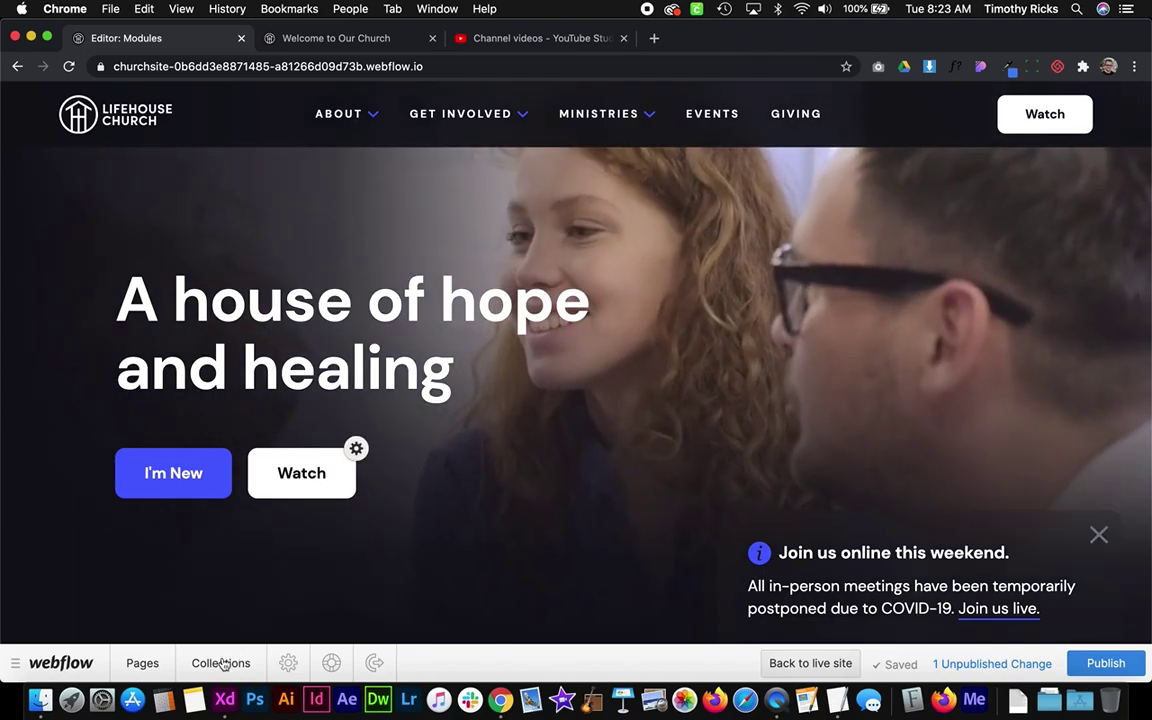
# - Open the New Here page from the Pages collection and examine its page sections
pyautogui.click(208, 664)
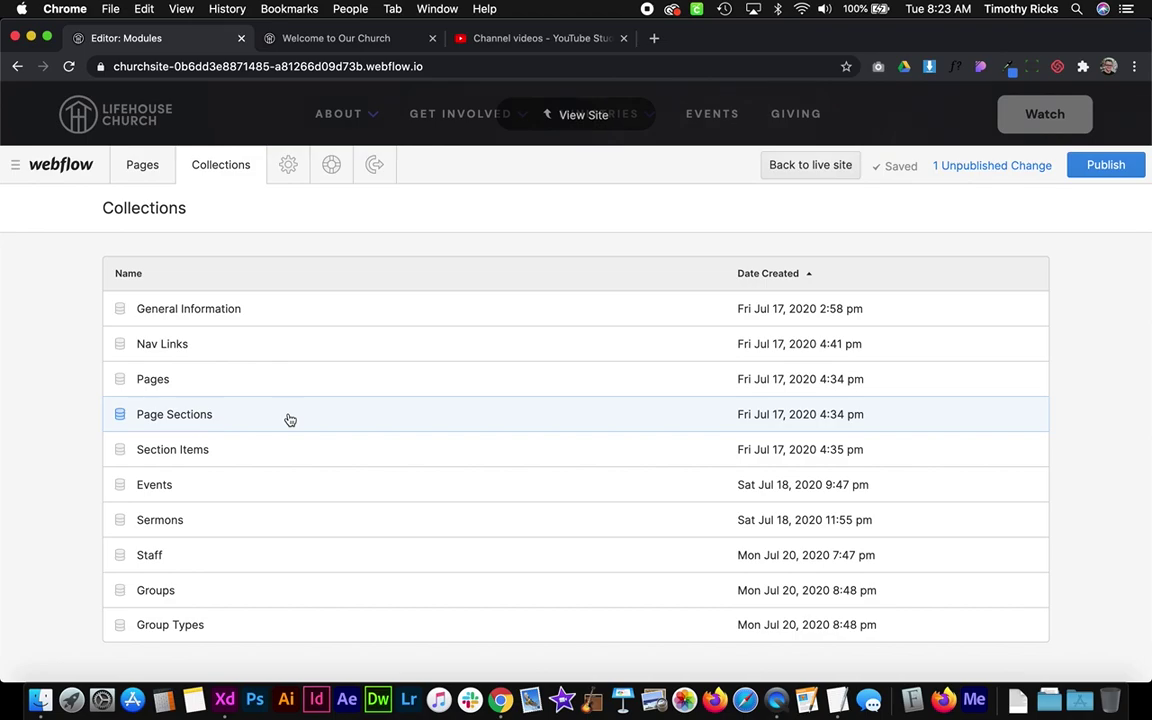
pyautogui.click(246, 387)
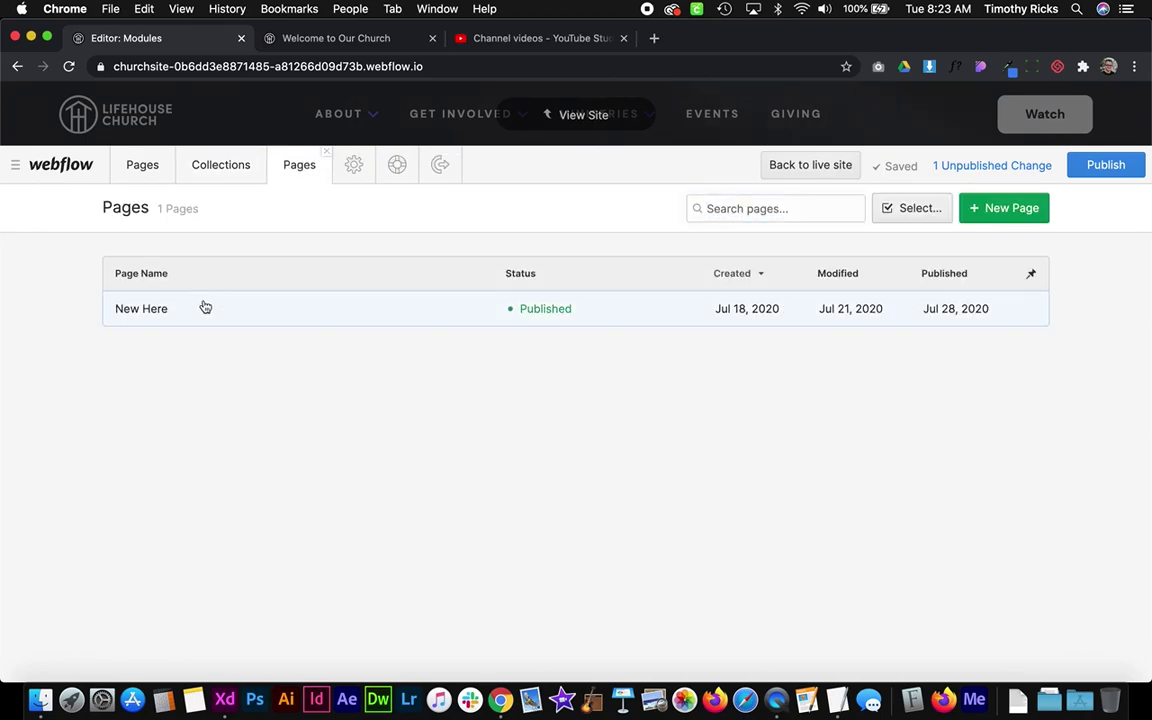
pyautogui.click(203, 307)
pyautogui.scroll(-10, 329, 466)
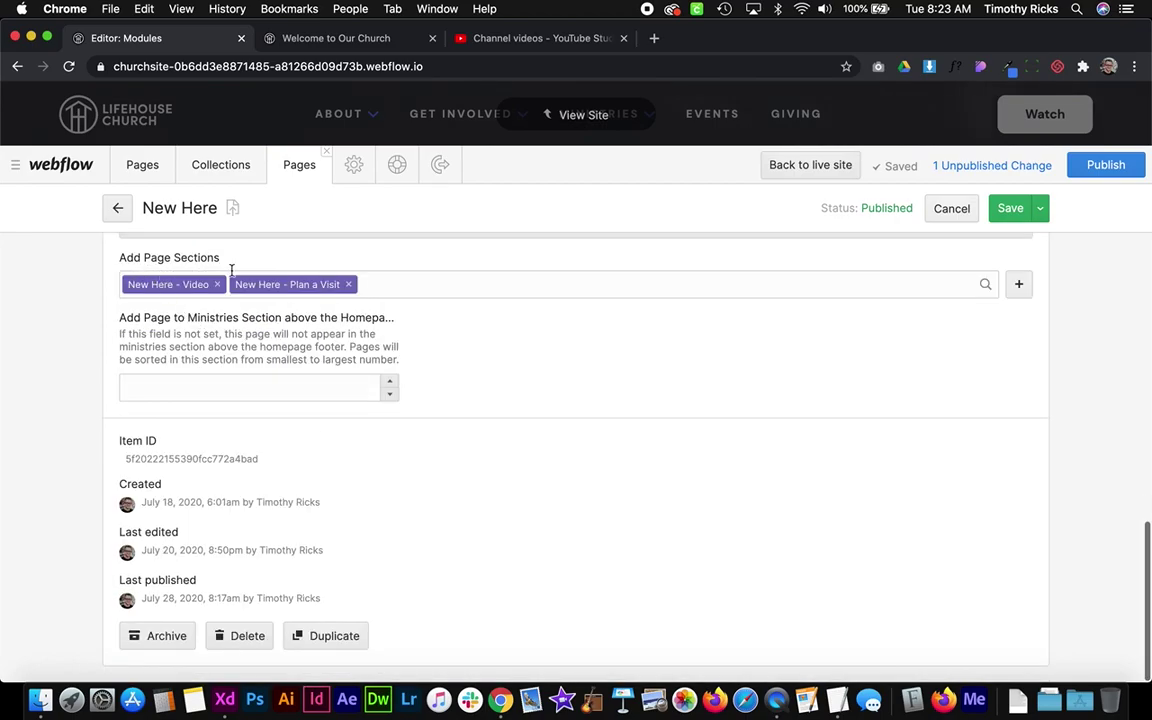
# - Review the fields available for a new page section, discard it, and return to the list of pages
pyautogui.click(1017, 285)
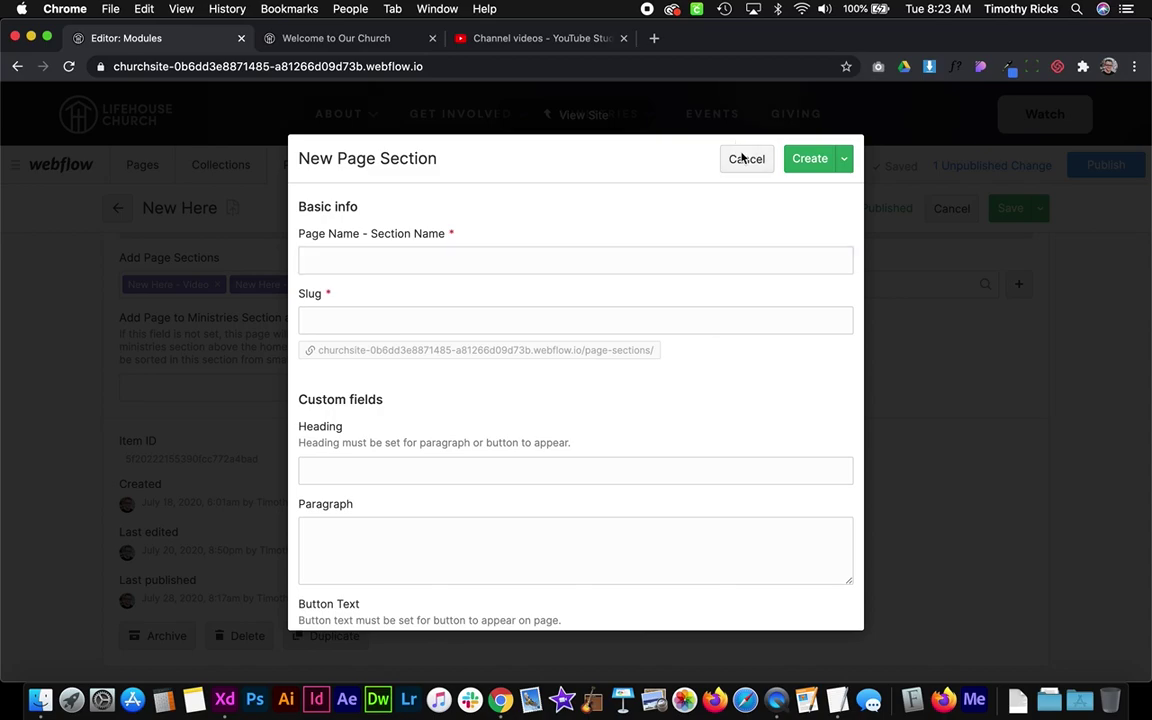
pyautogui.scroll(-5, 643, 404)
pyautogui.scroll(-5, 643, 406)
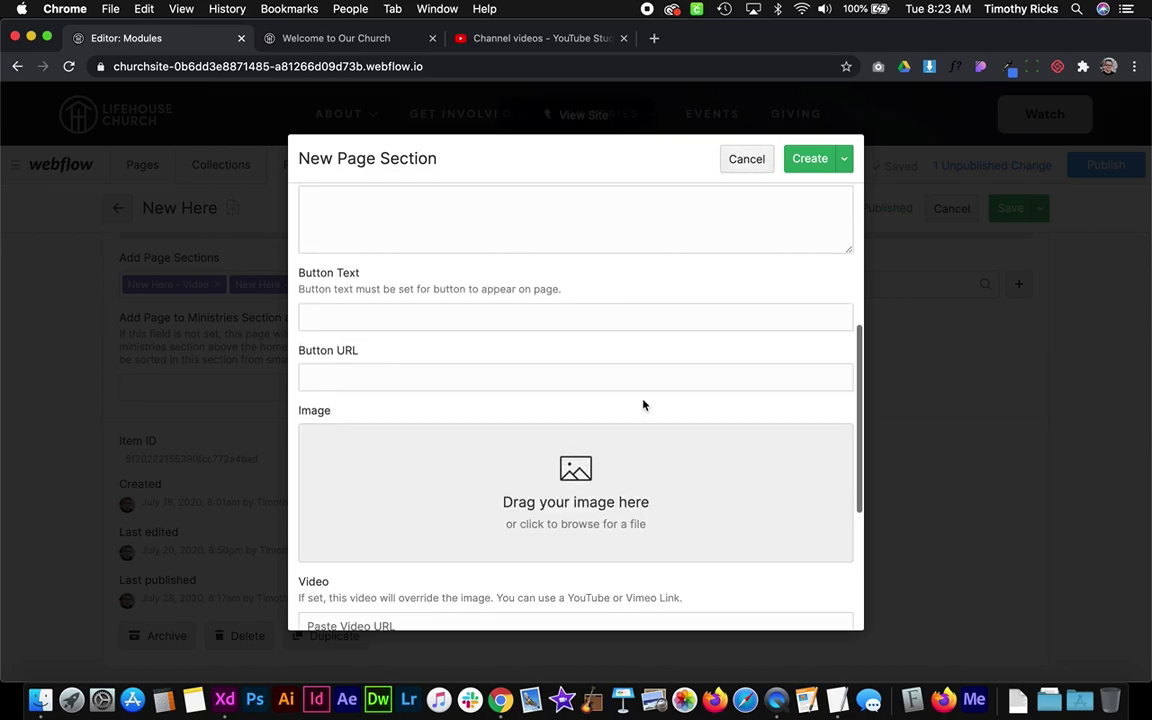
pyautogui.scroll(-3, 628, 362)
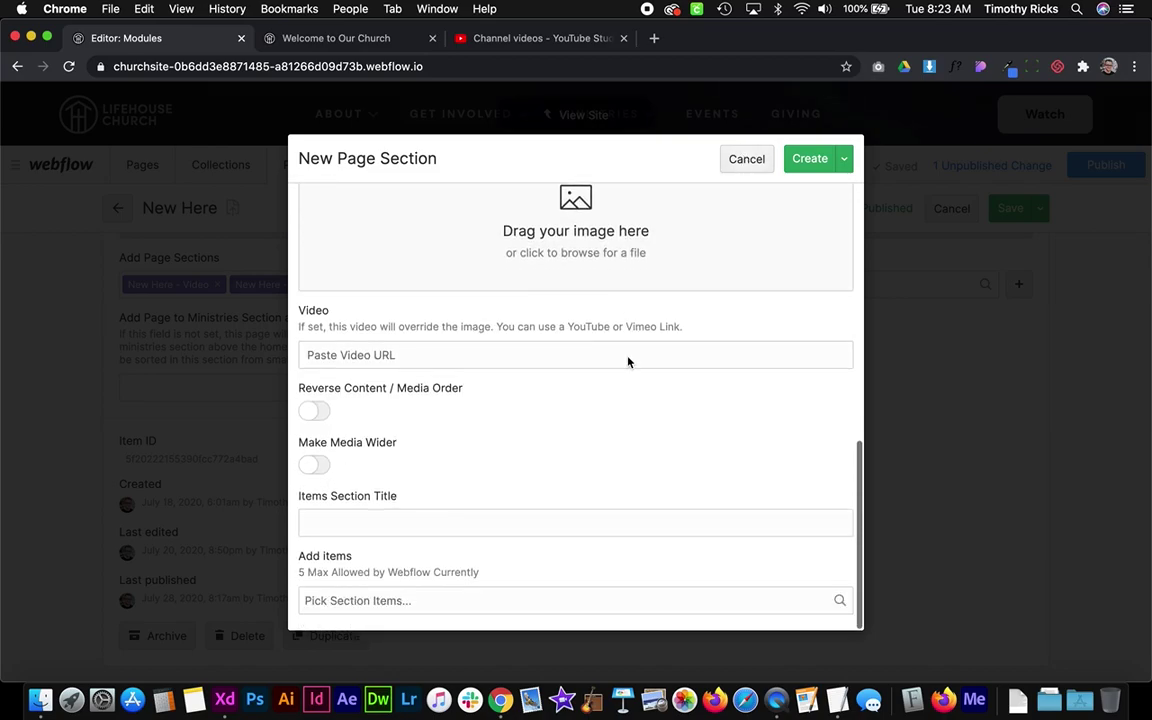
pyautogui.click(742, 155)
pyautogui.click(118, 208)
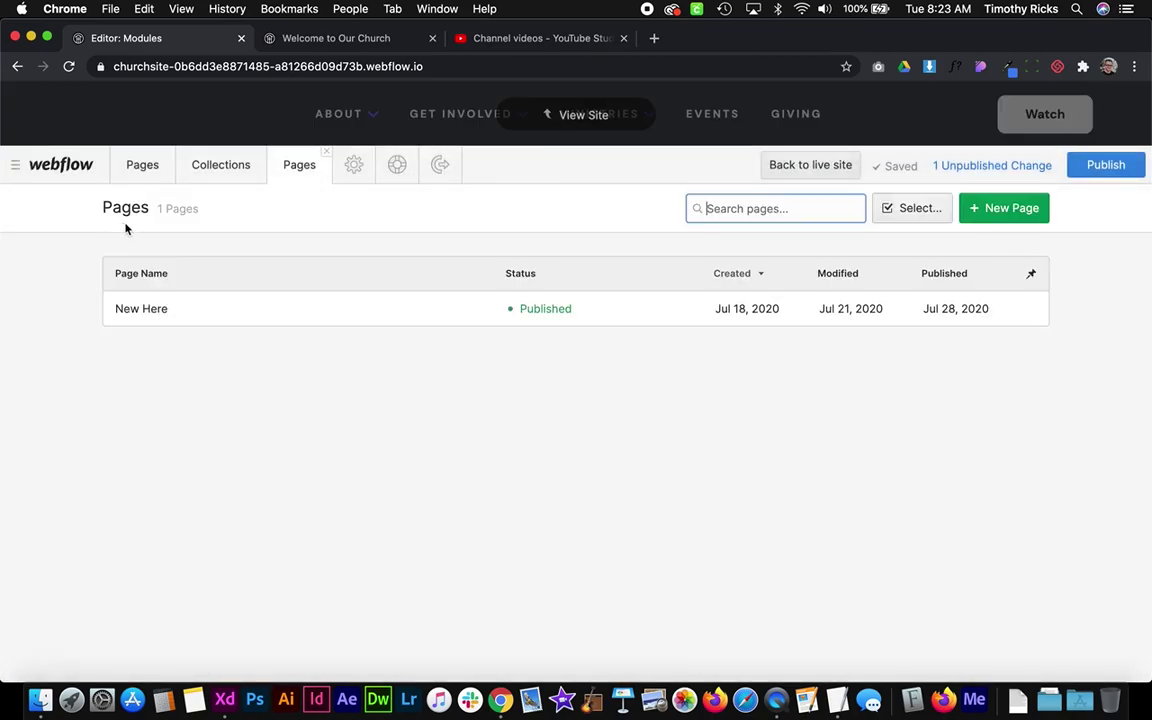
# - Start a new page in the Pages collection and name it "Areas to Serve"
pyautogui.click(221, 165)
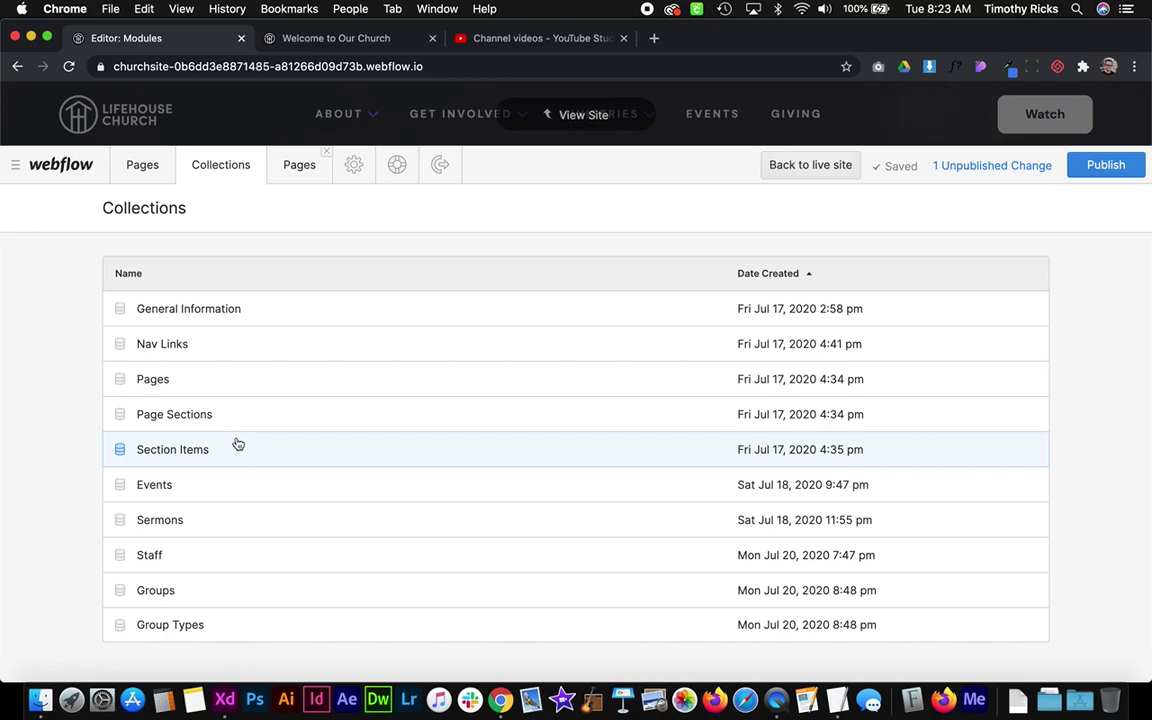
pyautogui.click(230, 379)
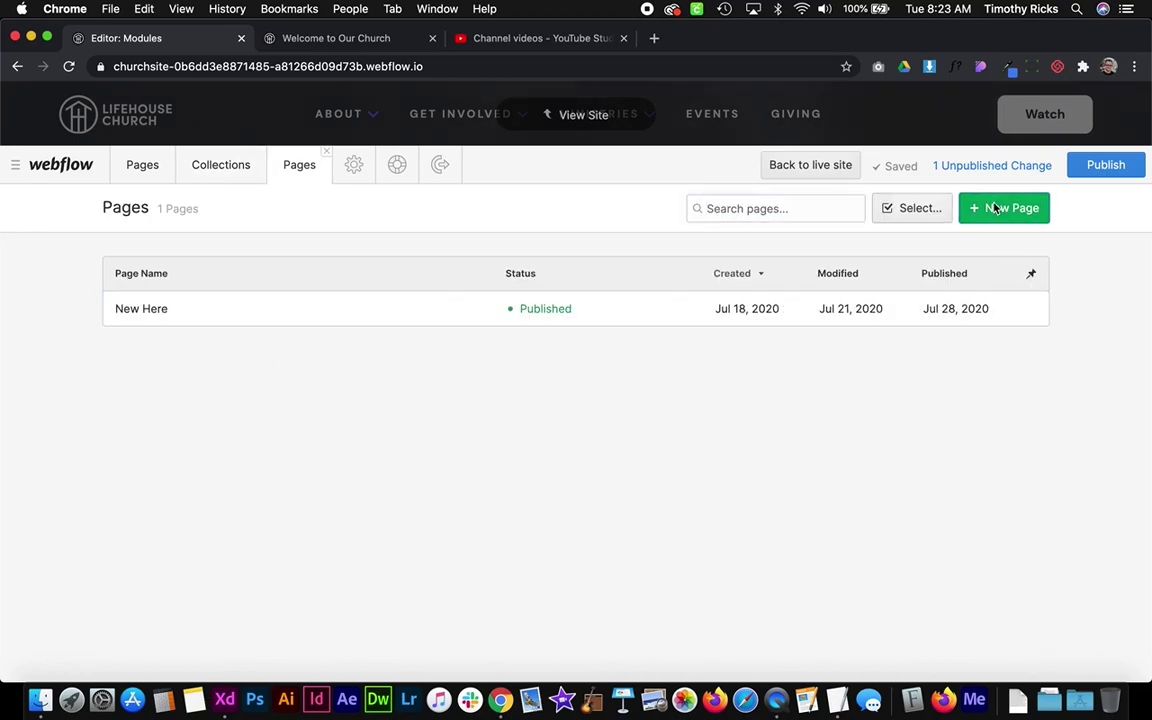
pyautogui.click(997, 207)
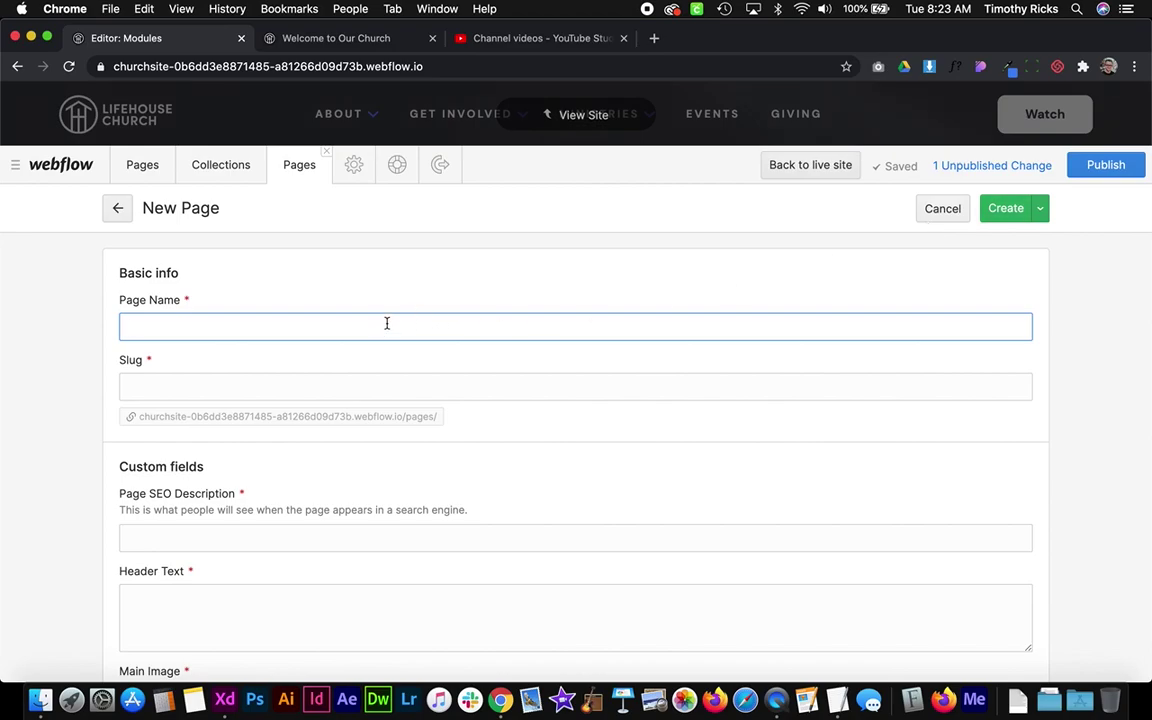
pyautogui.write('Area')
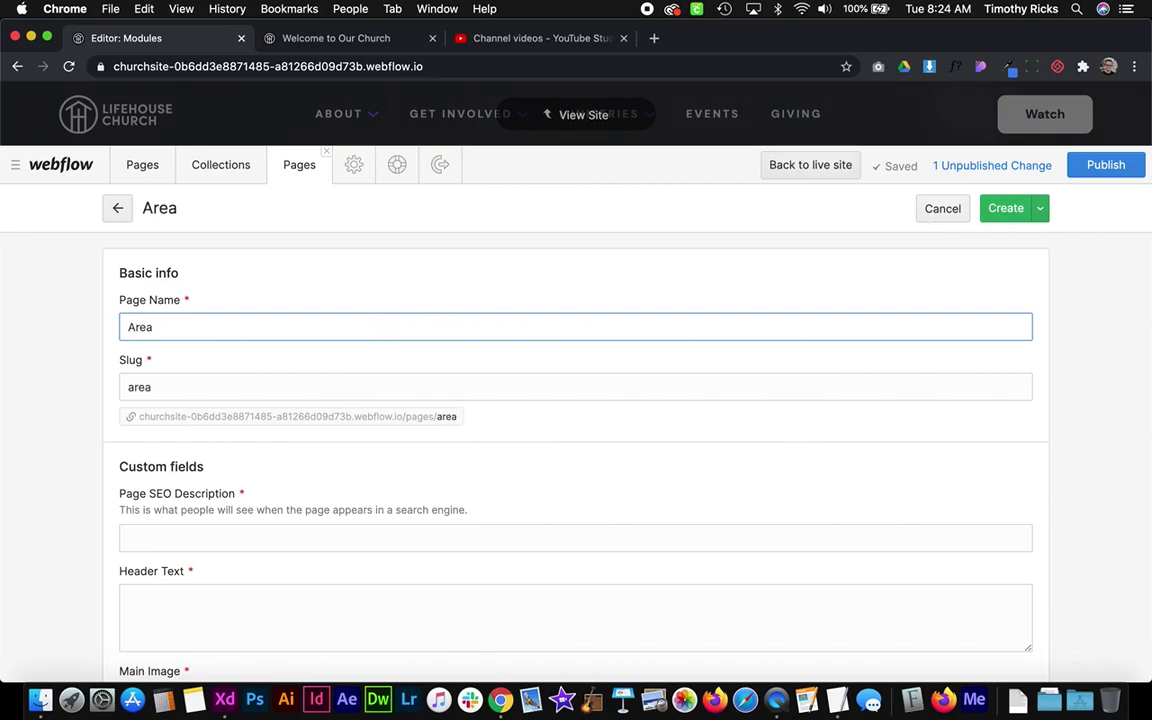
pyautogui.write('s to Serve')
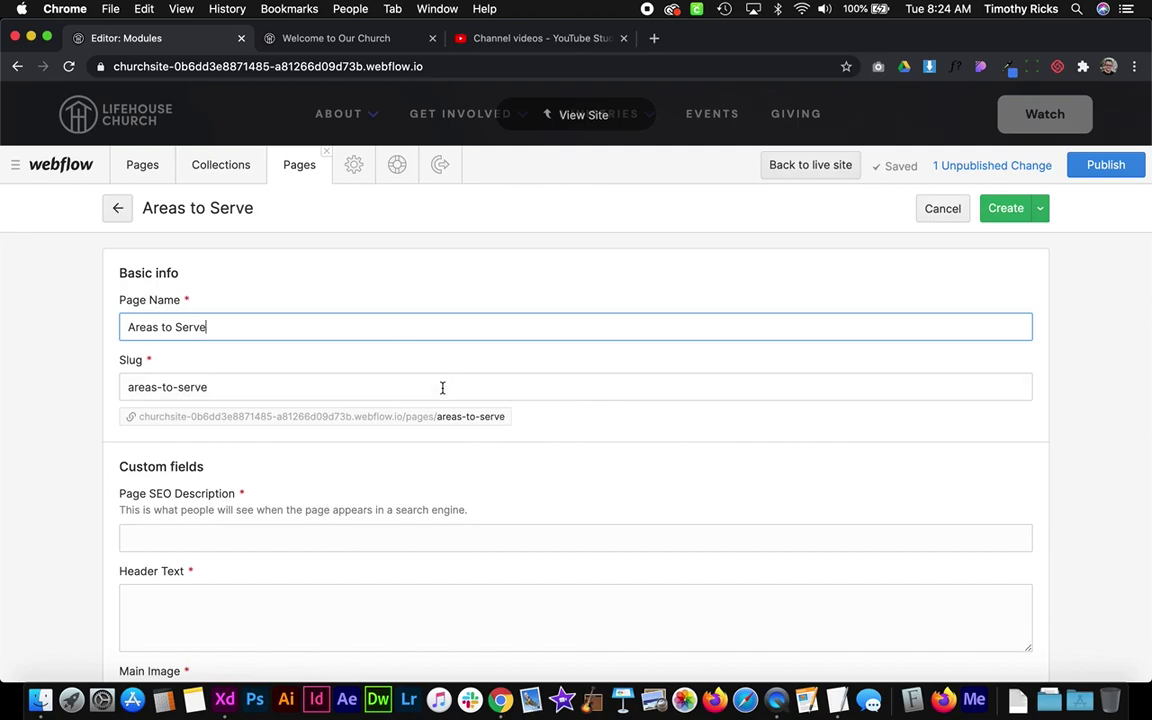
# - Fill the Page SEO Description with the Lorem ipsum paragraph copied from the TextEdit document
pyautogui.scroll(-3, 442, 388)
pyautogui.click(278, 293)
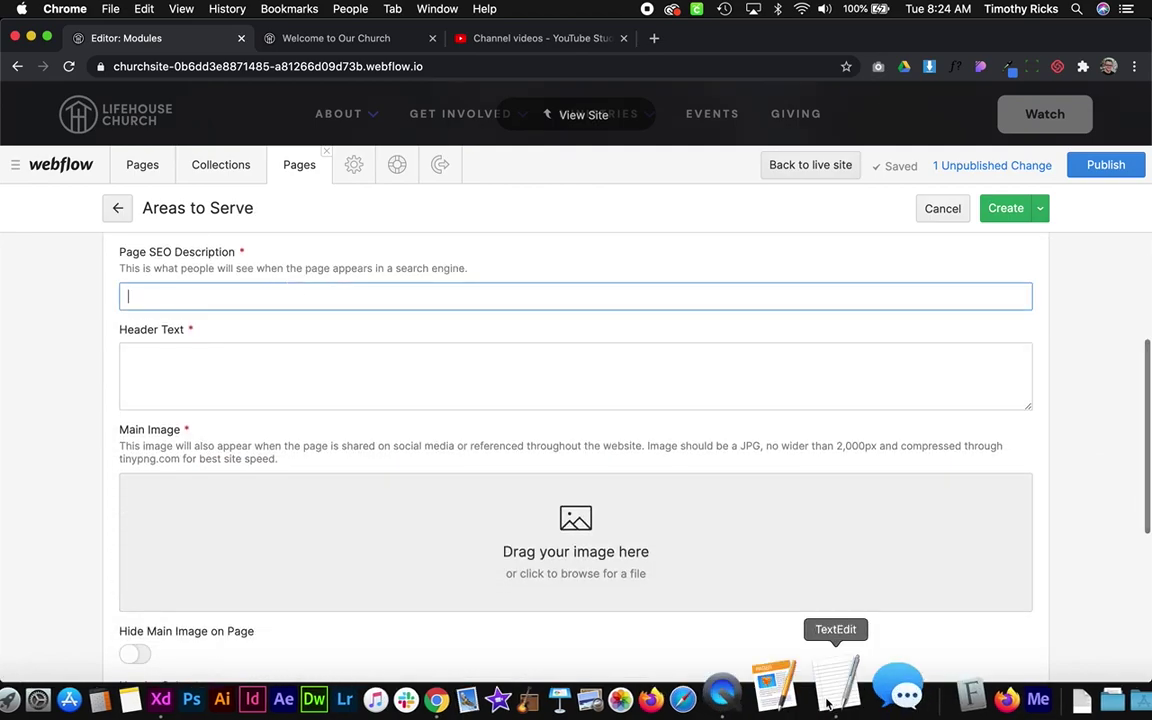
pyautogui.click(843, 675)
pyautogui.moveTo(372, 169); pyautogui.dragTo(2, 132)
pyautogui.press('super+c')
pyautogui.click(387, 300)
pyautogui.press('super+v')
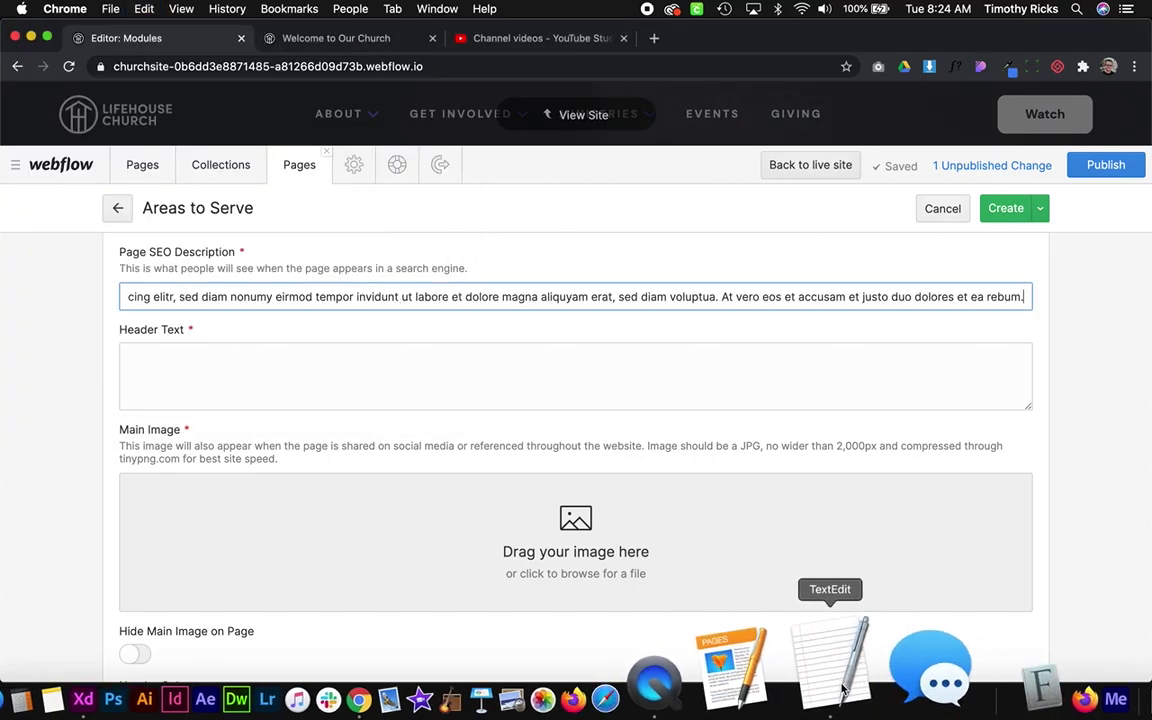
# - Enter the two-line header text "Ready to serve?" and "Sign up today"
pyautogui.click(843, 690)
pyautogui.click(586, 375)
pyautogui.click(455, 376)
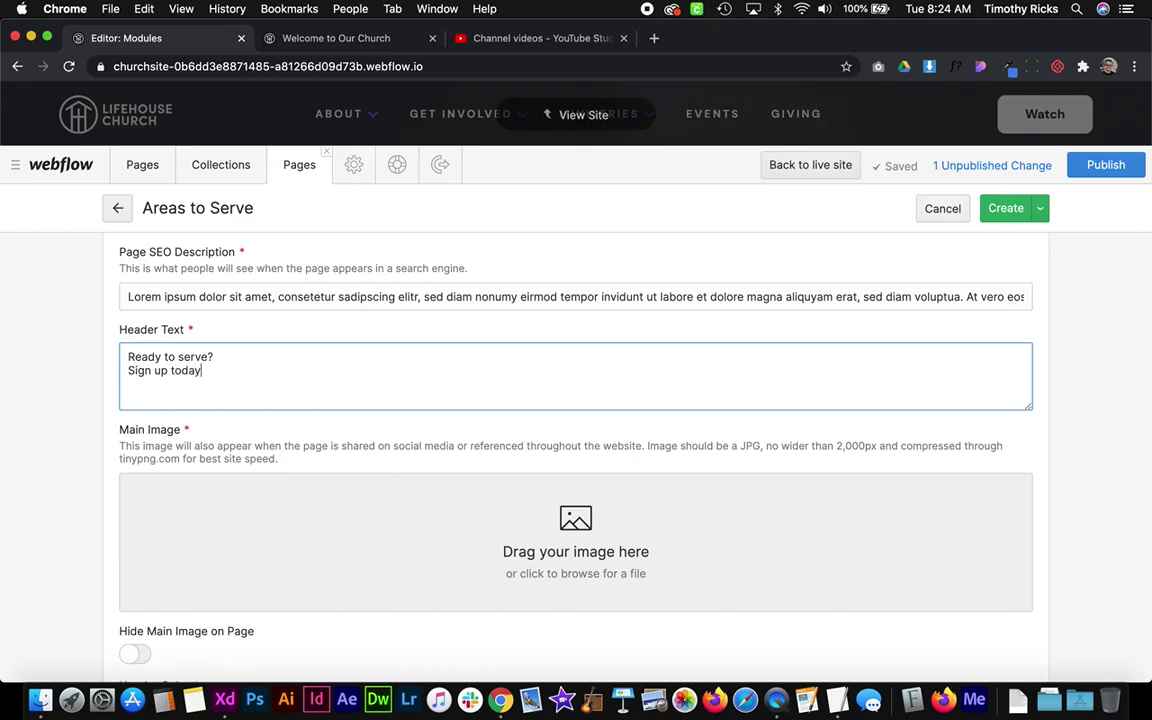
# - Upload grid-img1.jpg from the Assets folder as the page's main image
pyautogui.scroll(-4, 506, 383)
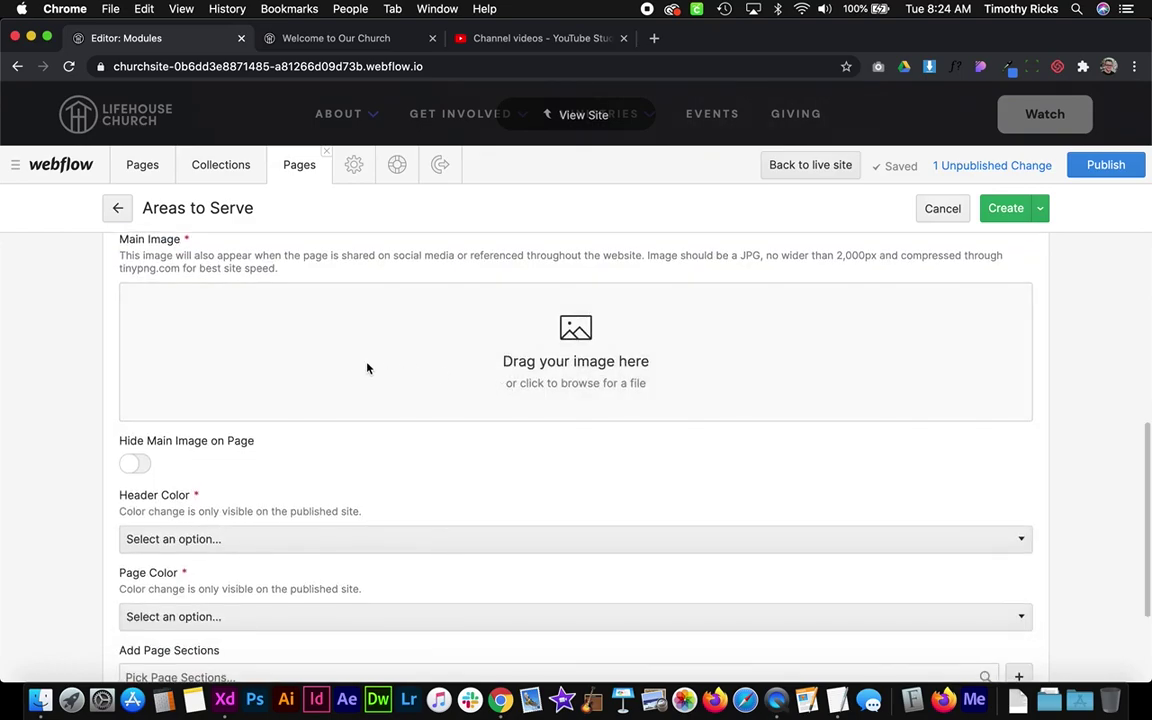
pyautogui.click(367, 369)
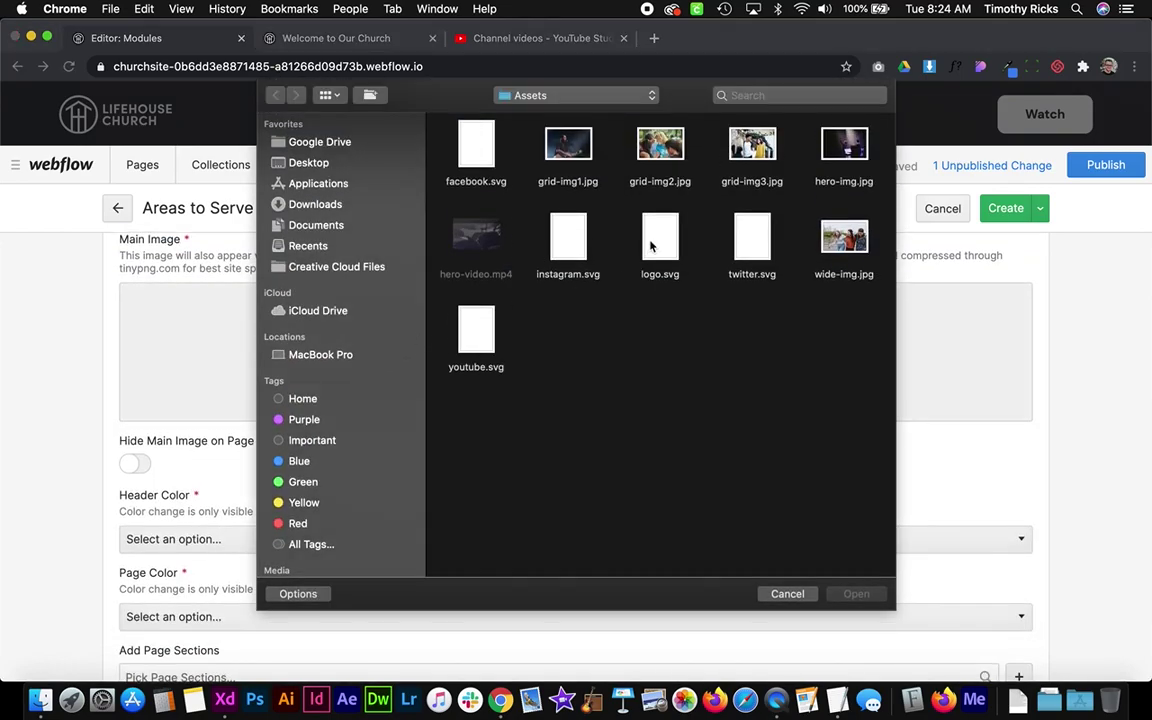
pyautogui.doubleClick(569, 143)
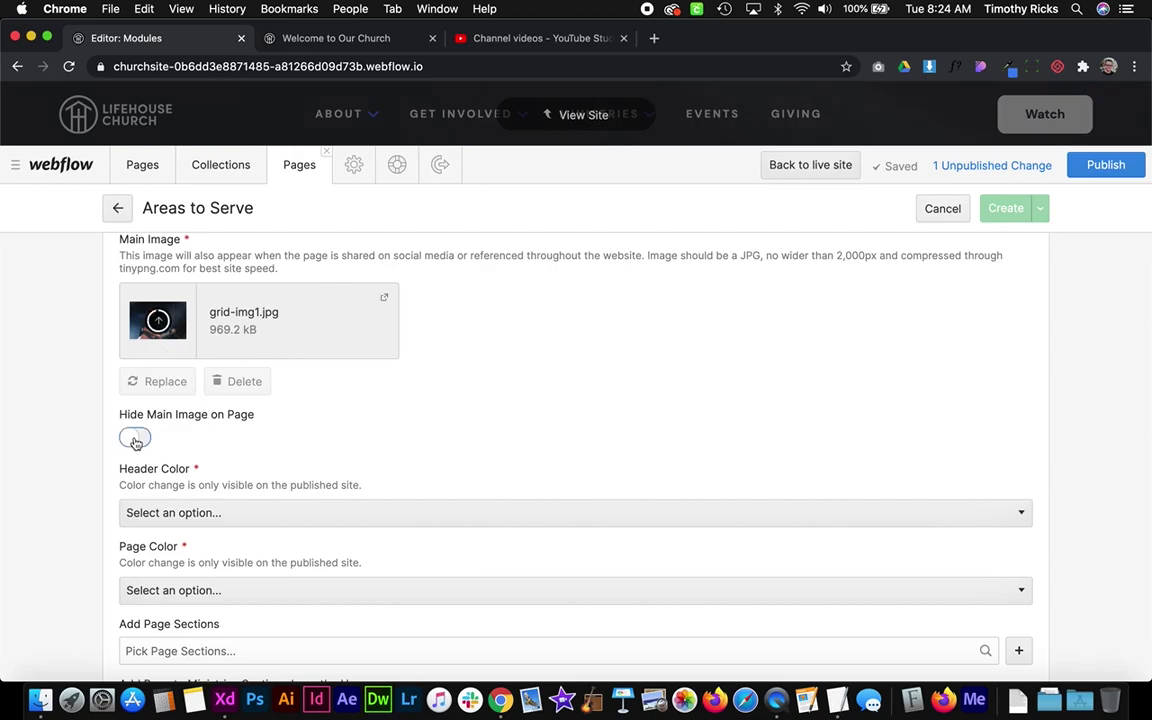
pyautogui.scroll(-3, 300, 438)
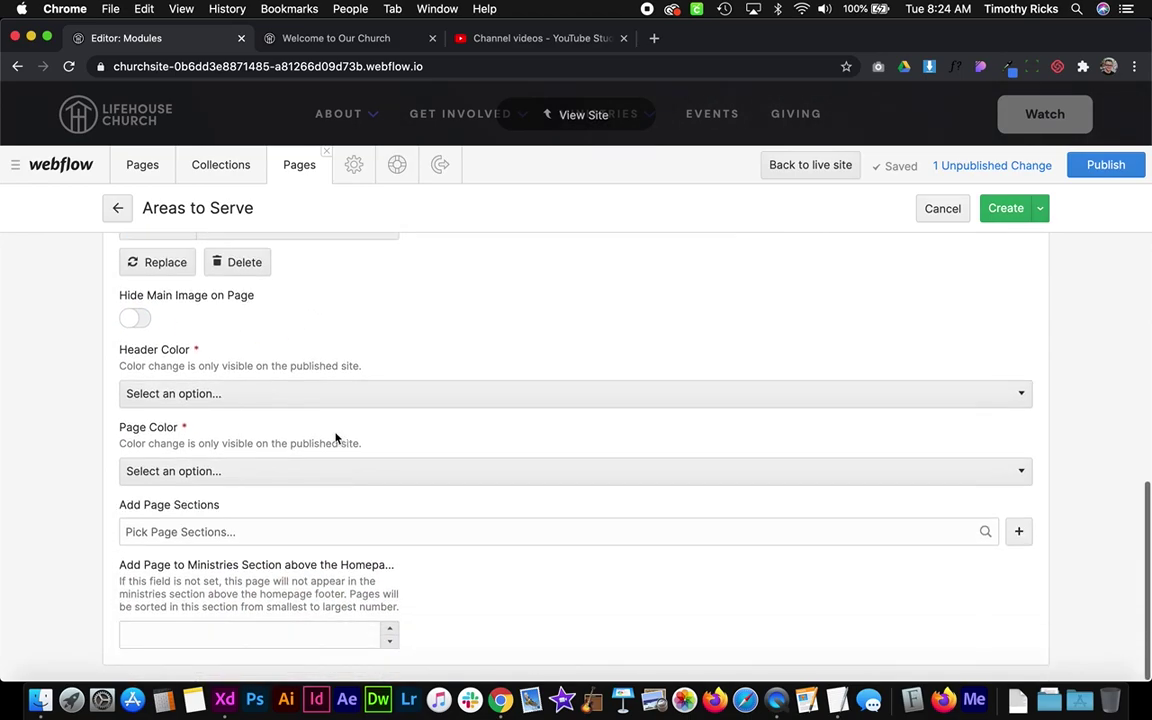
# - Close the developer tools on the Welcome to Our Church site and try to open its New Here page
pyautogui.click(340, 40)
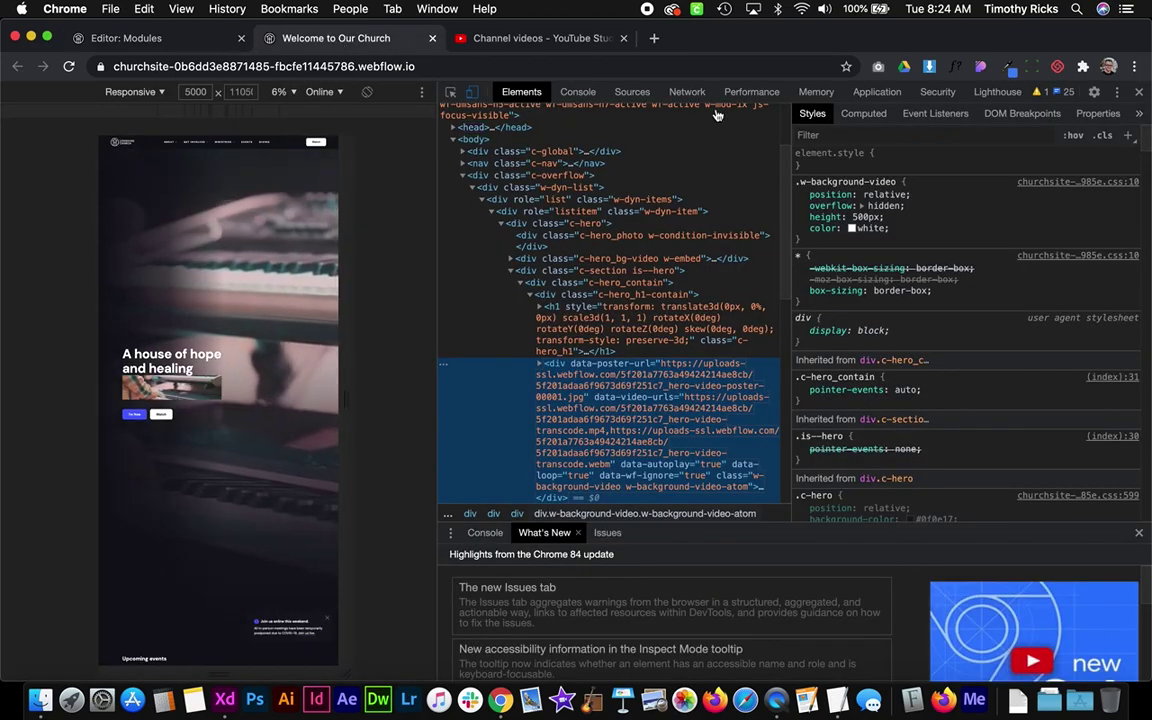
pyautogui.press('super+alt+i')
pyautogui.moveTo(350, 123)
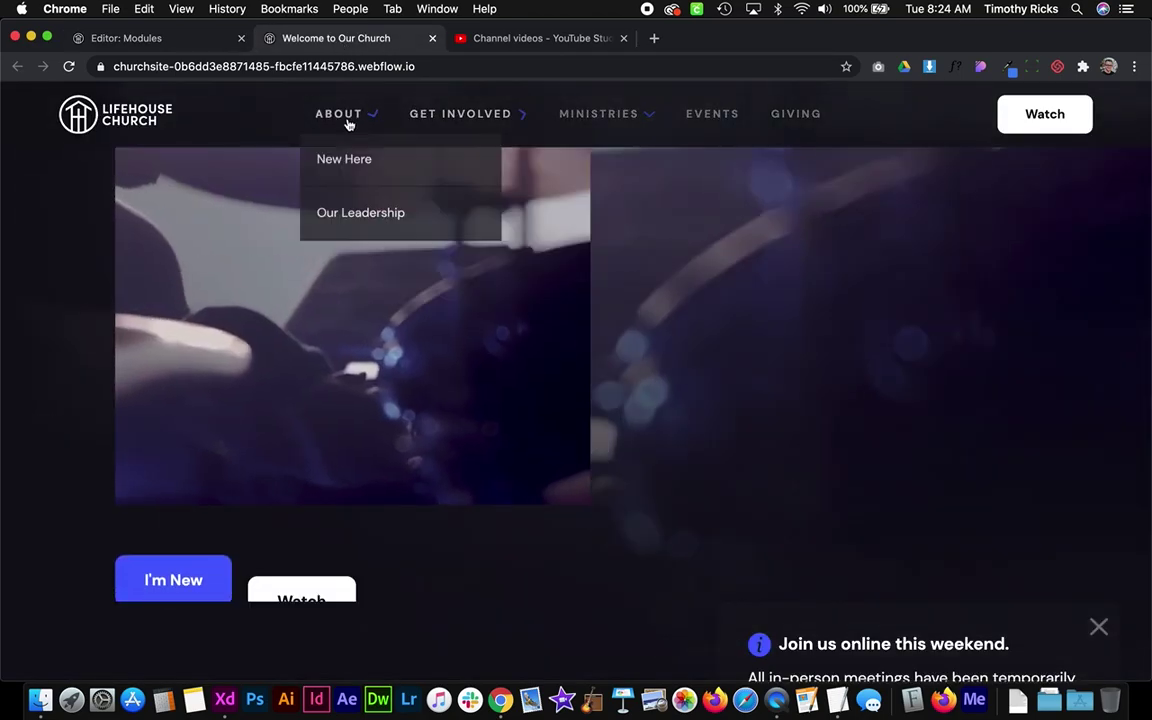
pyautogui.click(344, 176)
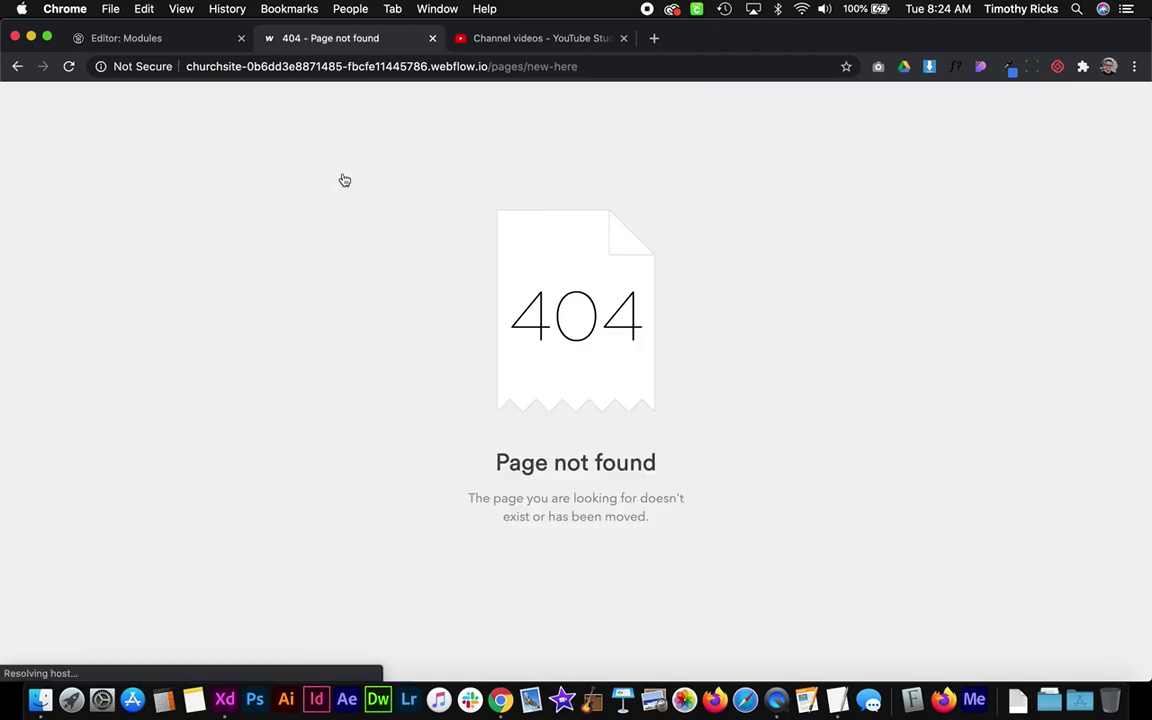
# - Load churchsite.webflow.io and open its New Here page
pyautogui.click(310, 67)
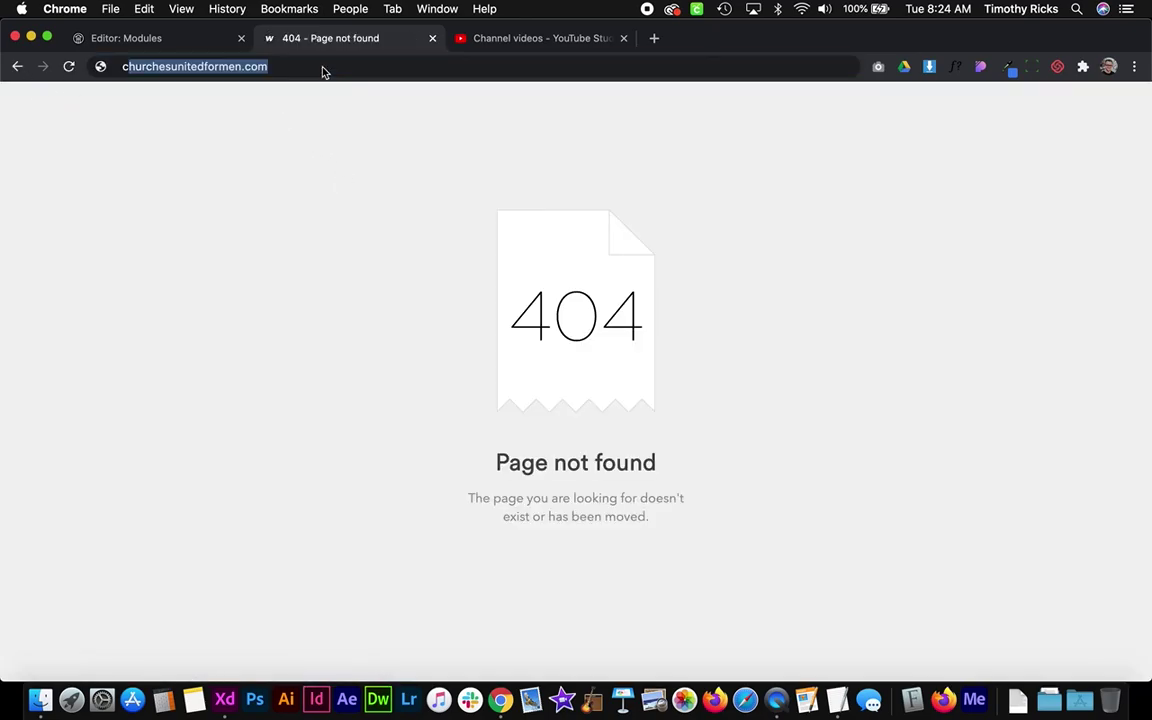
pyautogui.write('churchsite.webflow.io')
pyautogui.press('Return')
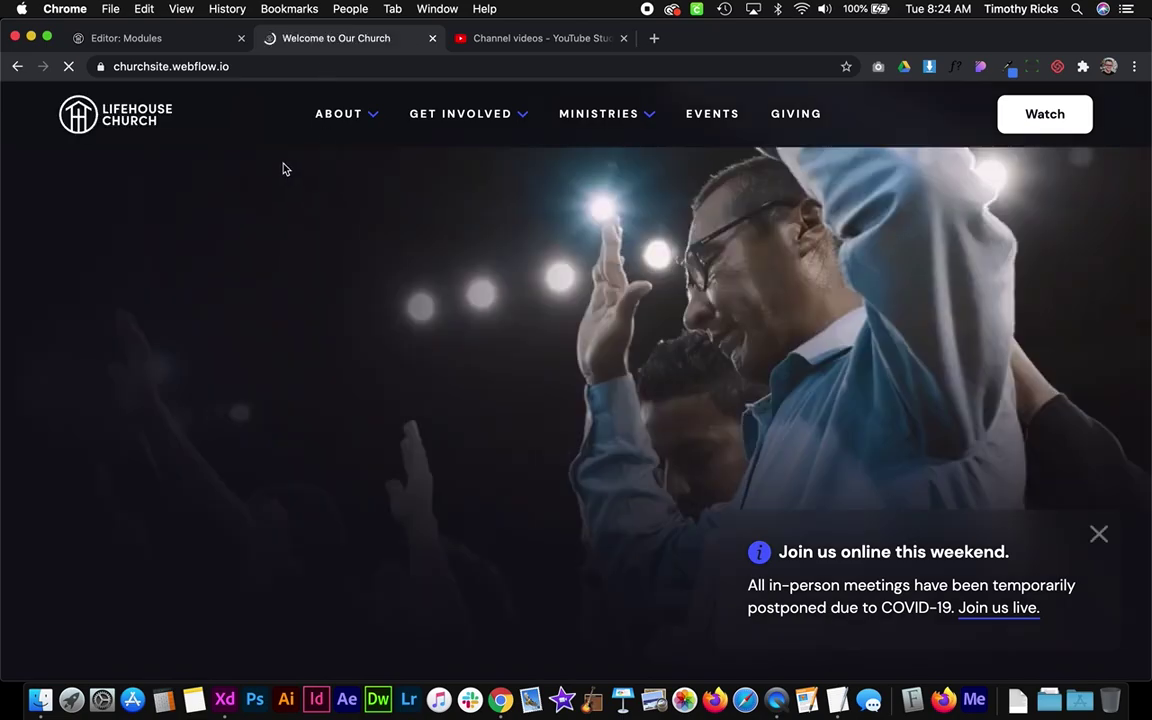
pyautogui.moveTo(345, 117)
pyautogui.click(336, 174)
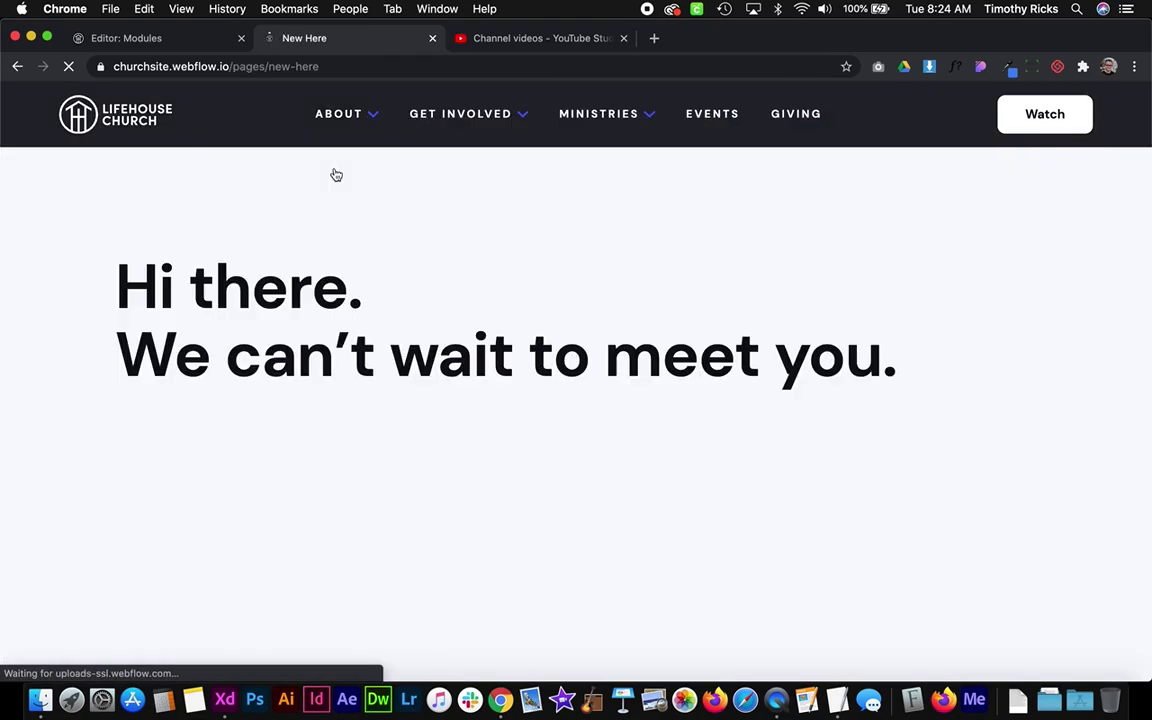
# - Examine the header color, main image and page background color on the published New Here page
pyautogui.scroll(-2, 252, 311)
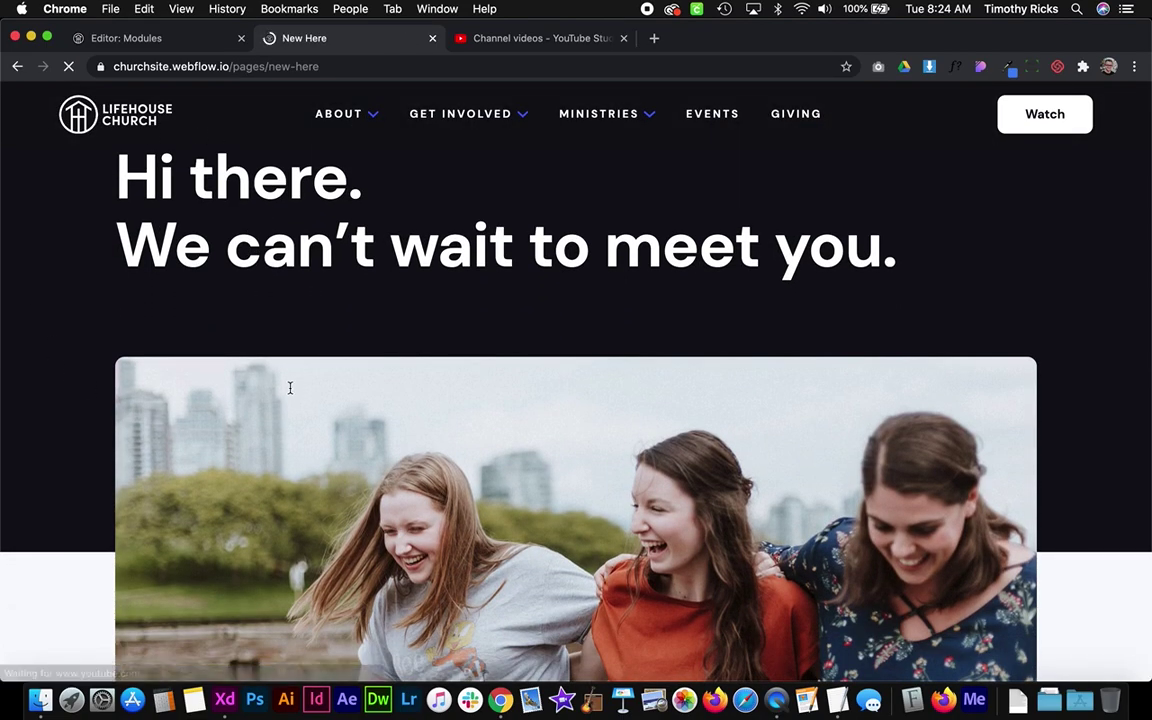
pyautogui.scroll(1, 95, 245)
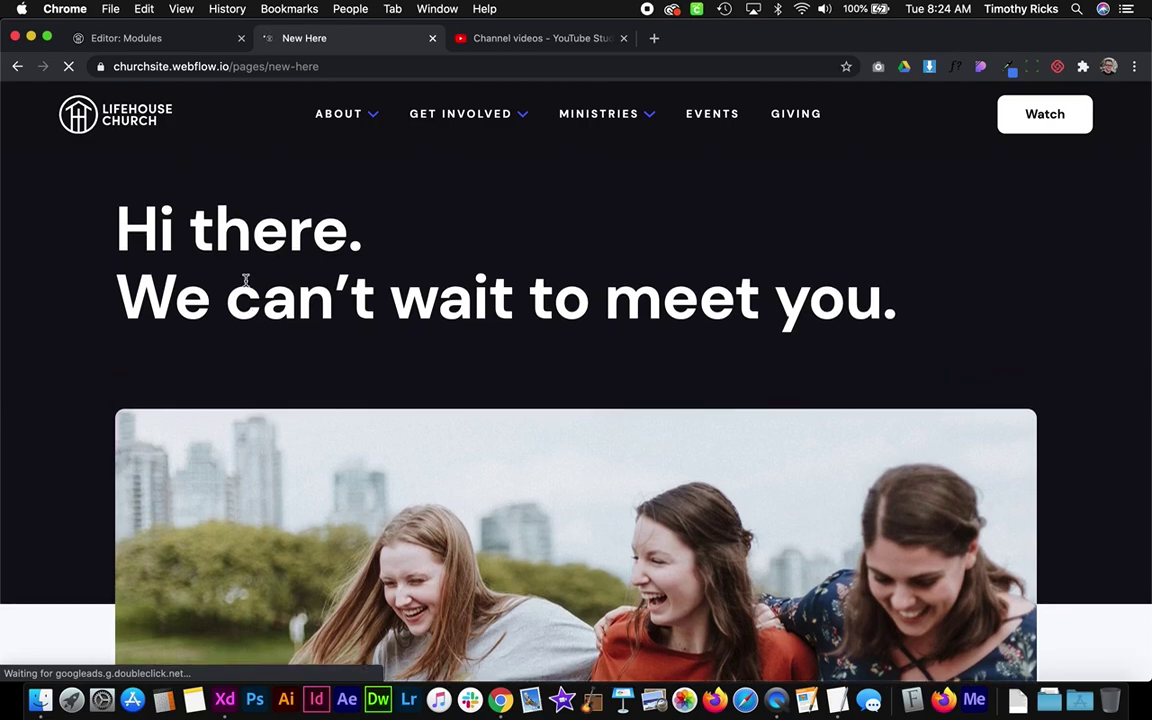
pyautogui.scroll(-8, 120, 285)
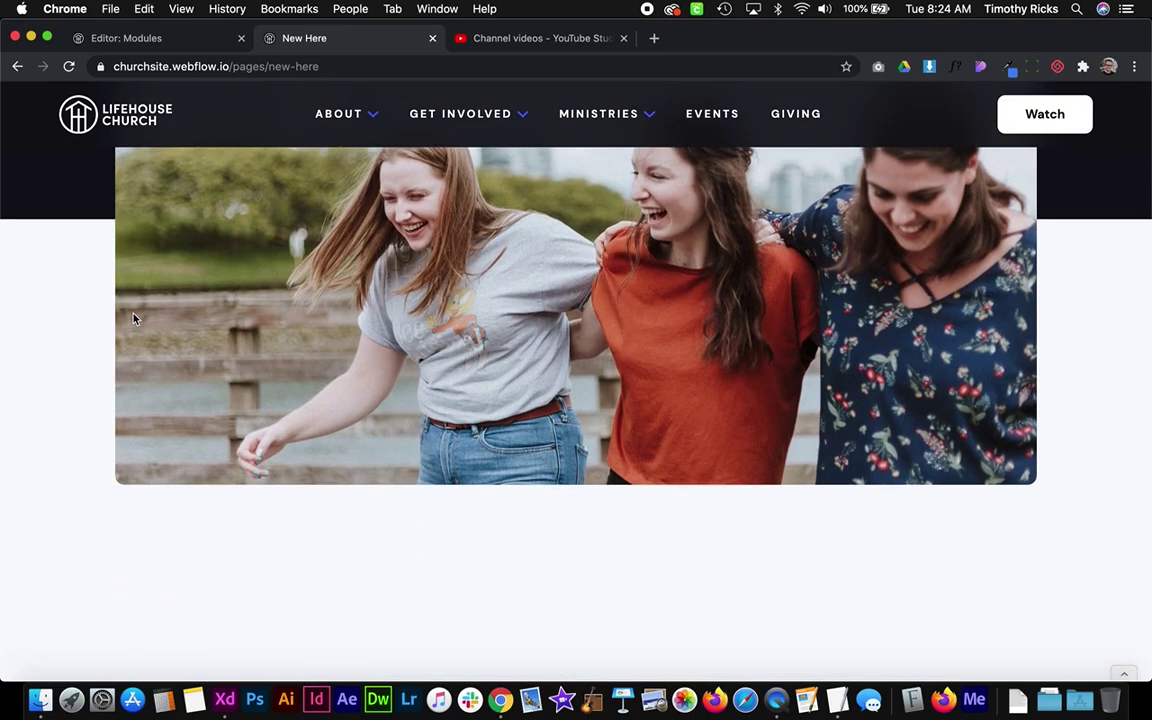
pyautogui.scroll(-4, 103, 408)
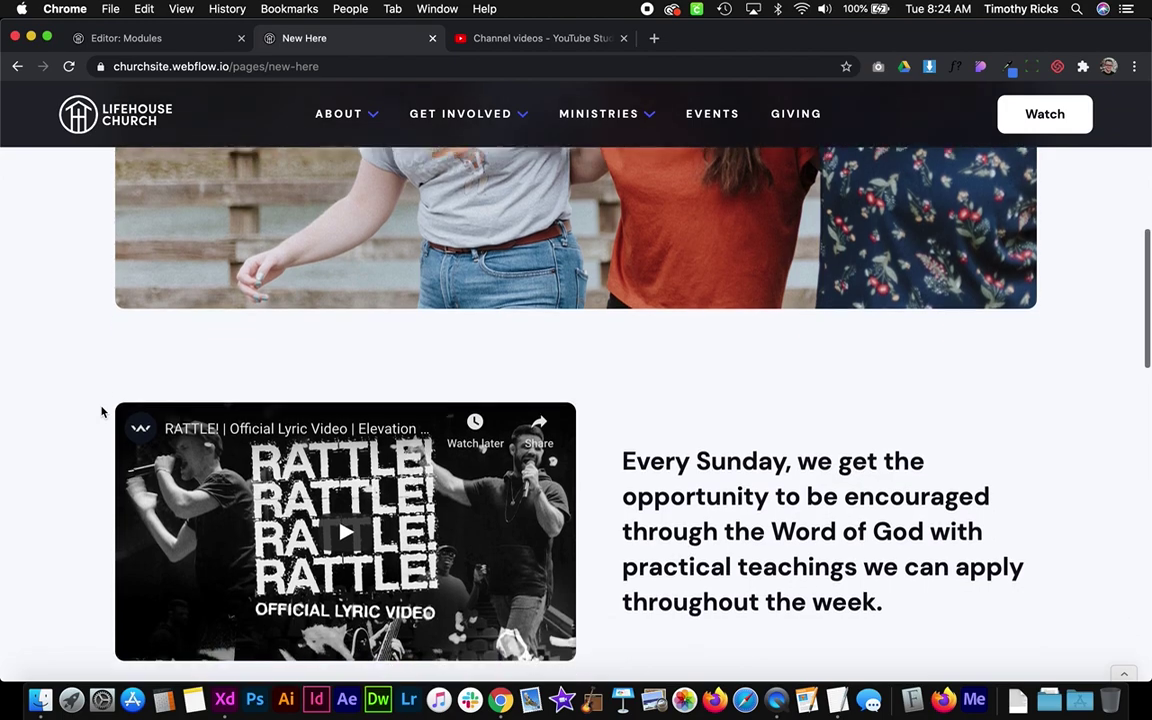
pyautogui.scroll(5, 103, 410)
pyautogui.scroll(9, 72, 298)
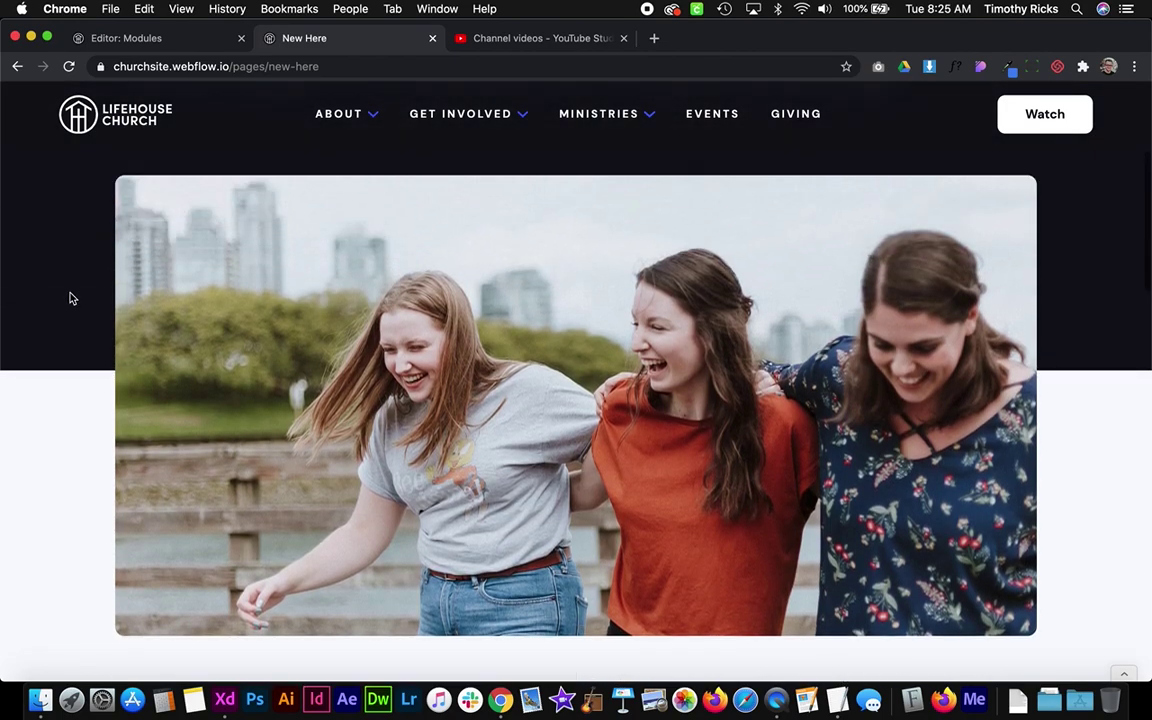
pyautogui.scroll(-3, 83, 490)
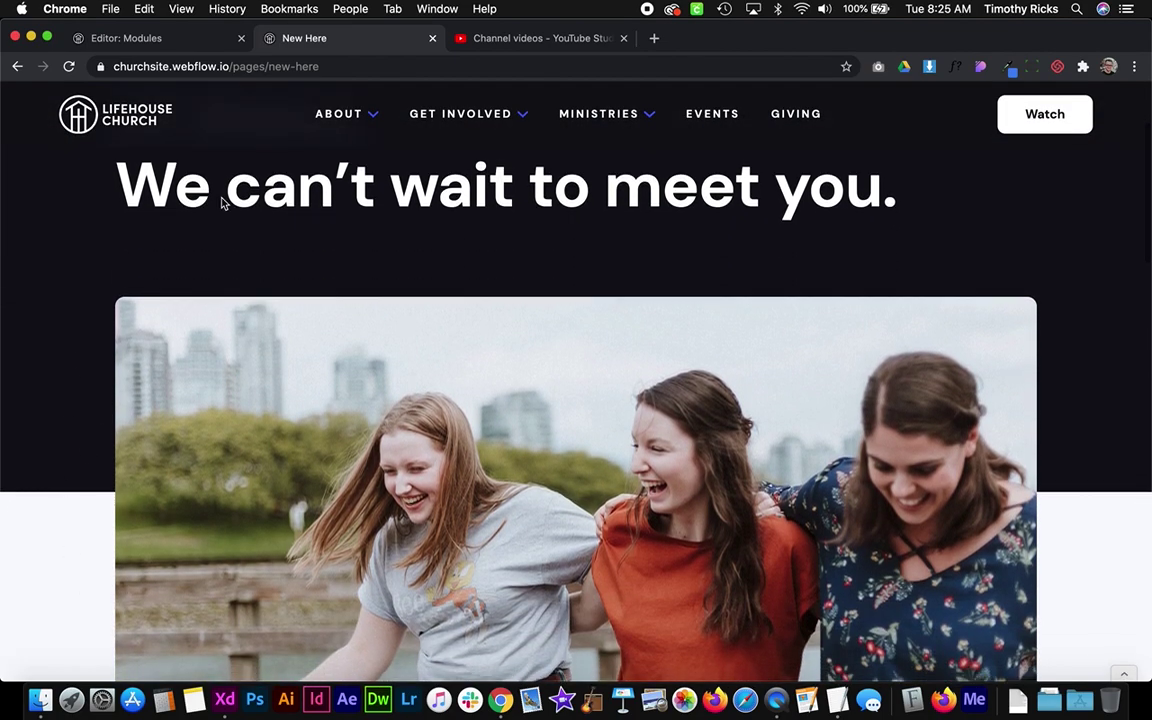
# - Return to the Areas to Serve page entry and set both its header color and page color to light
pyautogui.click(172, 41)
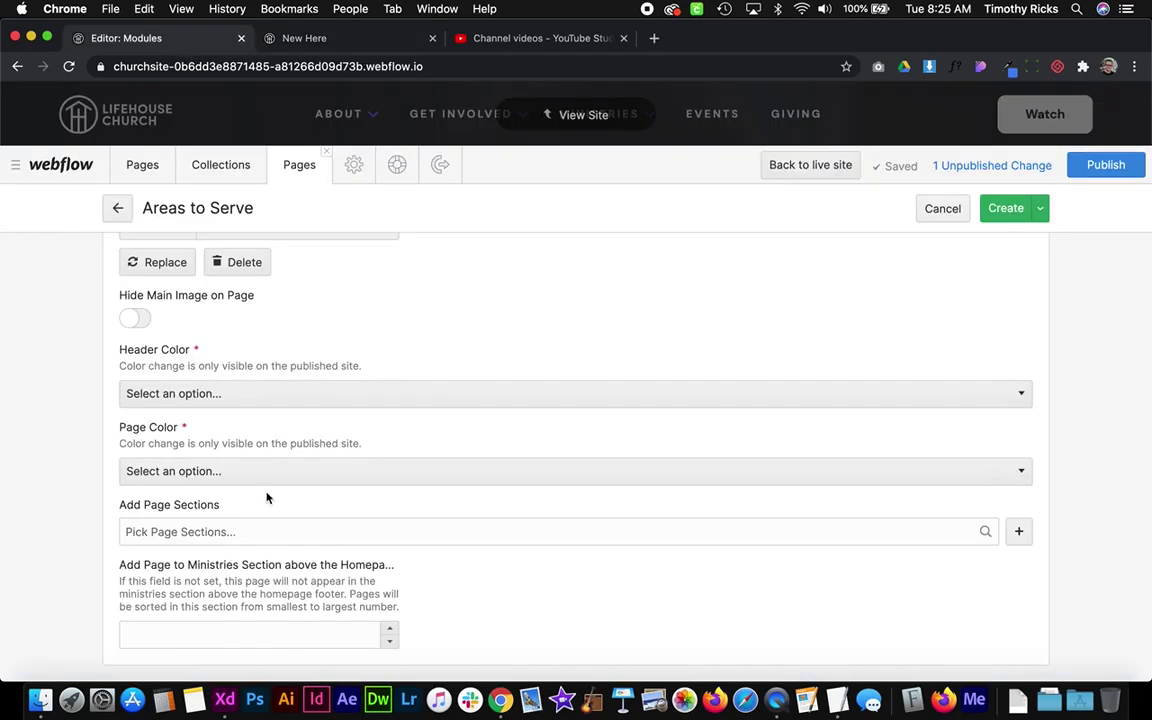
pyautogui.click(180, 393)
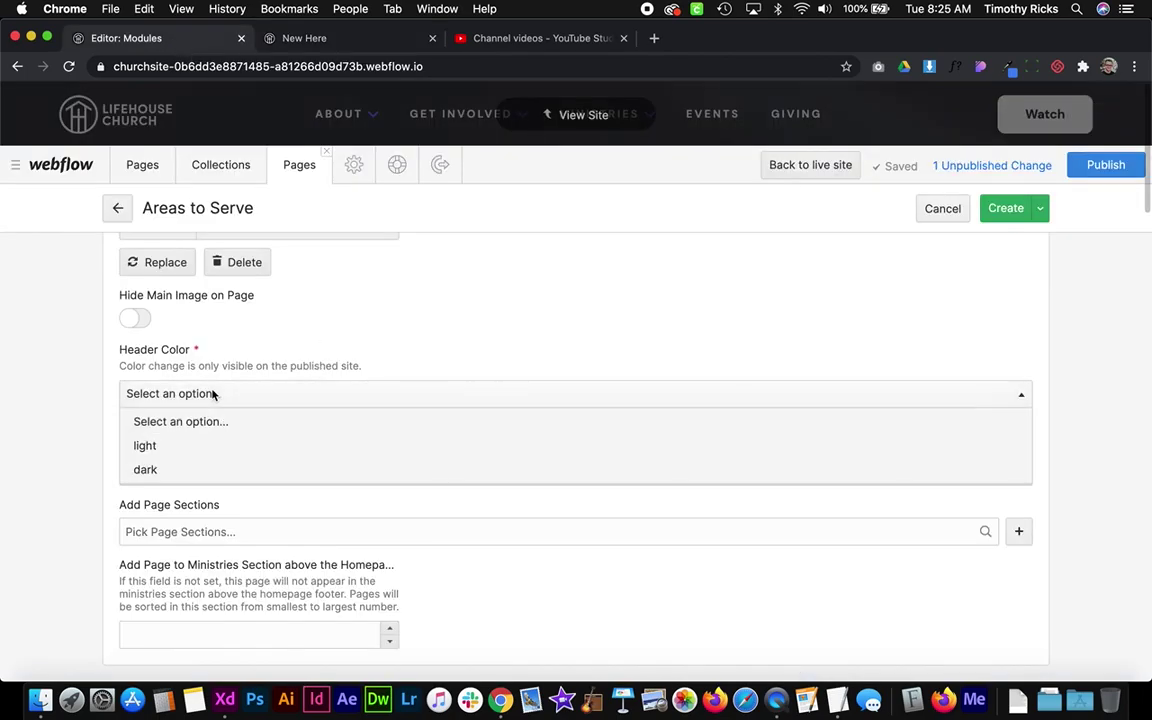
pyautogui.click(180, 446)
pyautogui.click(177, 471)
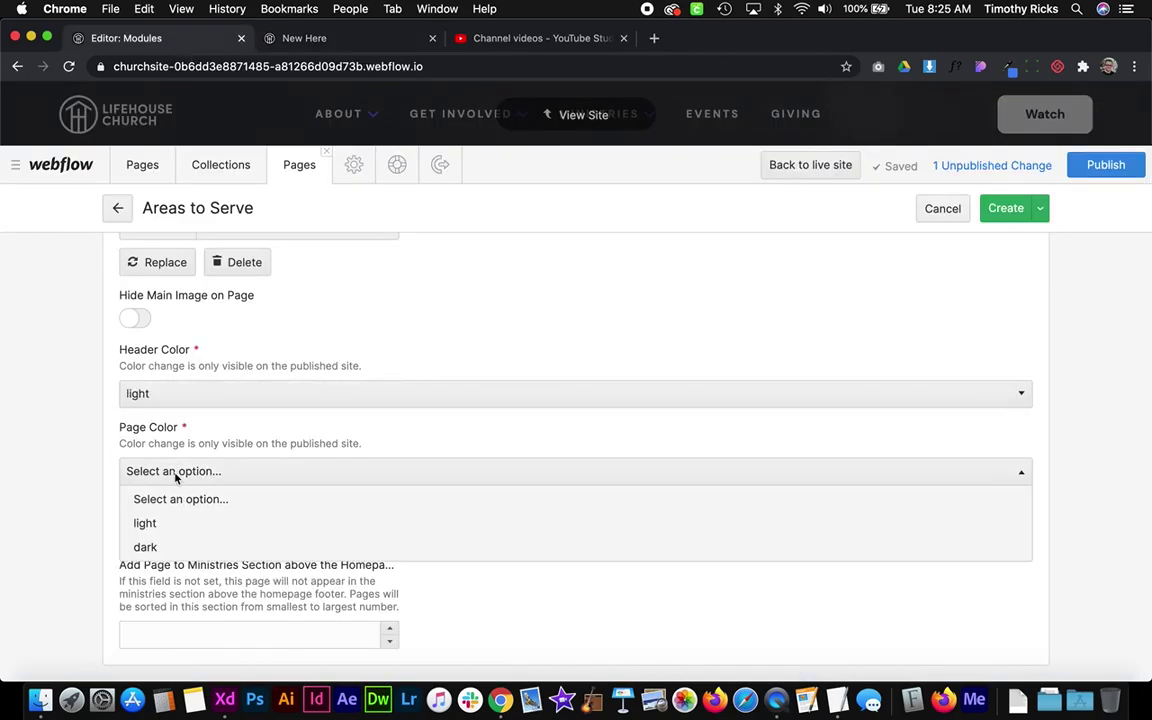
pyautogui.click(145, 523)
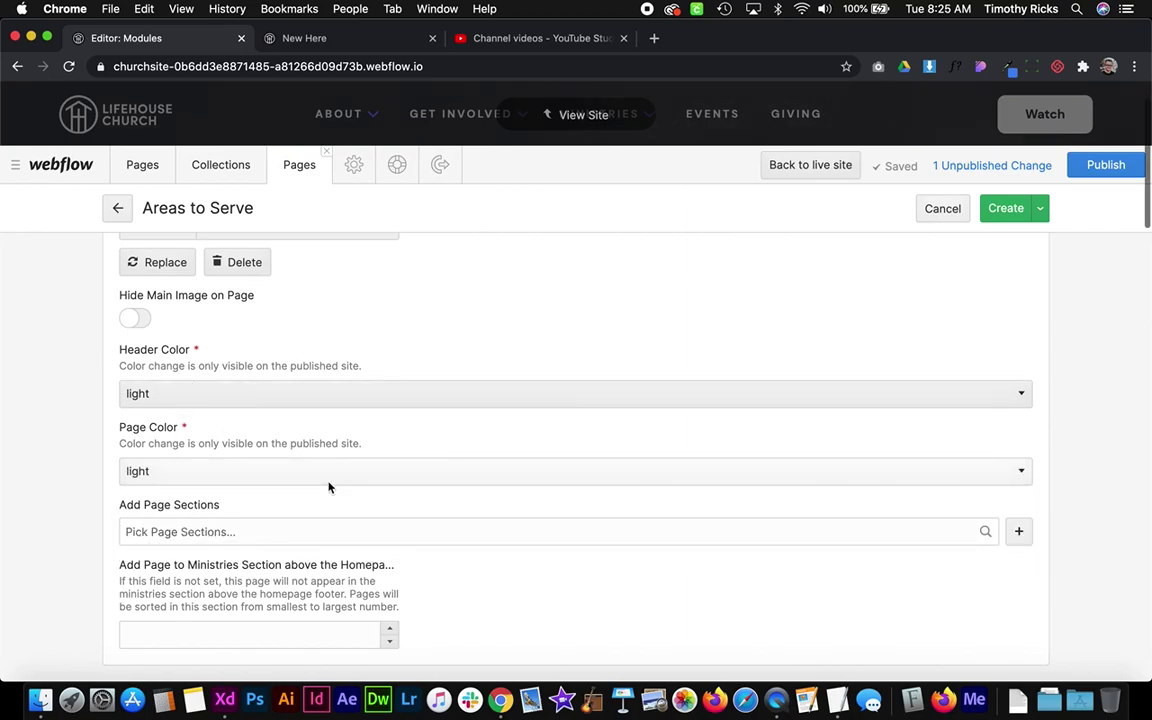
# - Create the Areas to Serve entry and open its page on the site to review the header text, main image and page background
pyautogui.click(1003, 209)
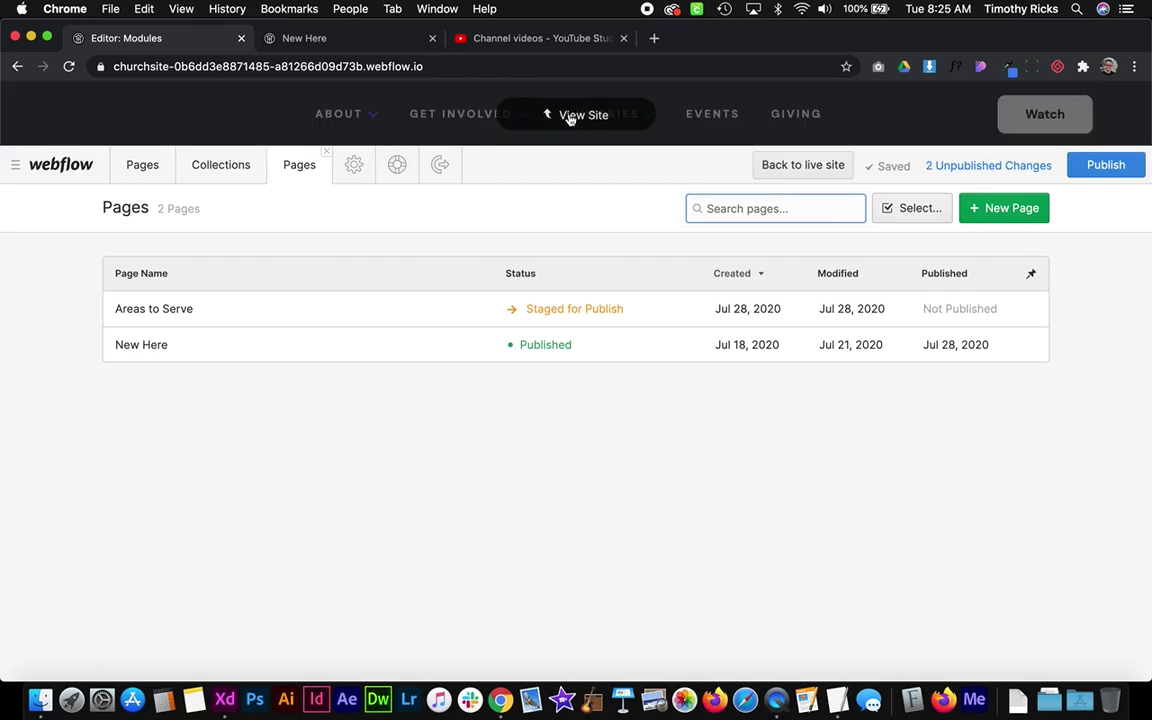
pyautogui.click(570, 116)
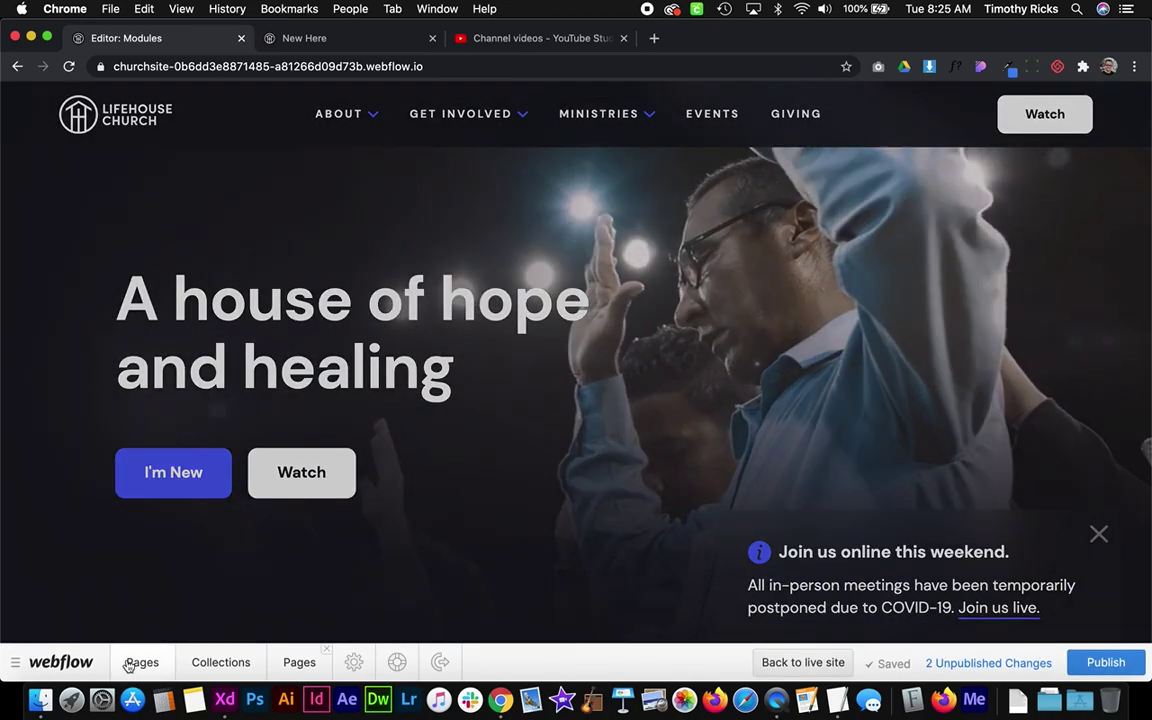
pyautogui.click(130, 664)
pyautogui.scroll(-5, 221, 480)
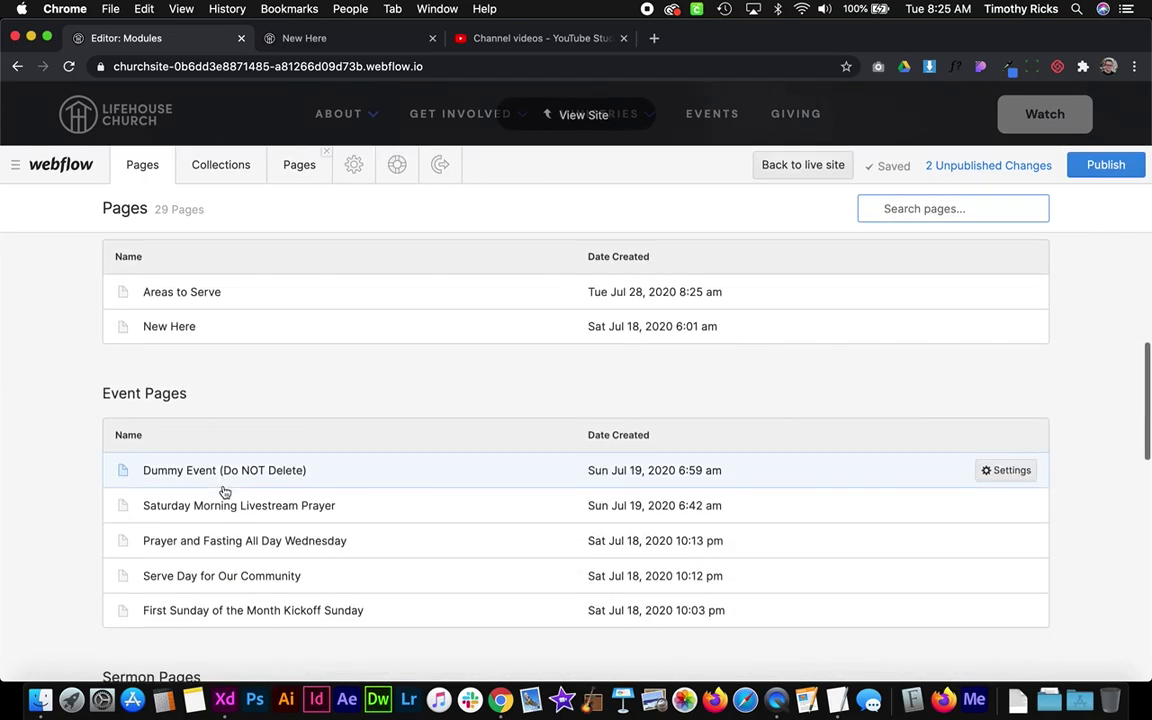
pyautogui.click(213, 291)
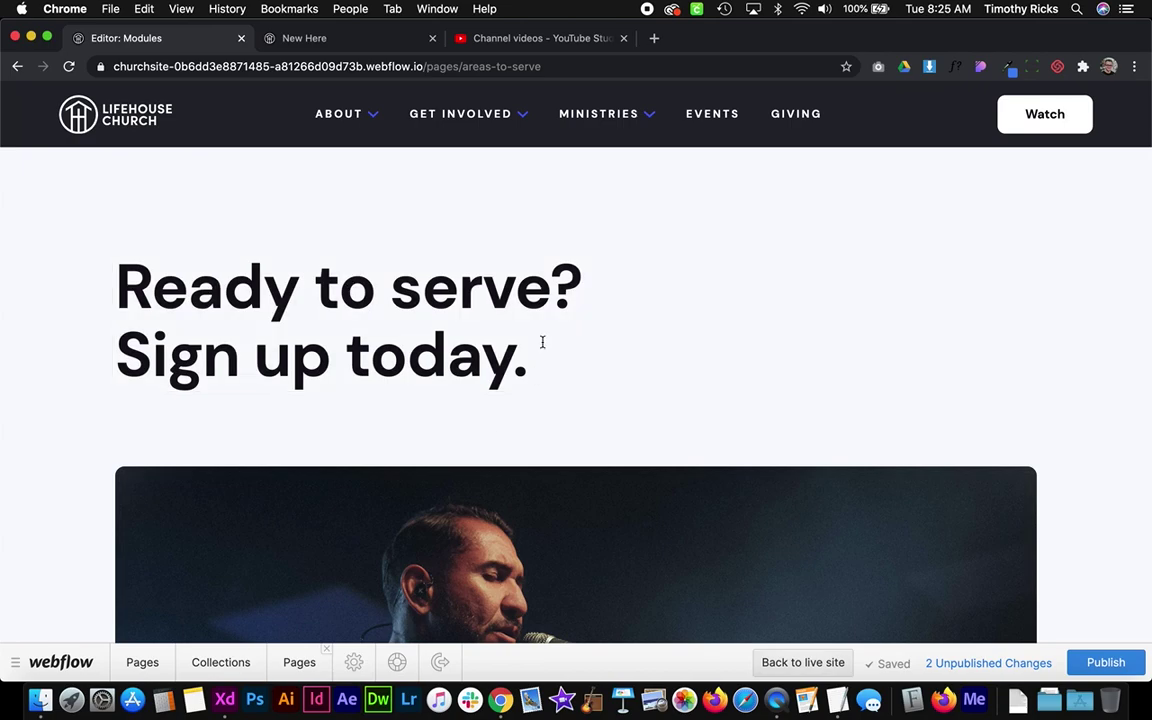
pyautogui.scroll(-3, 447, 437)
pyautogui.scroll(-5, 447, 440)
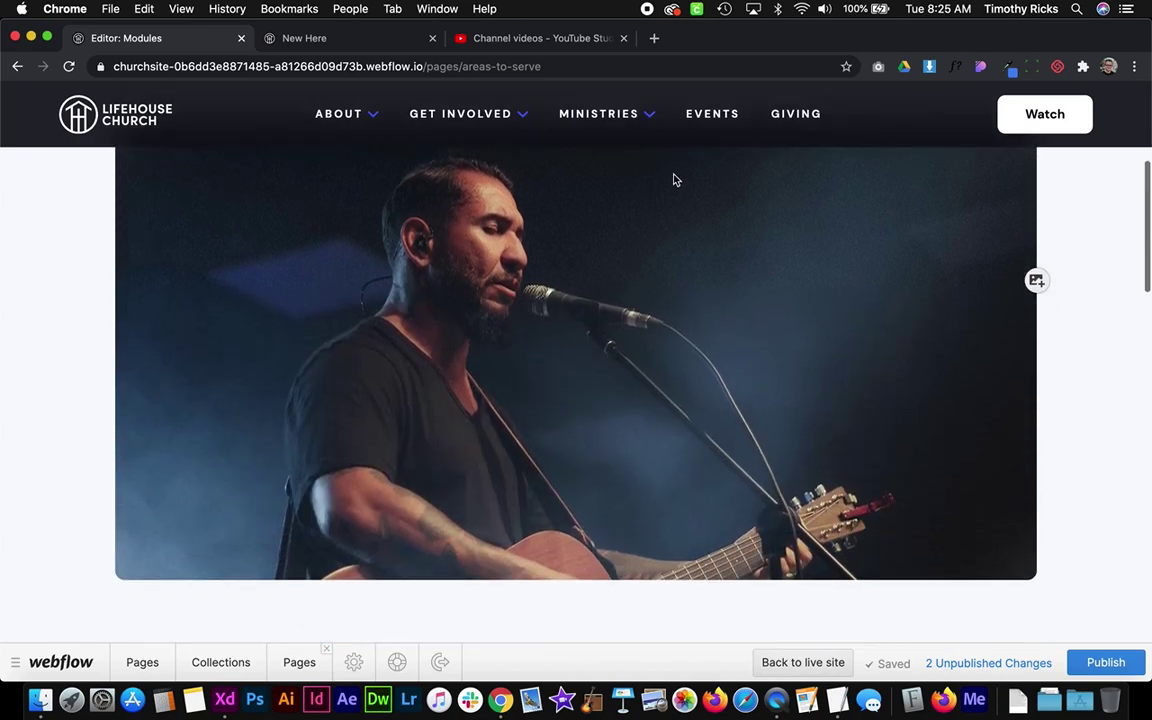
pyautogui.scroll(-6, 550, 383)
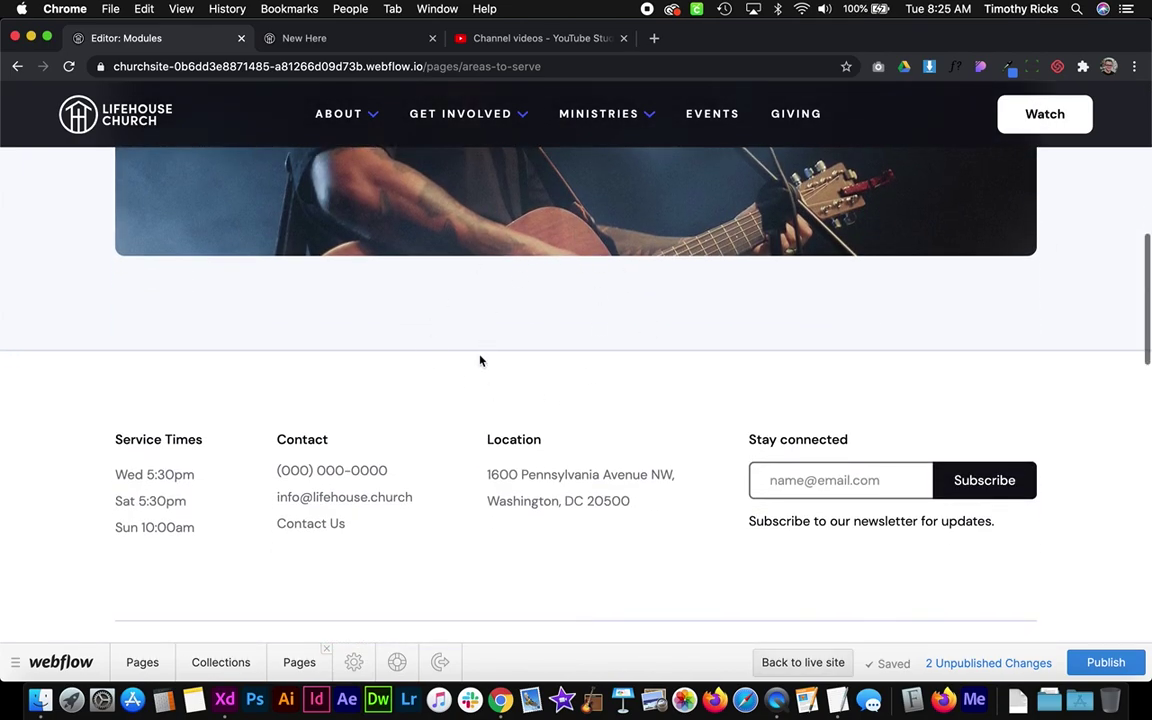
# - Reopen the Areas to Serve page entry and start a new page section named "Areas to Serve - Sign Up Today"
pyautogui.click(291, 660)
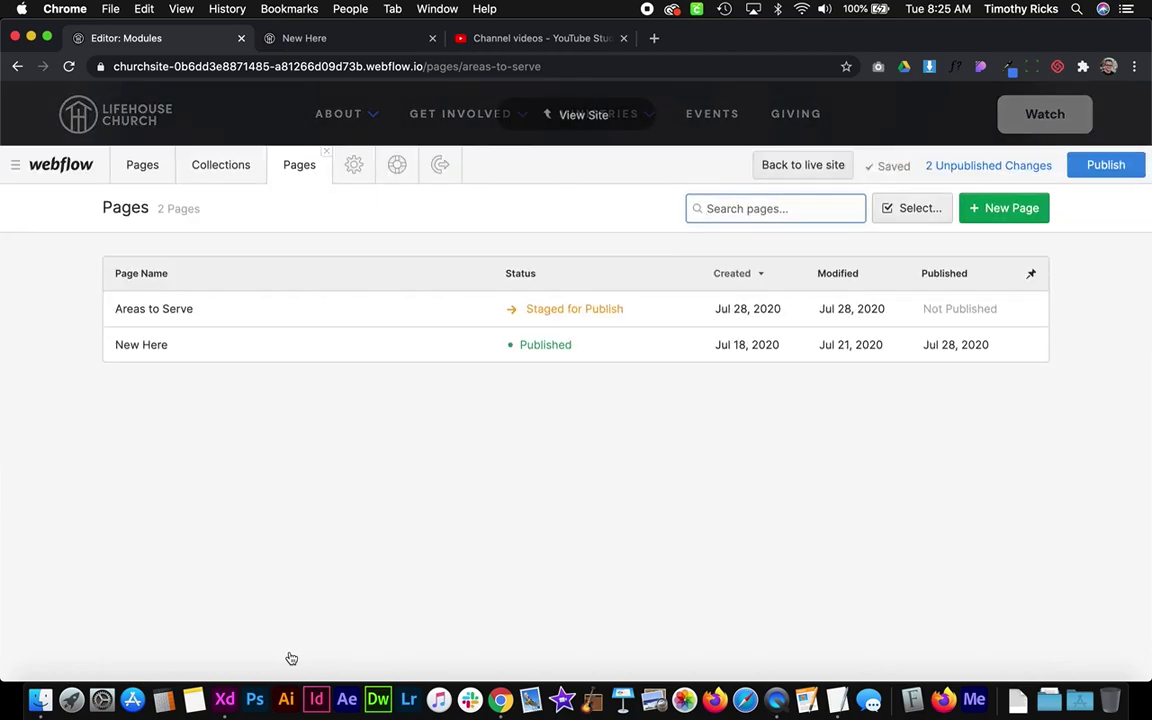
pyautogui.click(262, 308)
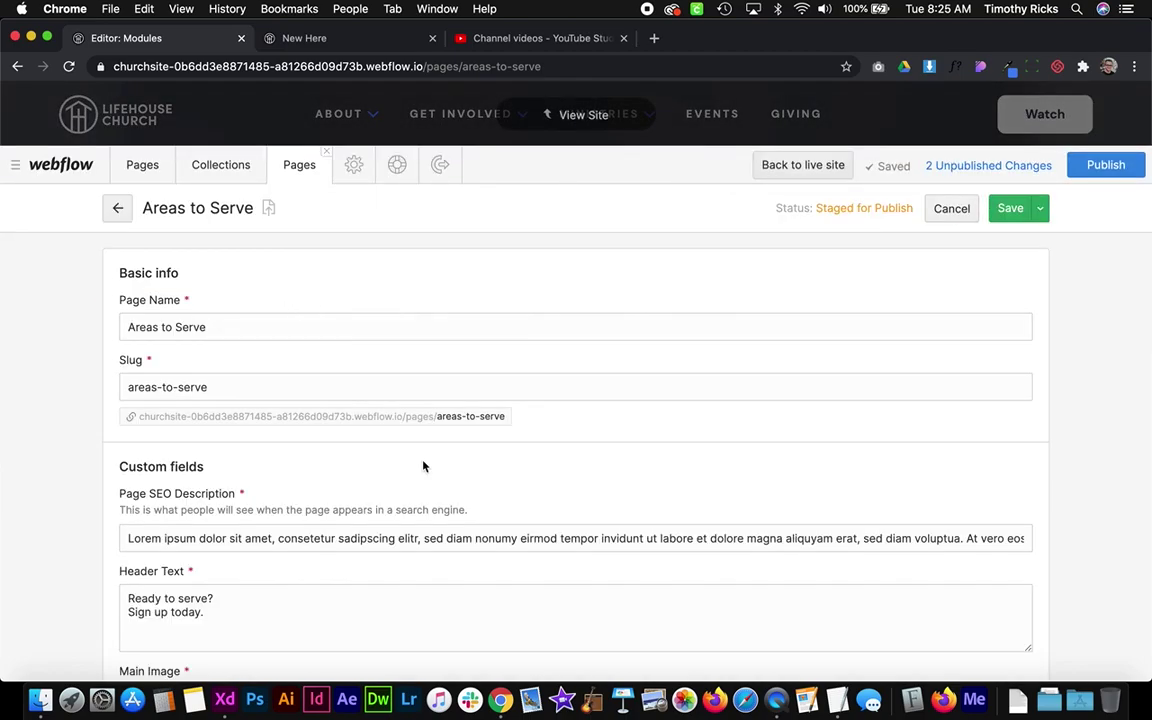
pyautogui.scroll(-5, 423, 465)
pyautogui.scroll(-5, 423, 465)
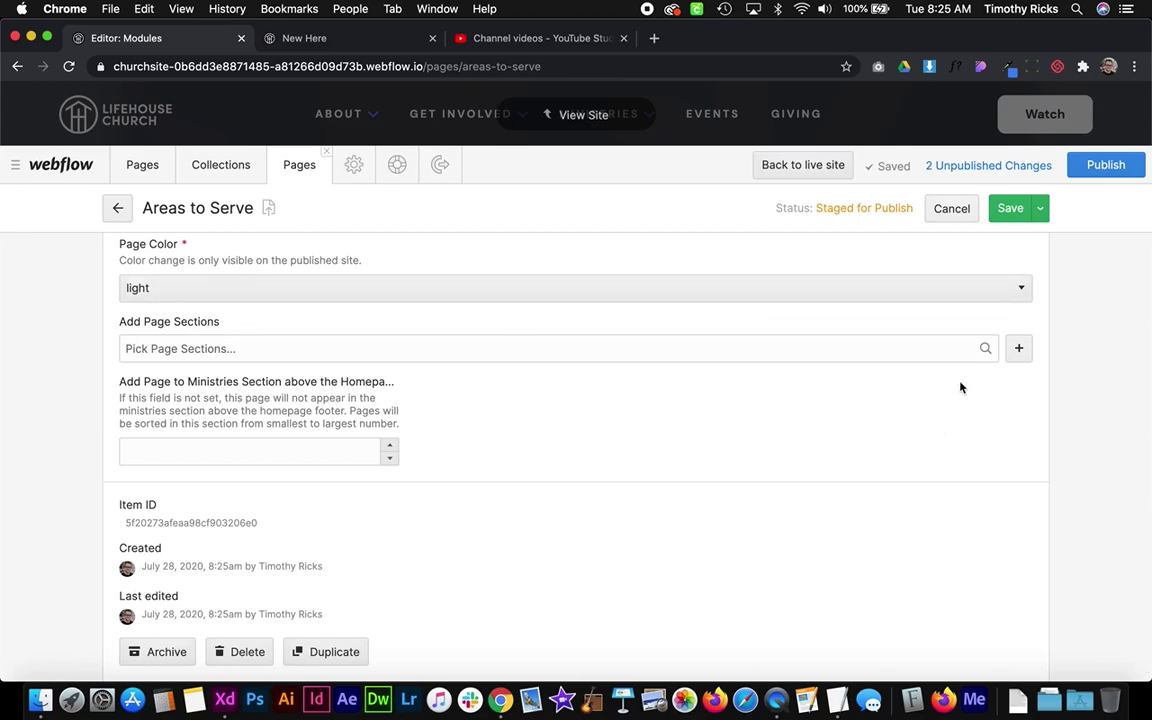
pyautogui.click(1017, 348)
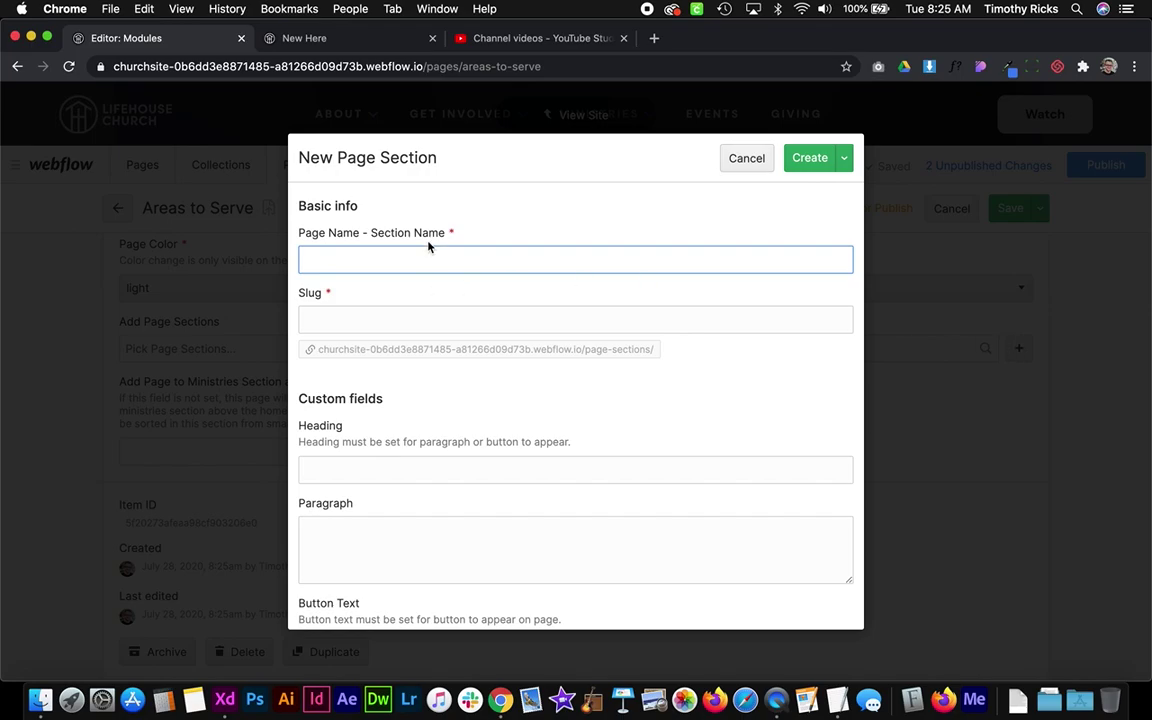
pyautogui.moveTo(446, 232); pyautogui.dragTo(333, 231)
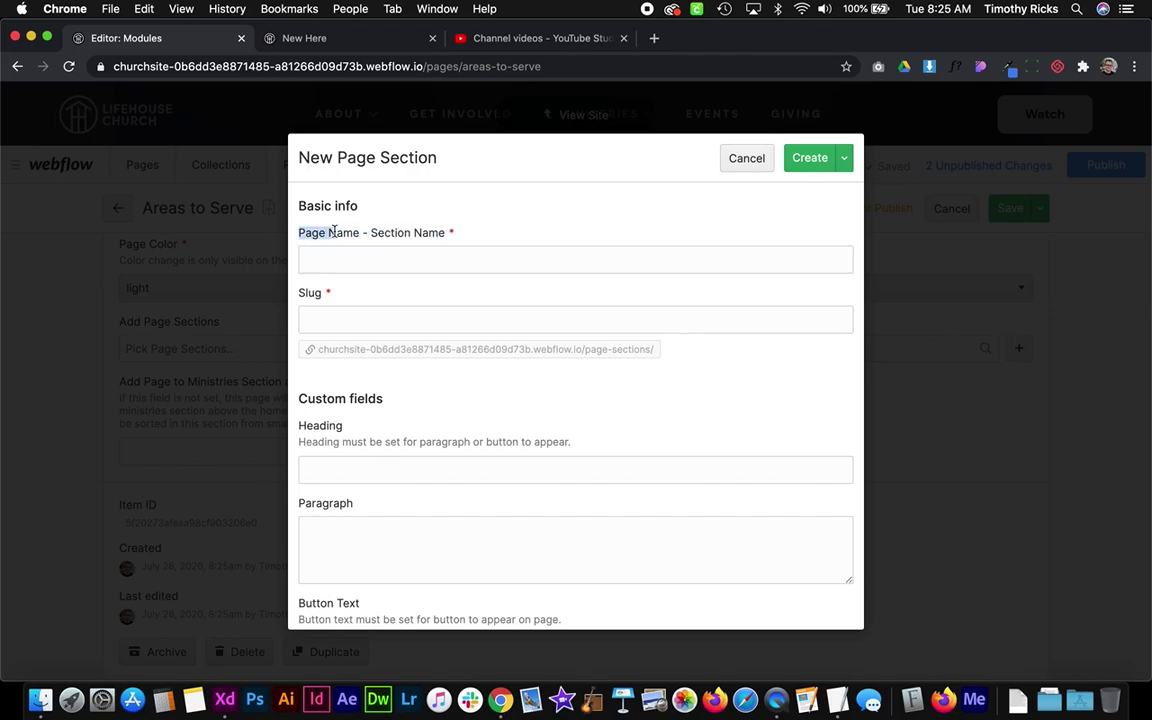
pyautogui.click(341, 259)
pyautogui.write('A')
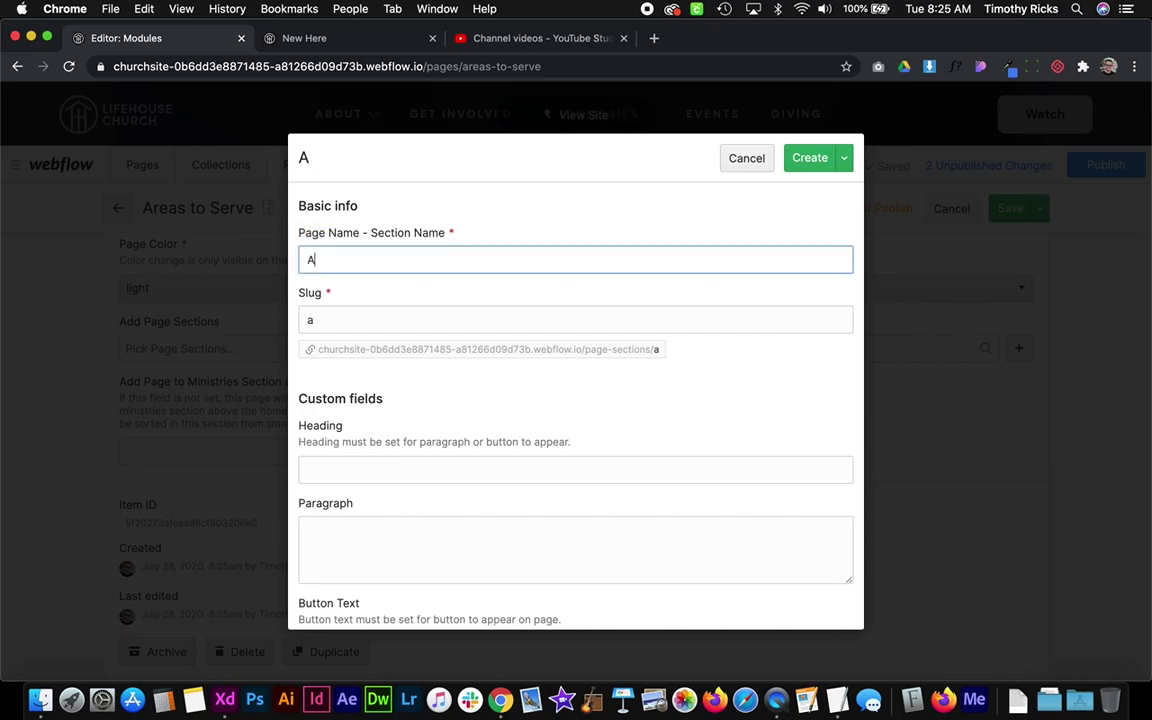
pyautogui.write('reas to Se')
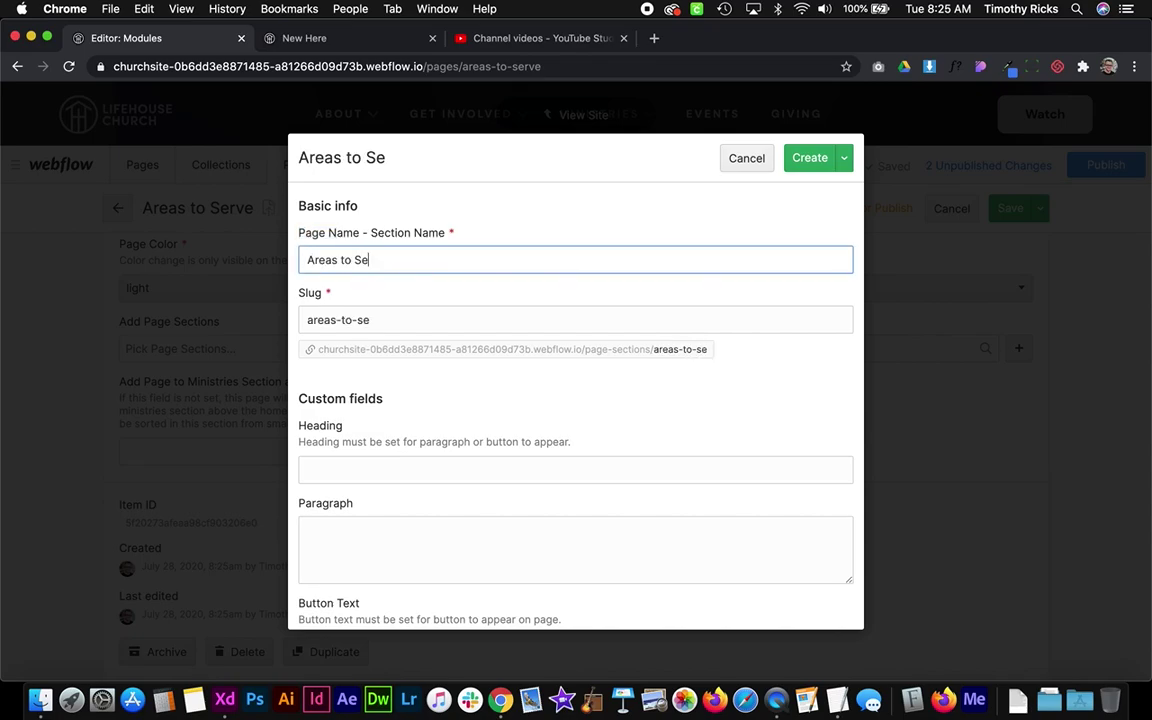
pyautogui.write('rve - Sign Up Today')
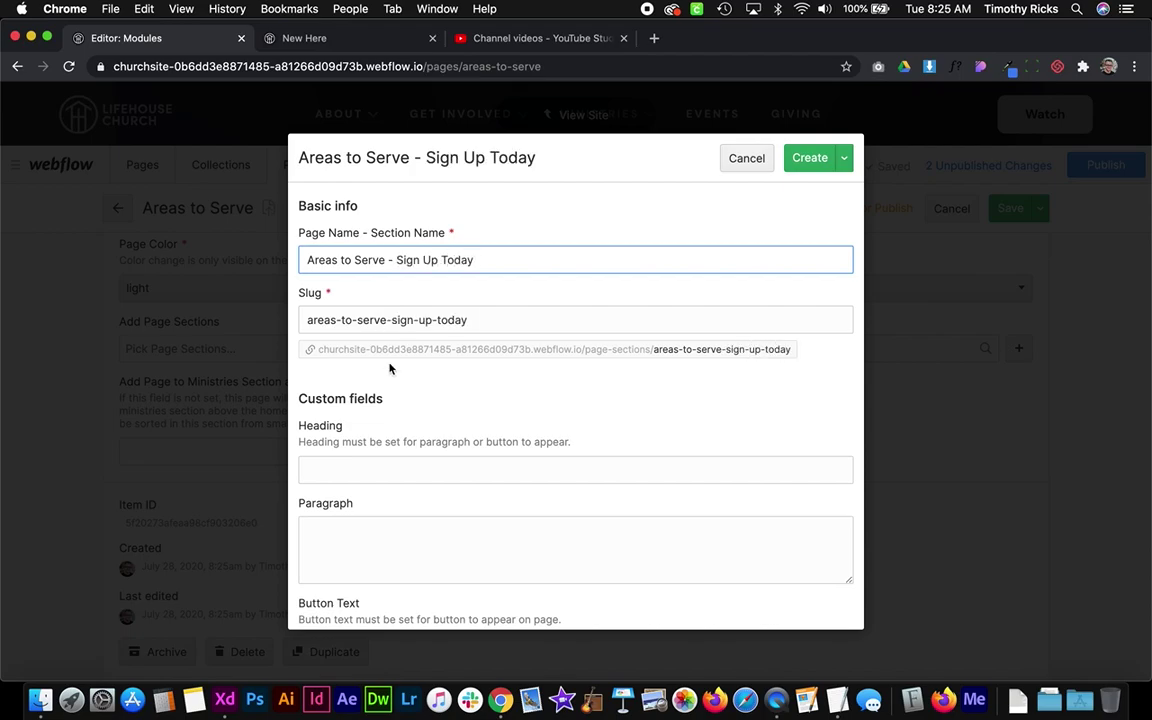
# - Copy the "Planing a visit? Let us know you're coming!" sentences through "special gift." from the TextEdit note into the section's heading
pyautogui.scroll(-5, 391, 368)
pyautogui.click(380, 285)
pyautogui.click(843, 700)
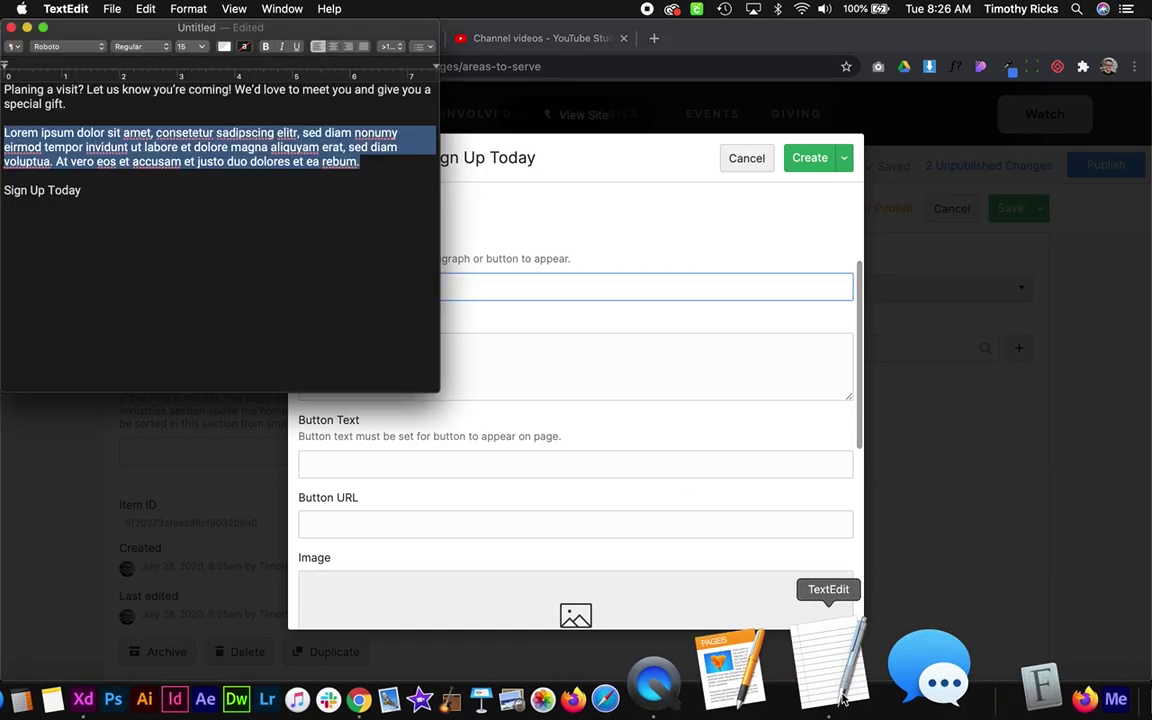
pyautogui.moveTo(136, 108); pyautogui.dragTo(4, 75)
pyautogui.press('super+c')
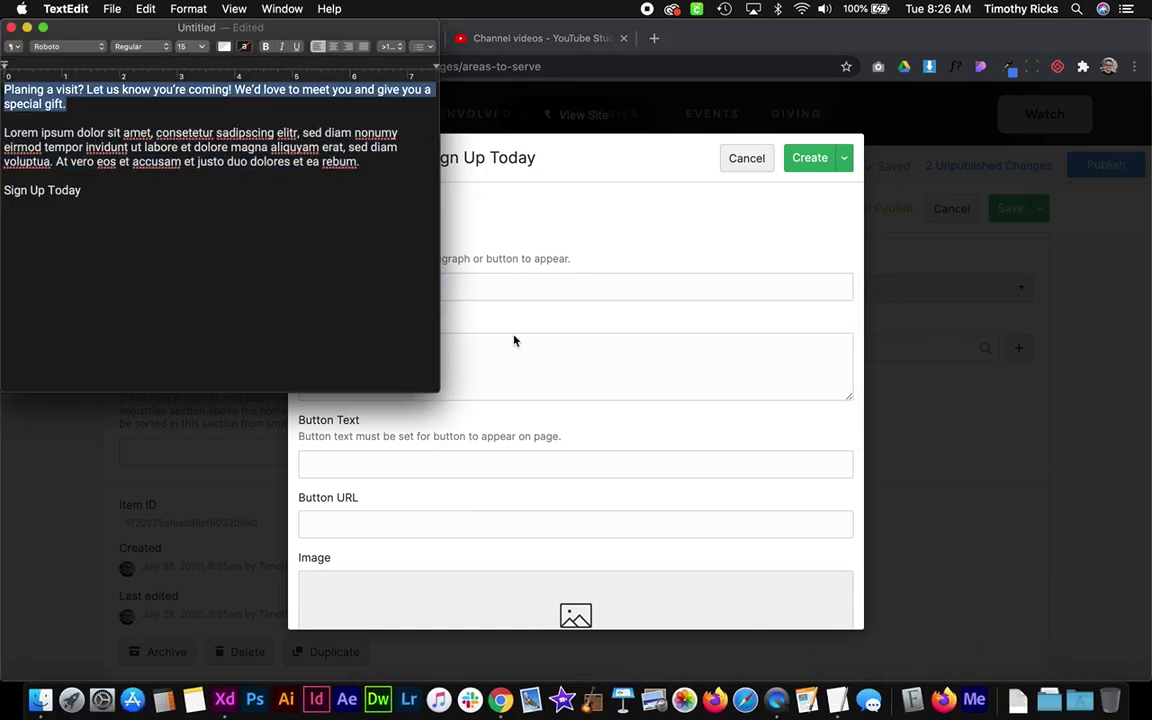
pyautogui.click(528, 295)
pyautogui.press('super+v')
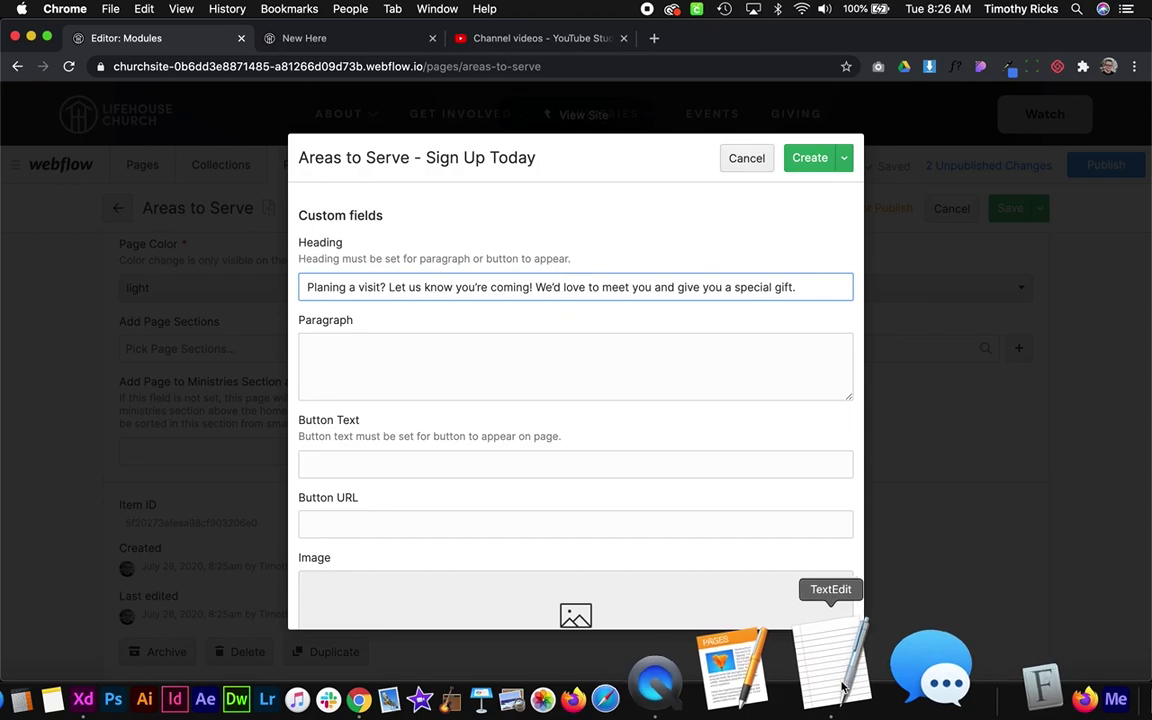
# - Copy the "Lorem ipsum dolor sit amet" passage from the TextEdit note into the section's paragraph
pyautogui.click(838, 700)
pyautogui.moveTo(360, 161); pyautogui.dragTo(2, 137)
pyautogui.press('super+c')
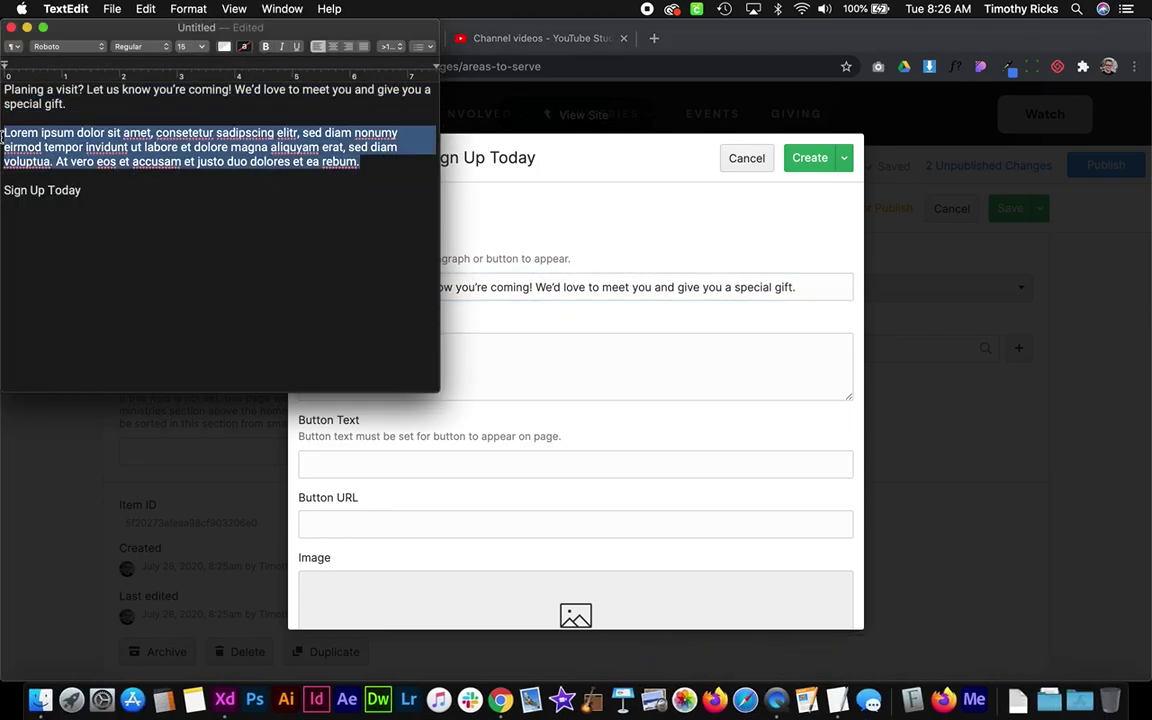
pyautogui.click(520, 370)
pyautogui.press('super+v')
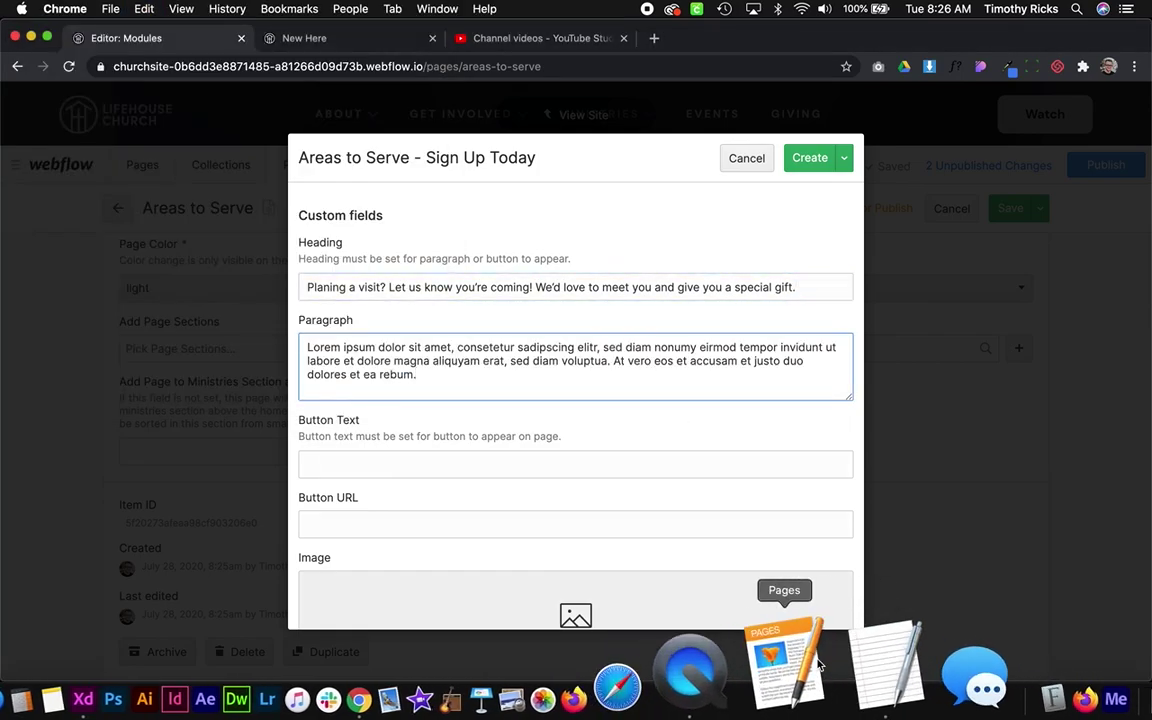
# - Copy "Sign Up Today" from the TextEdit note into the section's button text
pyautogui.click(830, 680)
pyautogui.moveTo(81, 191); pyautogui.dragTo(3, 190)
pyautogui.press('super+c')
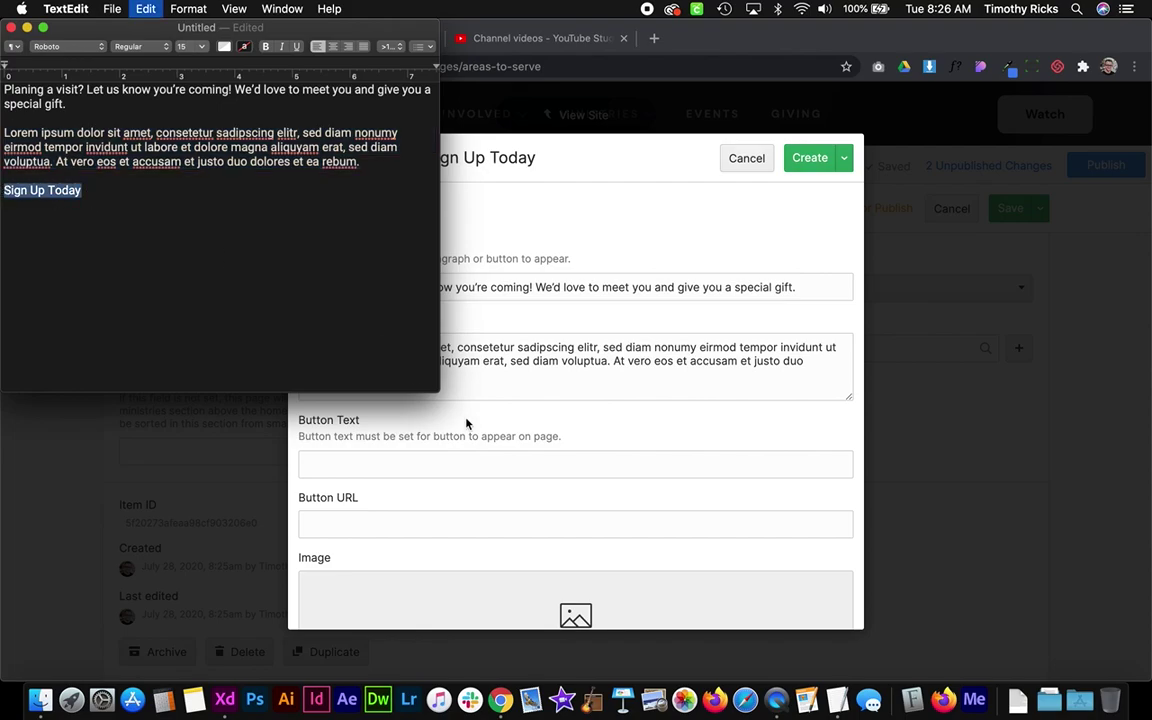
pyautogui.click(466, 424)
pyautogui.click(458, 463)
pyautogui.press('super+v')
# - Upload grid-img2.jpg as the section's image
pyautogui.scroll(-3, 536, 470)
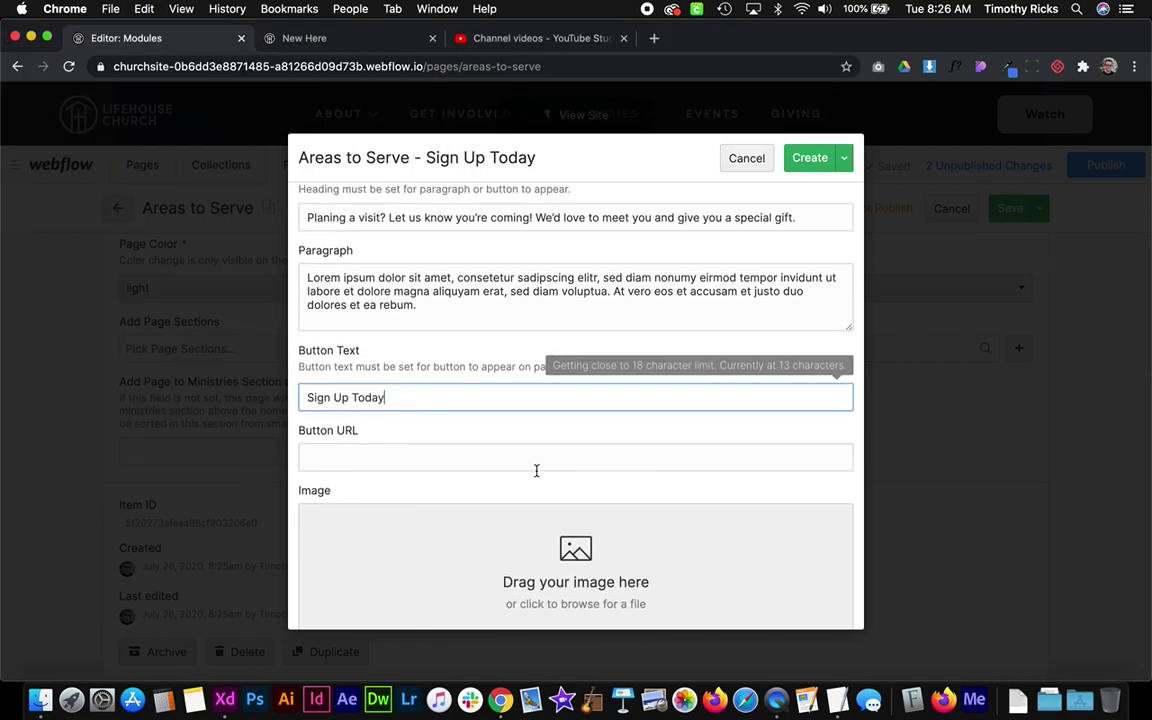
pyautogui.scroll(-5, 536, 470)
pyautogui.click(466, 334)
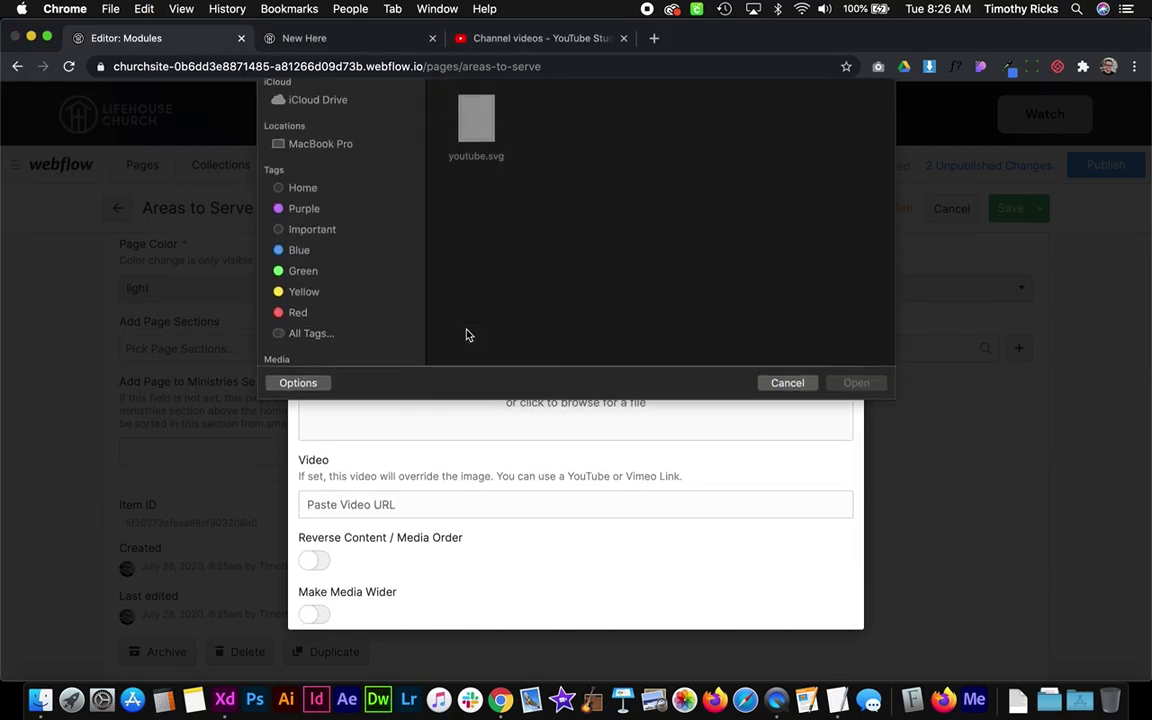
pyautogui.doubleClick(658, 145)
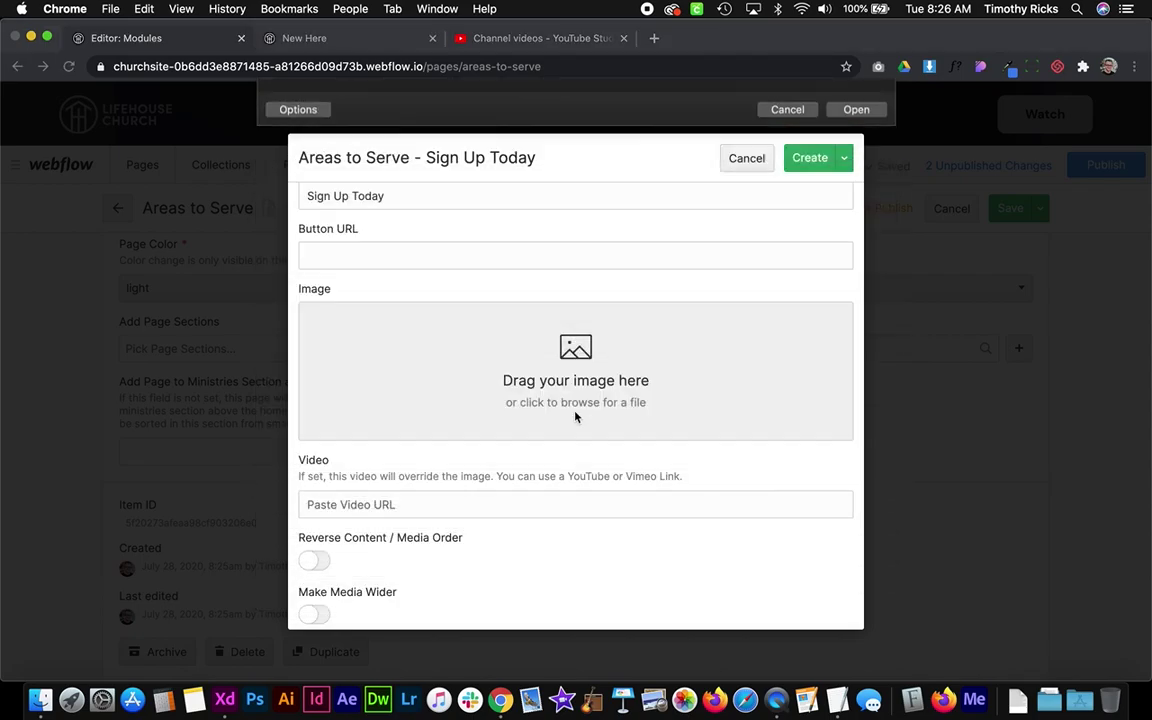
pyautogui.scroll(-3, 491, 388)
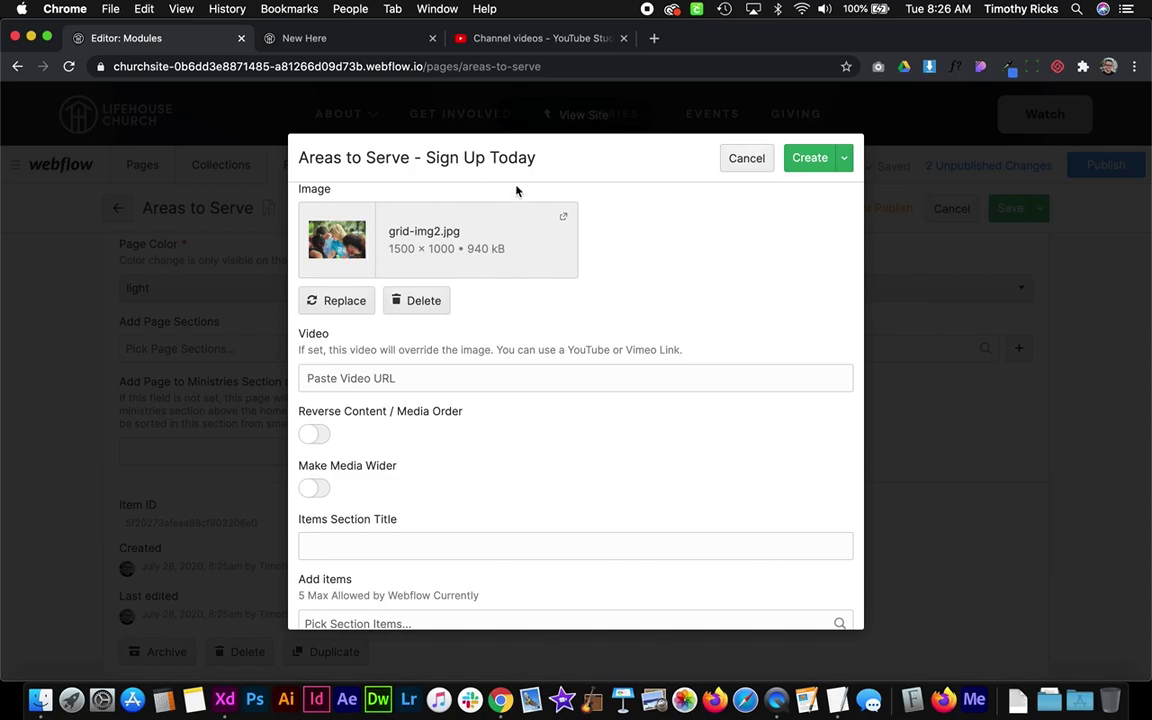
# - Create the section and save the Areas to Serve entry with it, reviewing the added section on the page
pyautogui.click(812, 162)
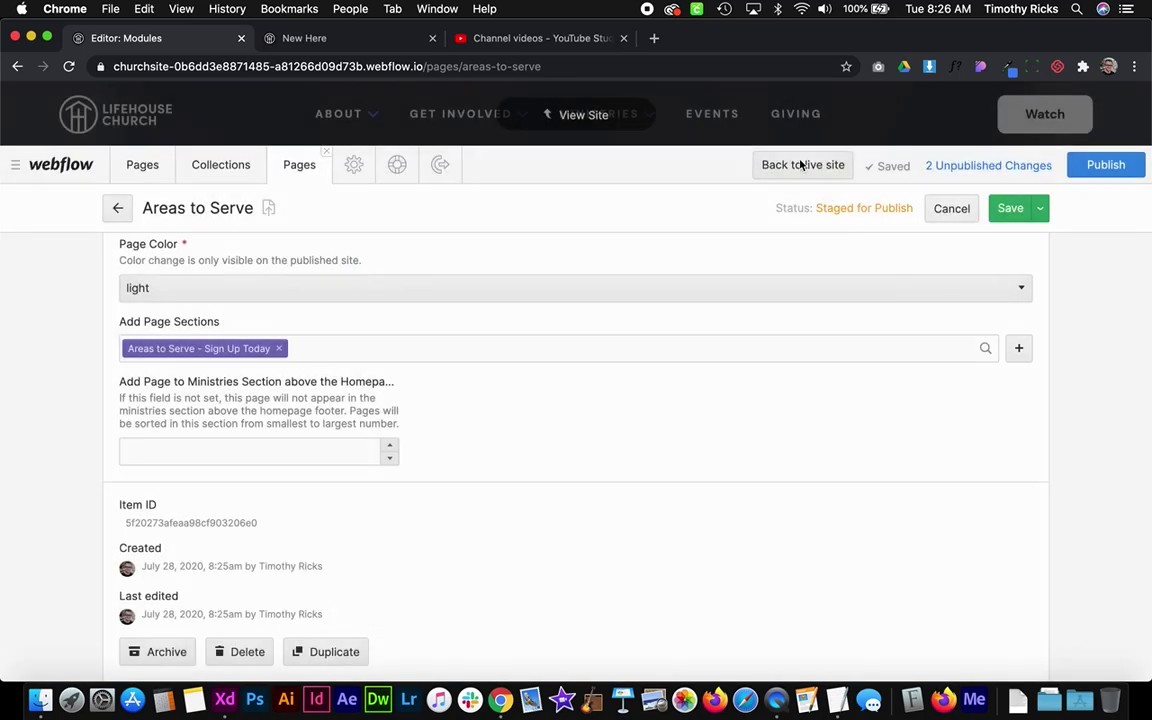
pyautogui.click(1010, 207)
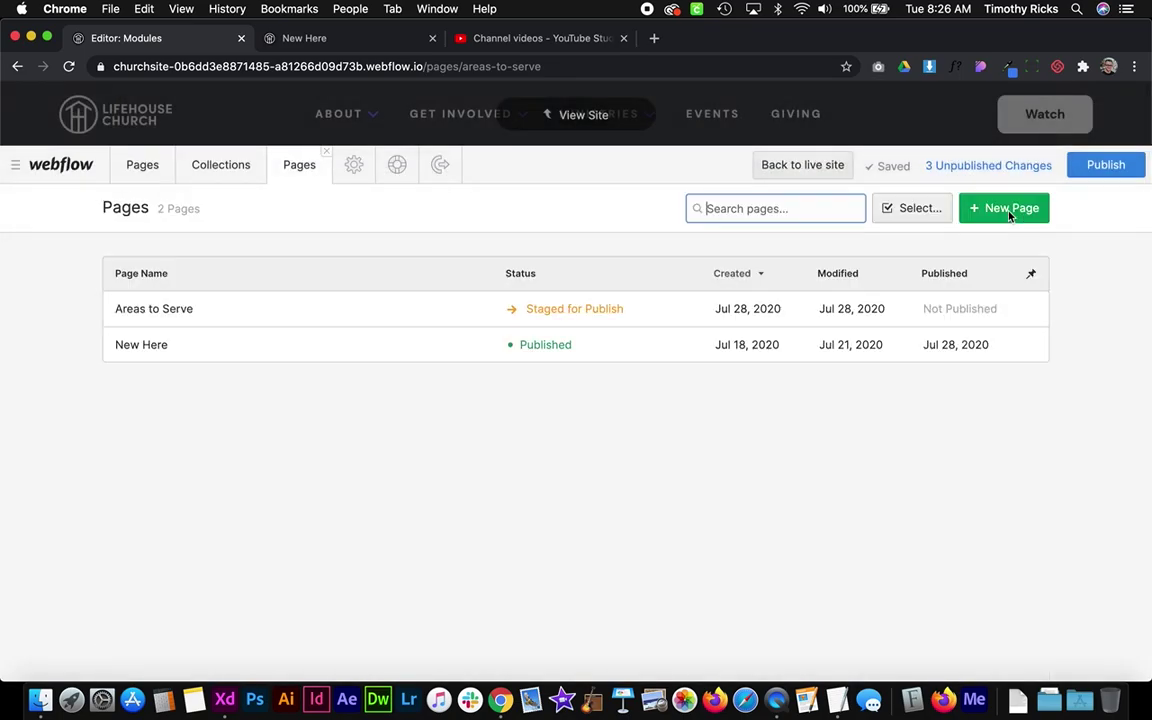
pyautogui.click(551, 117)
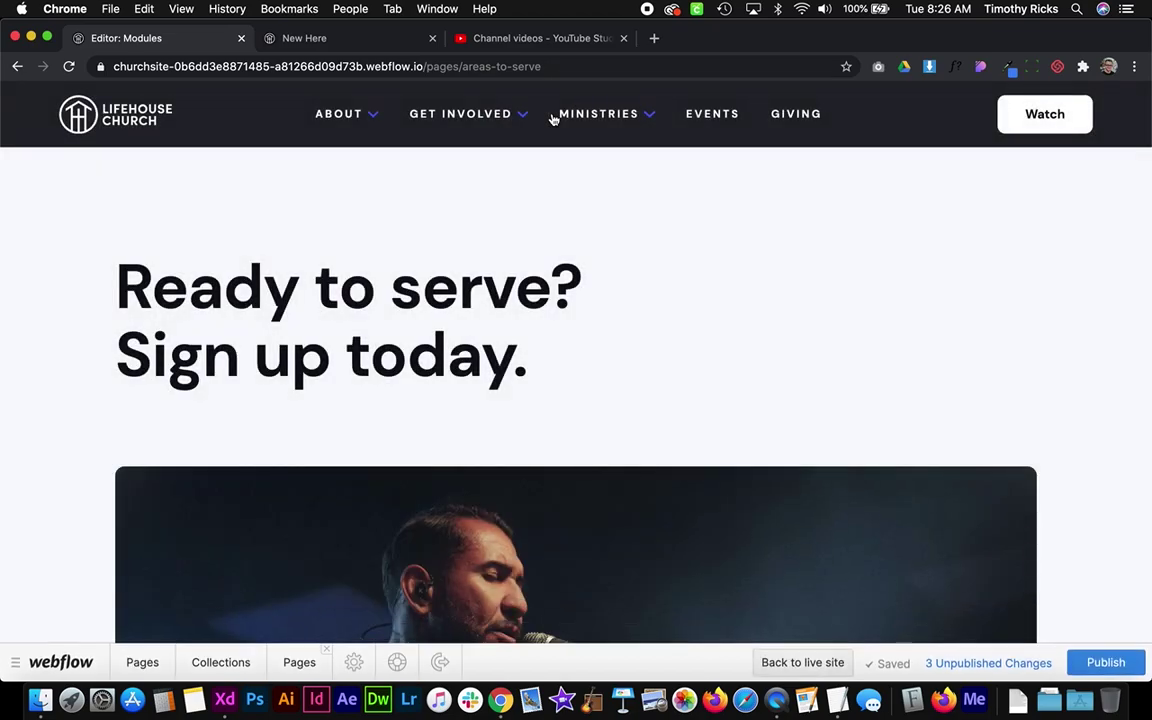
pyautogui.scroll(-5, 350, 357)
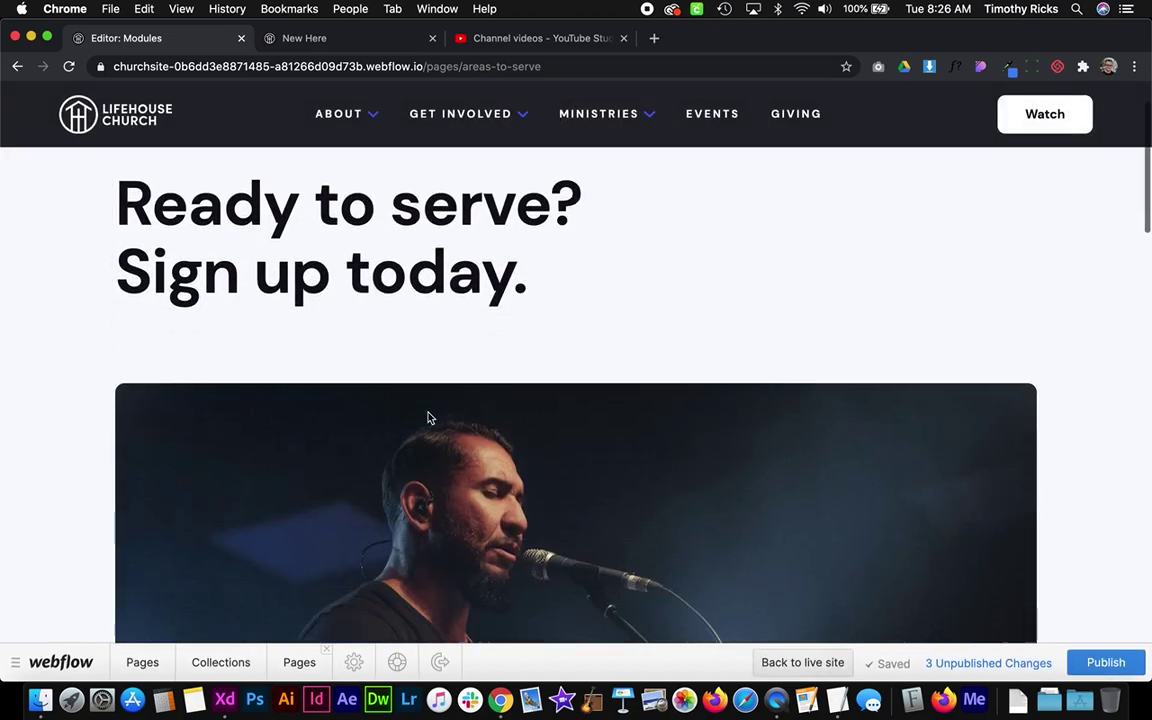
pyautogui.scroll(-8, 453, 359)
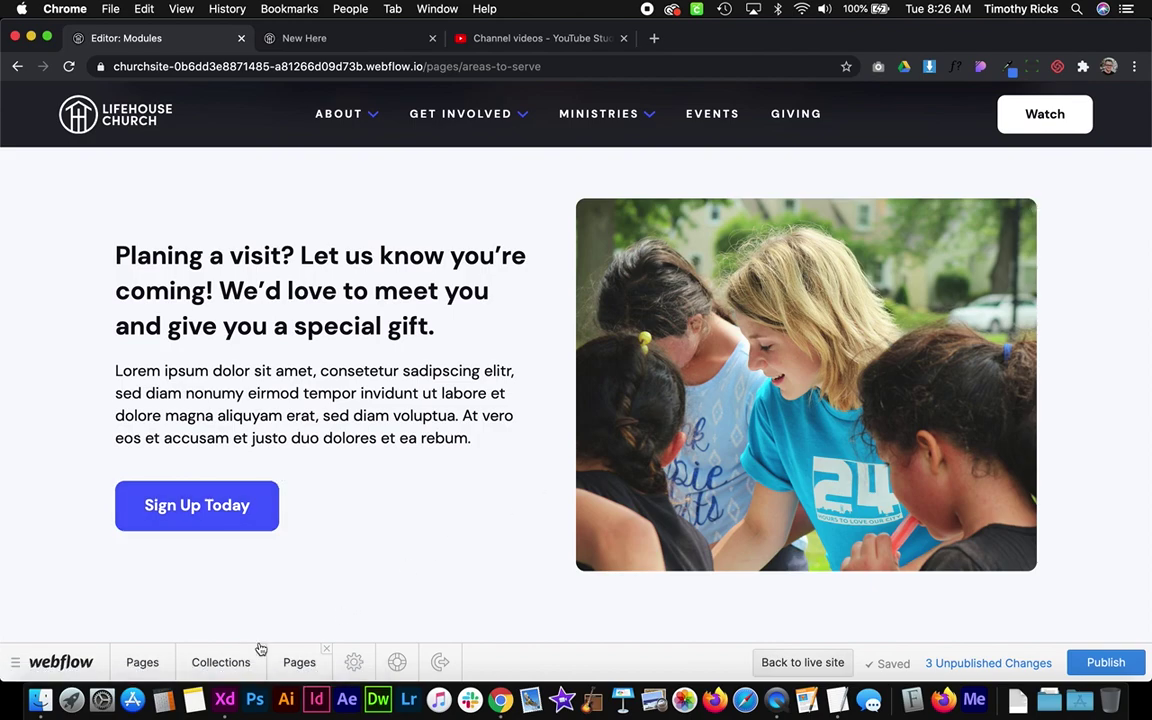
# - Open the "Areas to Serve - Sign Up Today" entry in the Page Sections collection and clear its paragraph text
pyautogui.click(190, 660)
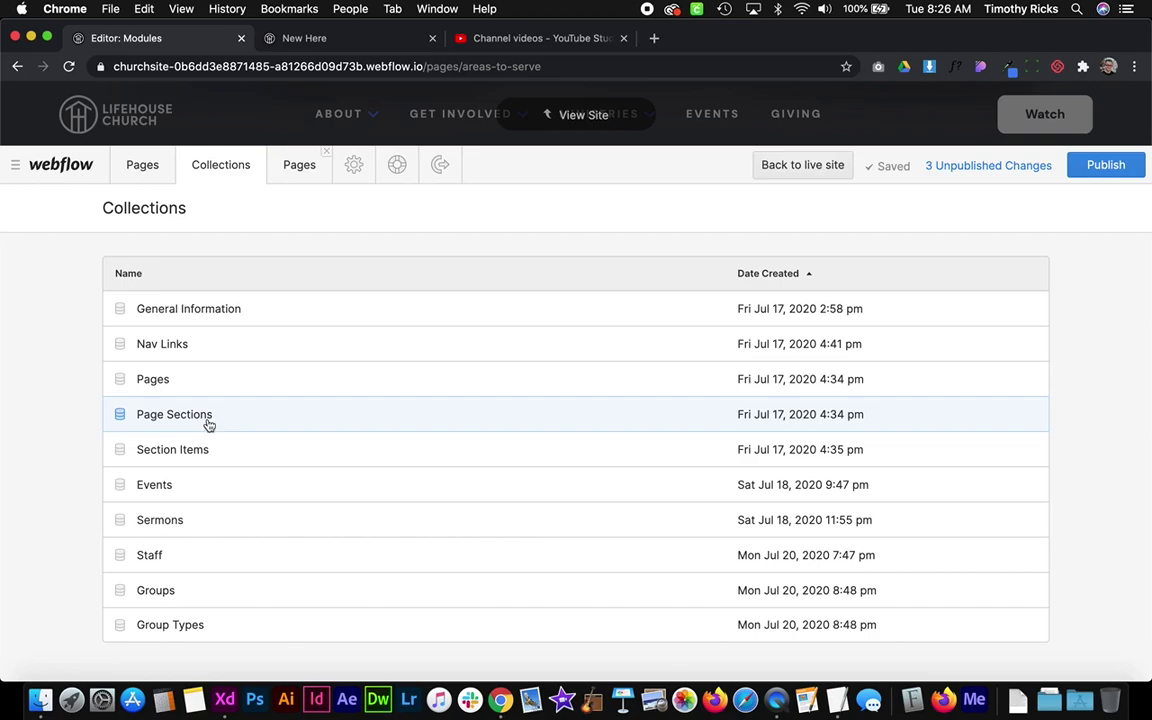
pyautogui.click(208, 422)
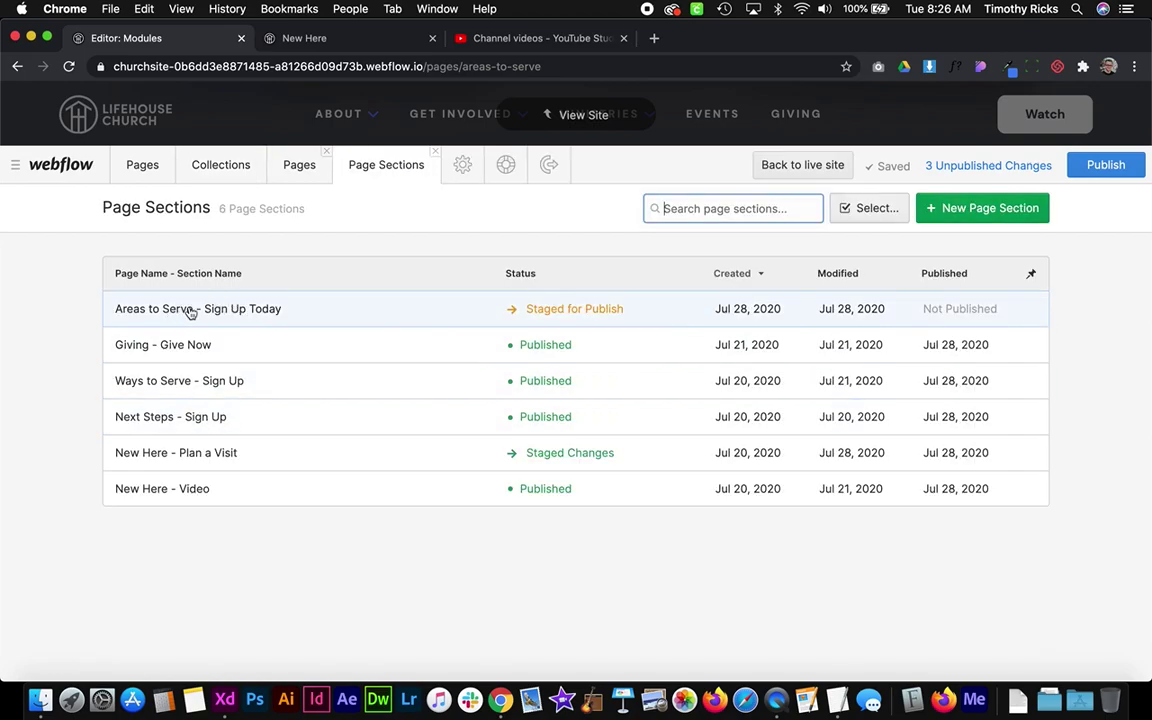
pyautogui.click(299, 311)
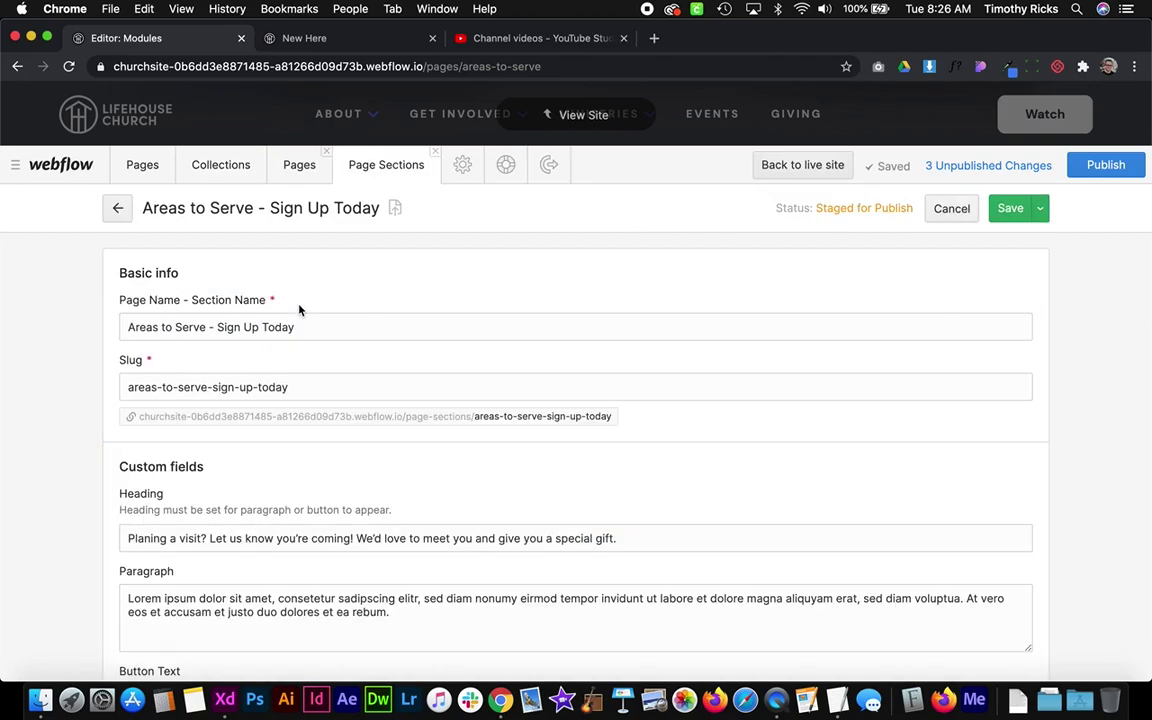
pyautogui.scroll(-5, 375, 366)
pyautogui.click(130, 324)
pyautogui.press('super+a')
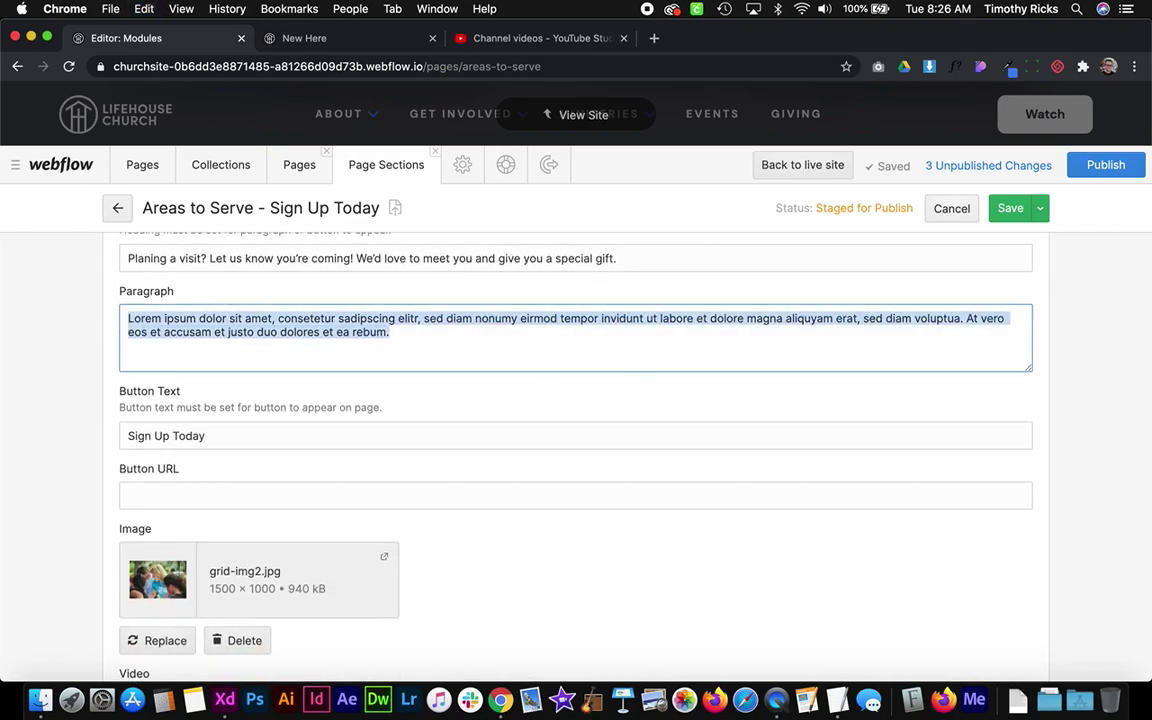
pyautogui.press('BackSpace')
# - Turn on Reverse Content / Media Order for the section, save it, and review the swapped layout on the Areas to Serve page
pyautogui.scroll(-5, 478, 393)
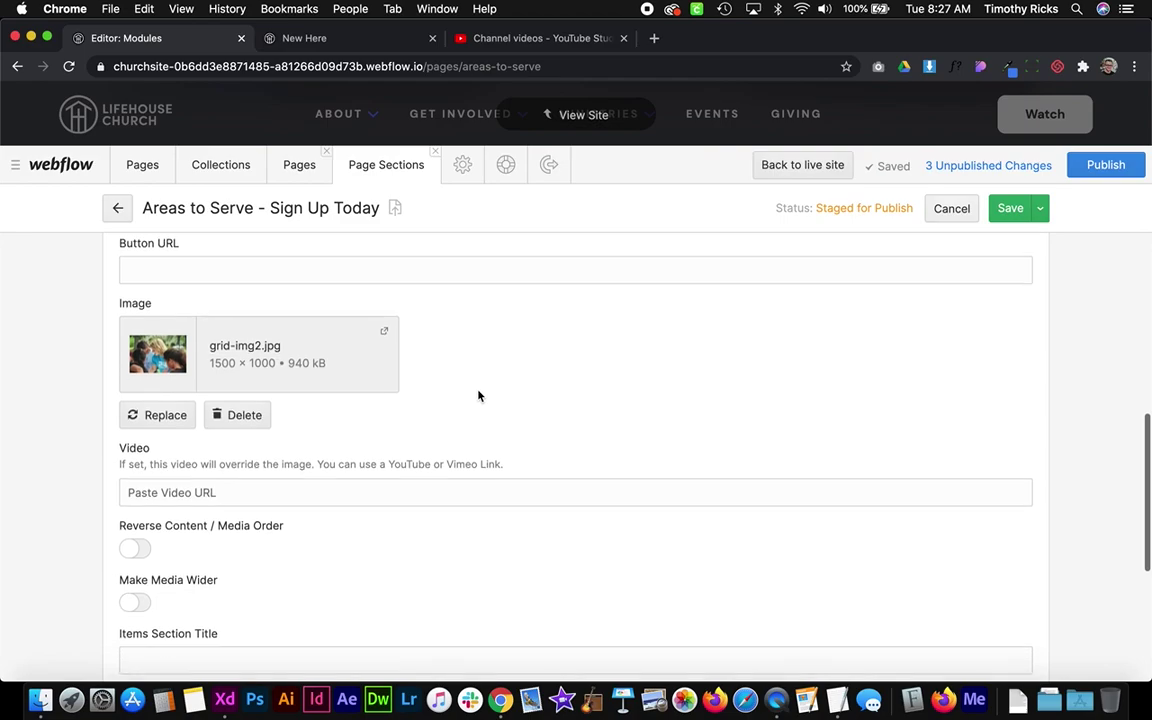
pyautogui.scroll(-1, 300, 450)
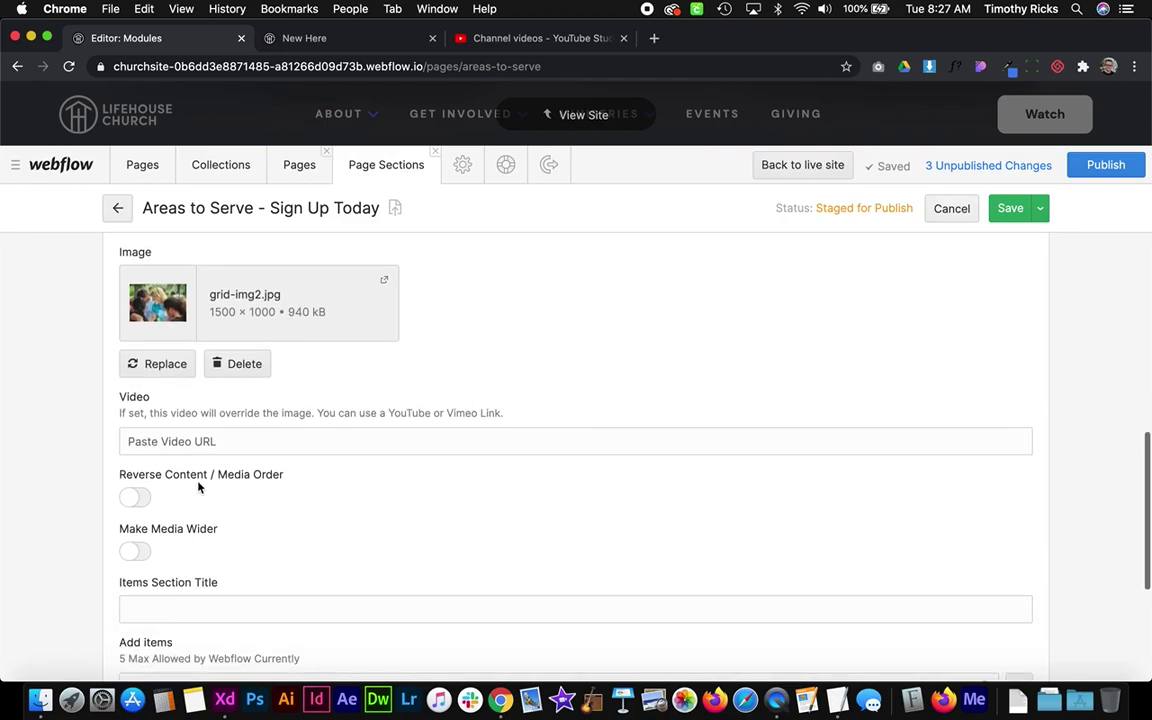
pyautogui.click(992, 208)
pyautogui.click(581, 116)
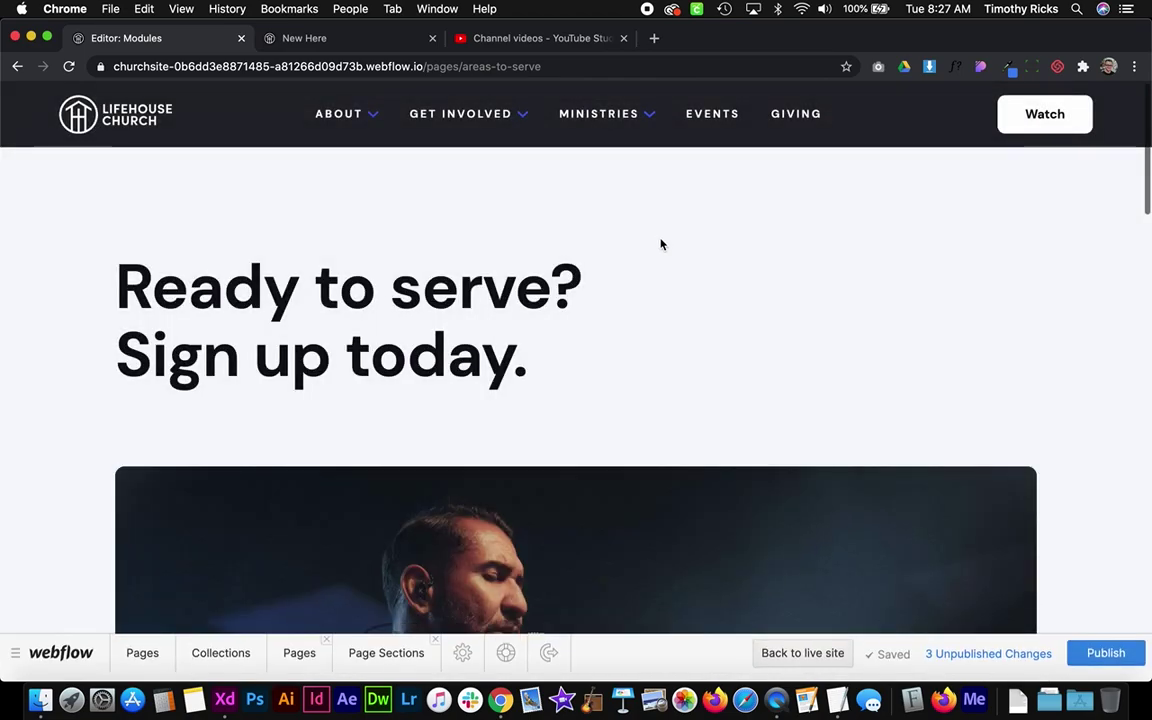
pyautogui.scroll(-8, 663, 275)
pyautogui.scroll(-1, 664, 273)
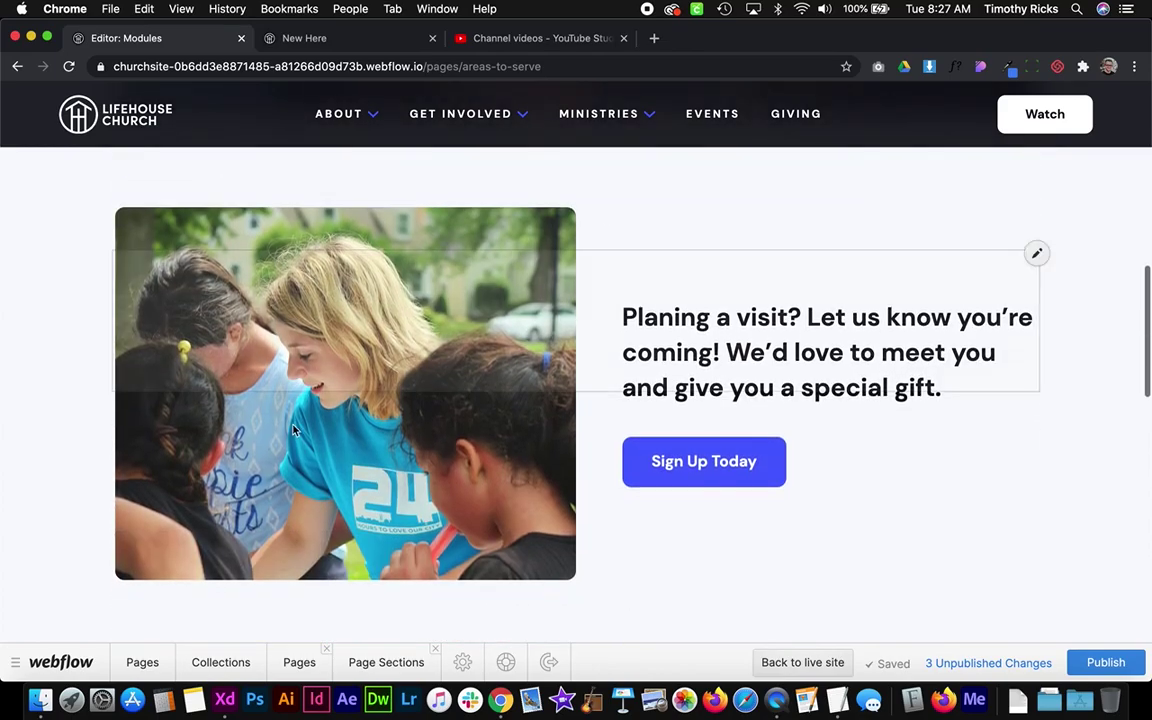
pyautogui.scroll(10, 337, 447)
pyautogui.scroll(-9, 504, 432)
pyautogui.scroll(10, 505, 433)
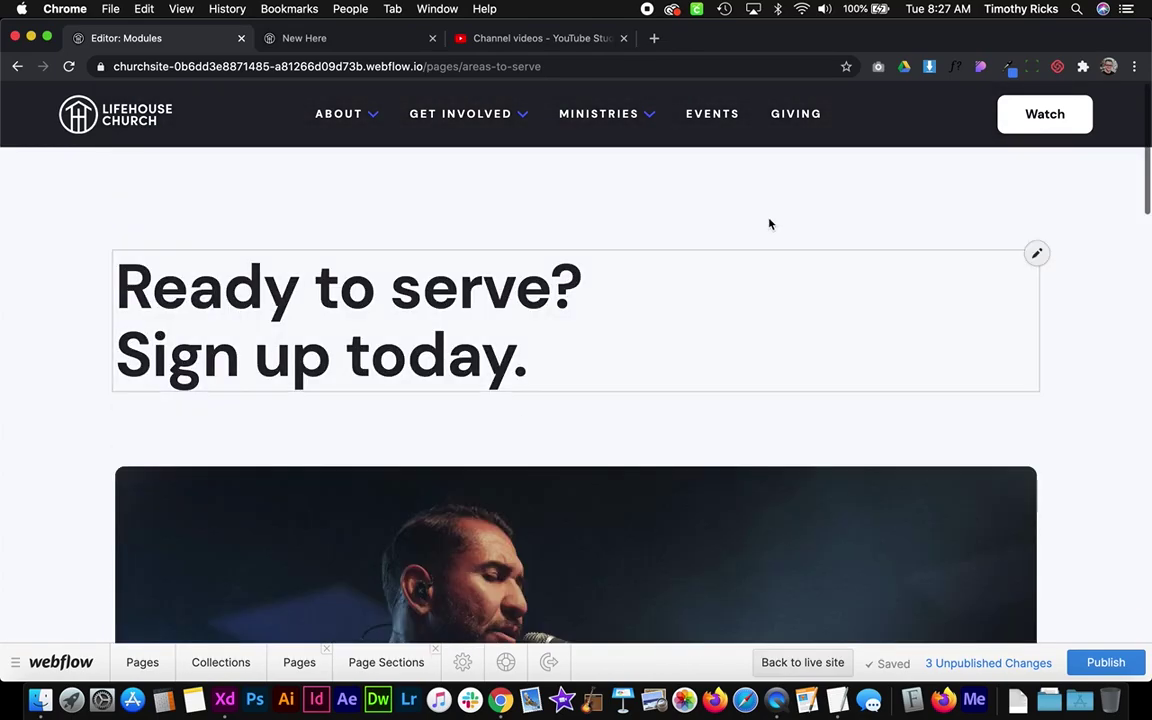
pyautogui.scroll(-9, 746, 316)
pyautogui.scroll(-3, 746, 318)
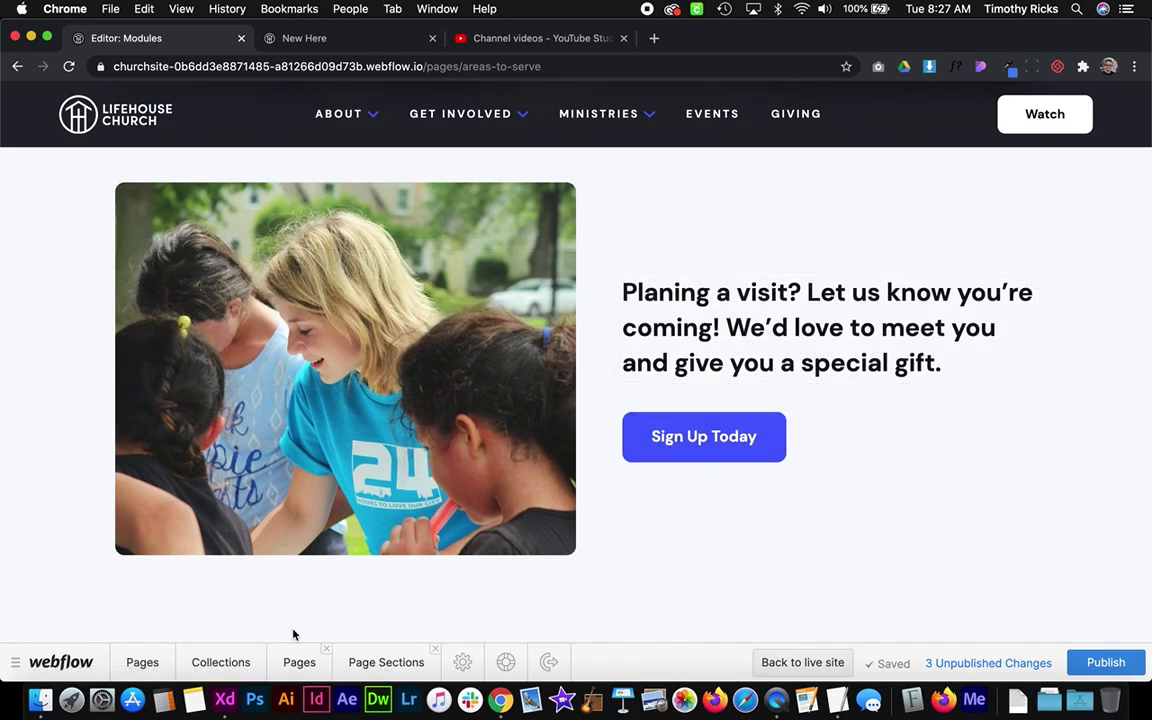
# - Reopen the "Areas to Serve - Sign Up Today" page section and turn on Make Media Wider
pyautogui.click(386, 662)
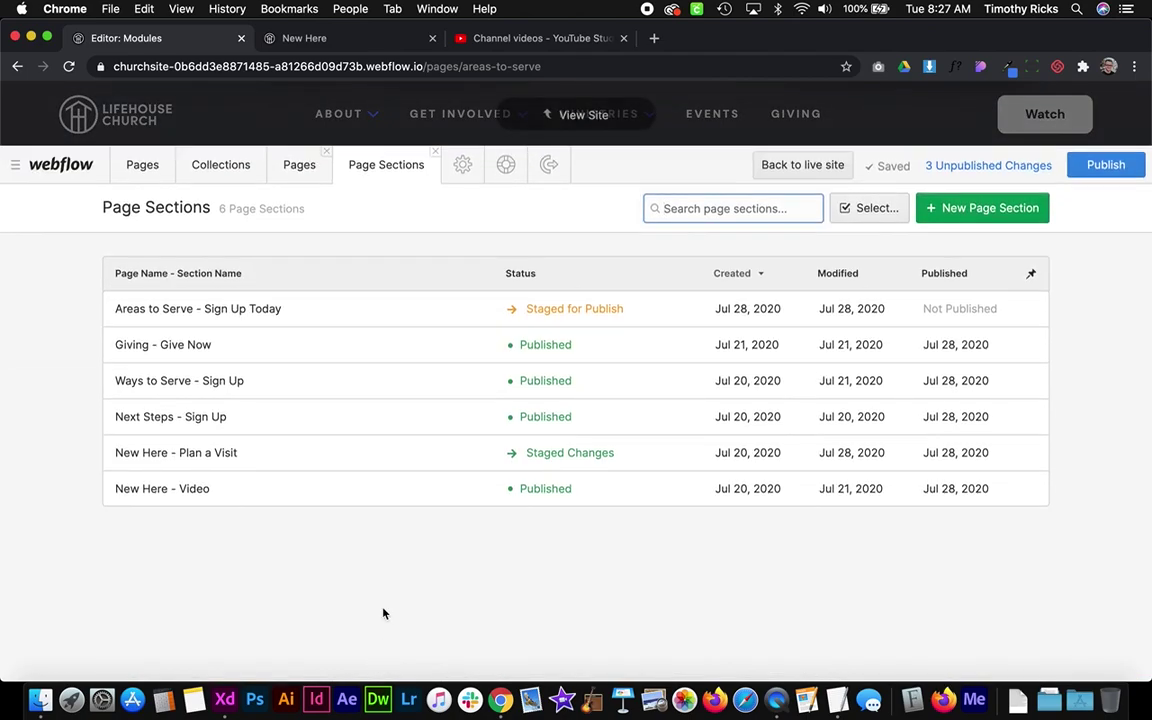
pyautogui.click(270, 312)
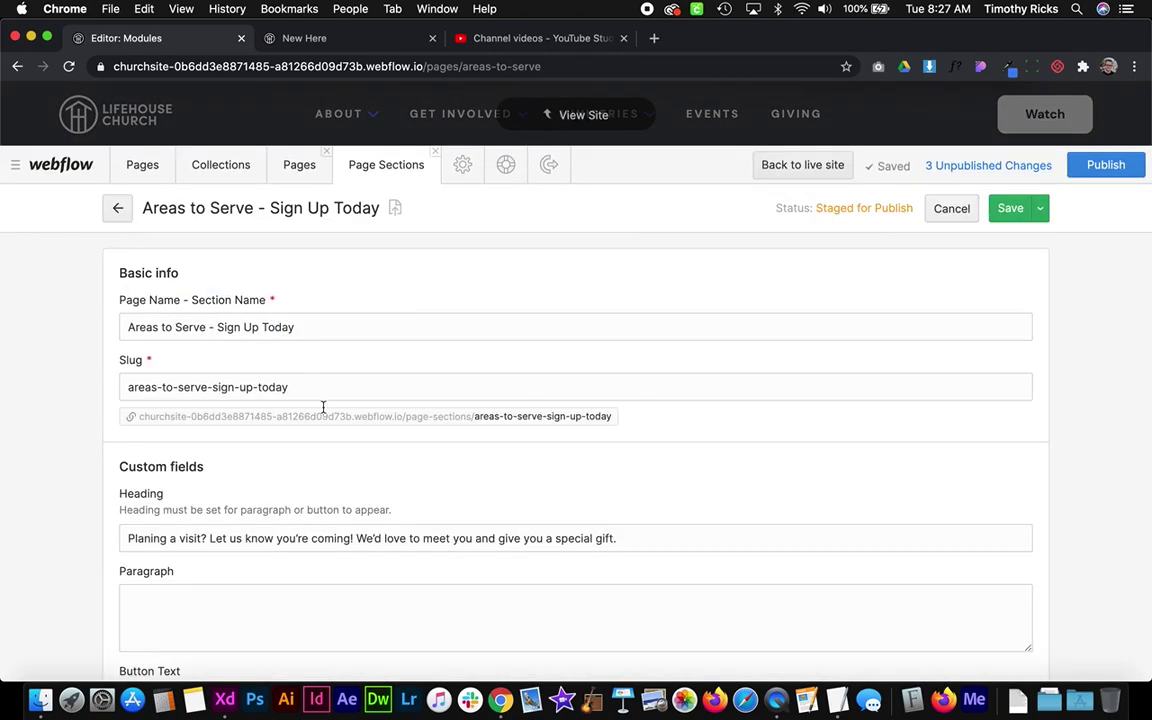
pyautogui.scroll(-5, 321, 406)
pyautogui.scroll(-5, 323, 407)
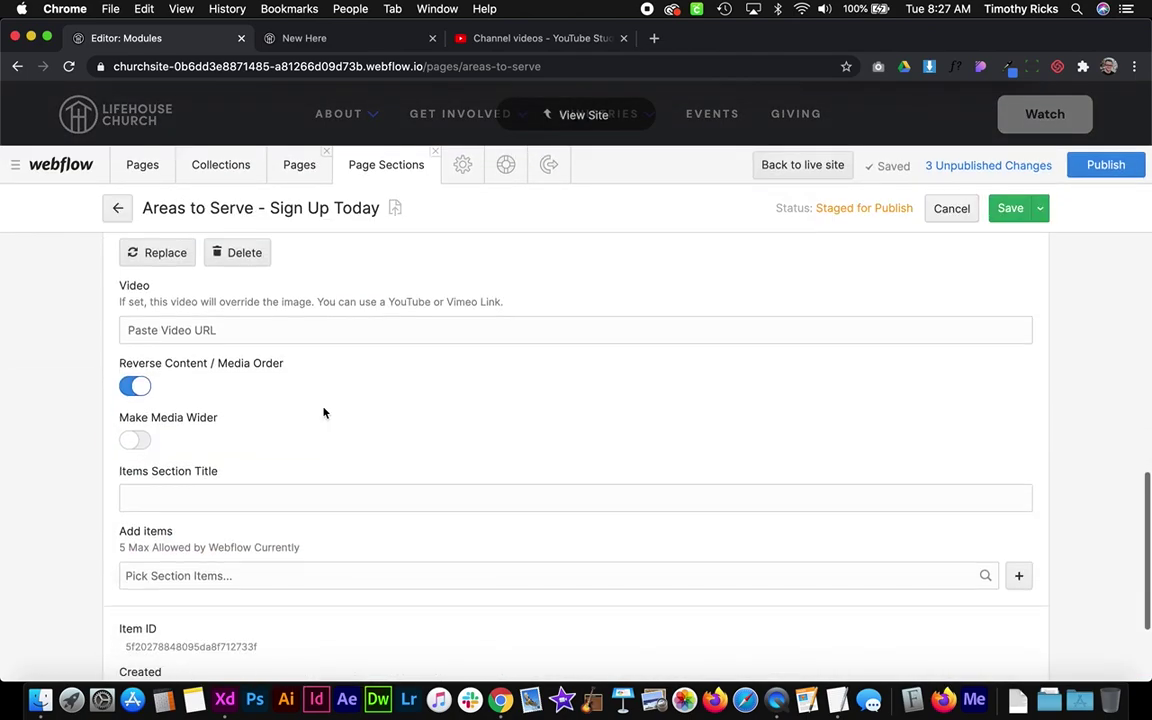
pyautogui.click(138, 443)
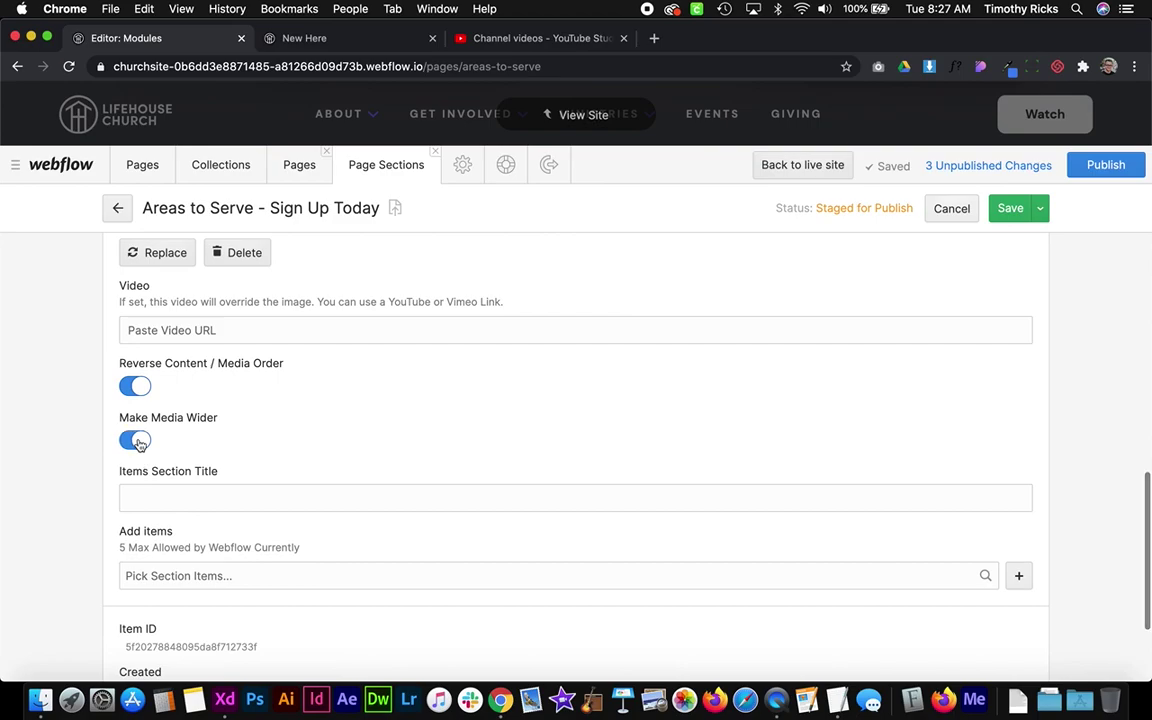
# - Copy the "Building a Basic Game in Webflow (Tutorial)" link from YouTube Studio into the section's Video field
pyautogui.click(545, 40)
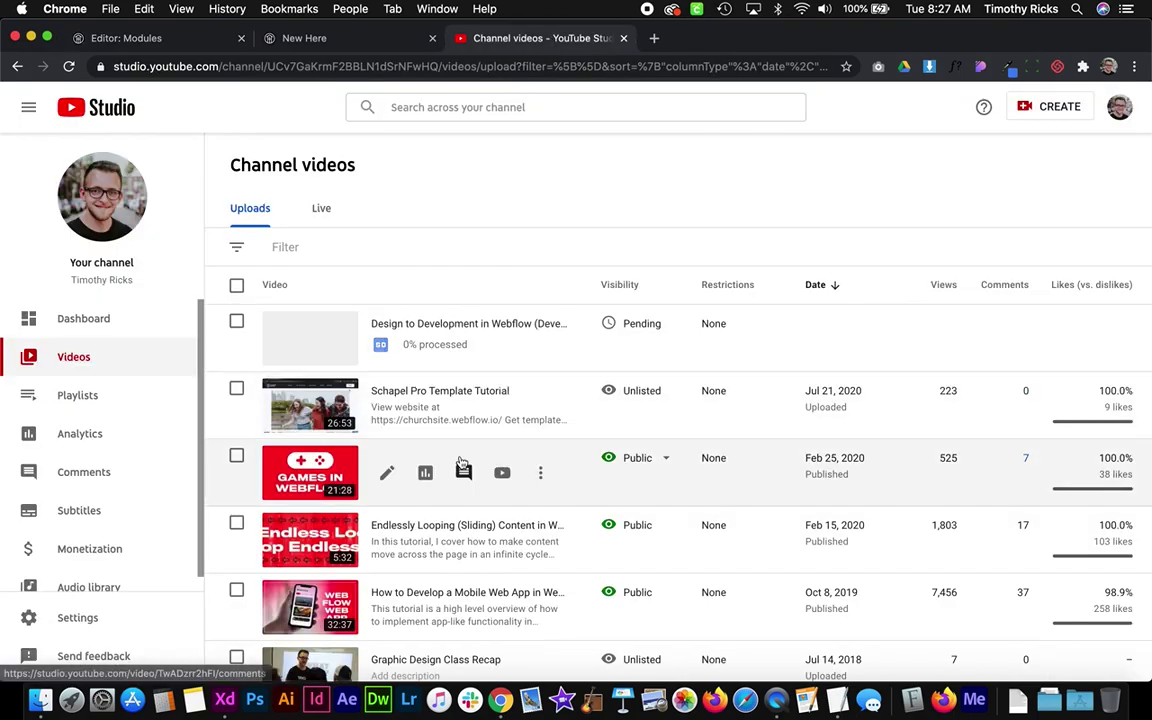
pyautogui.click(323, 467)
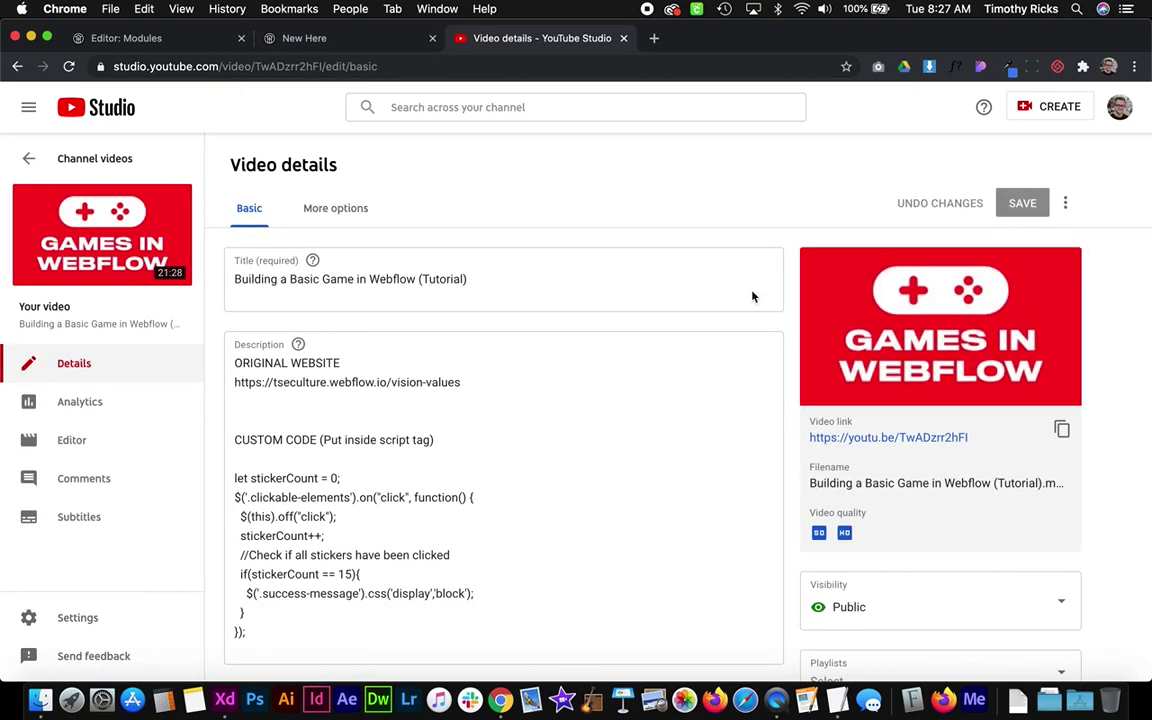
pyautogui.click(910, 439)
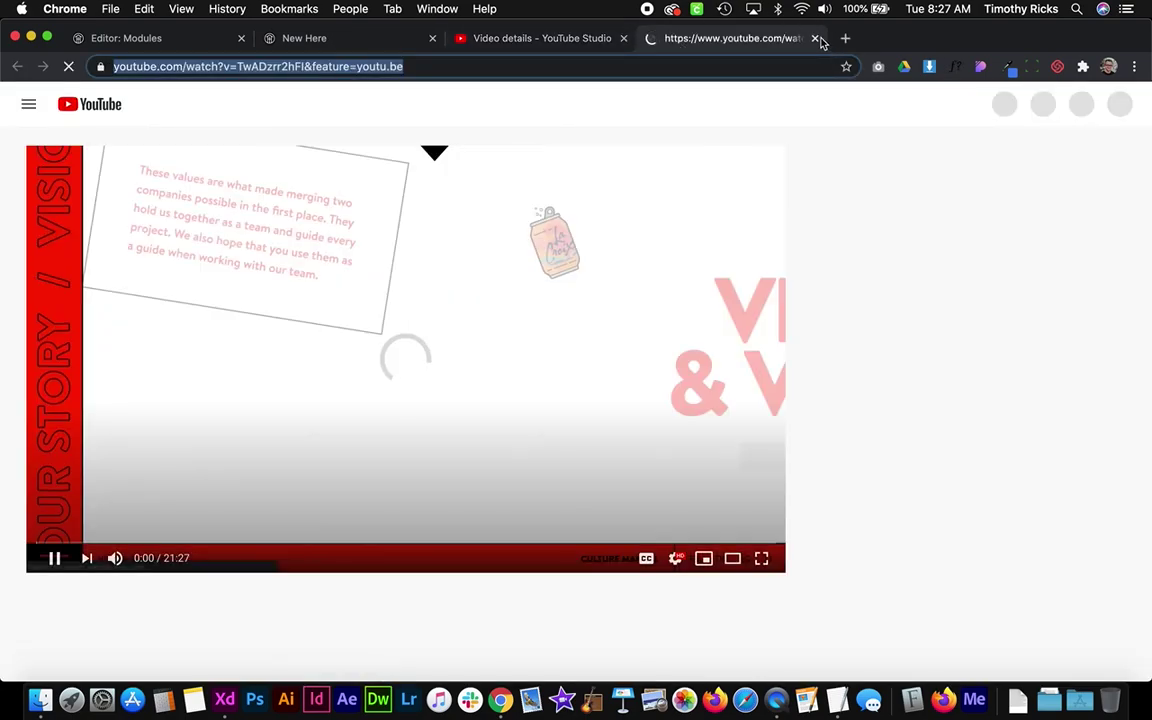
pyautogui.click(814, 38)
pyautogui.press('super+w')
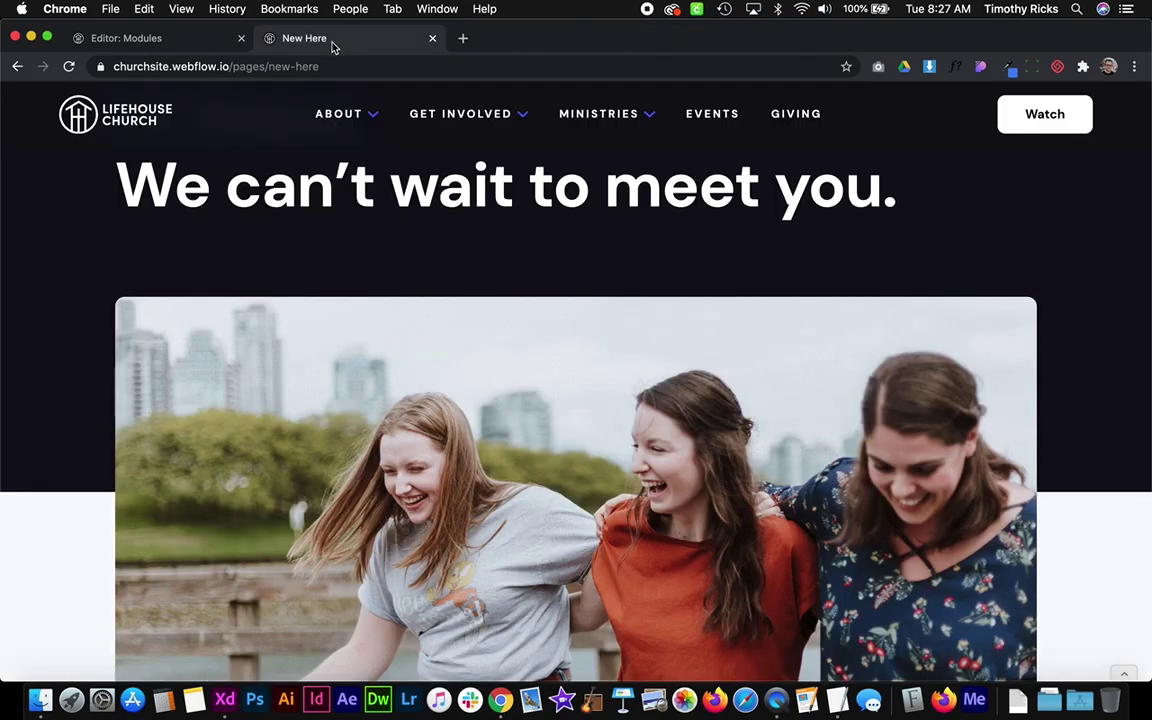
pyautogui.click(180, 40)
pyautogui.click(257, 331)
pyautogui.write('https://www.youtube.com/watch?v=TwADzrr2hFI&feature=youtu.be')
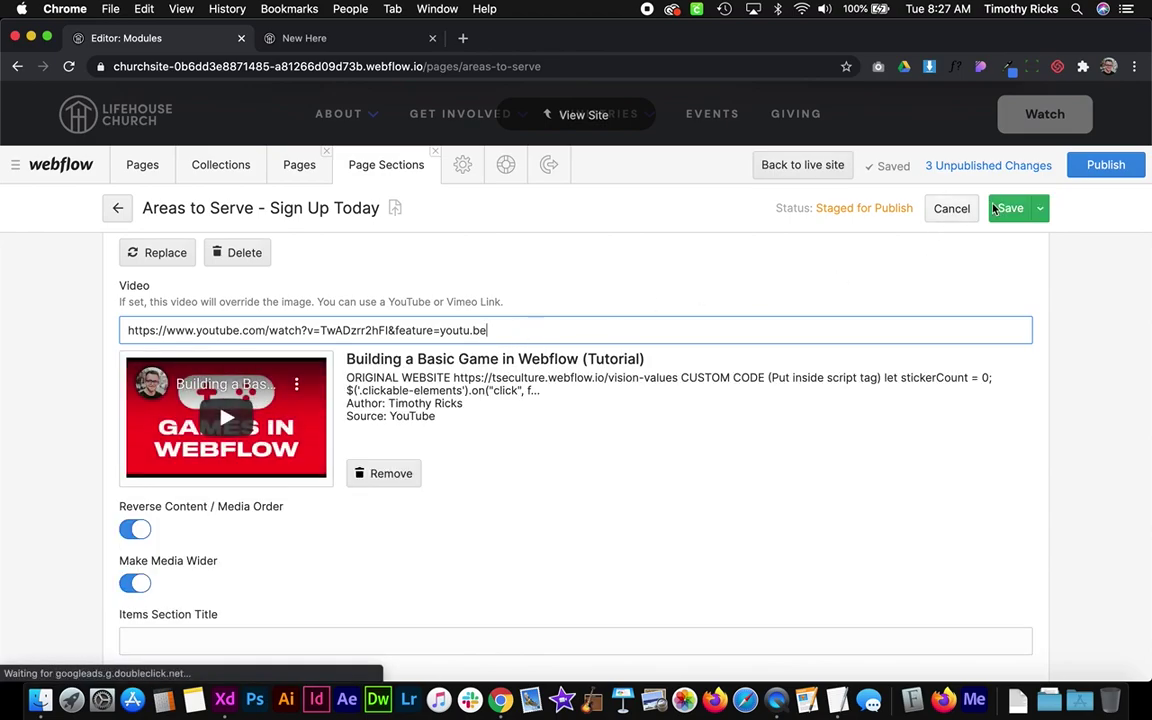
# - Save the section and review its wider video and text on the Areas to Serve page
pyautogui.click(609, 121)
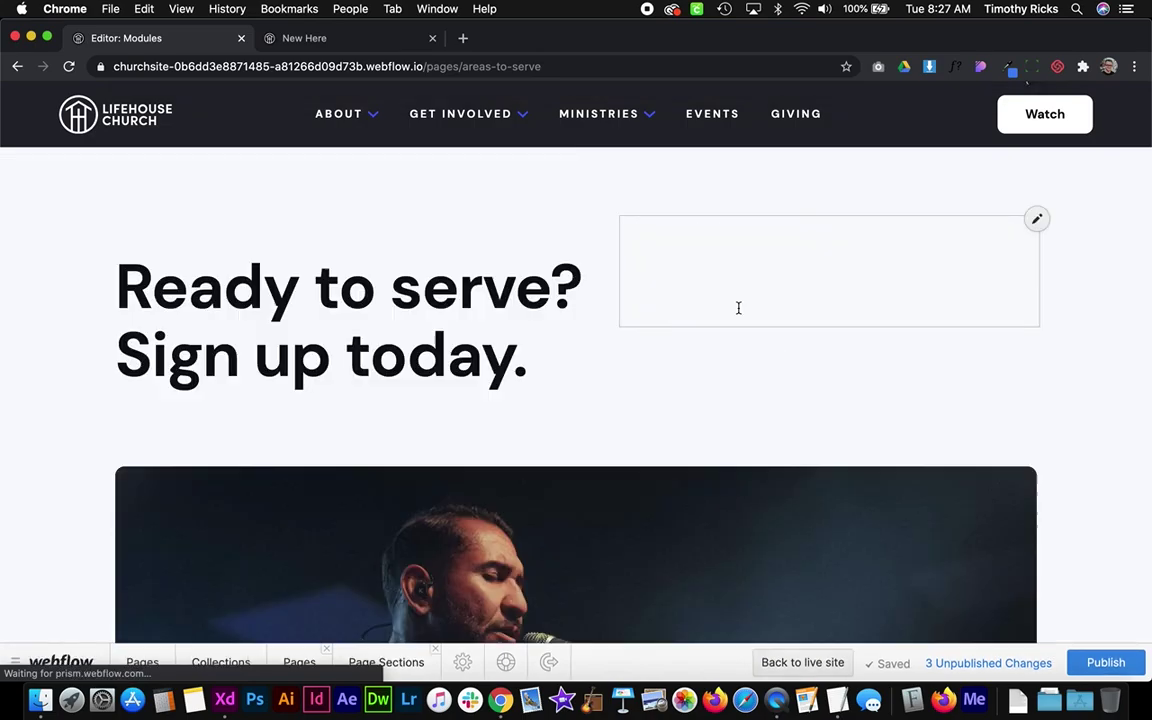
pyautogui.scroll(-3, 720, 355)
pyautogui.scroll(-3, 720, 355)
pyautogui.scroll(5, 738, 311)
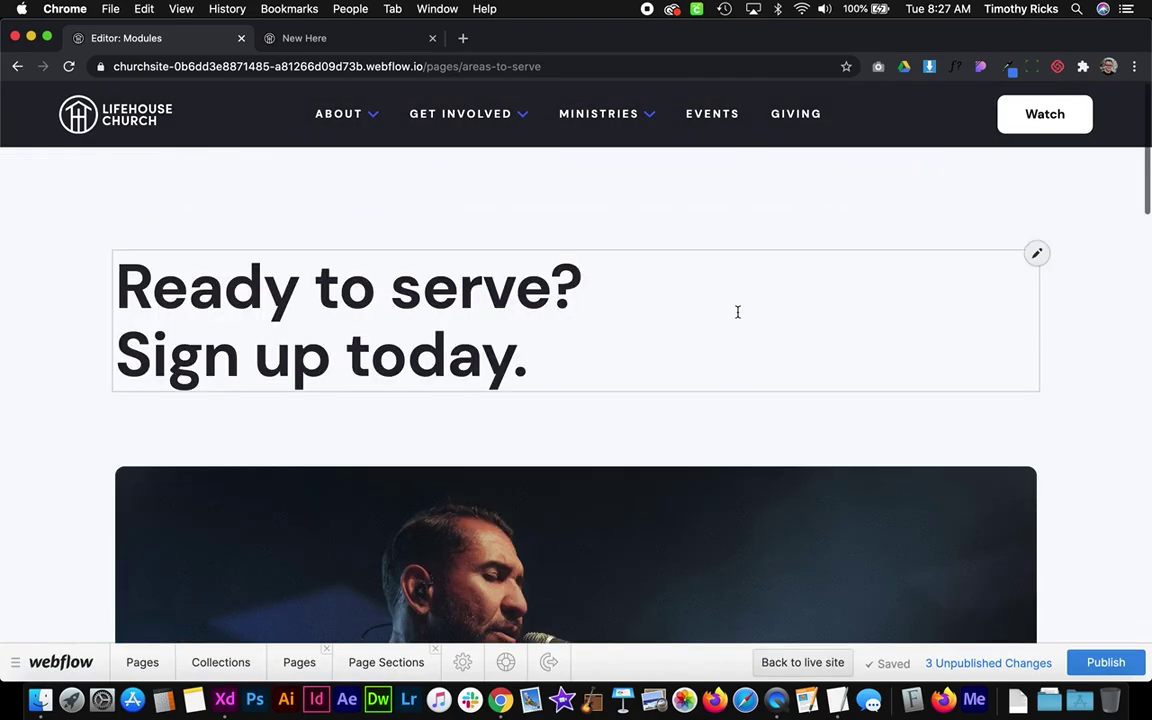
pyautogui.scroll(-3, 743, 337)
pyautogui.scroll(-6, 743, 337)
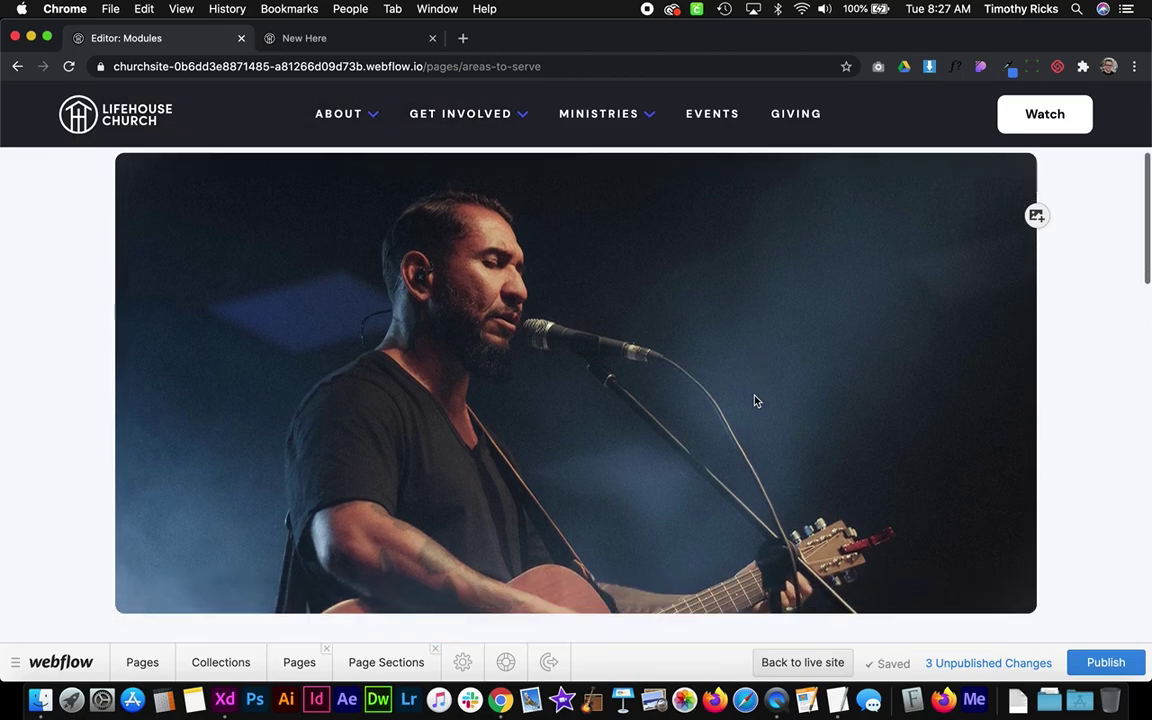
pyautogui.scroll(-1, 755, 400)
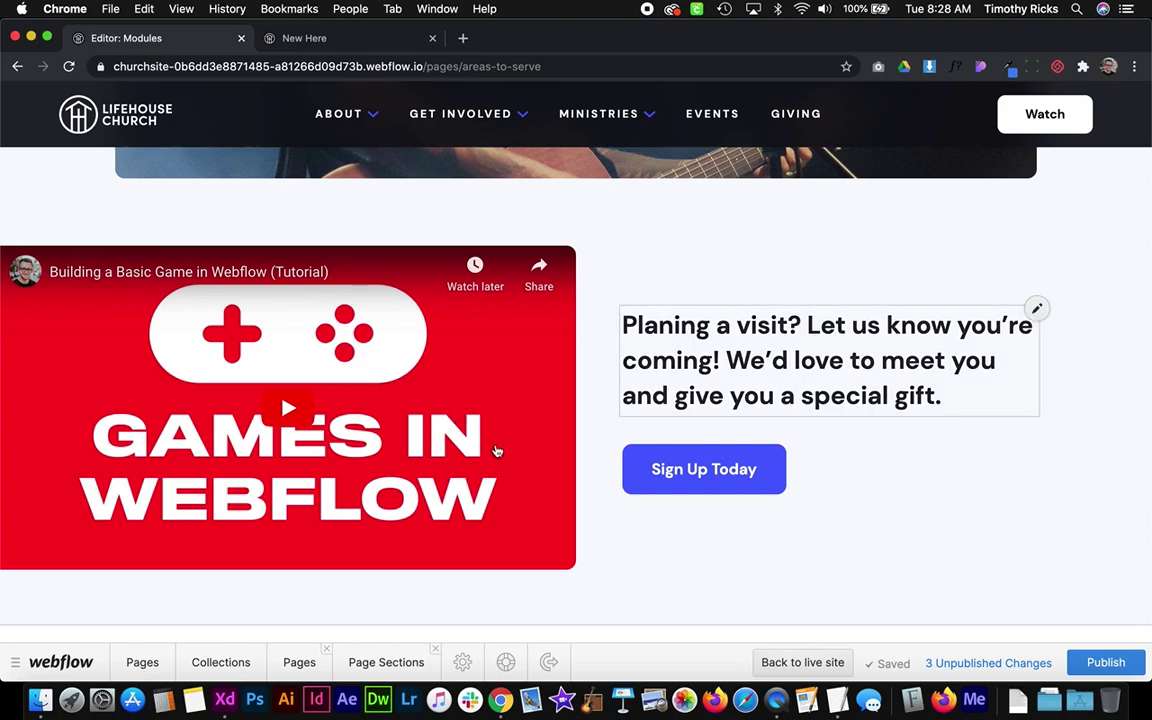
# - Open the Areas to Serve entry in the Pages collection and check which page sections are assigned to it
pyautogui.click(298, 662)
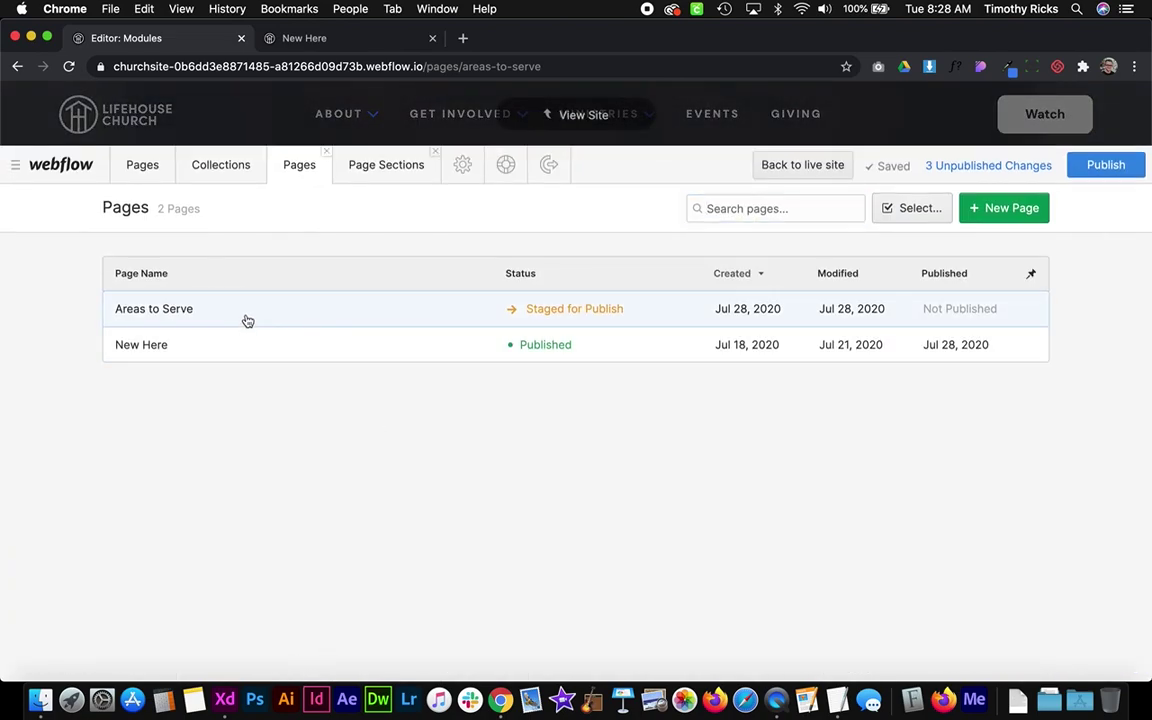
pyautogui.click(244, 321)
pyautogui.scroll(-12, 506, 422)
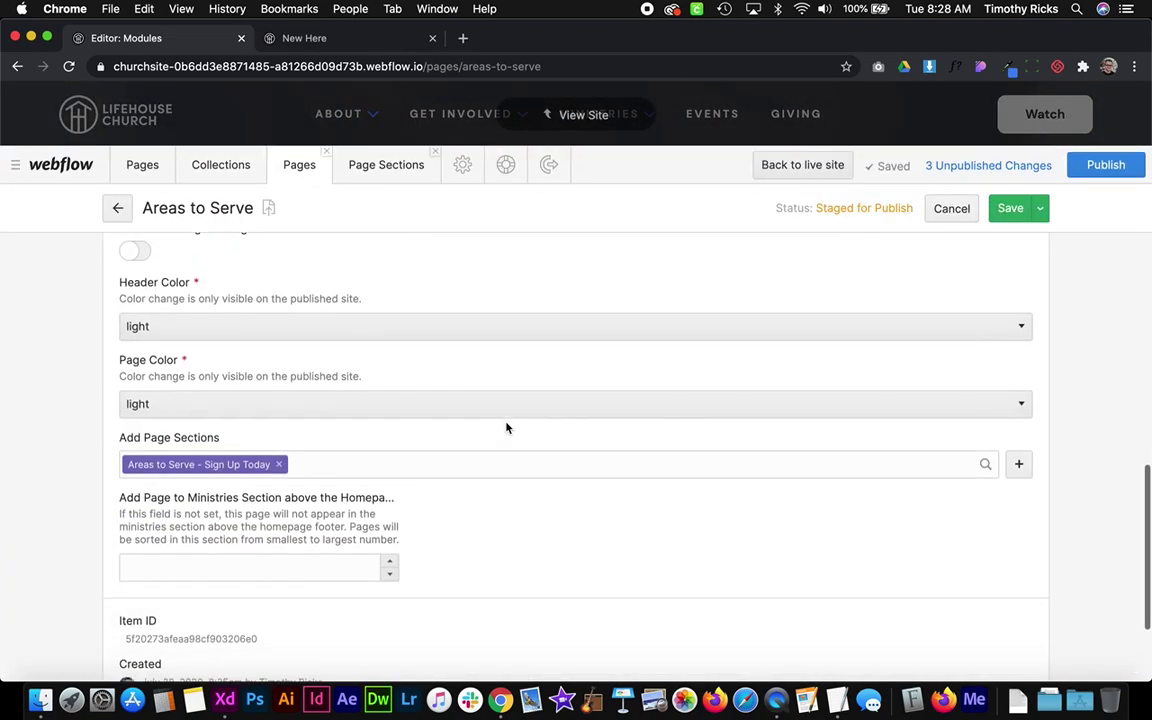
pyautogui.click(234, 172)
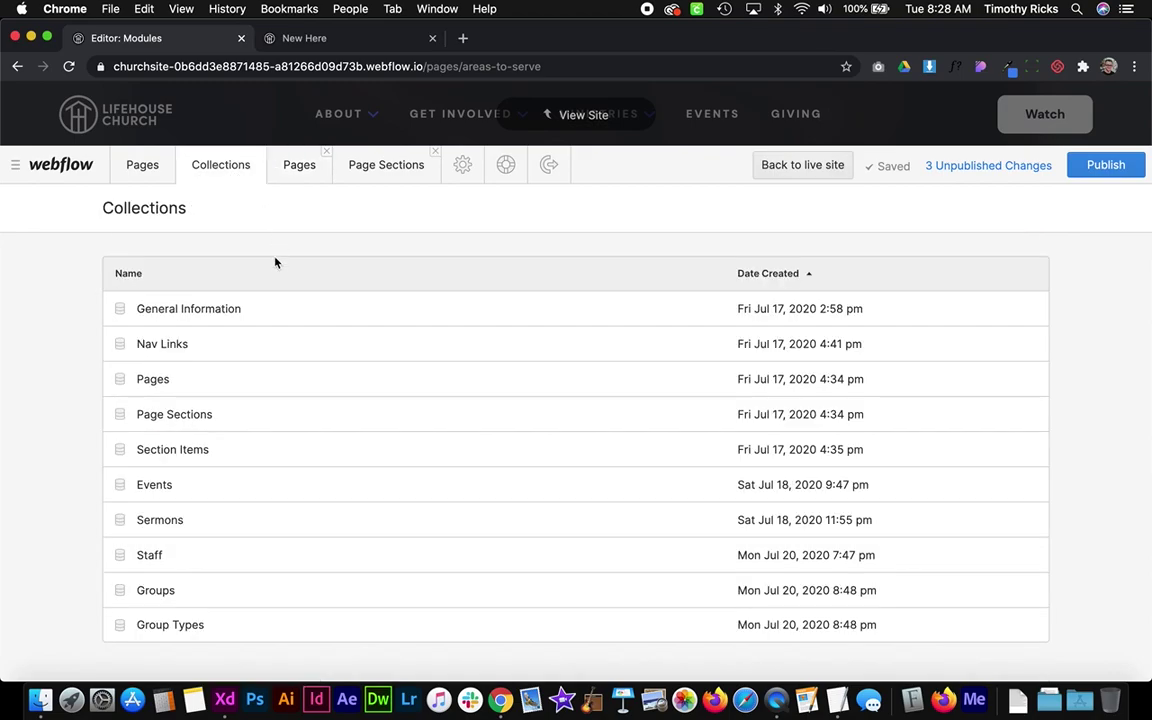
pyautogui.click(145, 167)
# - Open the "Areas to Serve - Sign Up Today" entry from the Page Sections collection and remove its video
pyautogui.click(227, 166)
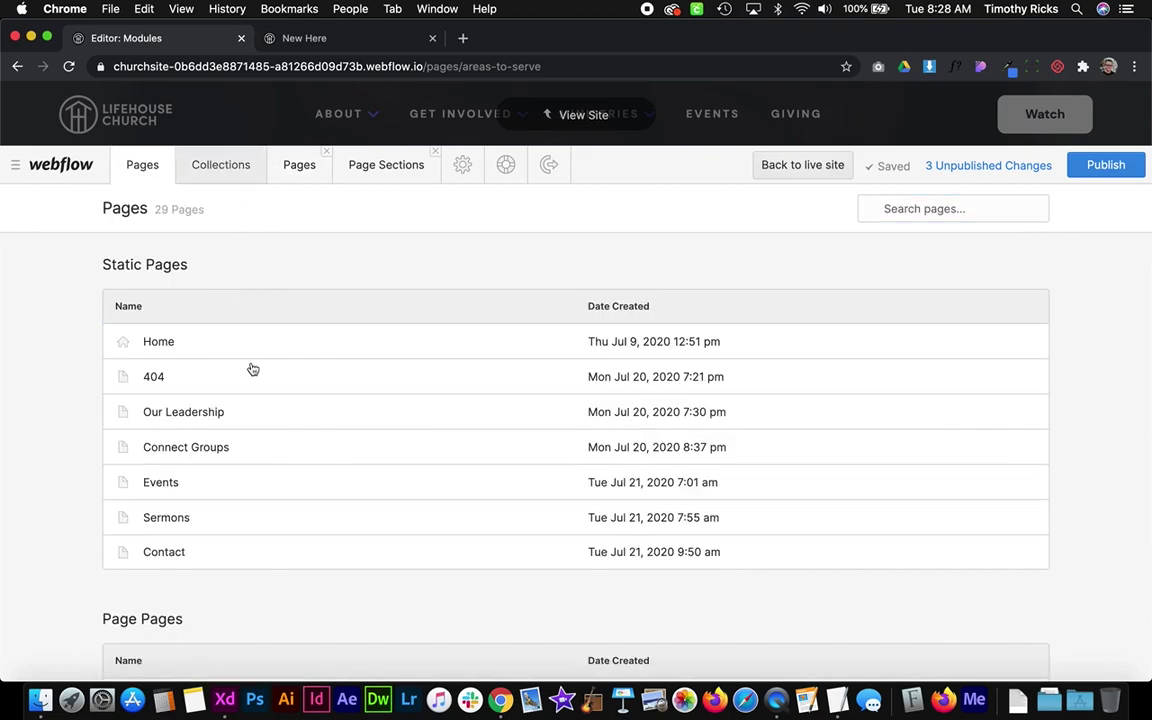
pyautogui.click(216, 414)
pyautogui.click(231, 314)
pyautogui.scroll(-5, 528, 439)
pyautogui.scroll(-5, 528, 439)
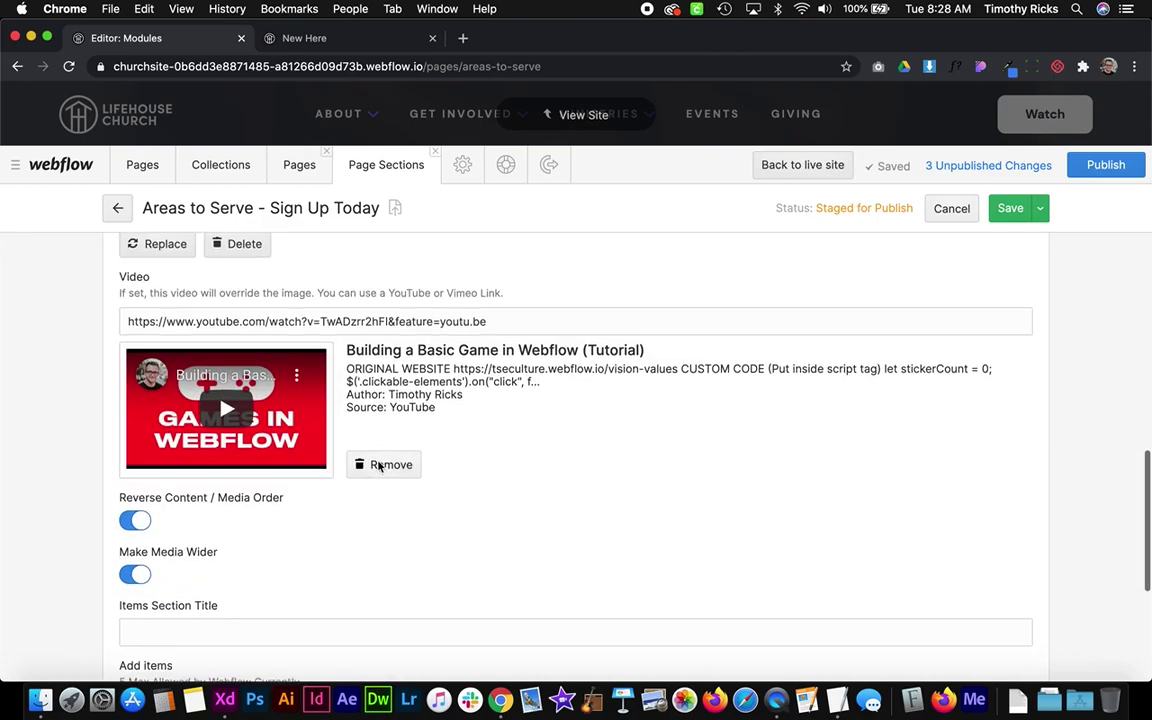
pyautogui.scroll(3, 380, 463)
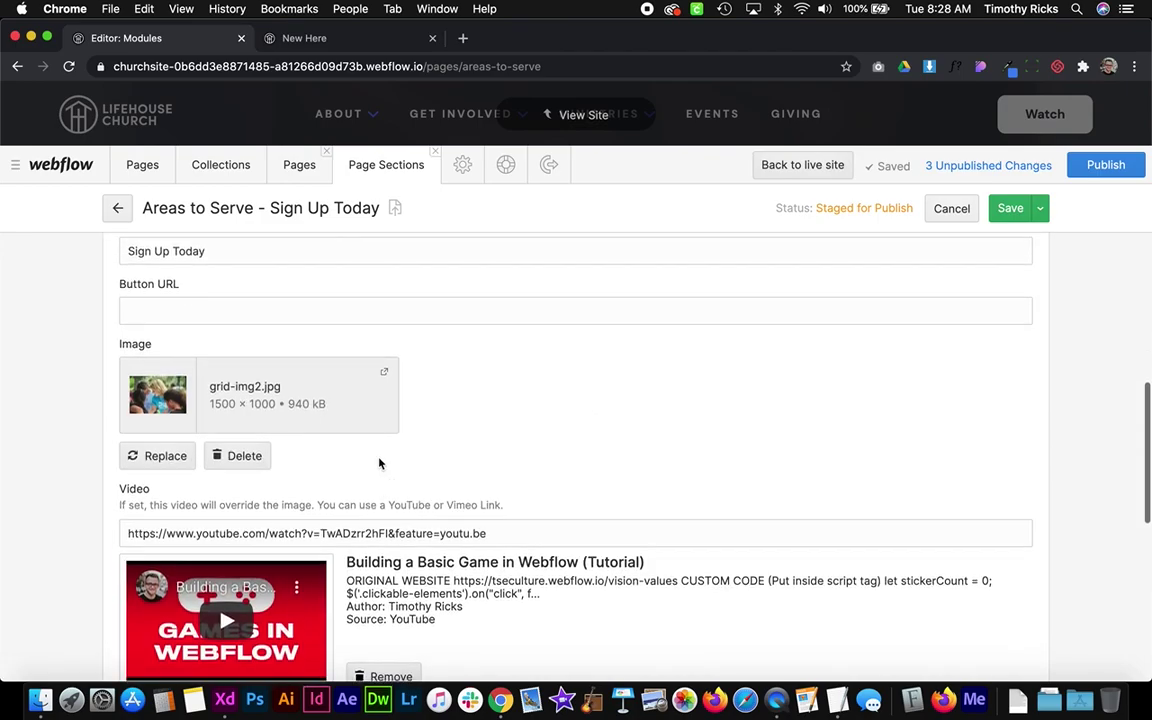
pyautogui.scroll(-1, 380, 463)
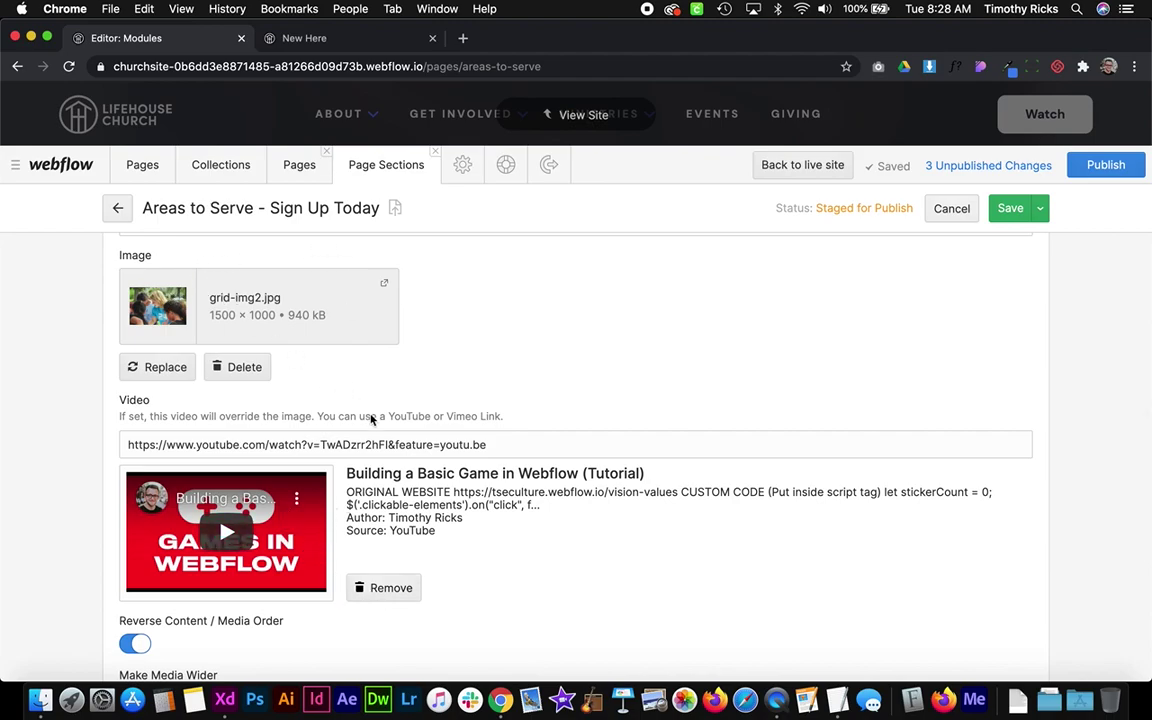
pyautogui.scroll(-1, 371, 419)
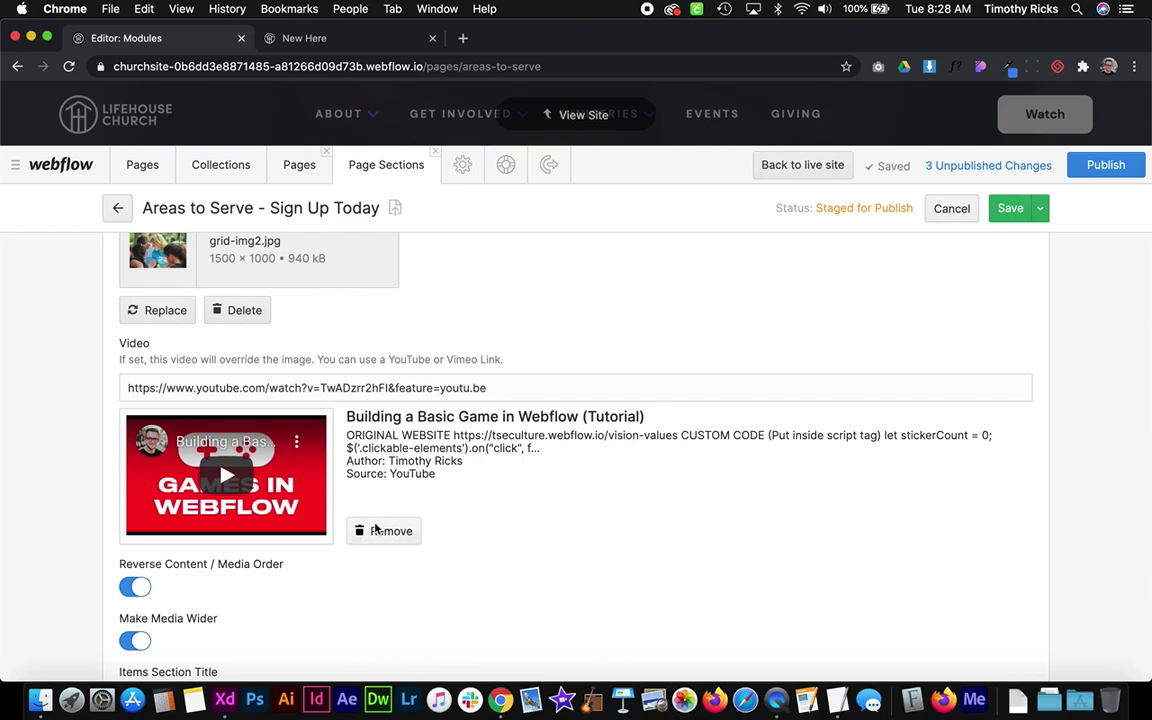
pyautogui.click(383, 531)
# - Copy the "Lorem ipsum" paragraph from the TextEdit note into the section's Paragraph field
pyautogui.scroll(5, 363, 444)
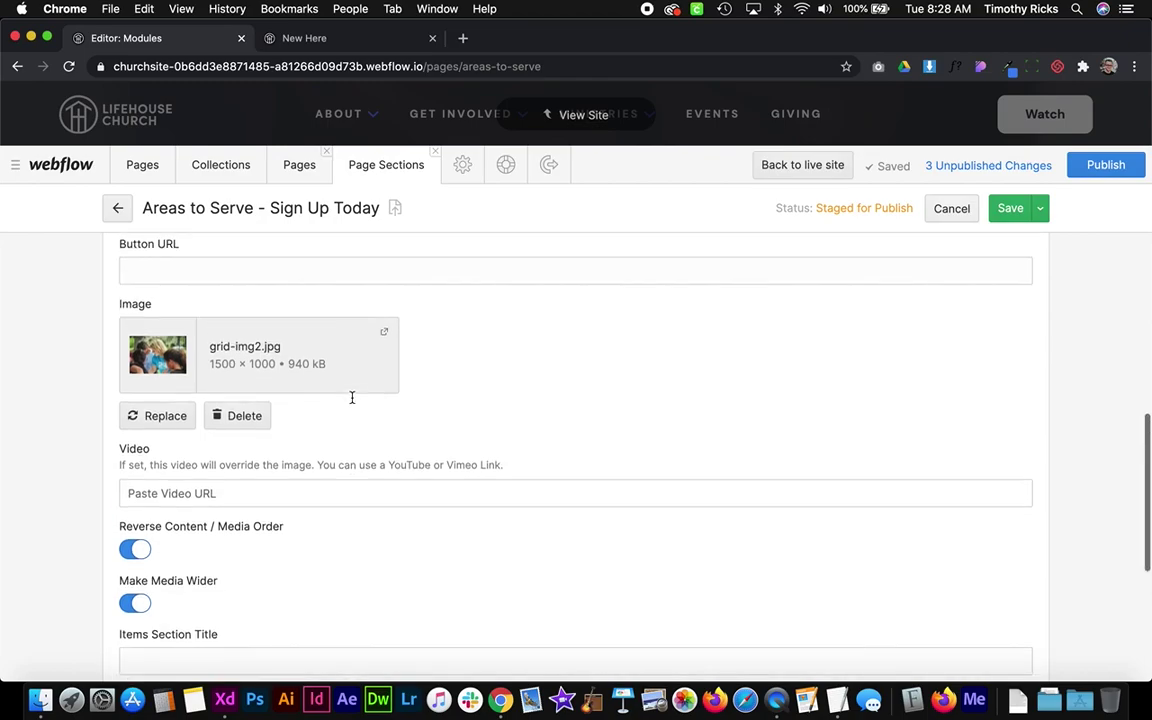
pyautogui.scroll(3, 352, 400)
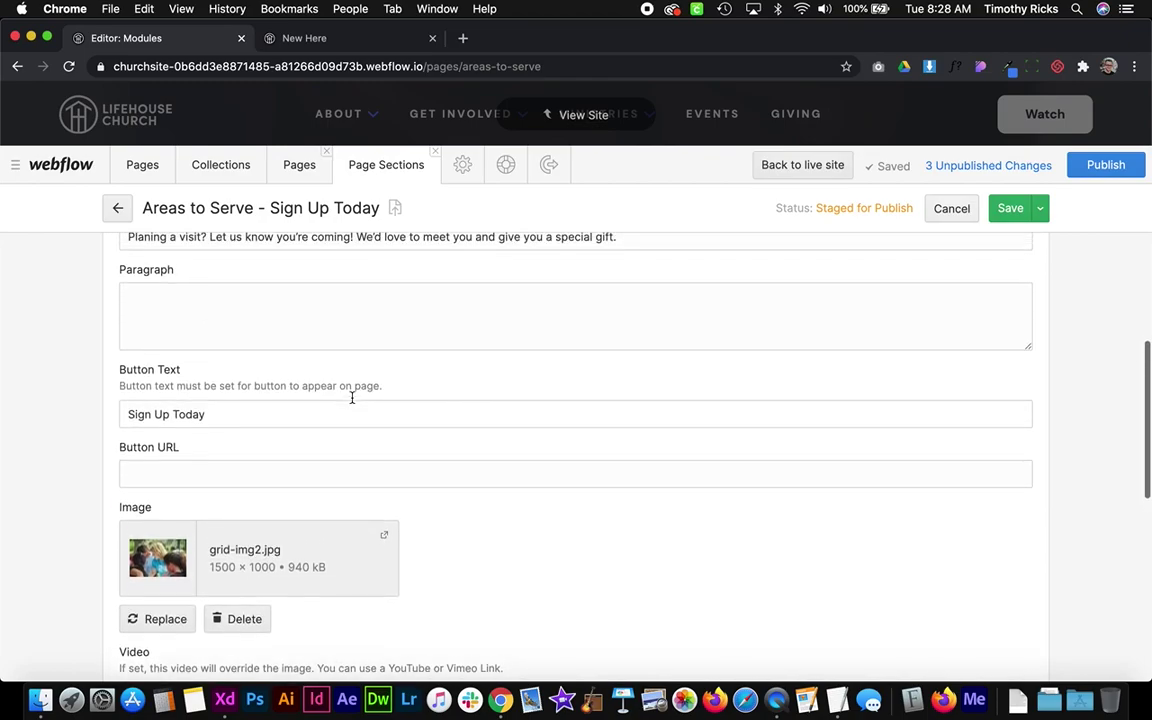
pyautogui.click(846, 635)
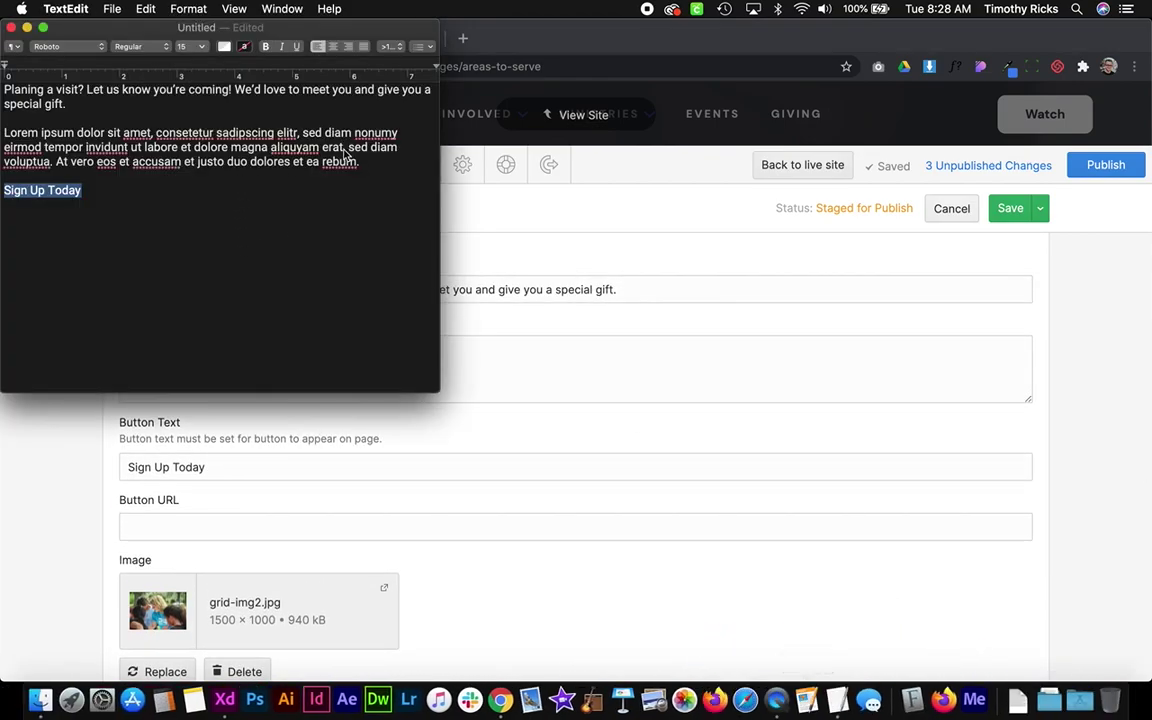
pyautogui.moveTo(358, 162); pyautogui.dragTo(4, 137)
pyautogui.click(470, 380)
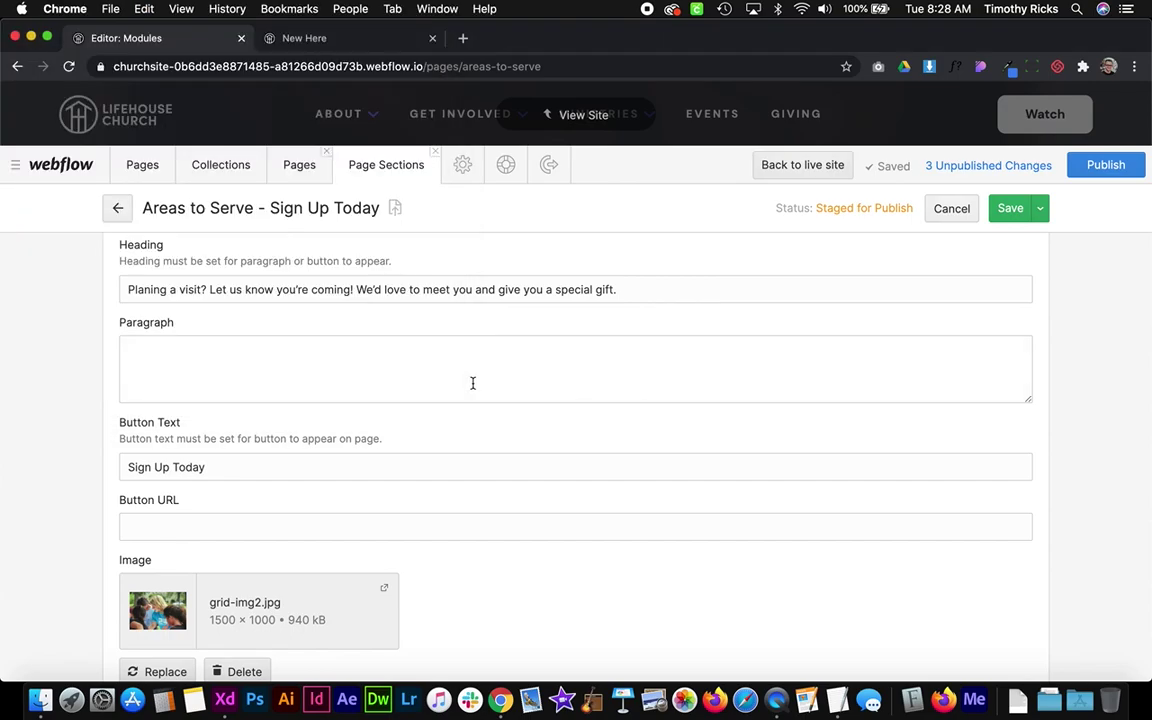
# - Delete grid-img2.jpg from the section's image, save the section and view it on the Areas to Serve page
pyautogui.scroll(-3, 393, 419)
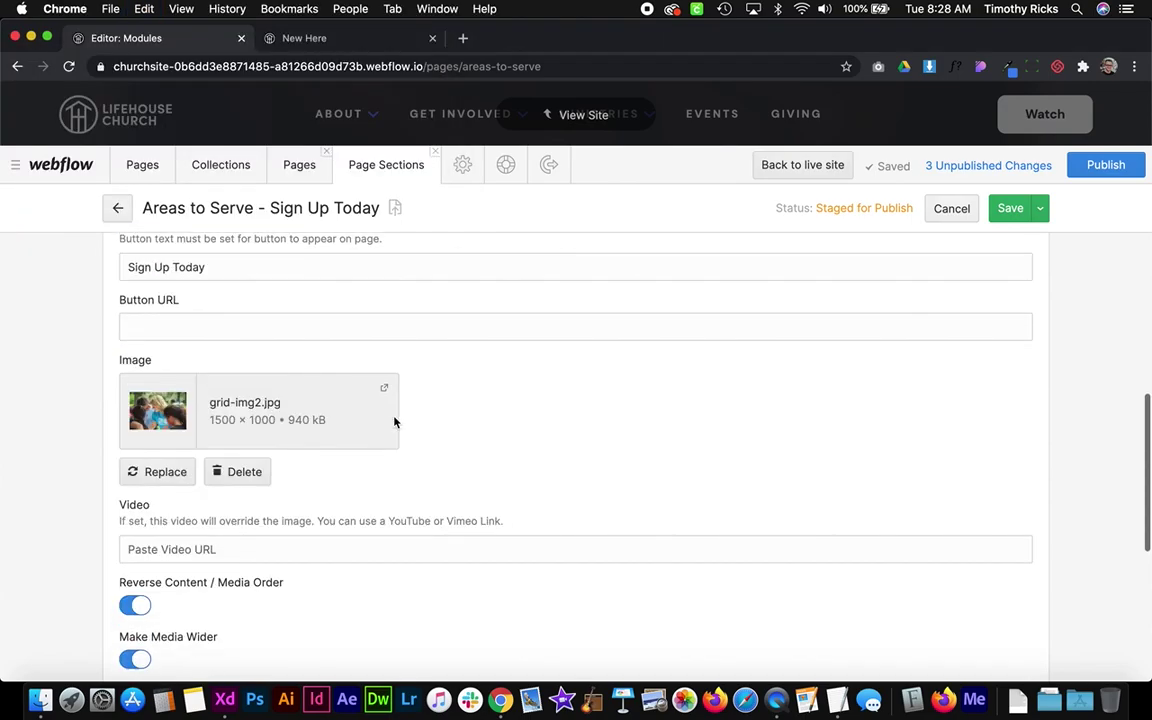
pyautogui.click(238, 466)
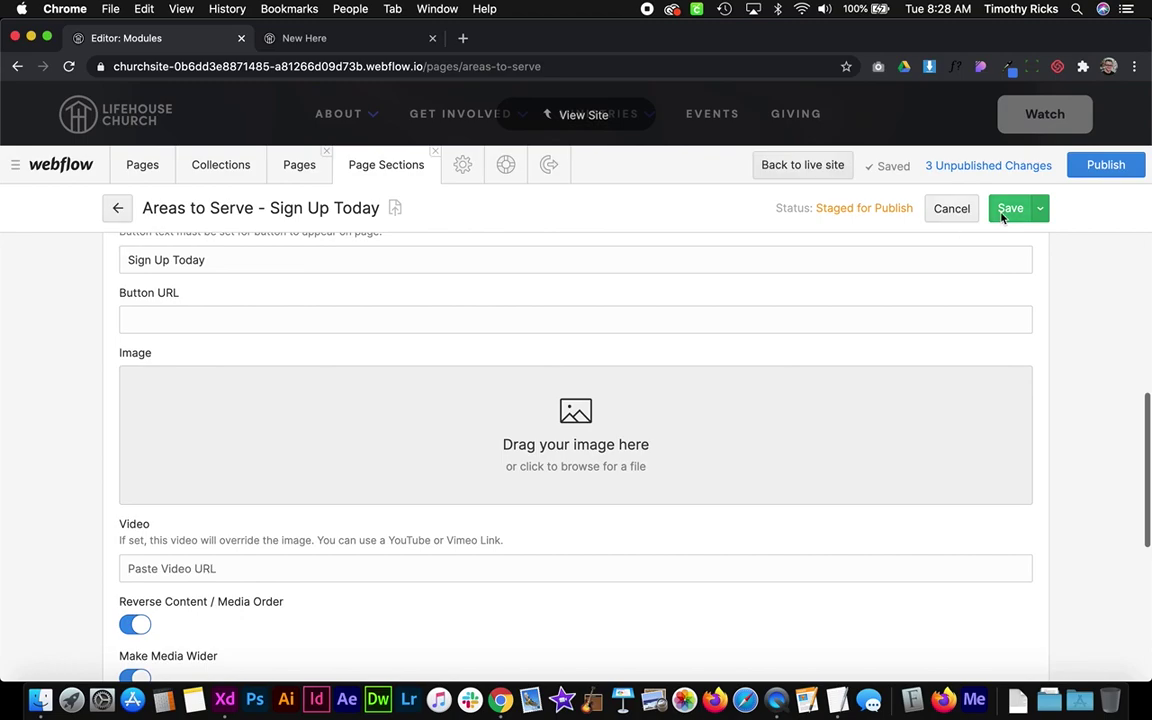
pyautogui.click(1006, 209)
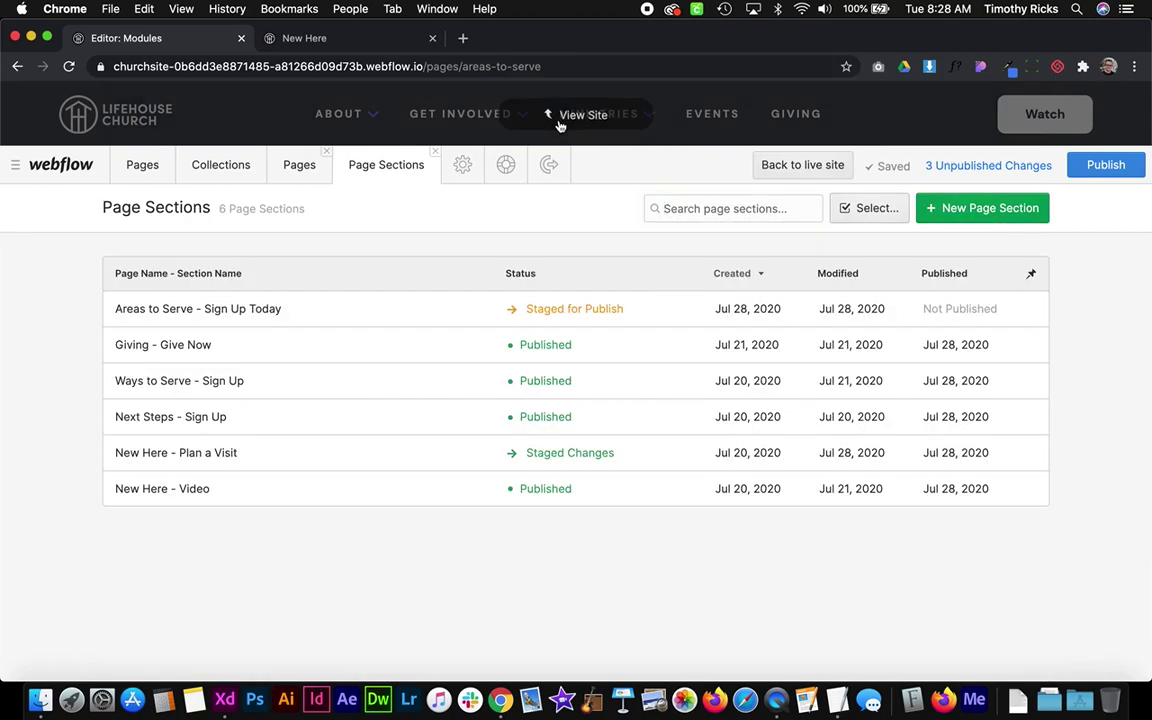
pyautogui.click(555, 116)
pyautogui.scroll(-5, 645, 283)
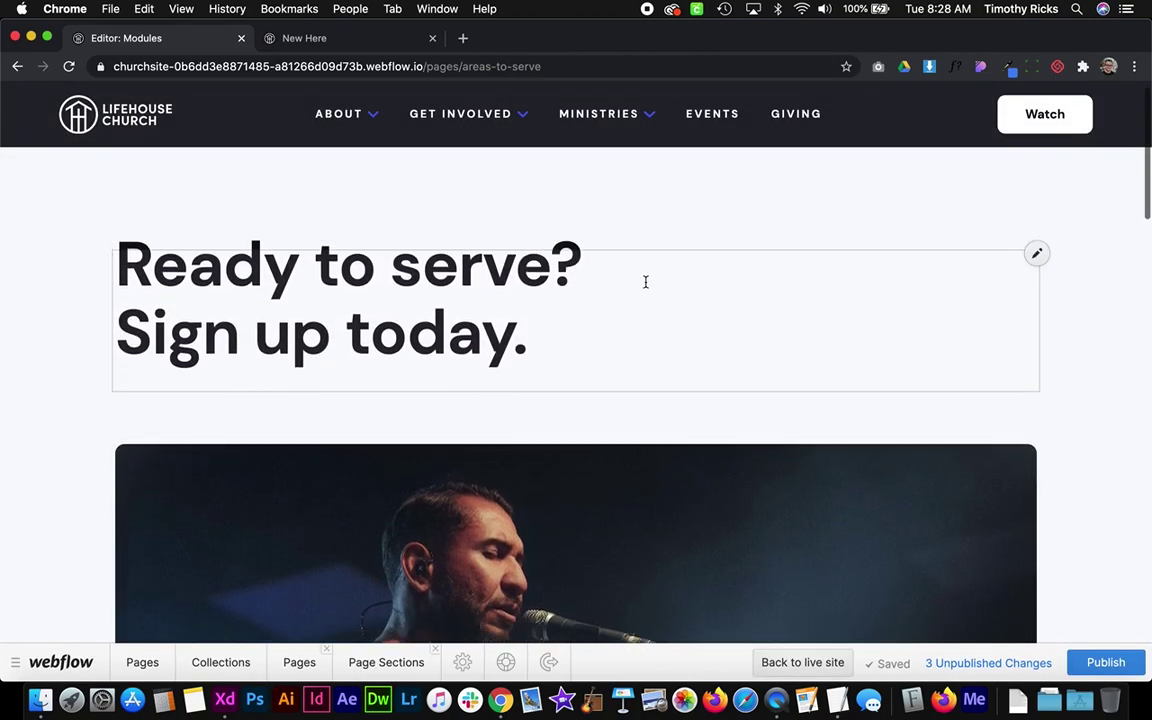
# - Clear the Heading, Paragraph and Button Text fields of the "Areas to Serve - Sign Up Today" page section
pyautogui.scroll(-5, 653, 337)
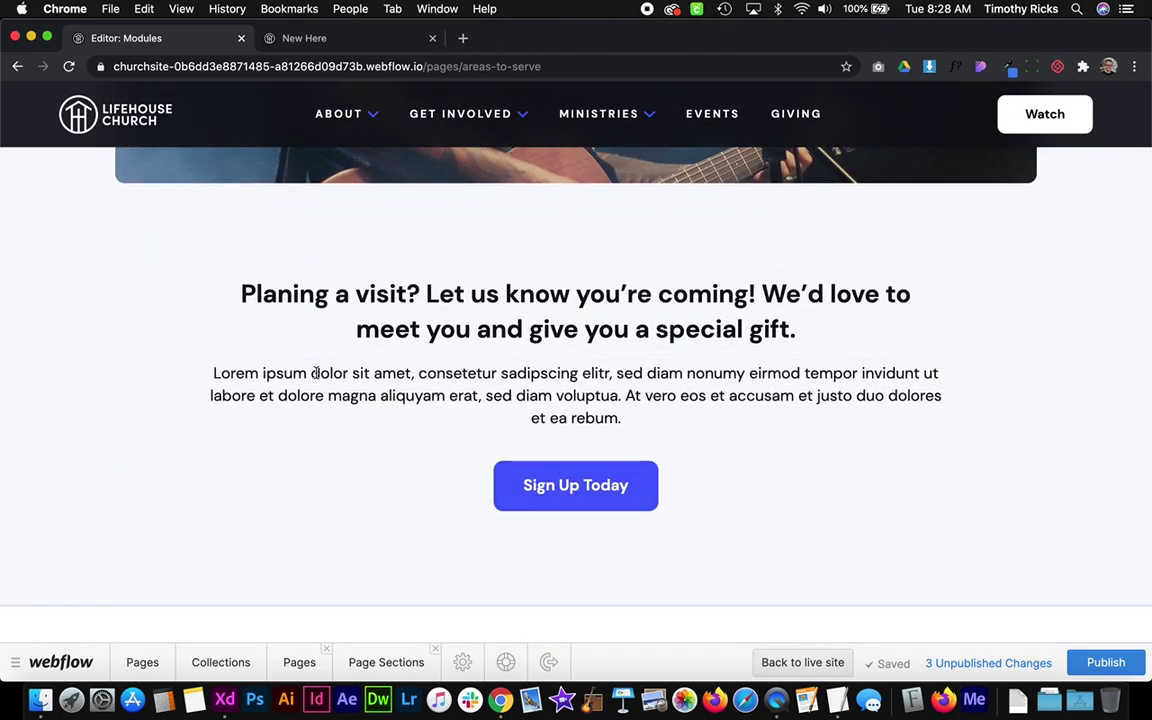
pyautogui.click(352, 666)
pyautogui.click(343, 308)
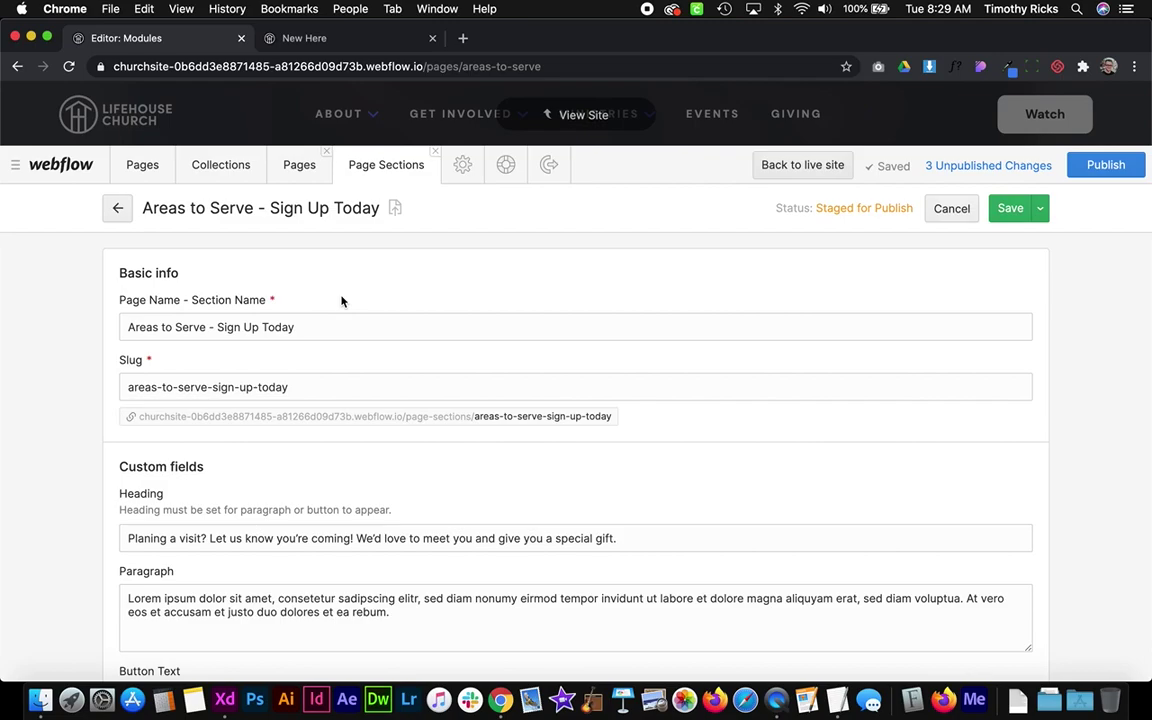
pyautogui.scroll(-5, 537, 470)
pyautogui.scroll(1, 634, 242)
pyautogui.click(329, 270)
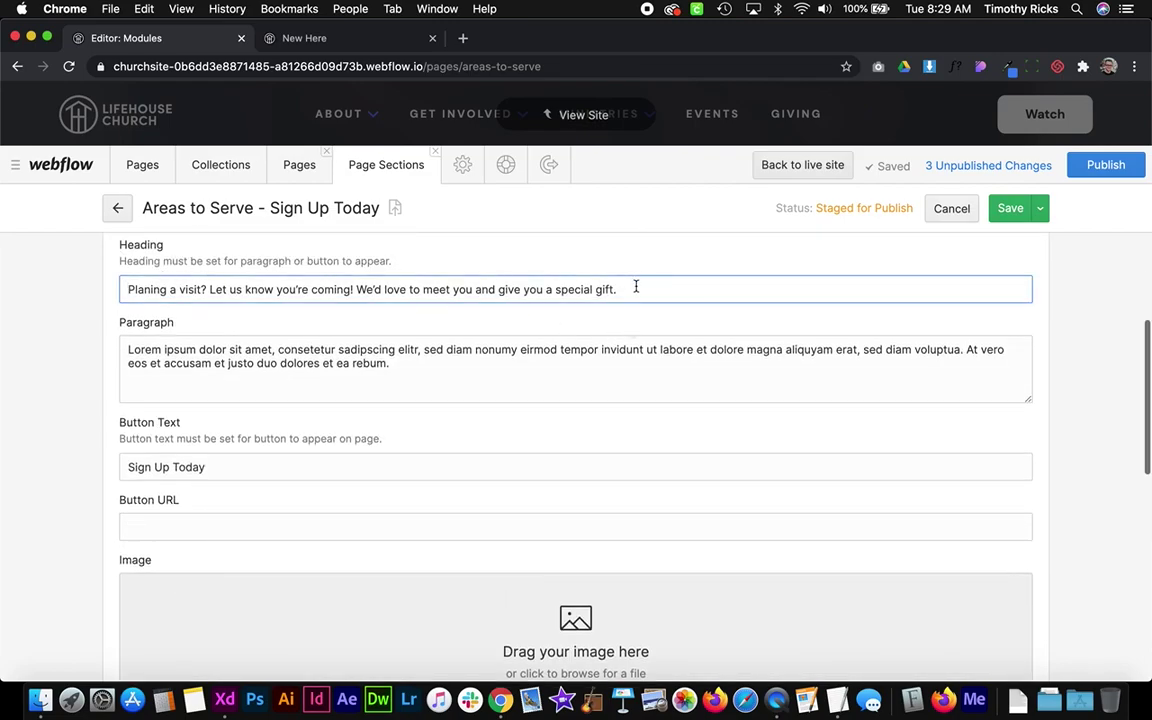
pyautogui.moveTo(636, 285); pyautogui.dragTo(13, 278)
pyautogui.write('=')
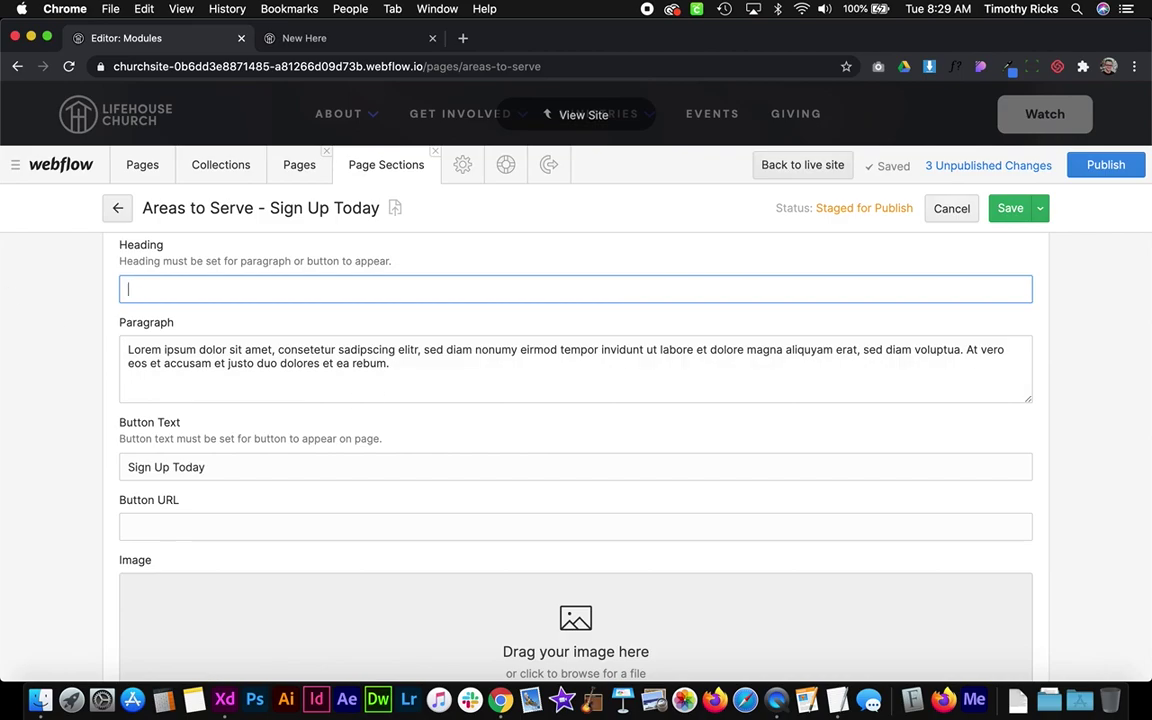
pyautogui.moveTo(621, 378); pyautogui.dragTo(62, 288)
pyautogui.press('BackSpace')
pyautogui.moveTo(620, 467); pyautogui.dragTo(10, 432)
pyautogui.press('BackSpace')
# - Upload grid-img3.jpg as the section's image and save the section
pyautogui.scroll(-4, 352, 414)
pyautogui.click(332, 419)
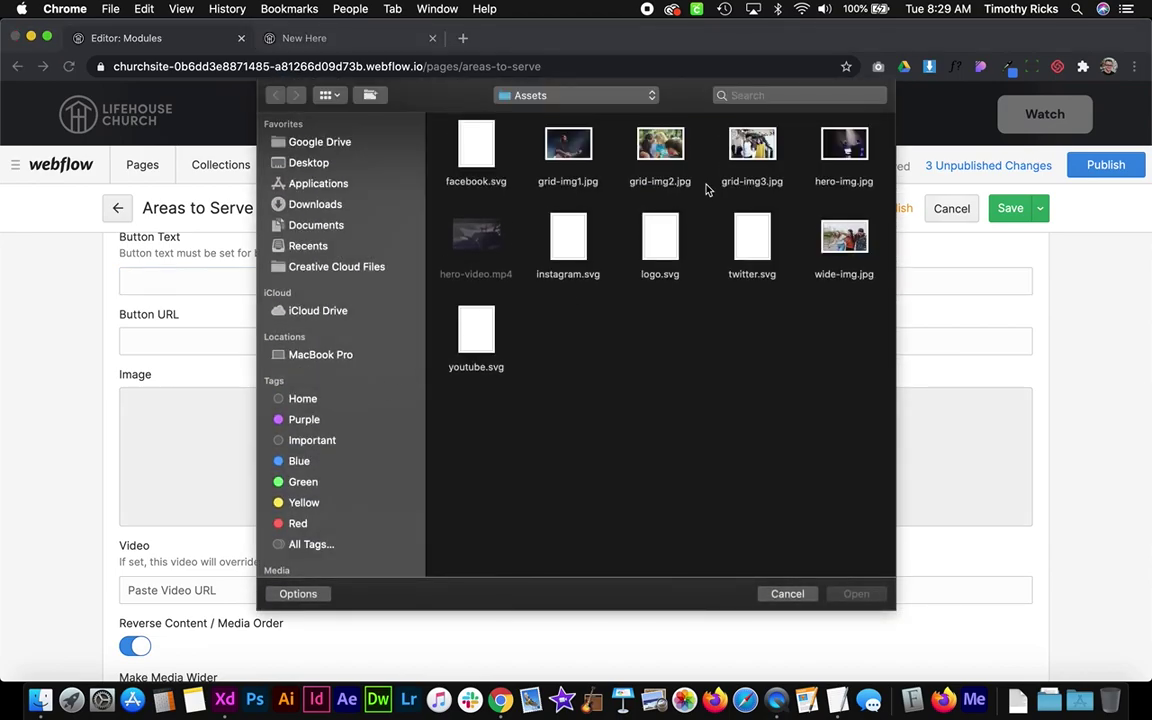
pyautogui.click(753, 156)
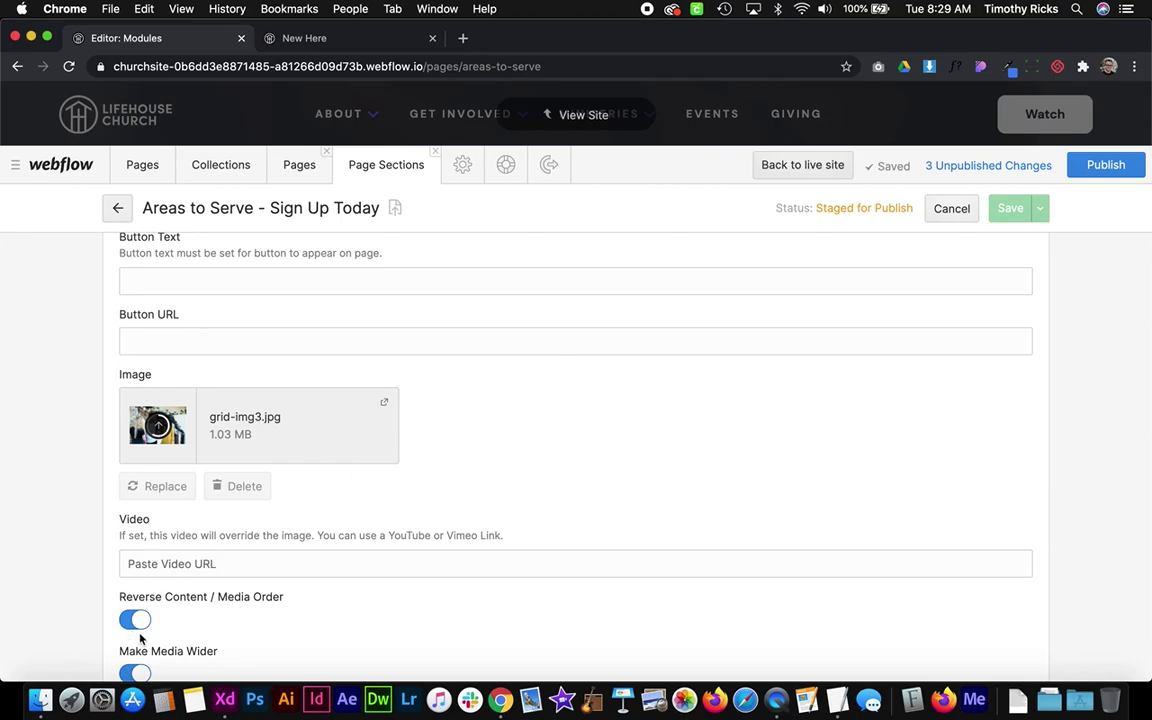
pyautogui.scroll(-2, 165, 575)
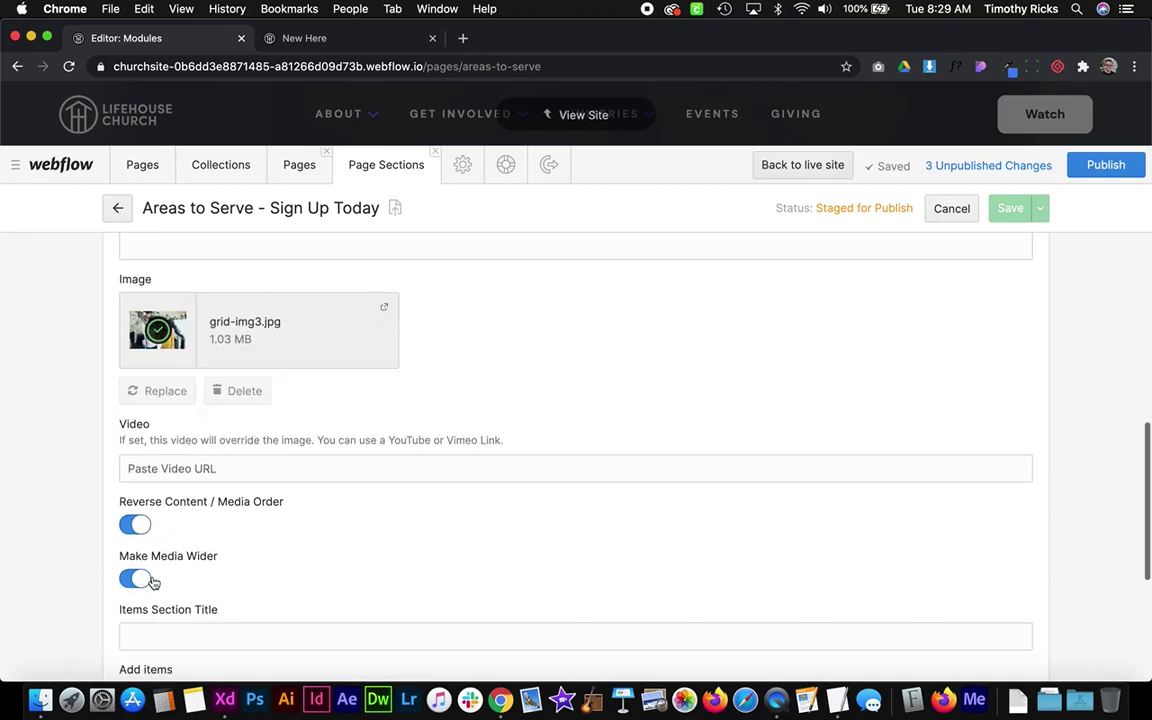
pyautogui.click(1010, 208)
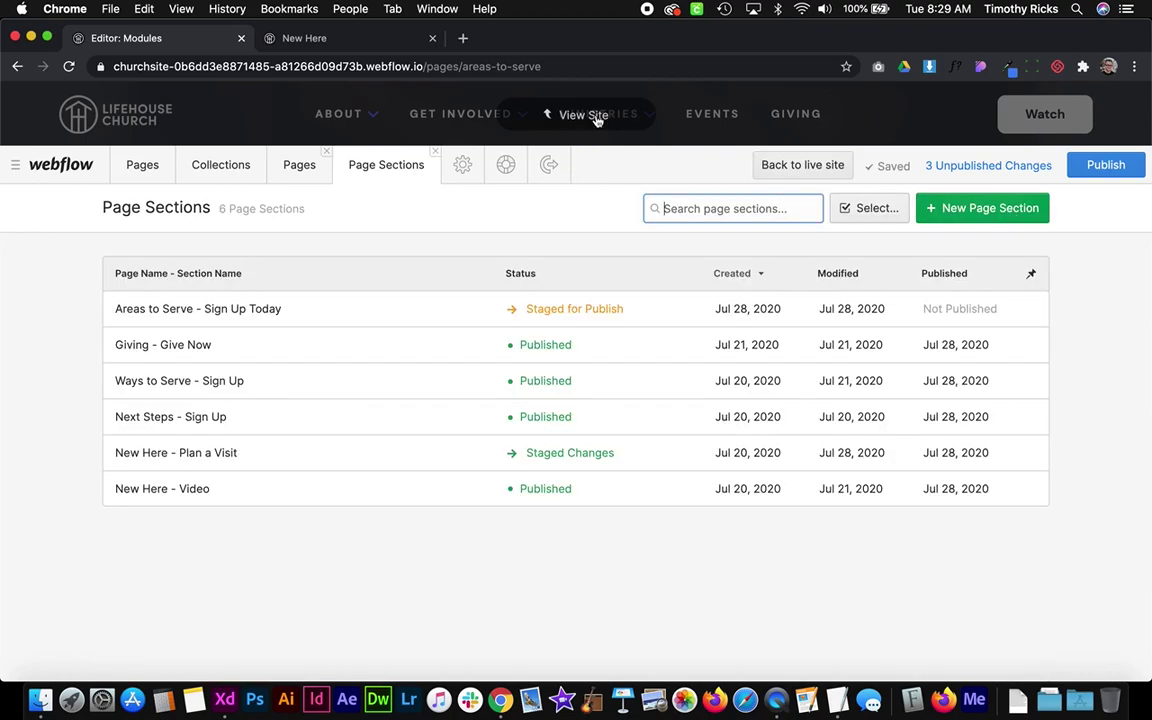
# - View the Areas to Serve page and examine how the section looks with only an image
pyautogui.click(590, 115)
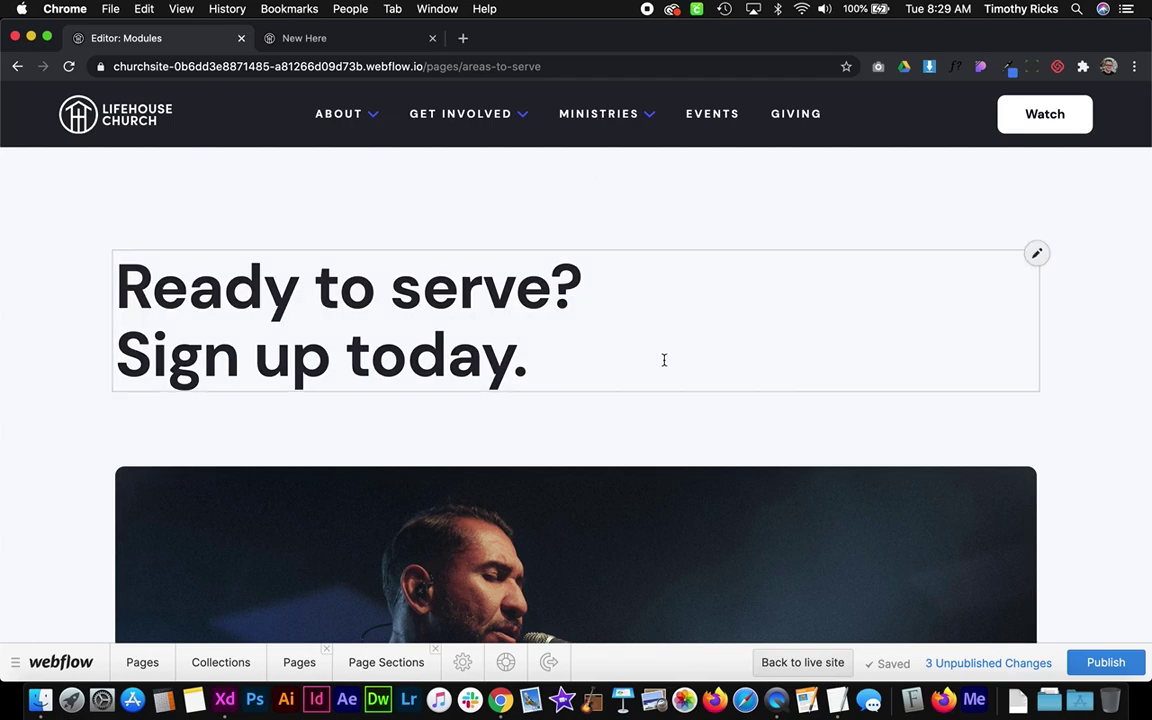
pyautogui.scroll(-3, 663, 360)
pyautogui.scroll(3, 669, 324)
pyautogui.scroll(-3, 669, 324)
pyautogui.scroll(-5, 670, 324)
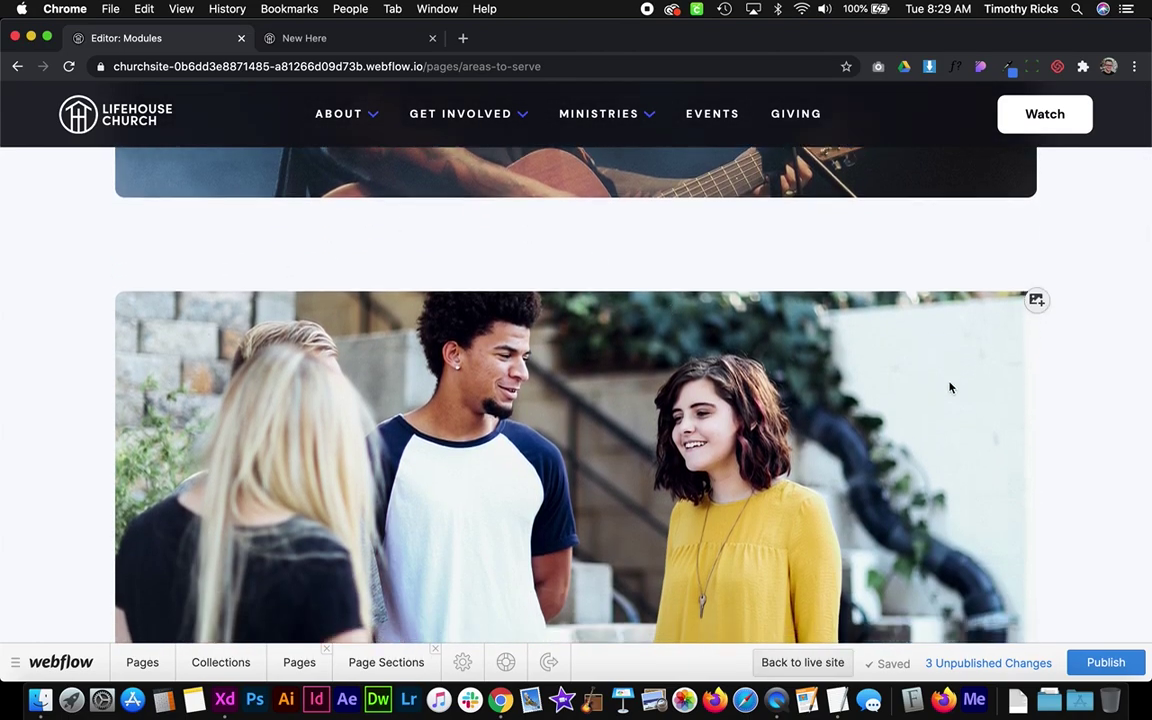
pyautogui.scroll(-3, 458, 200)
pyautogui.scroll(2, 569, 260)
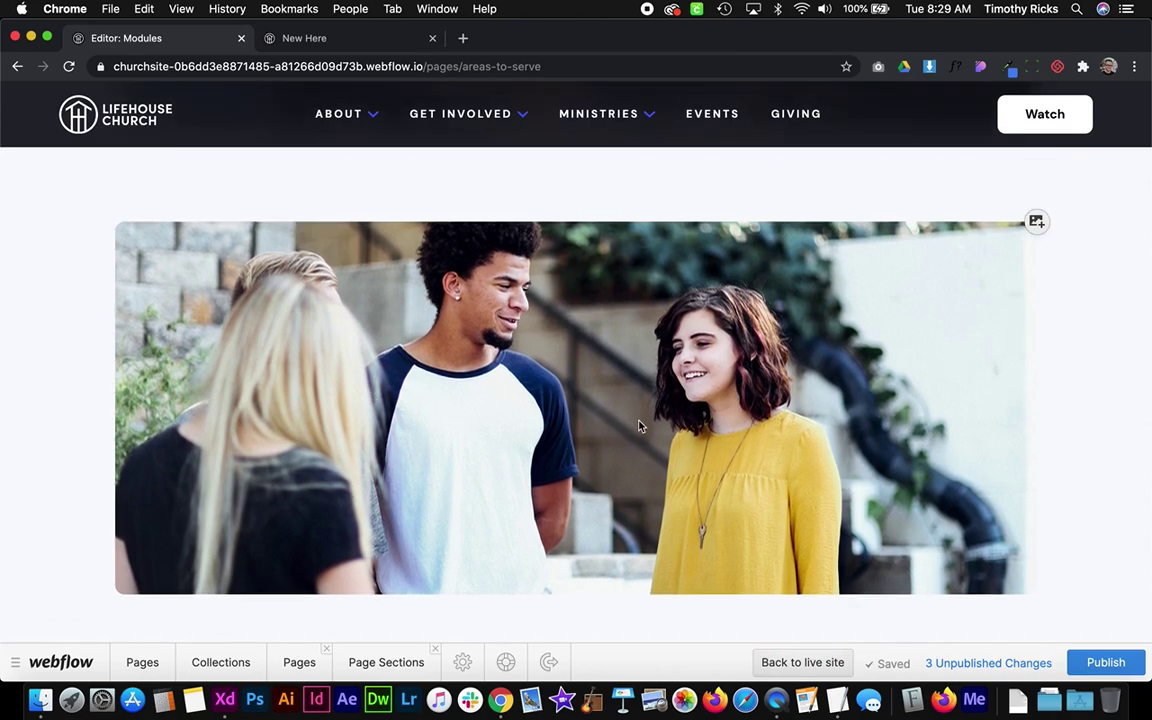
pyautogui.scroll(2, 487, 299)
pyautogui.scroll(-3, 487, 299)
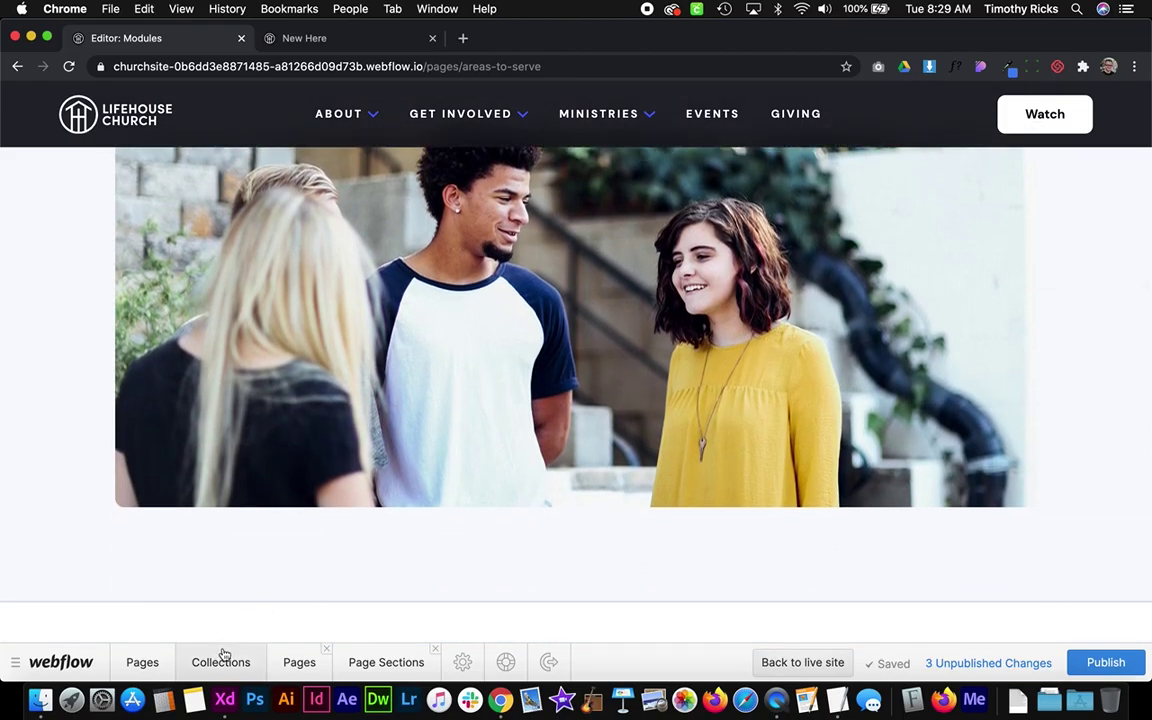
# - From the Areas to Serve entry in the Pages collection, start a new page section named "Areas to Serve - Three Columns"
pyautogui.click(370, 666)
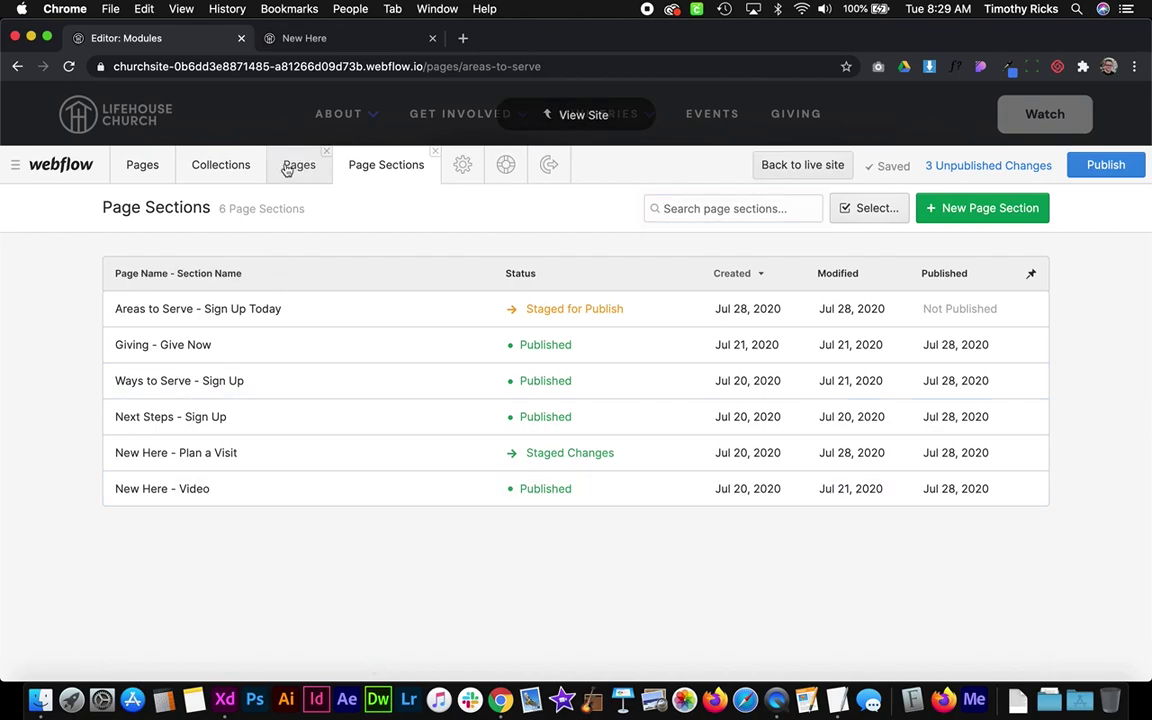
pyautogui.click(288, 170)
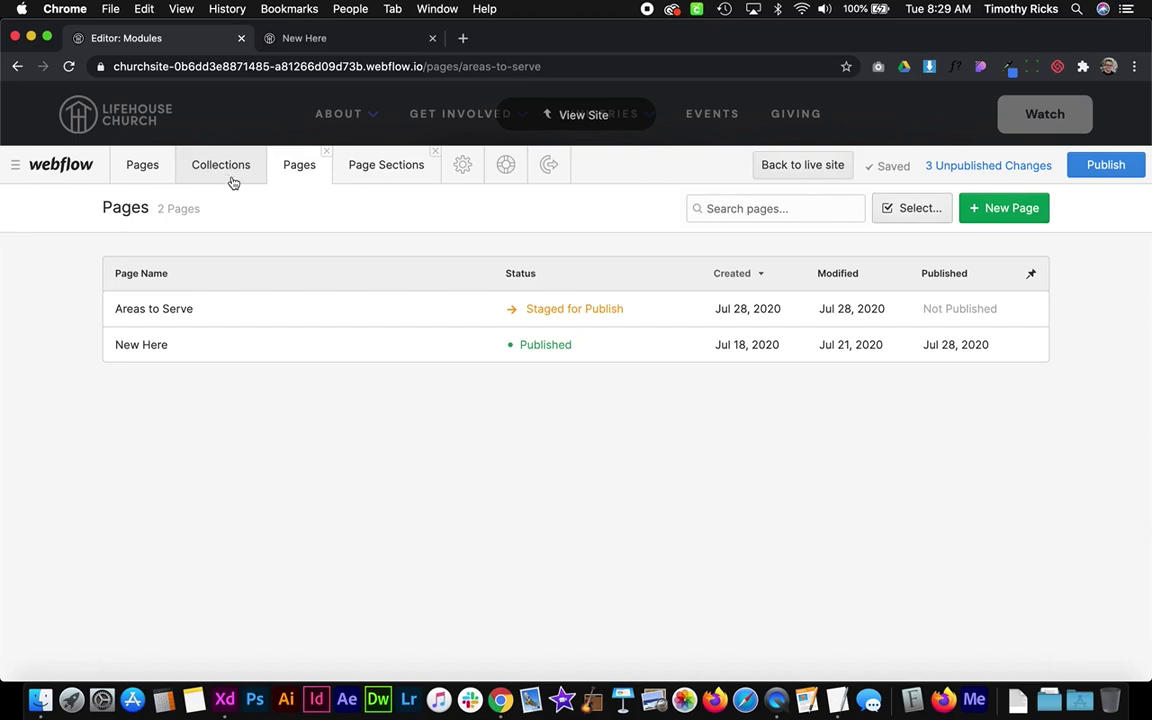
pyautogui.click(251, 310)
pyautogui.scroll(-5, 515, 435)
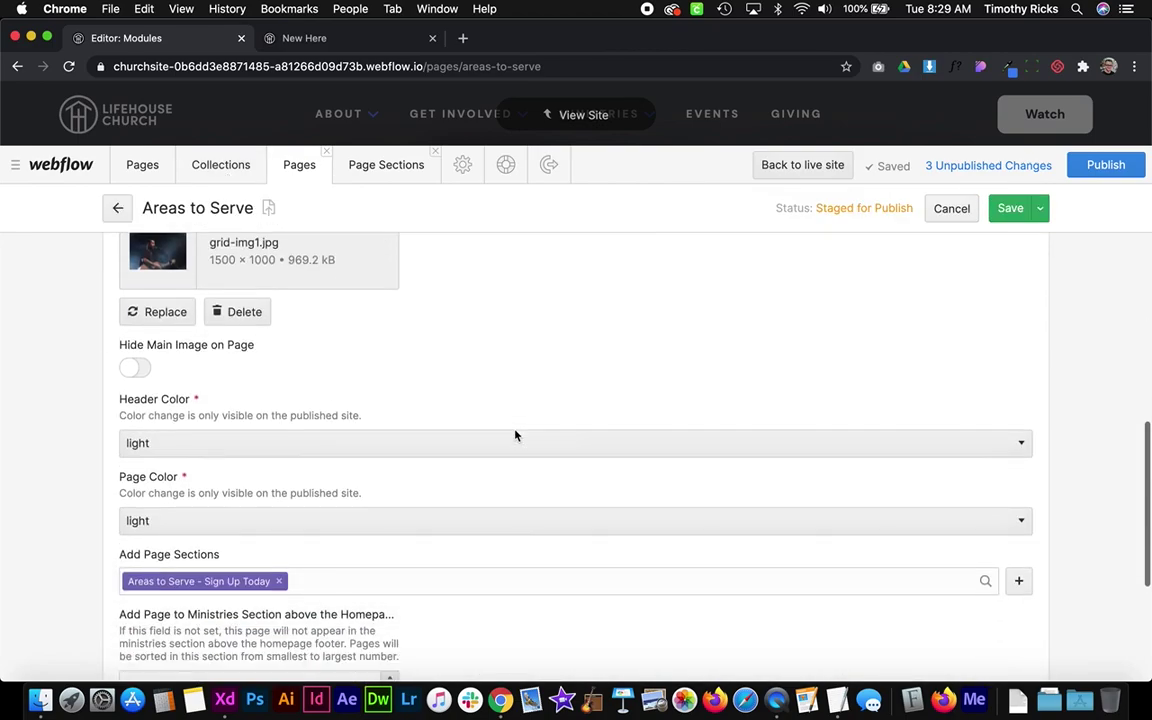
pyautogui.scroll(-4, 515, 435)
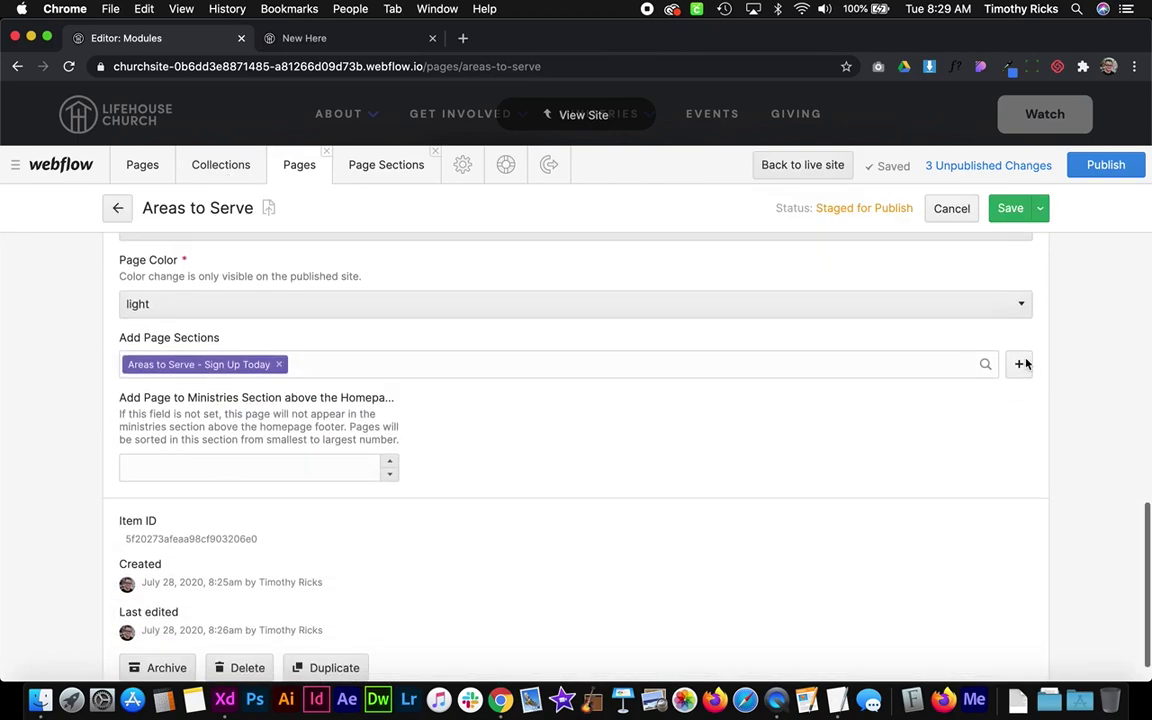
pyautogui.click(1020, 364)
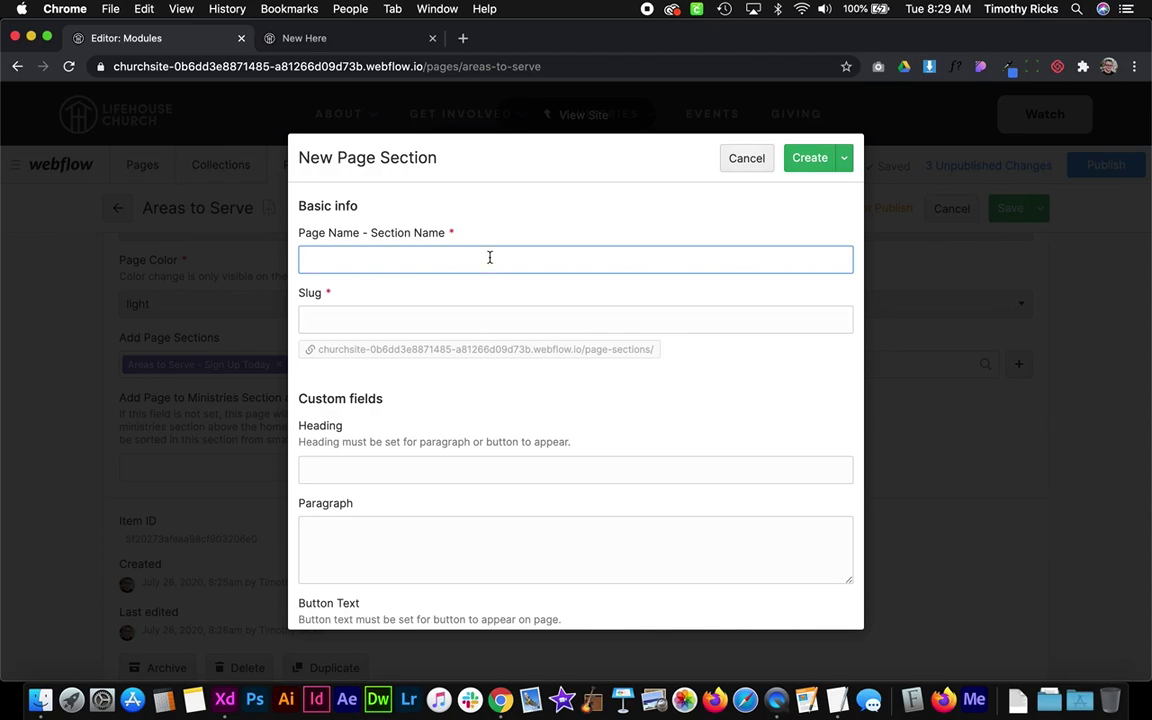
pyautogui.write('Areas to')
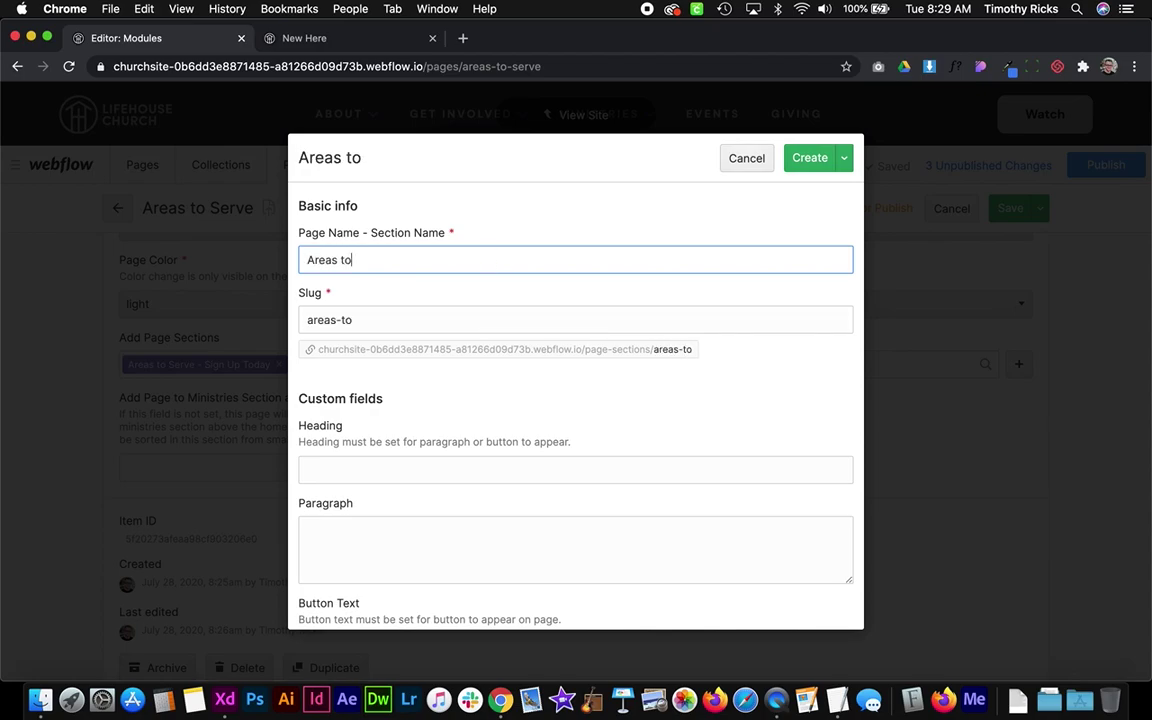
pyautogui.write(' Serve')
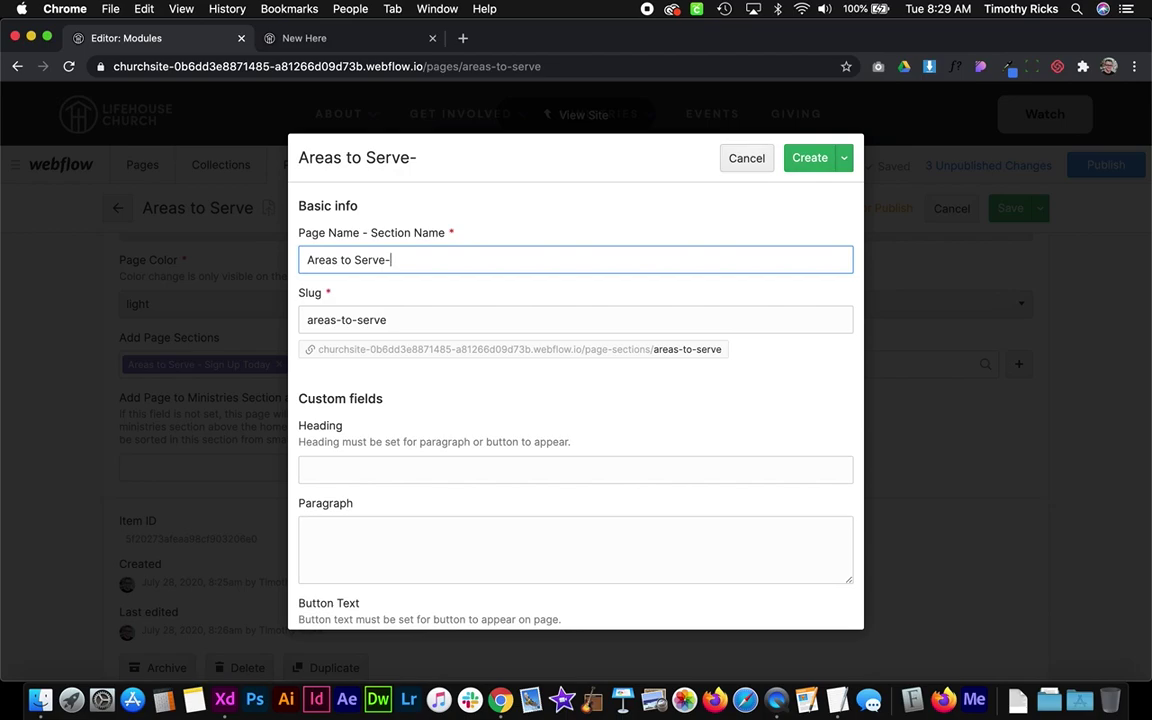
pyautogui.write(' - Three Columns')
# - Set the new section's Items Section Title to "All Areas to Serve"
pyautogui.scroll(-4, 537, 316)
pyautogui.click(424, 266)
pyautogui.scroll(-6, 442, 314)
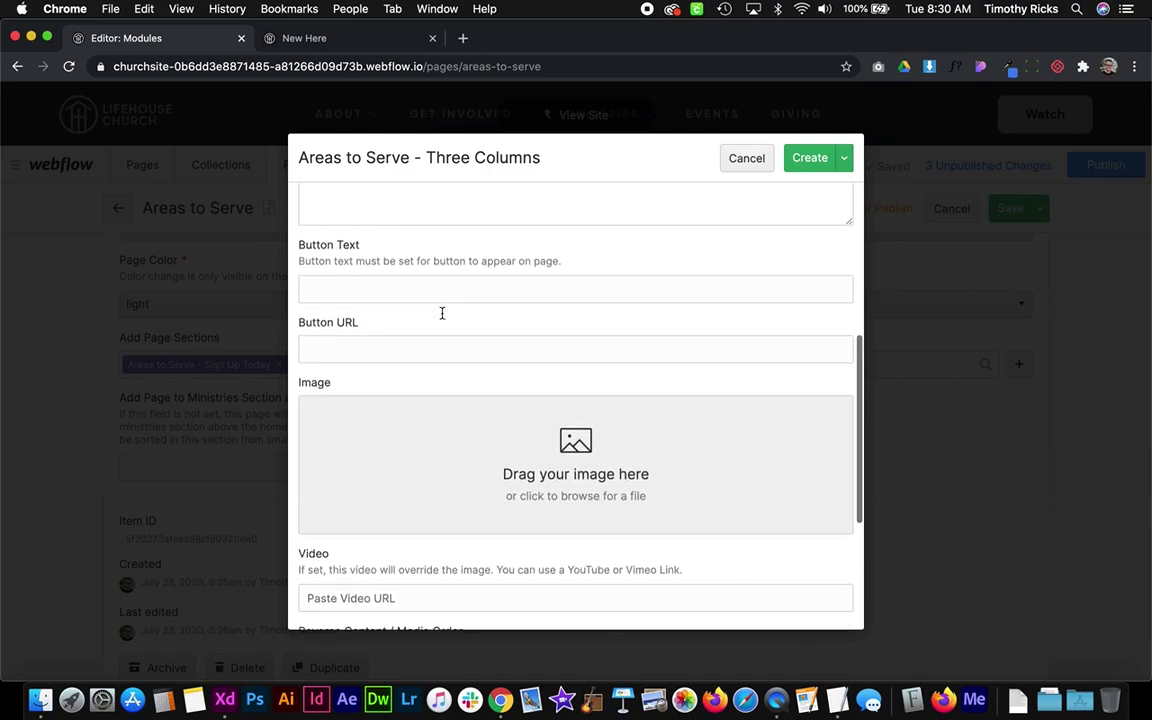
pyautogui.scroll(-2, 442, 314)
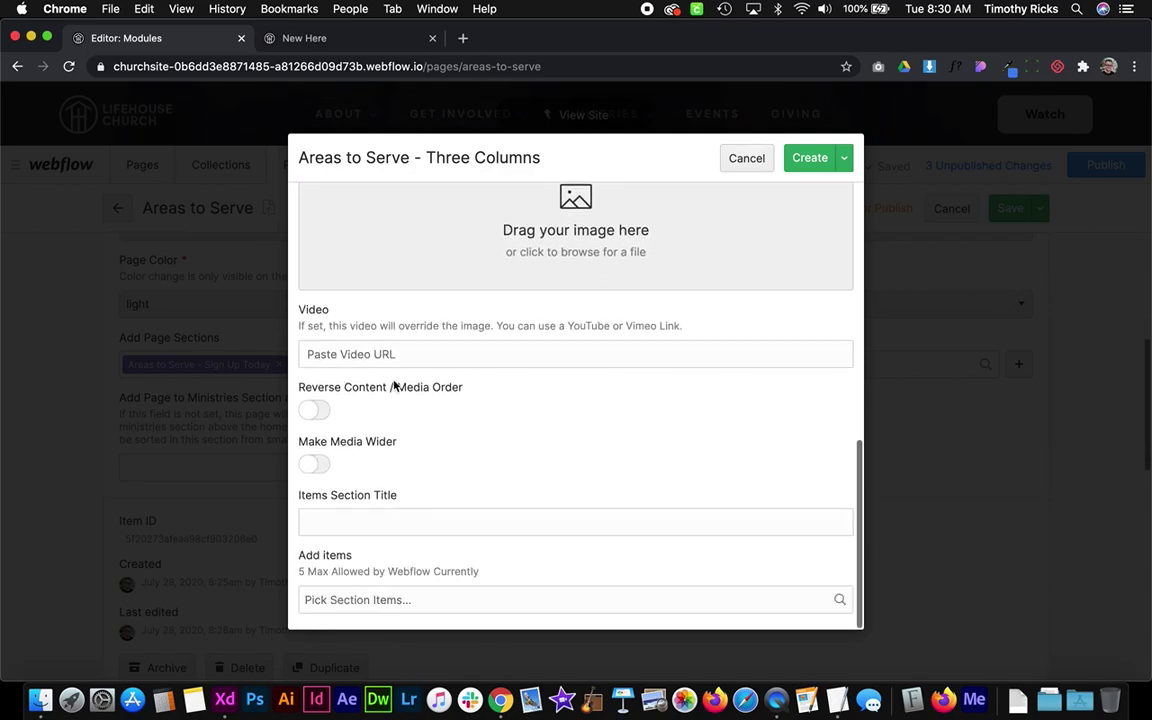
pyautogui.click(382, 521)
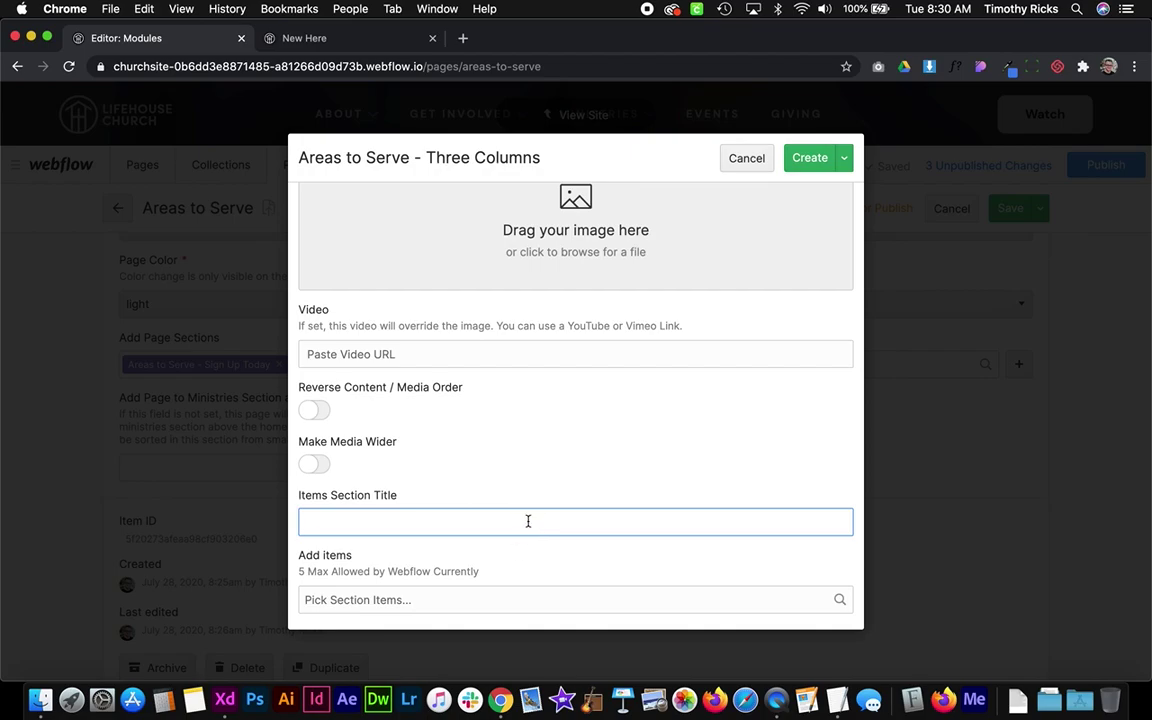
pyautogui.write('All Areas to Serve')
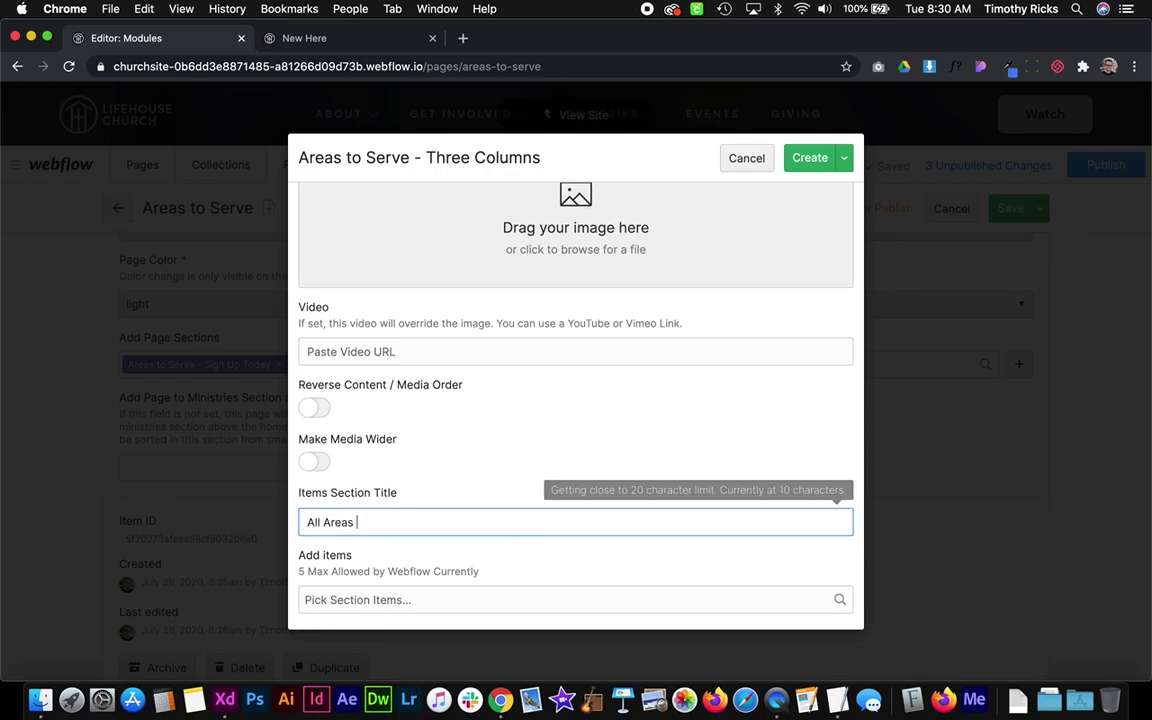
# - Add the New Here items Childcare, Service and Parking plus "Ways to Serve - Hospitality" to the section and create it
pyautogui.click(487, 595)
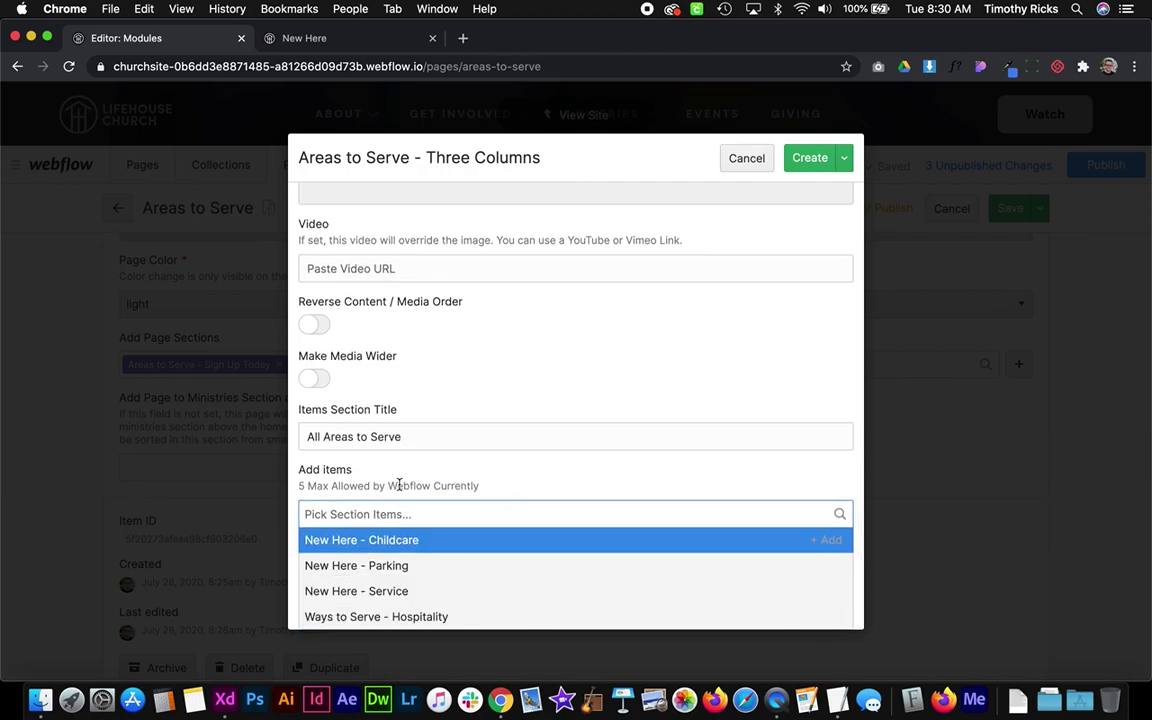
pyautogui.click(577, 467)
pyautogui.click(424, 594)
pyautogui.click(381, 540)
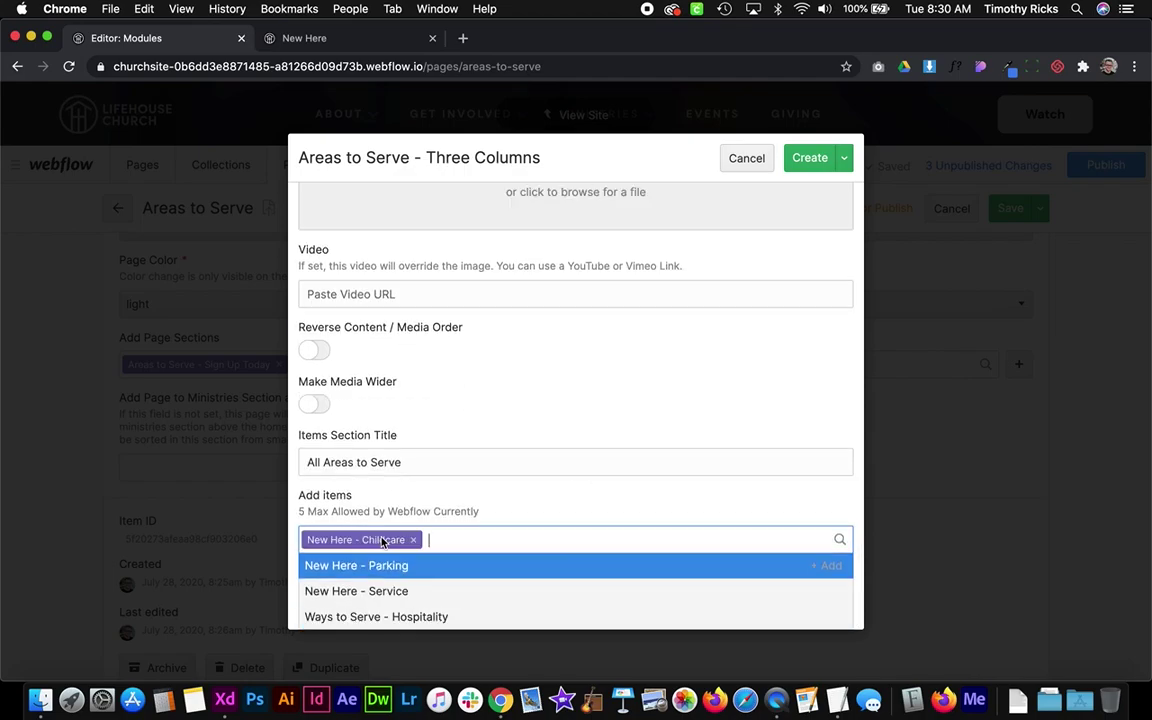
pyautogui.click(377, 590)
pyautogui.click(376, 592)
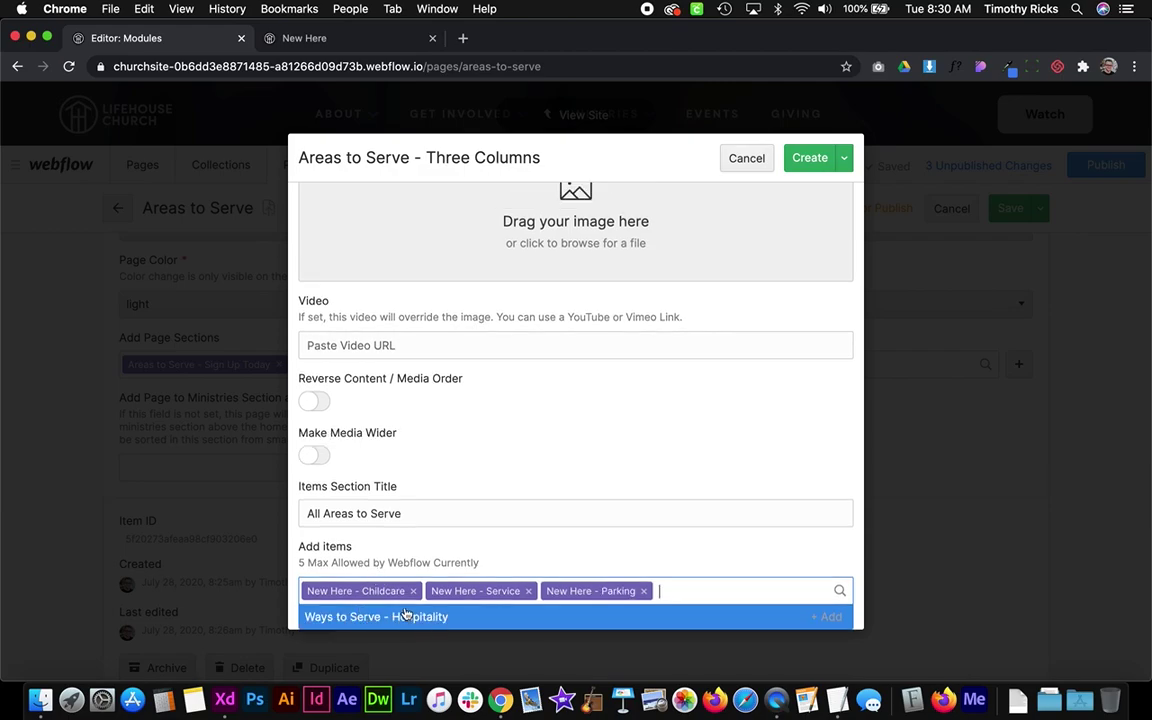
pyautogui.click(398, 617)
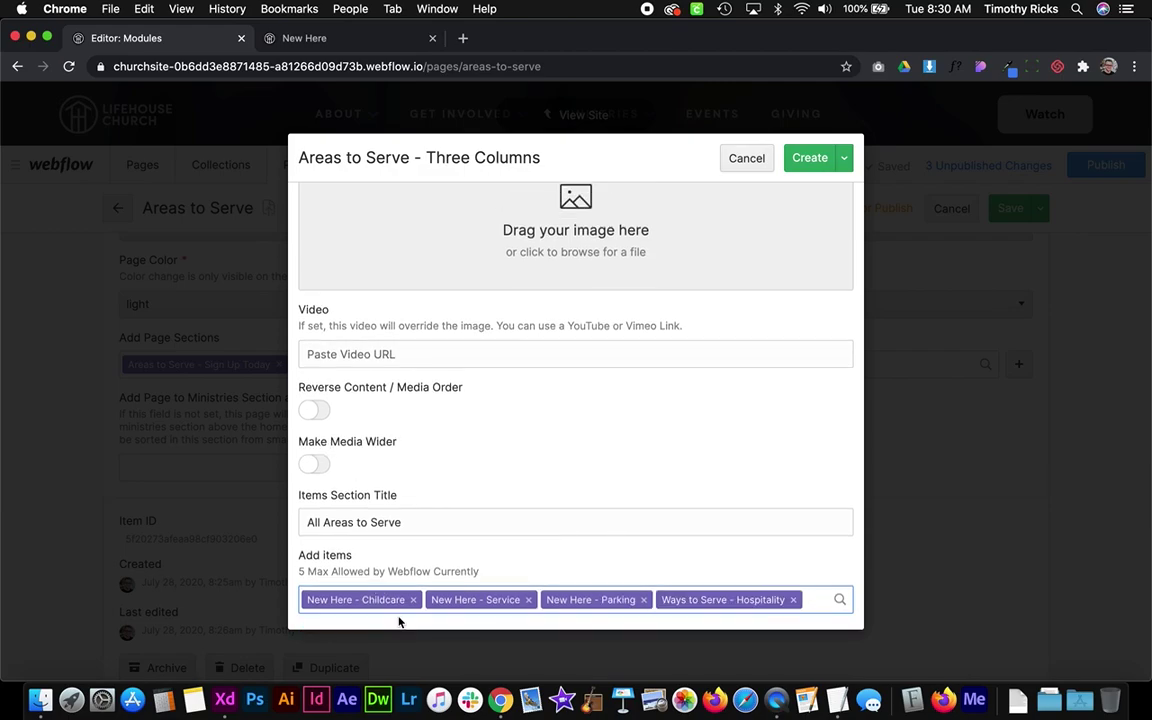
pyautogui.click(792, 160)
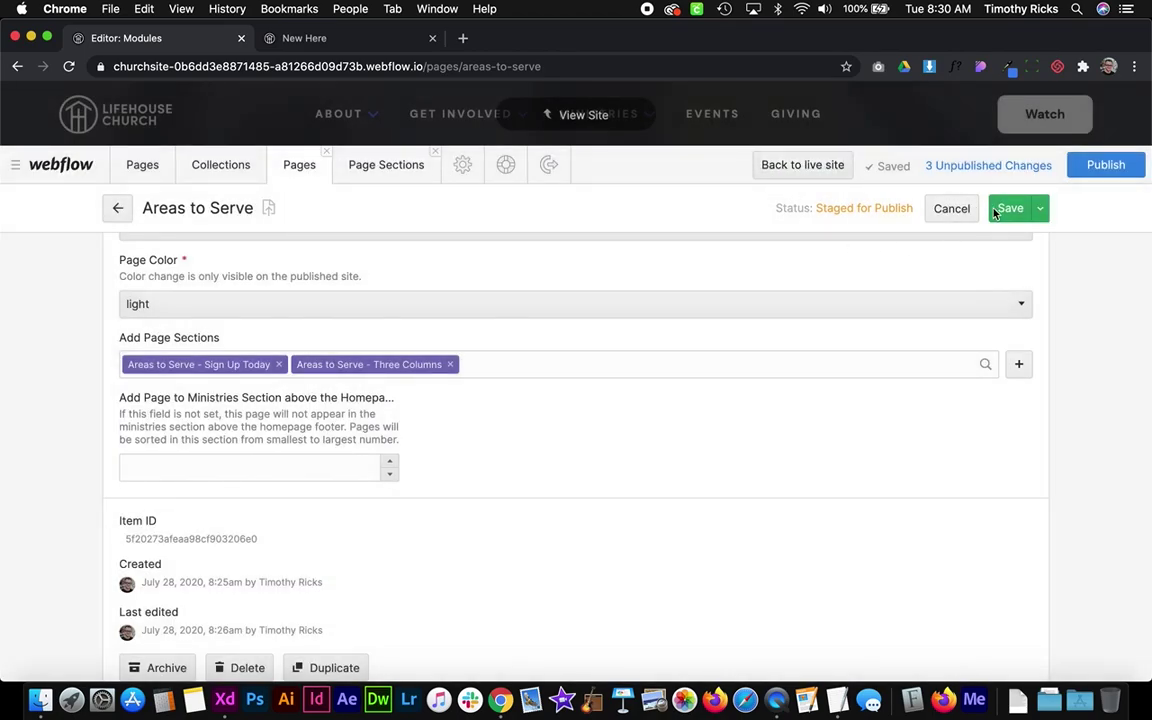
# - Save the Areas to Serve entry and review the new items section on the page
pyautogui.click(999, 210)
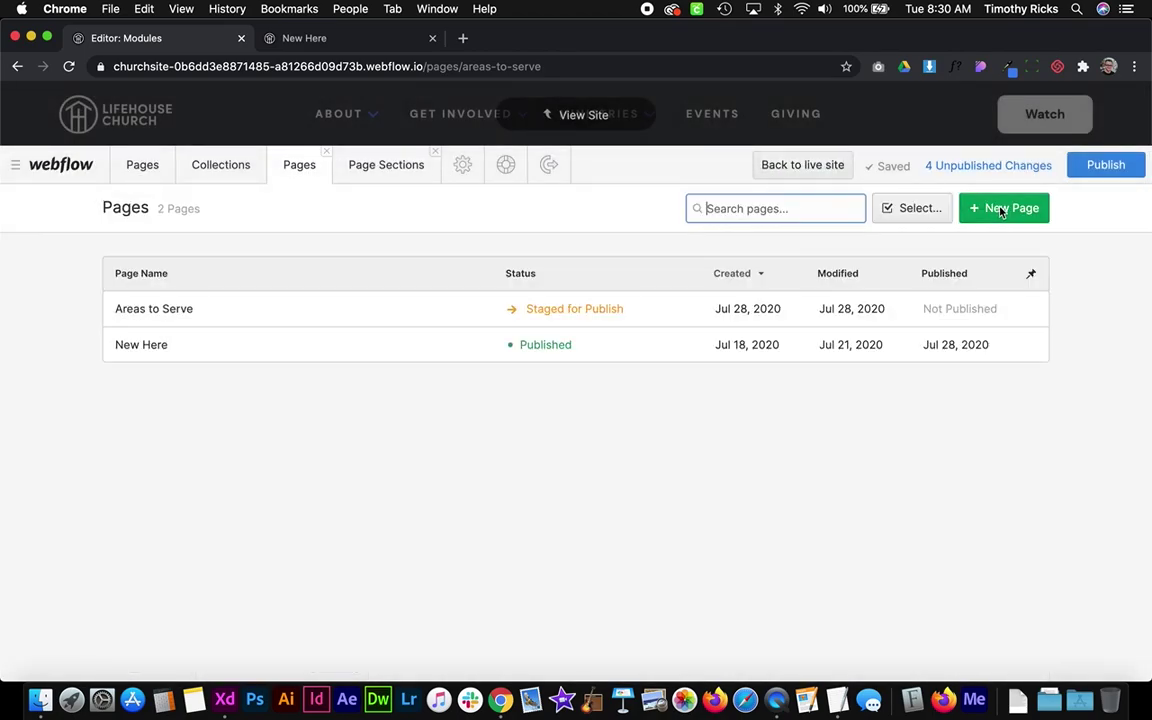
pyautogui.click(585, 115)
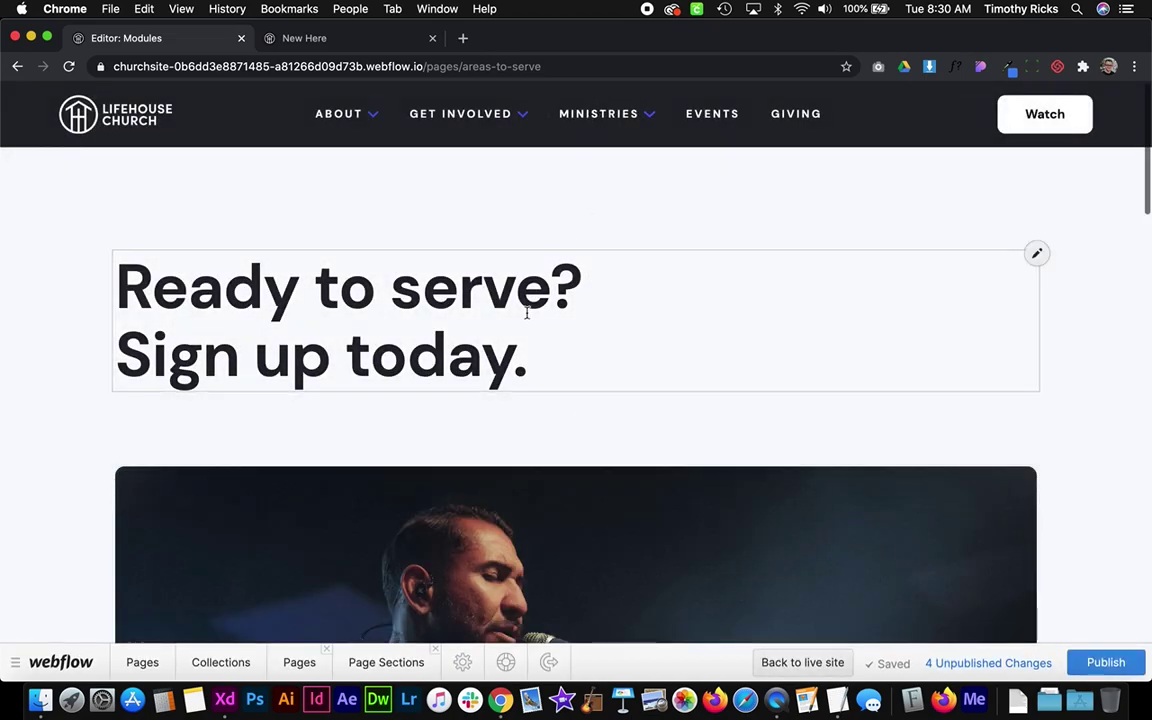
pyautogui.scroll(-10, 527, 313)
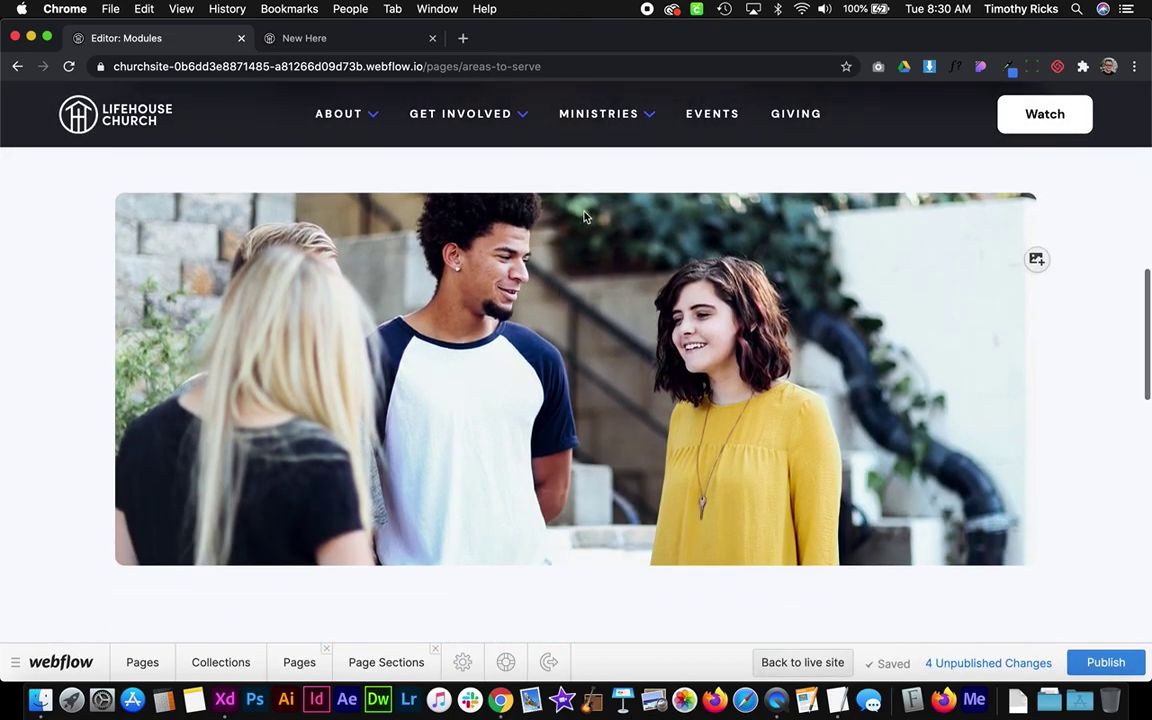
pyautogui.scroll(-5, 463, 373)
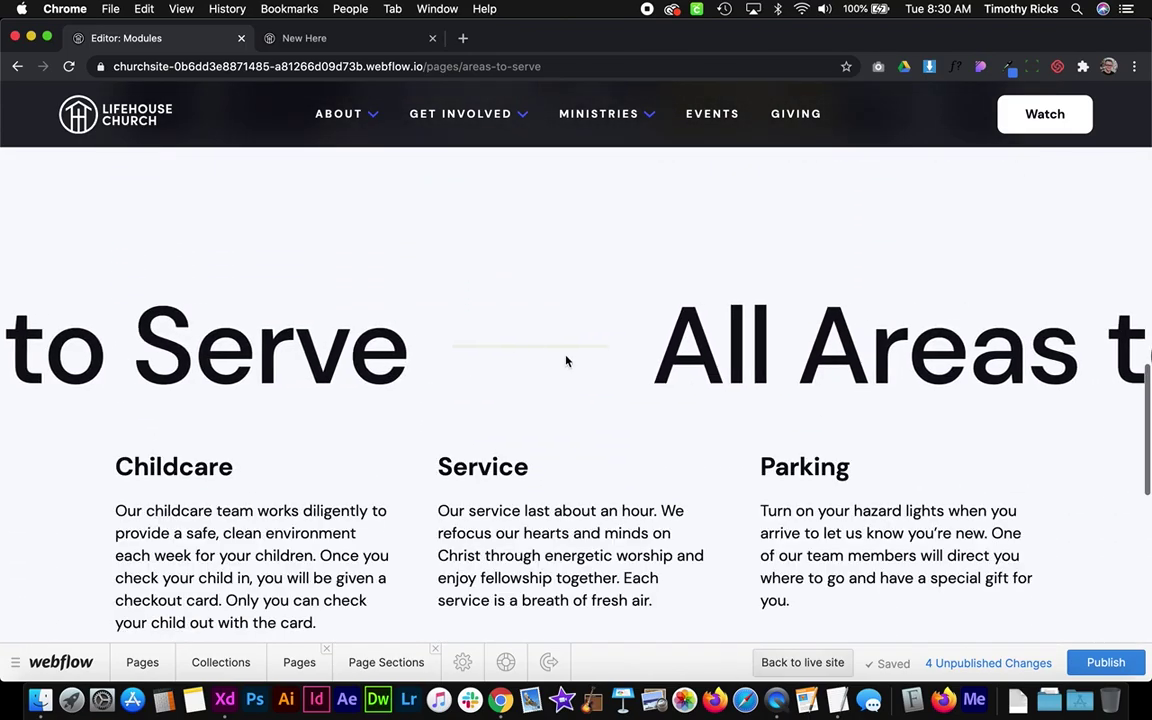
pyautogui.scroll(-2, 566, 360)
pyautogui.scroll(-2, 468, 395)
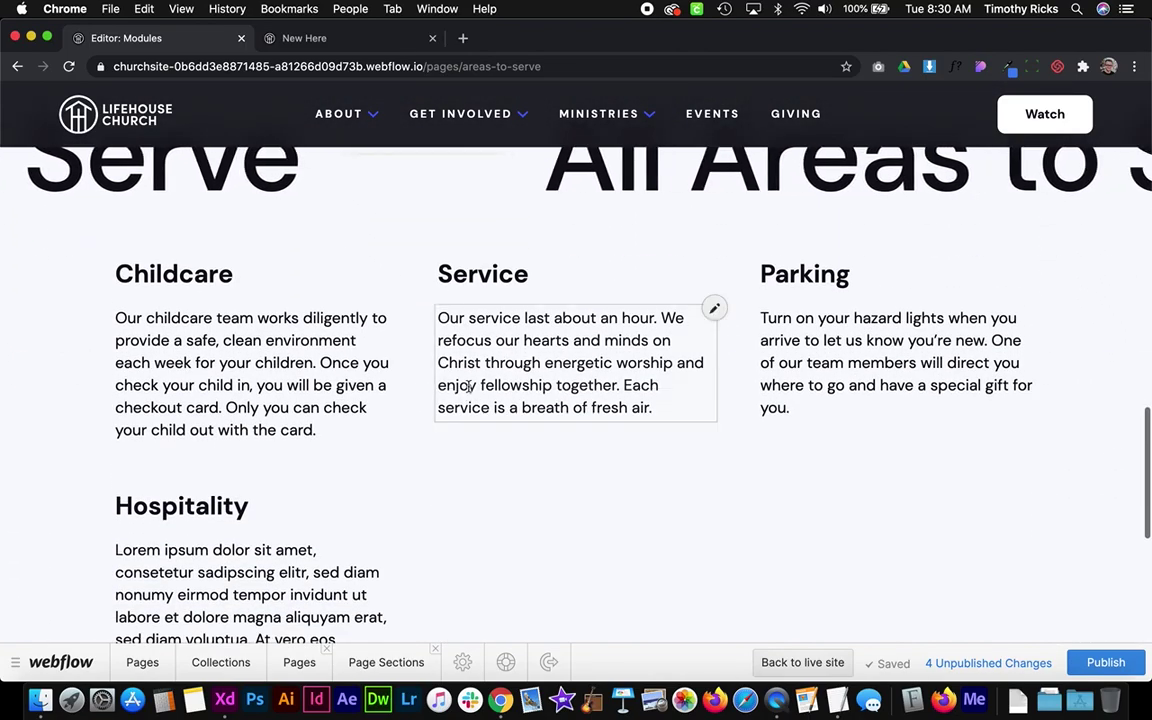
pyautogui.scroll(-2, 330, 530)
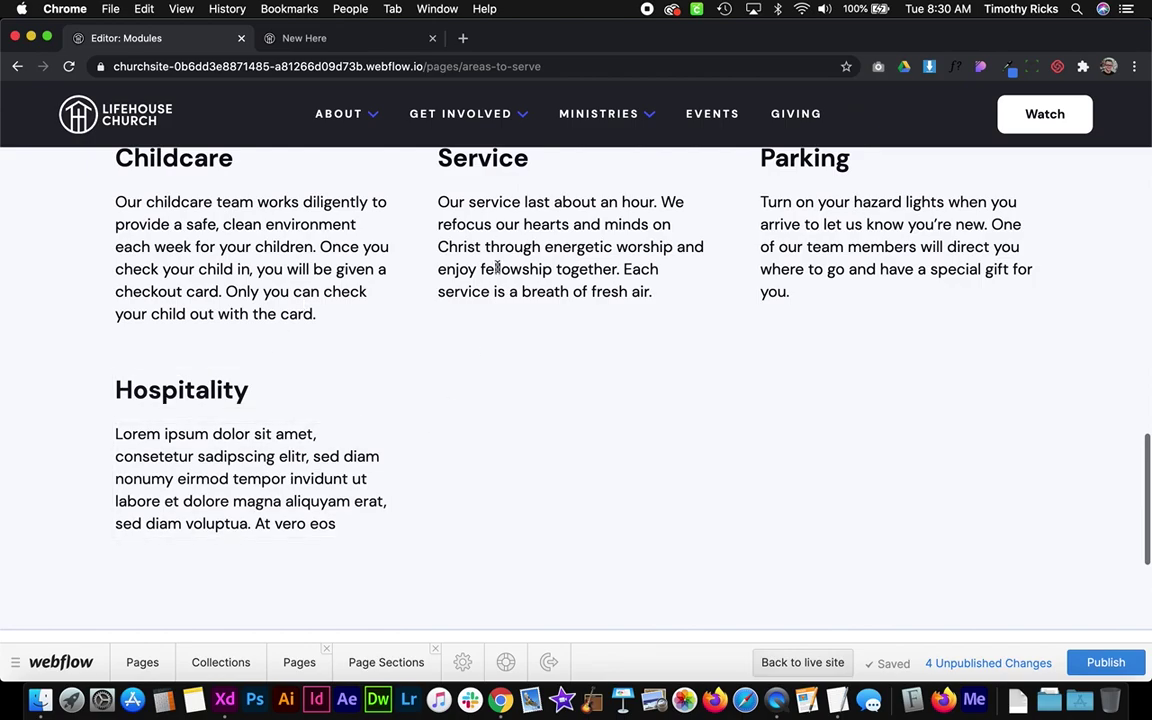
pyautogui.scroll(5, 666, 254)
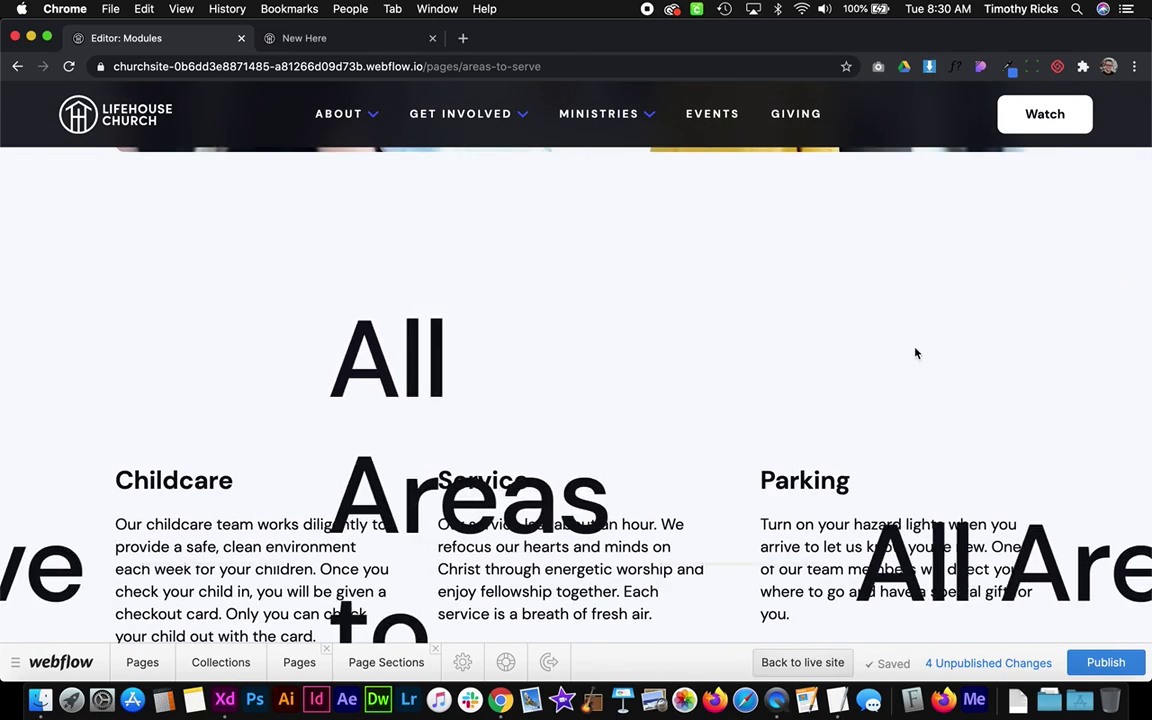
# - Change the items section's title directly on the page to "Serve Today" and review the section
pyautogui.moveTo(257, 350); pyautogui.dragTo(429, 648)
pyautogui.press('BackSpace')
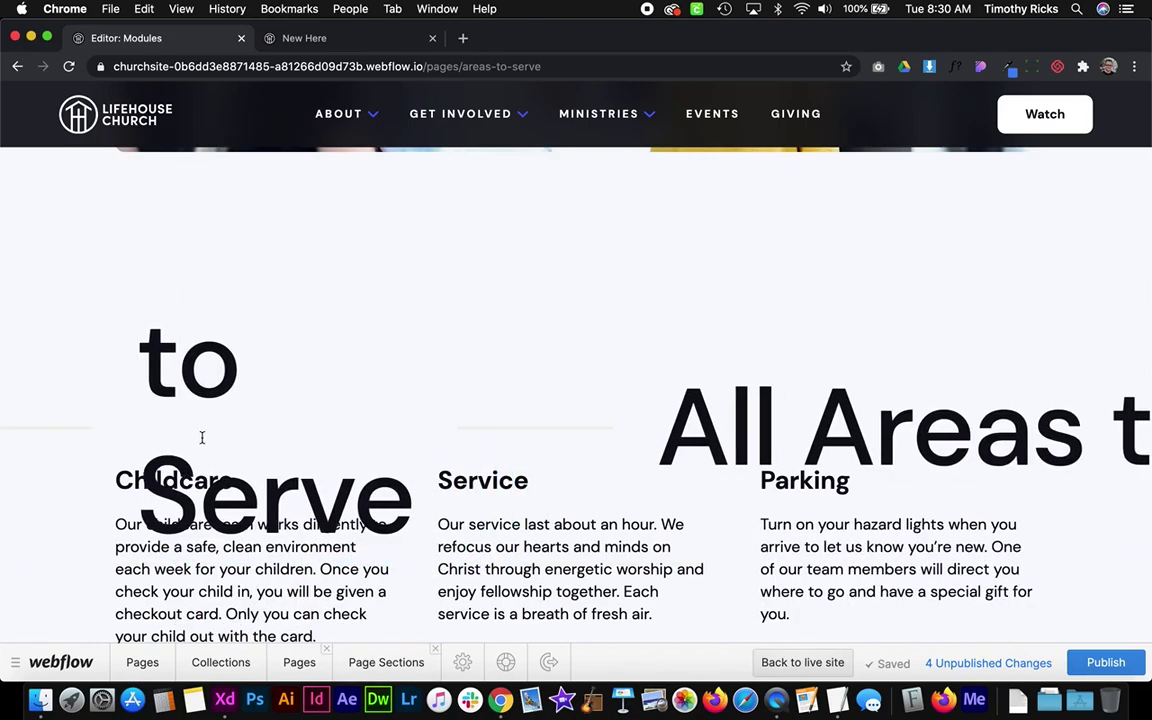
pyautogui.hotkey('shift', 'alt', 'Right')
pyautogui.press('BackSpace')
pyautogui.hotkey('alt', 'Right')
pyautogui.write('Today')
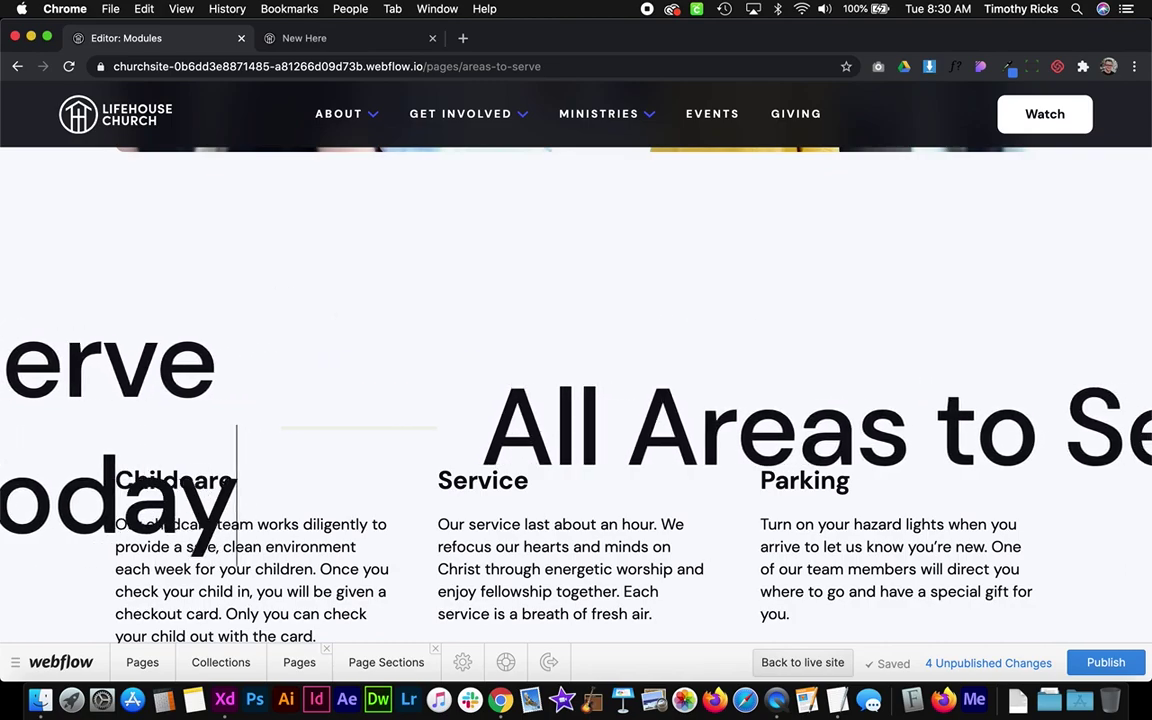
pyautogui.click(579, 211)
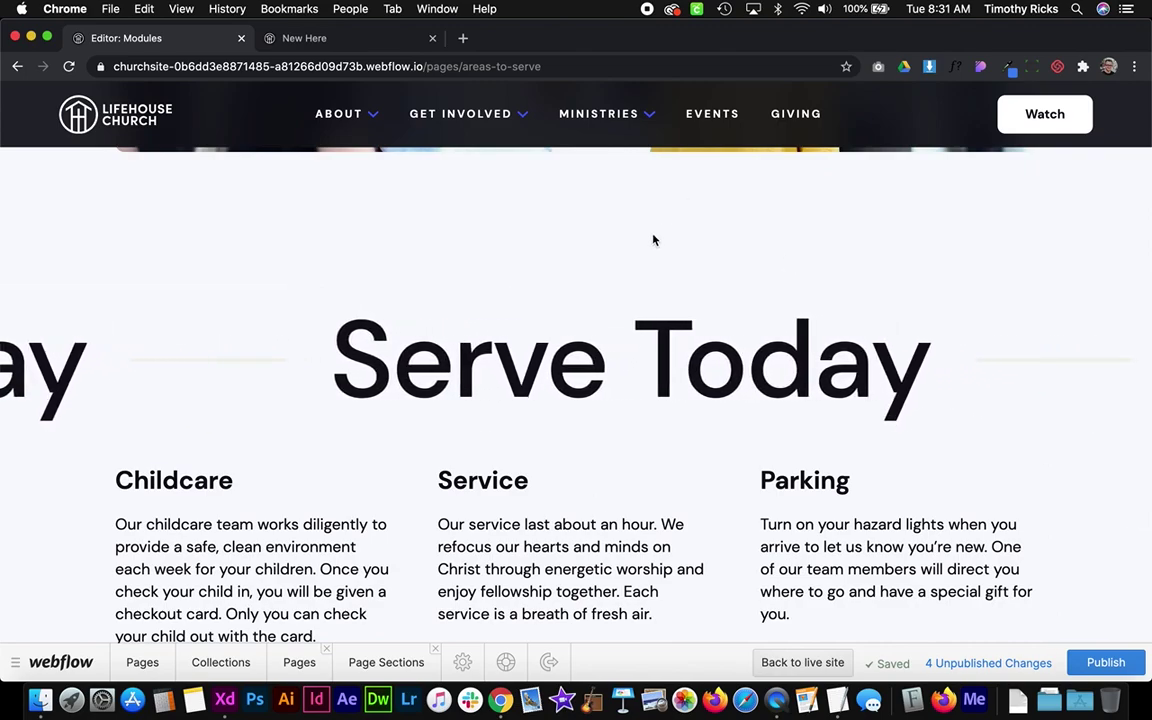
pyautogui.scroll(-4, 476, 517)
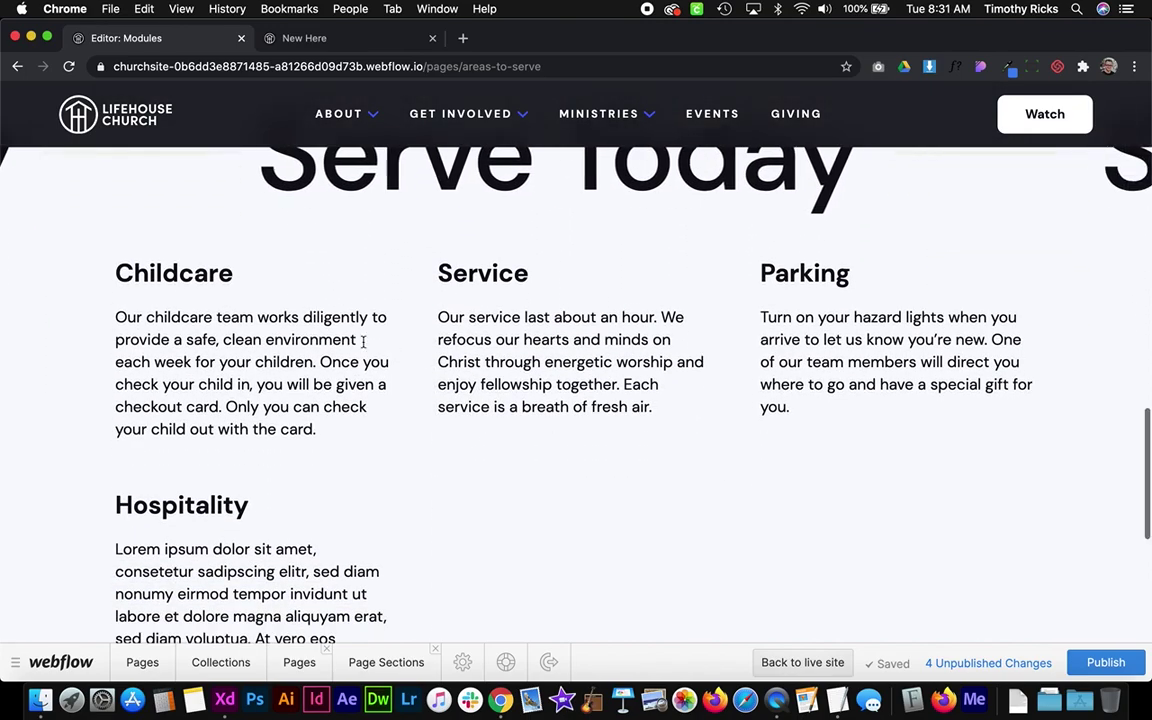
pyautogui.scroll(8, 450, 420)
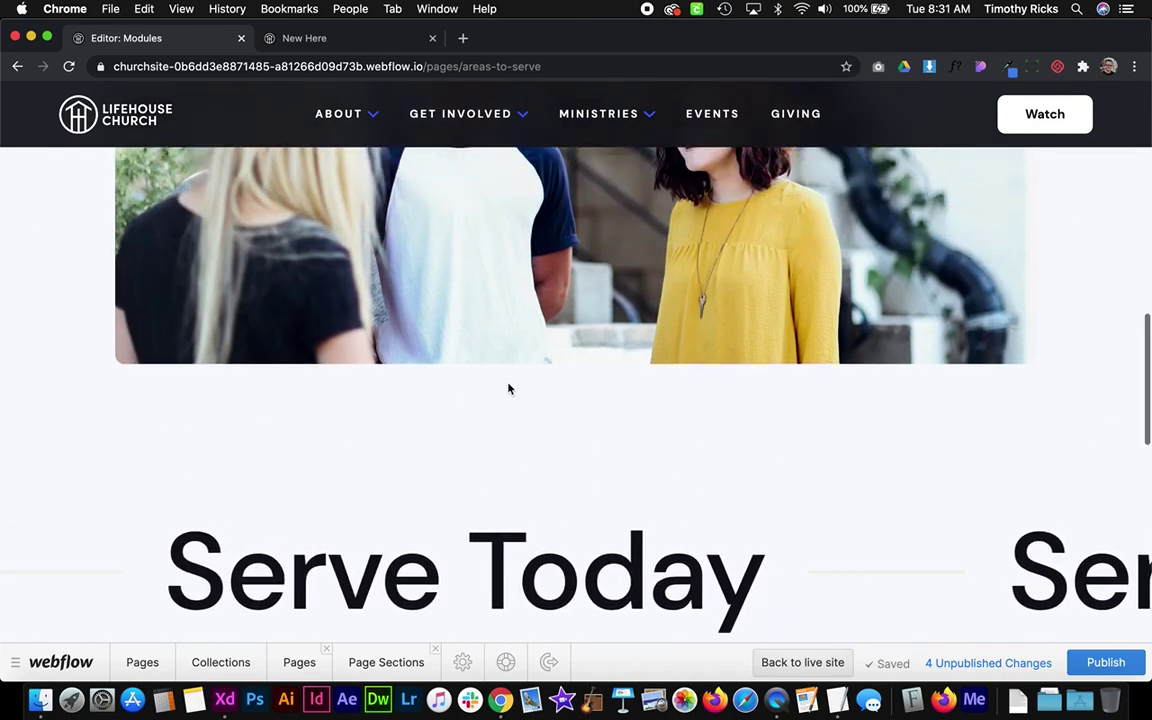
pyautogui.scroll(4, 508, 388)
pyautogui.scroll(-11, 563, 375)
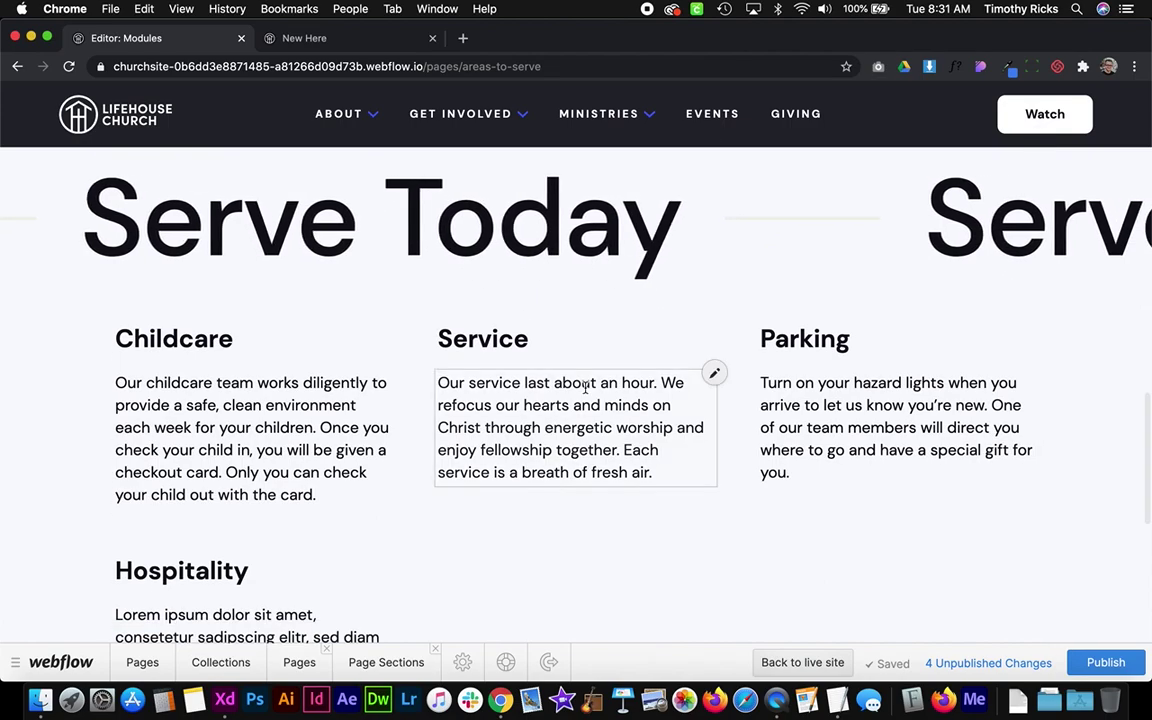
pyautogui.scroll(-5, 586, 388)
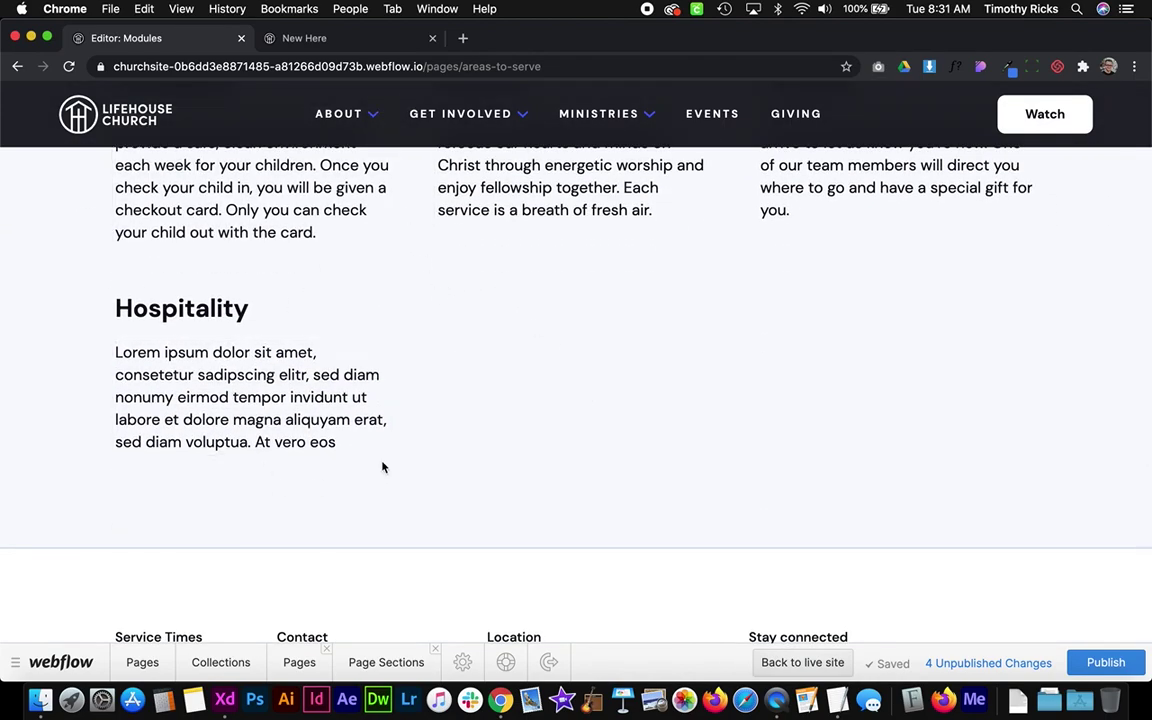
# - From the Areas to Serve entry in the Pages collection, start a new page section named "Areas to Serve - Two Column"
pyautogui.click(226, 663)
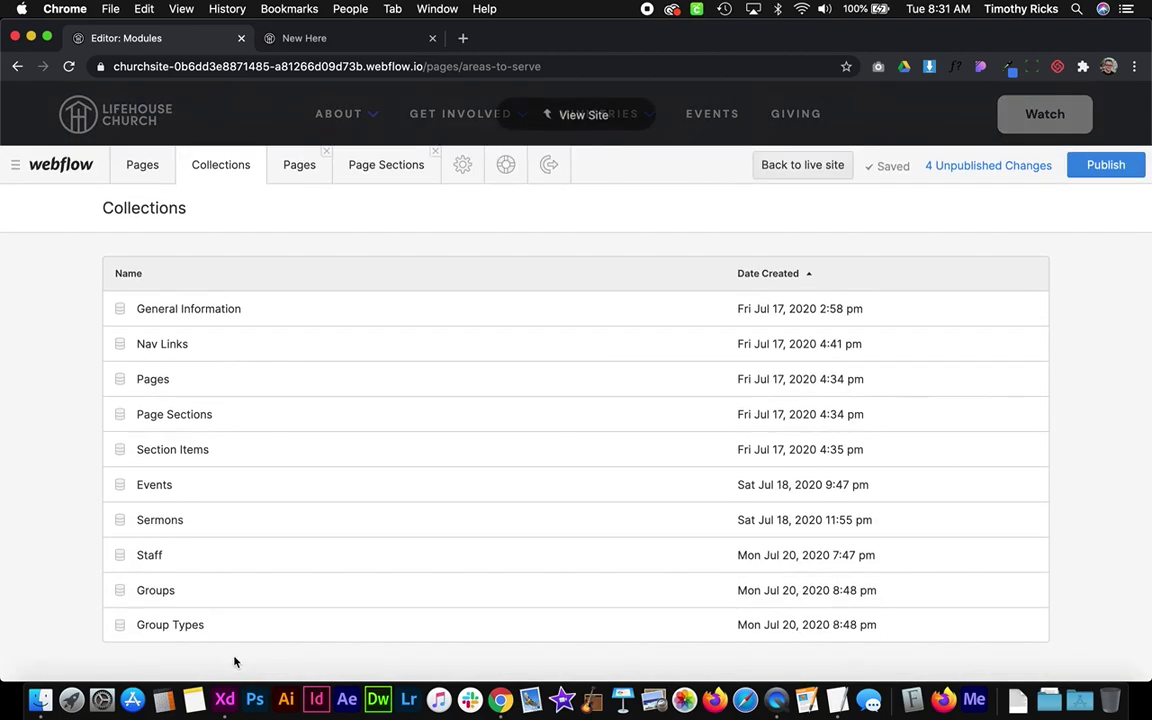
pyautogui.click(234, 381)
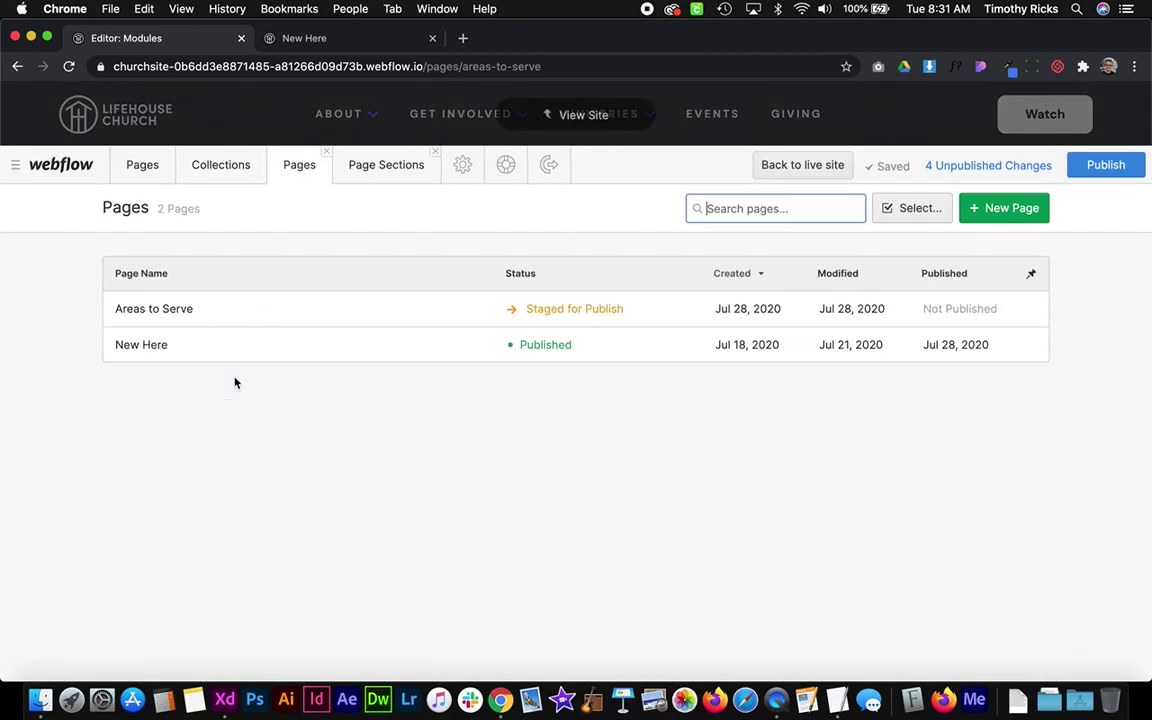
pyautogui.click(237, 313)
pyautogui.scroll(-10, 440, 437)
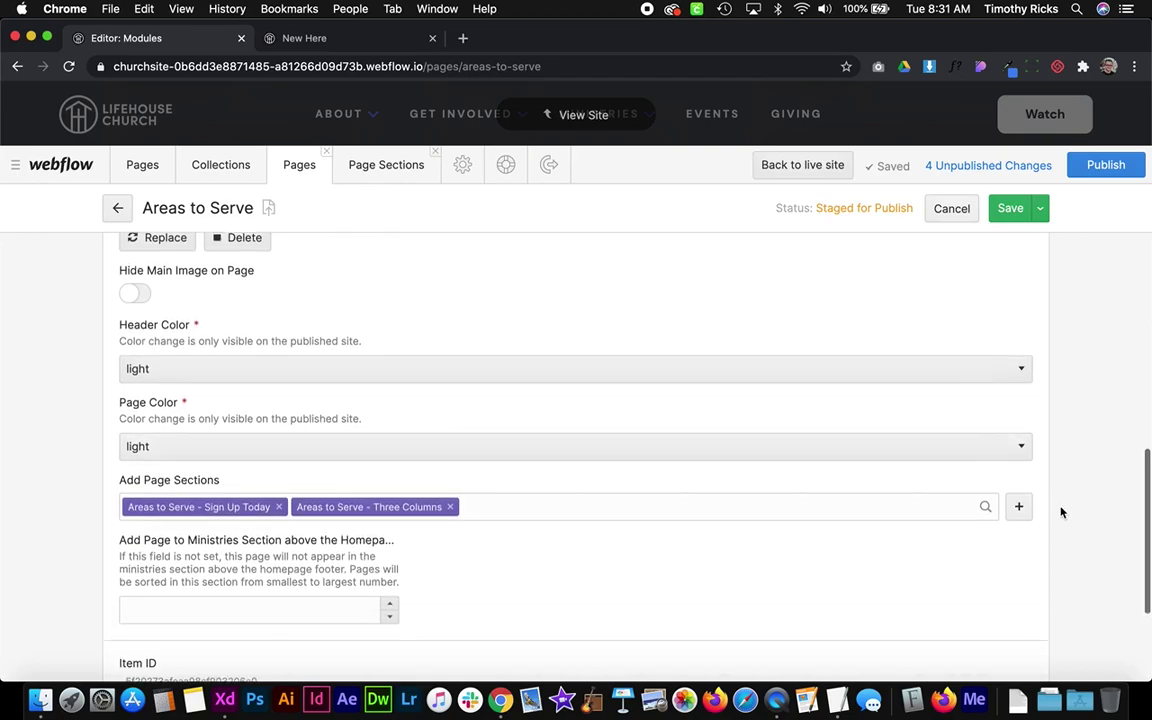
pyautogui.click(1019, 510)
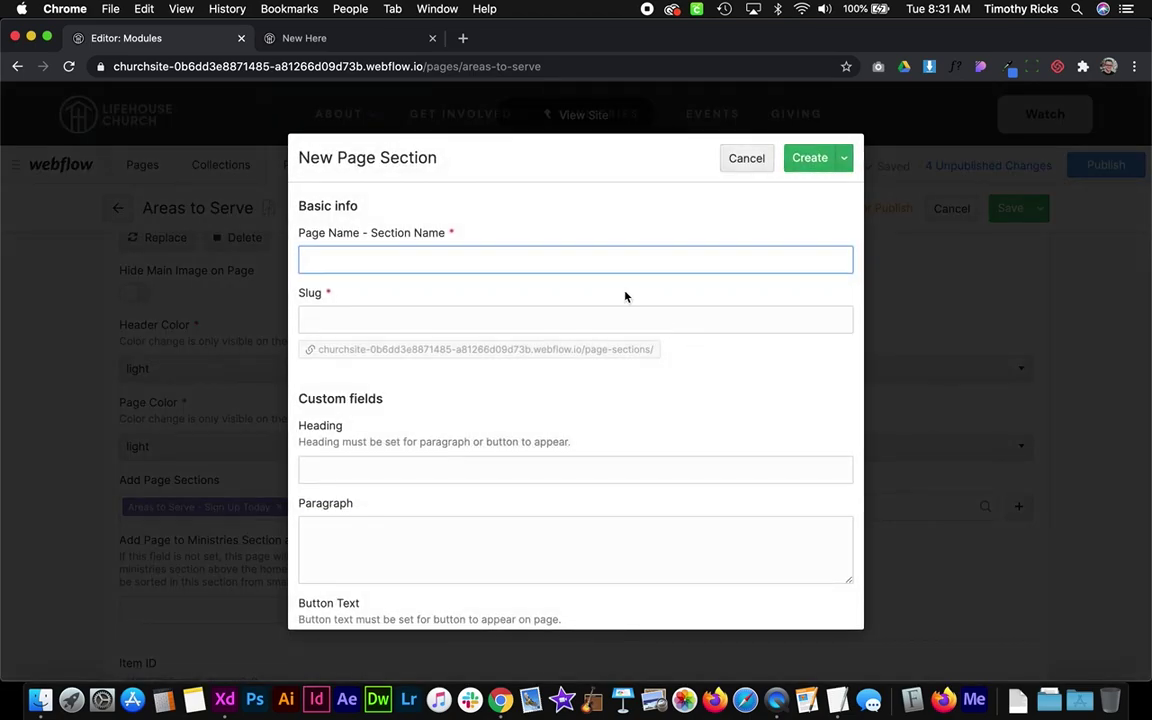
pyautogui.write('Areas to Serve - Two Column')
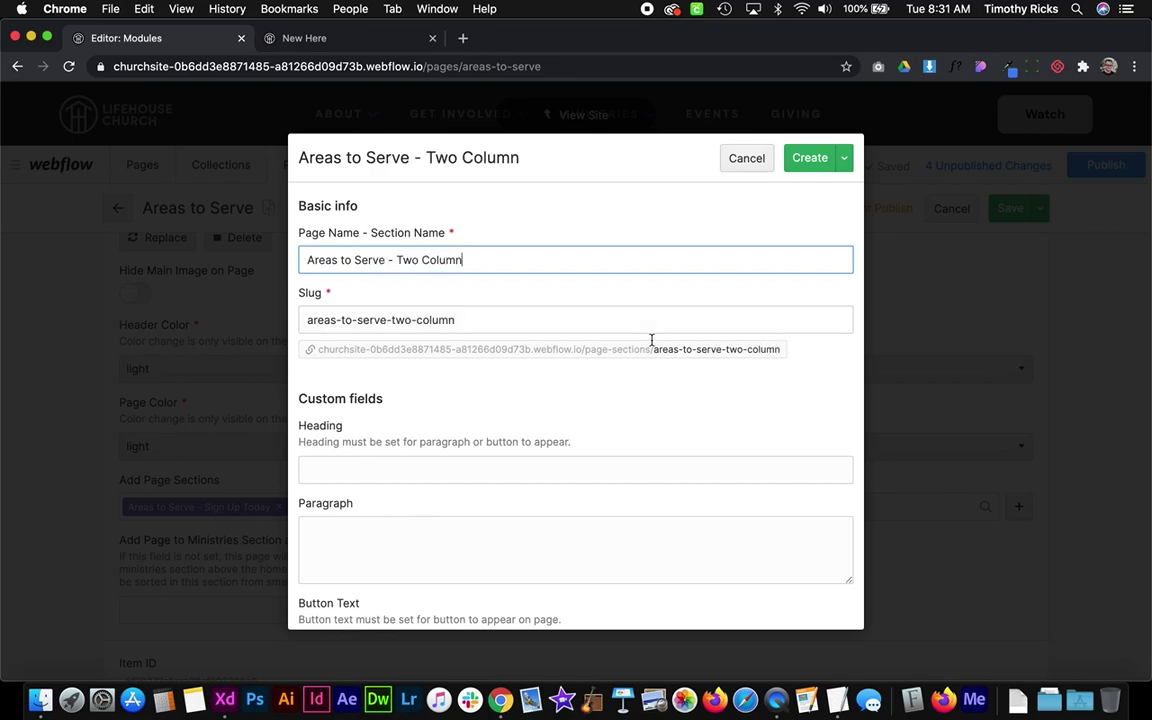
# - Copy the two-line text starting "Planing a visit?" from the TextEdit document into the new section's Heading
pyautogui.scroll(-5, 640, 345)
pyautogui.click(429, 283)
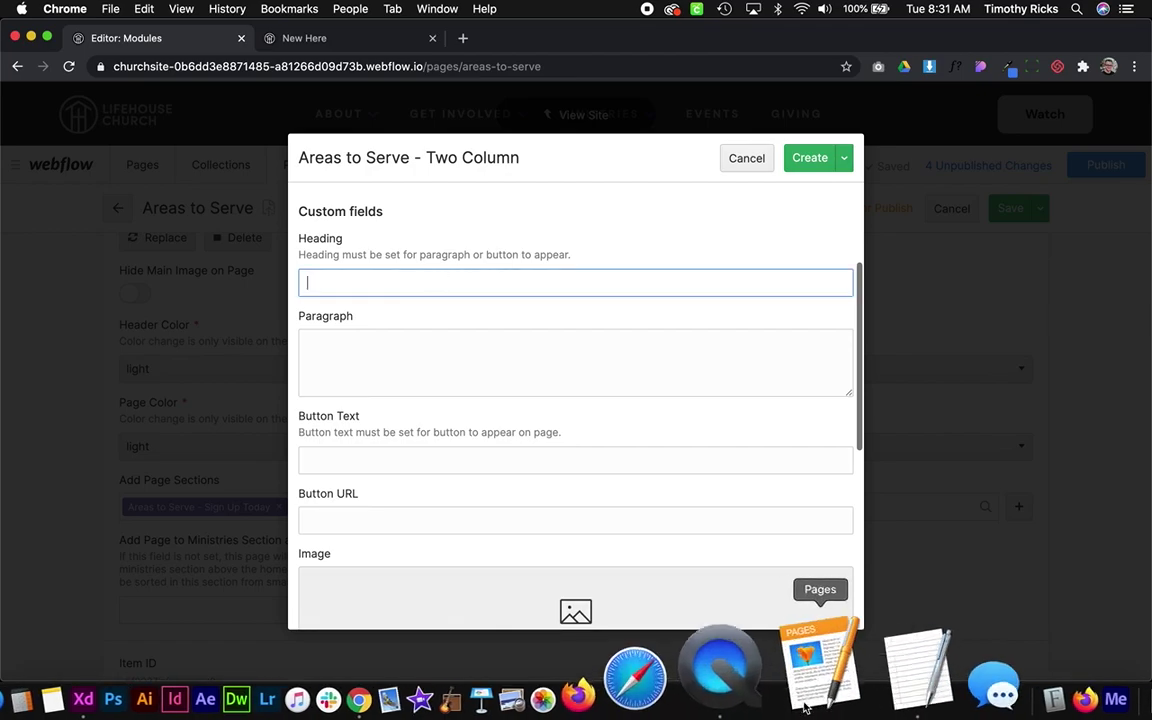
pyautogui.click(849, 680)
pyautogui.moveTo(125, 117); pyautogui.dragTo(4, 65)
pyautogui.press('super+c')
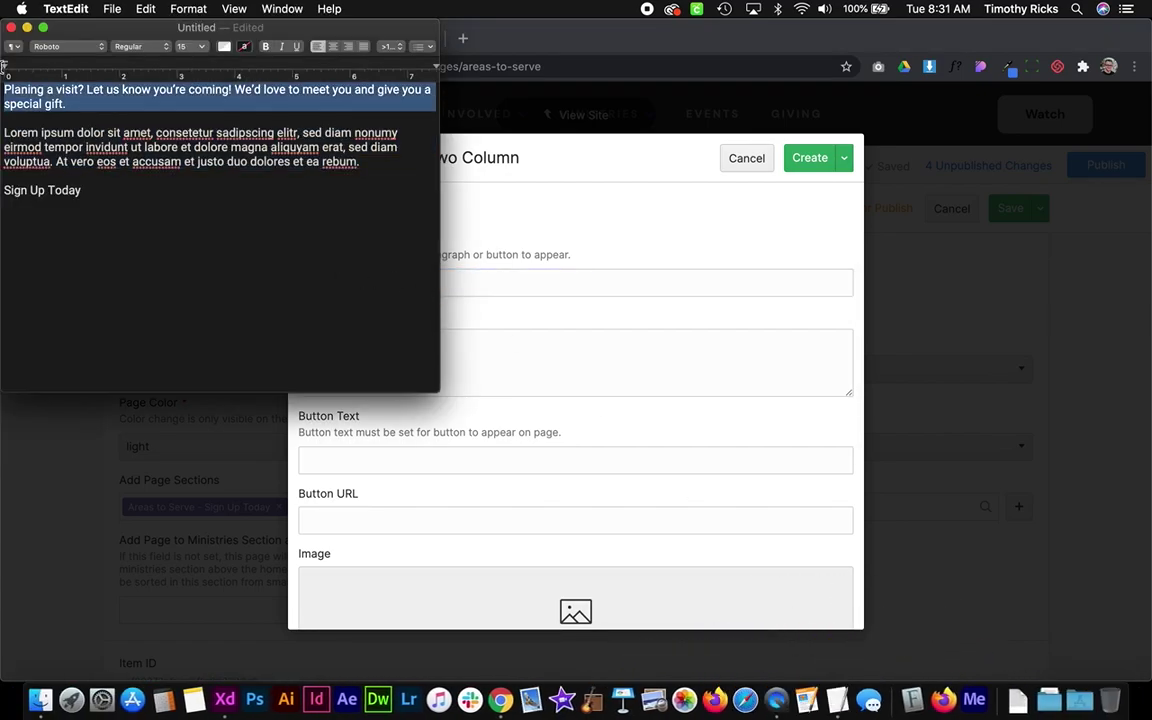
pyautogui.click(499, 276)
pyautogui.press('super+v')
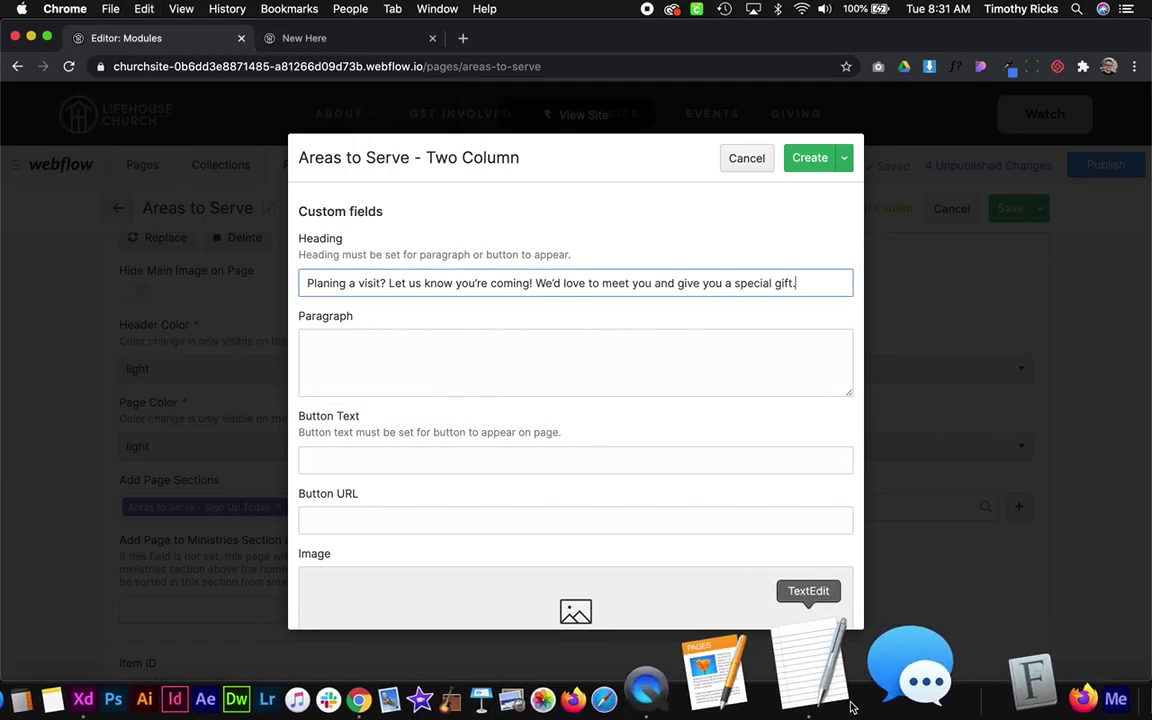
# - Copy the full "Lorem ipsum" paragraph from the TextEdit document into the new section's Paragraph
pyautogui.click(840, 700)
pyautogui.moveTo(360, 160); pyautogui.dragTo(157, 118)
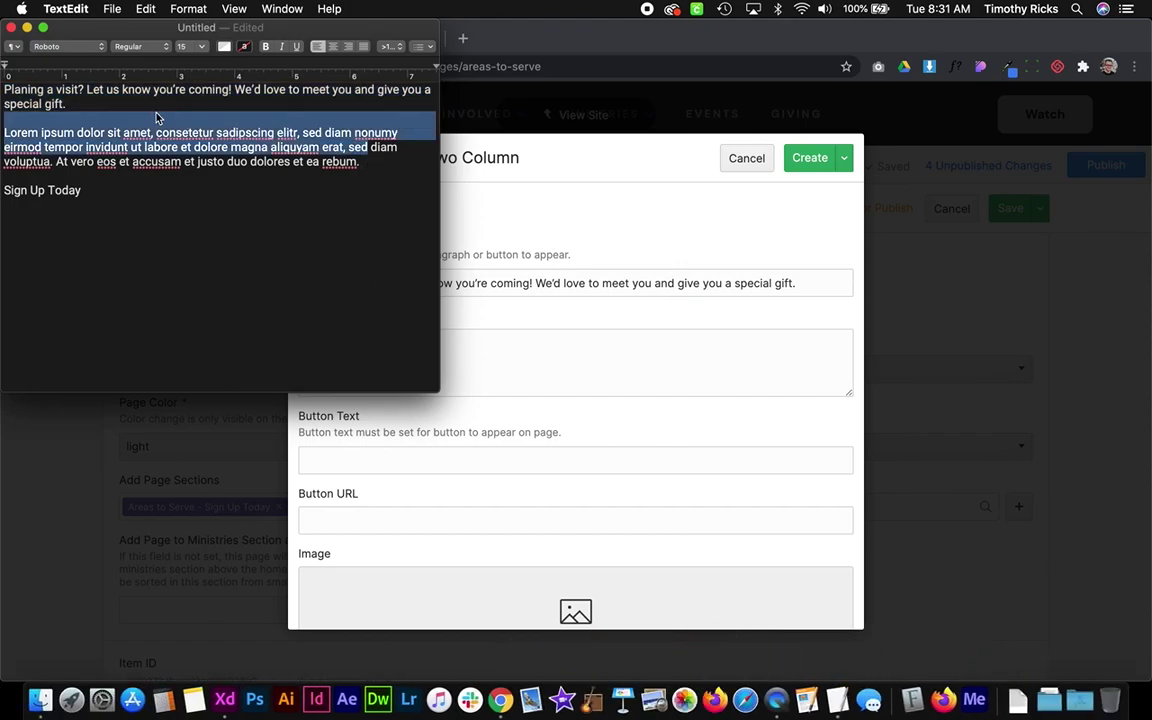
pyautogui.moveTo(372, 170); pyautogui.dragTo(5, 140)
pyautogui.press('super+c')
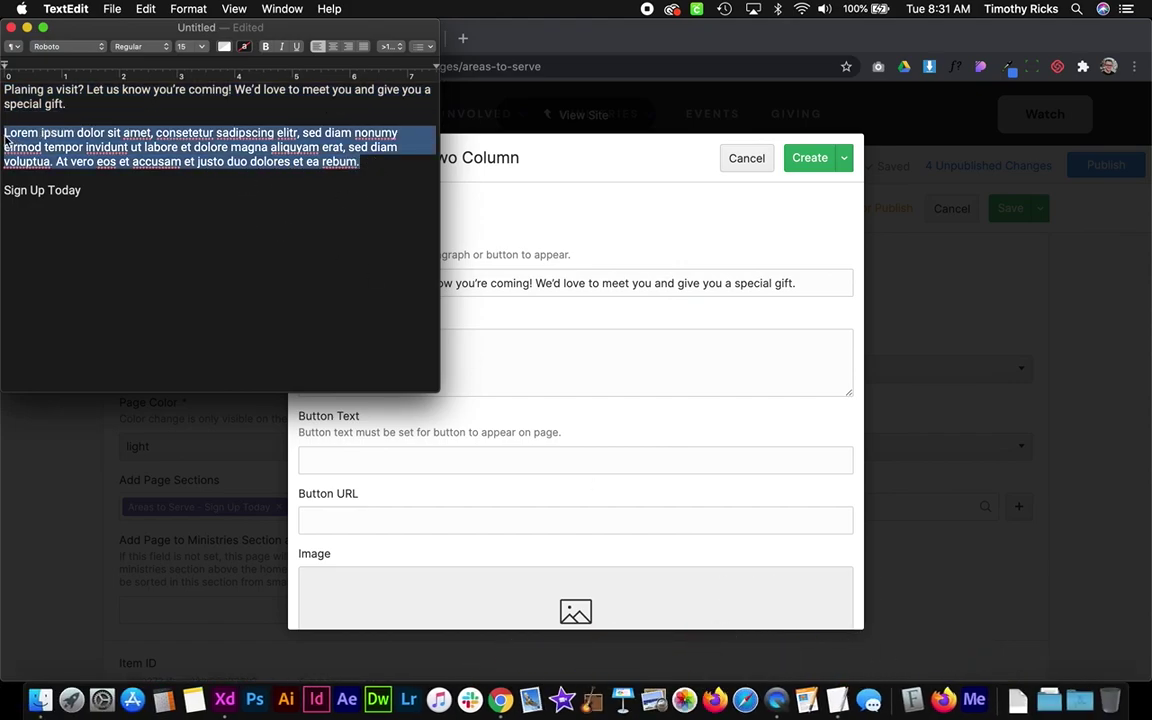
pyautogui.click(580, 346)
pyautogui.click(576, 329)
pyautogui.press('super+v')
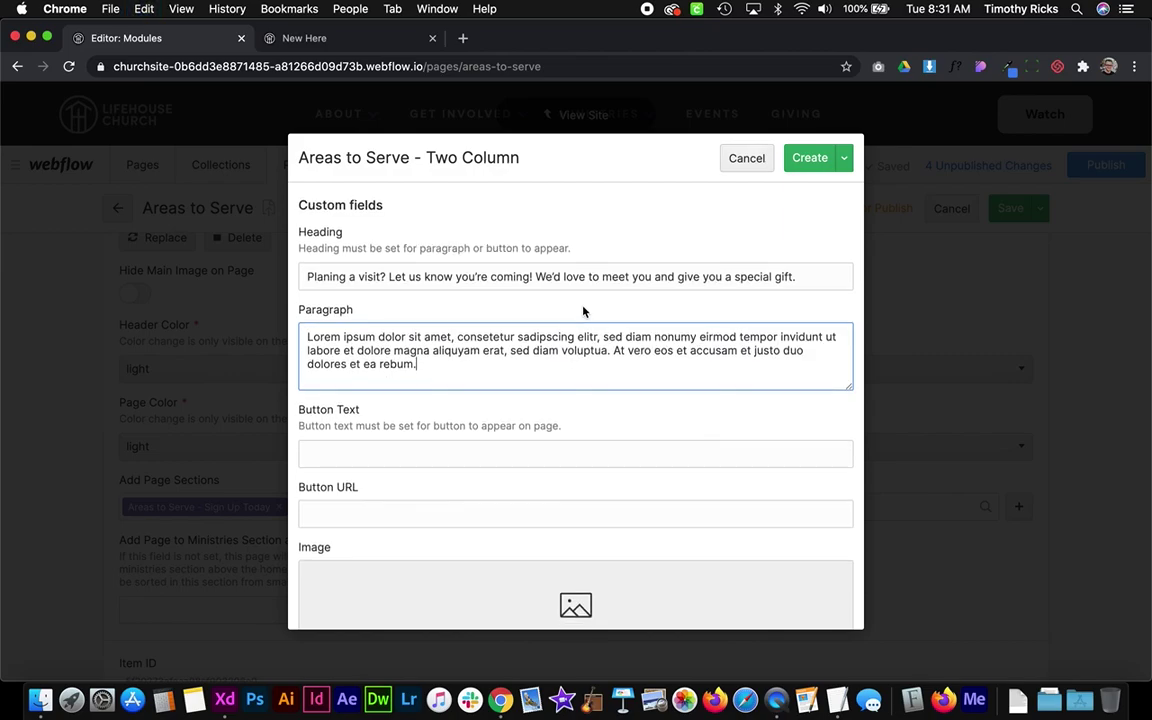
# - Add grid-img1.jpg as the section's image, enable Reverse Content / Media Order and Make Media Wider, and create the section
pyautogui.scroll(-5, 581, 311)
pyautogui.scroll(-2, 584, 312)
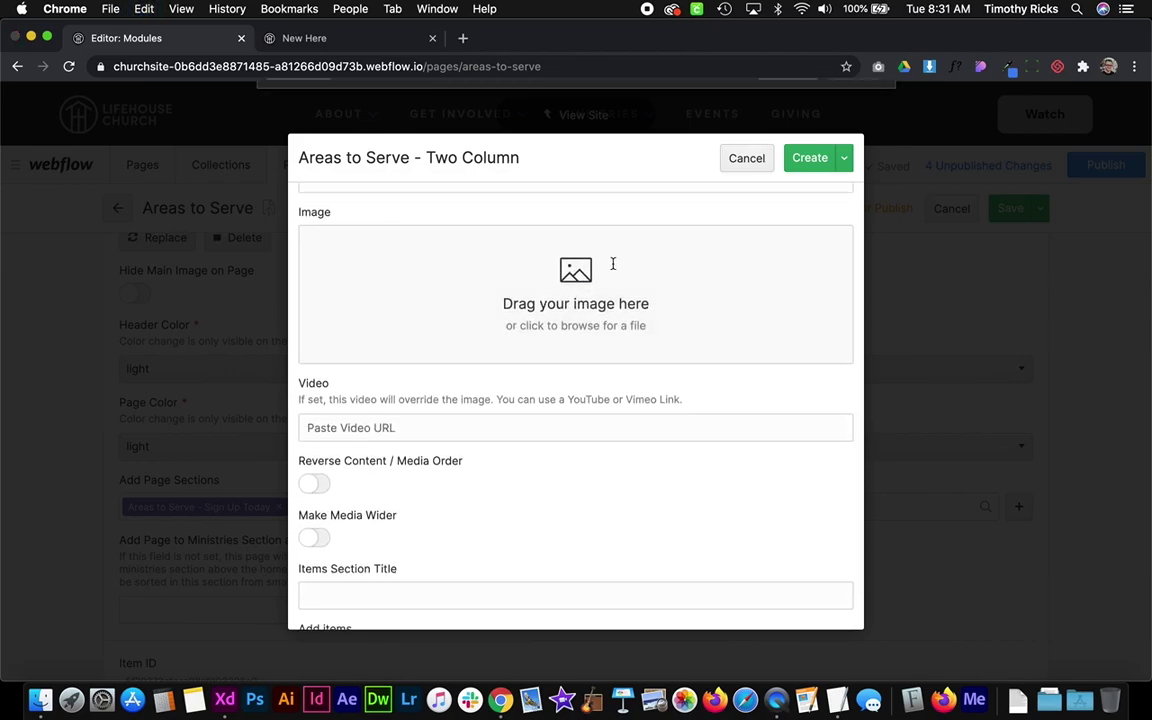
pyautogui.click(612, 262)
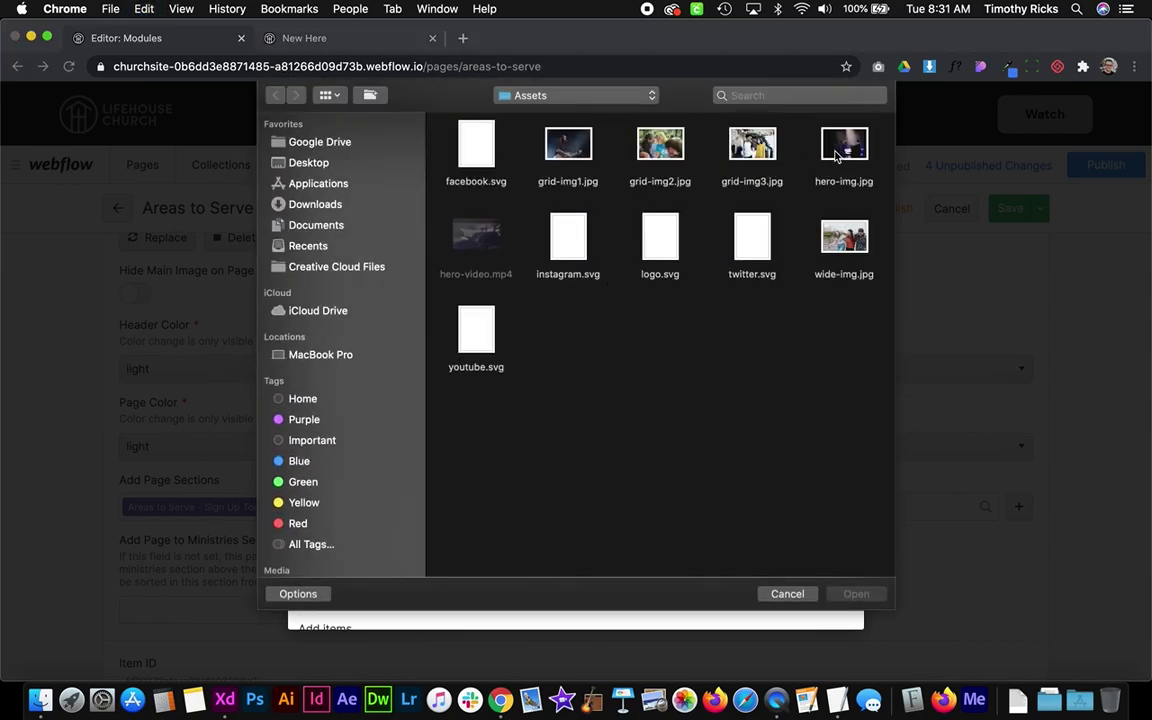
pyautogui.doubleClick(569, 146)
pyautogui.scroll(-1, 486, 368)
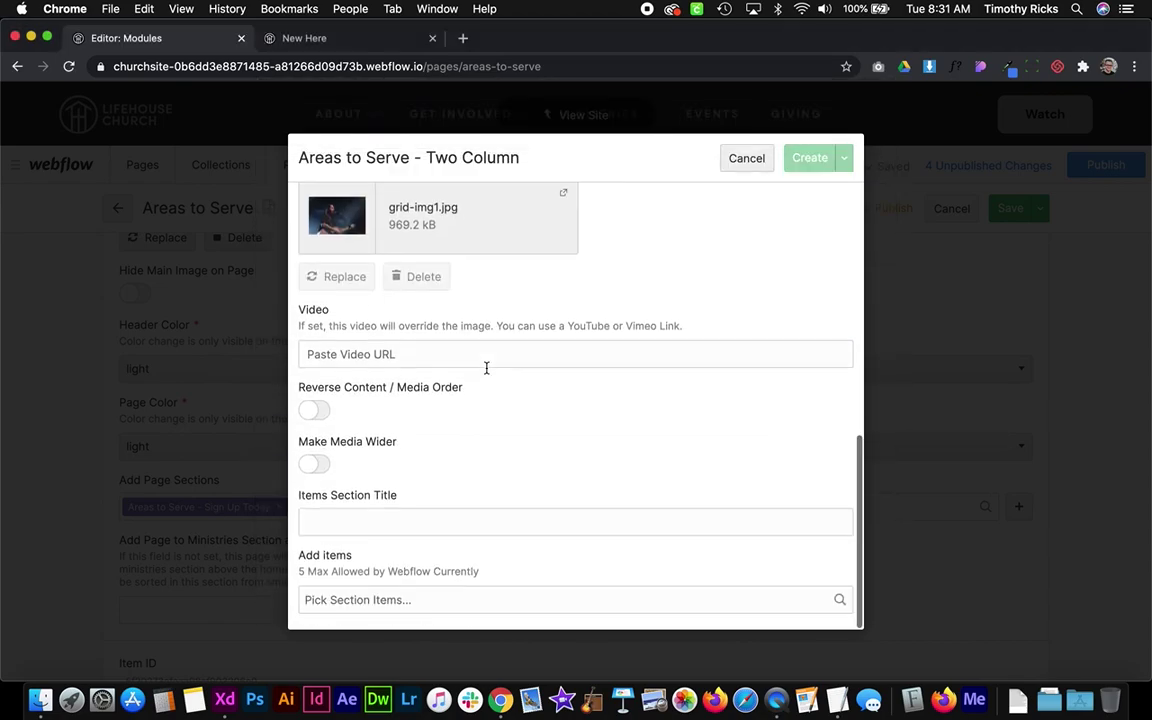
pyautogui.click(318, 412)
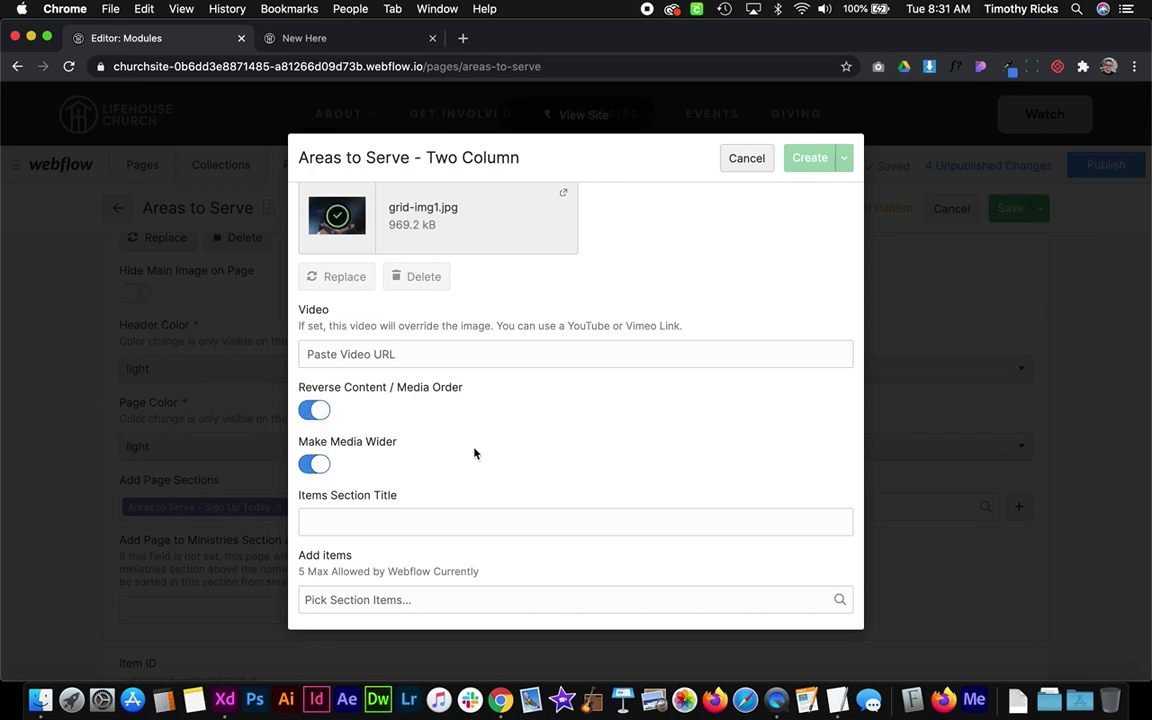
pyautogui.click(806, 157)
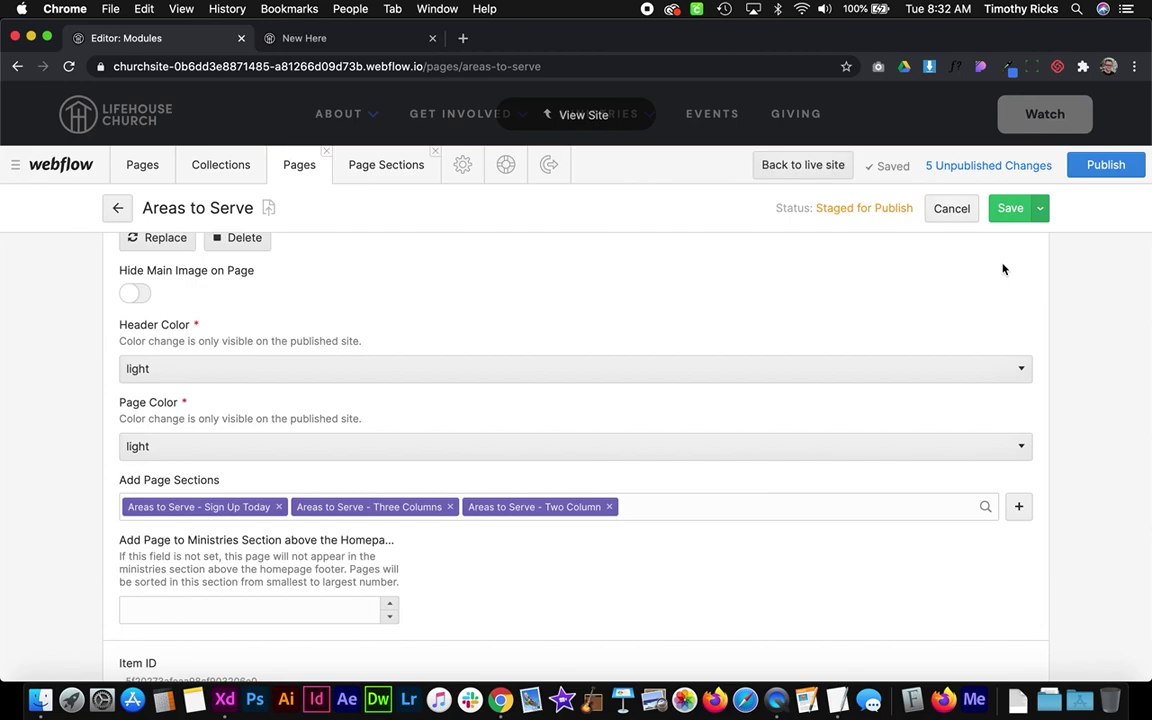
# - Save the Areas to Serve entry and review the page down to the new two-column section
pyautogui.click(1008, 207)
pyautogui.click(594, 113)
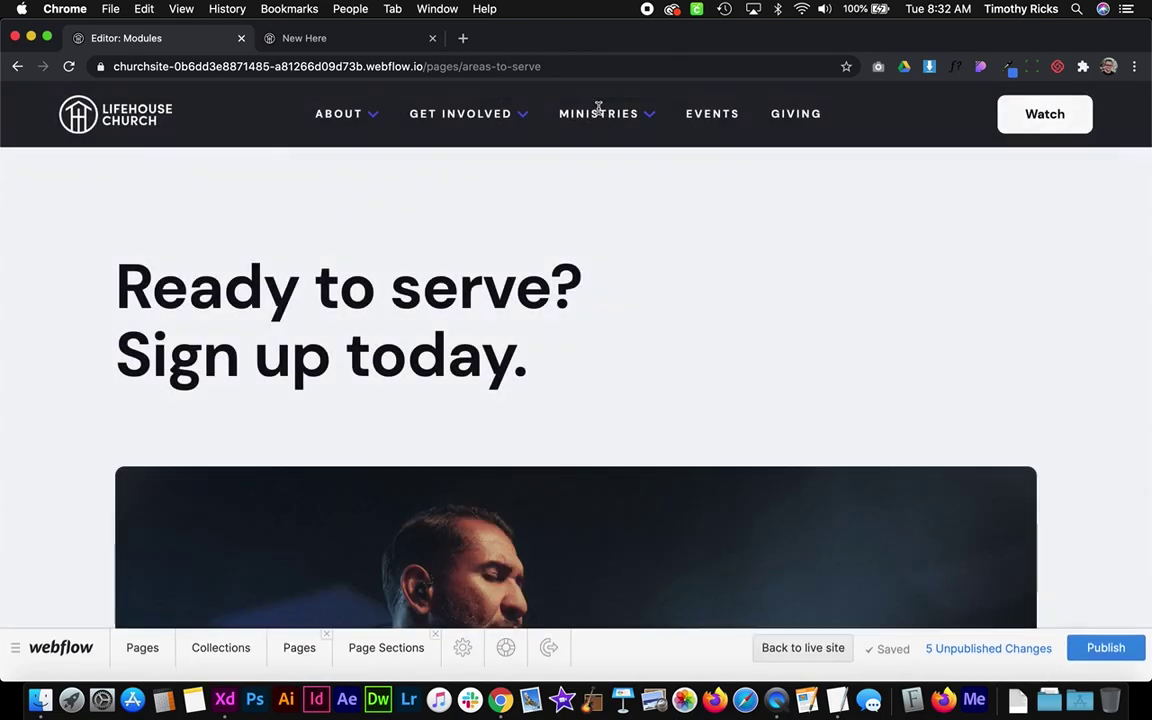
pyautogui.scroll(-1, 635, 370)
pyautogui.scroll(1, 548, 226)
pyautogui.scroll(-5, 538, 409)
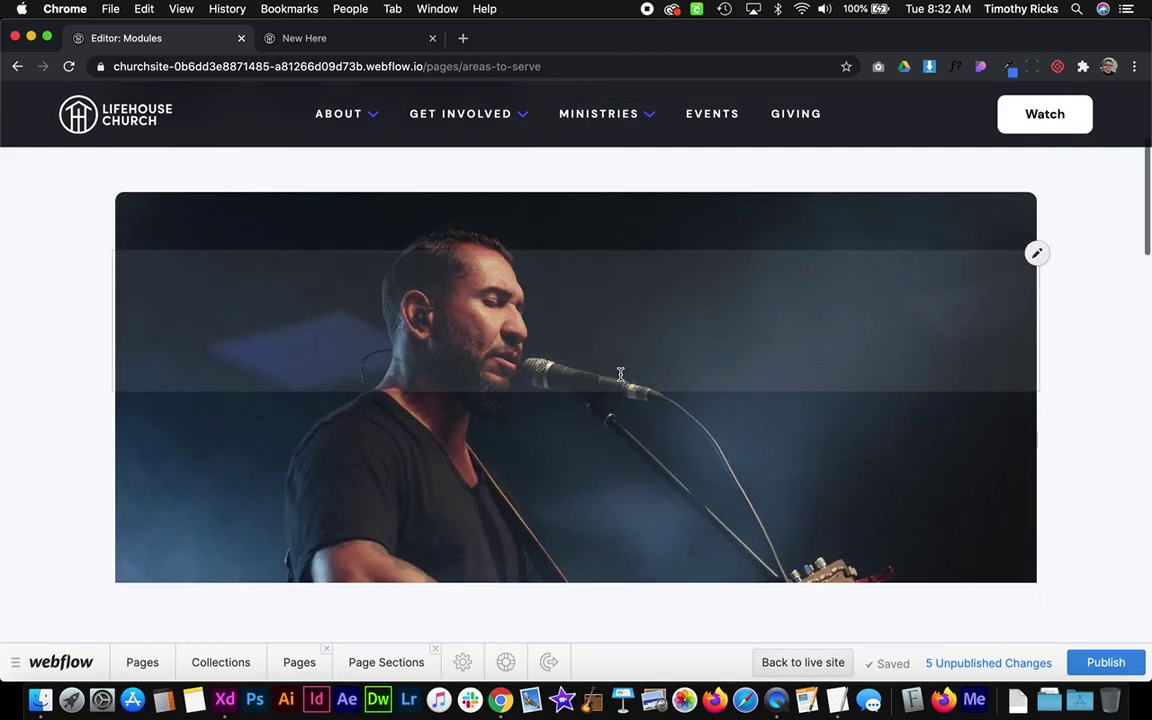
pyautogui.scroll(5, 620, 375)
pyautogui.scroll(-10, 570, 402)
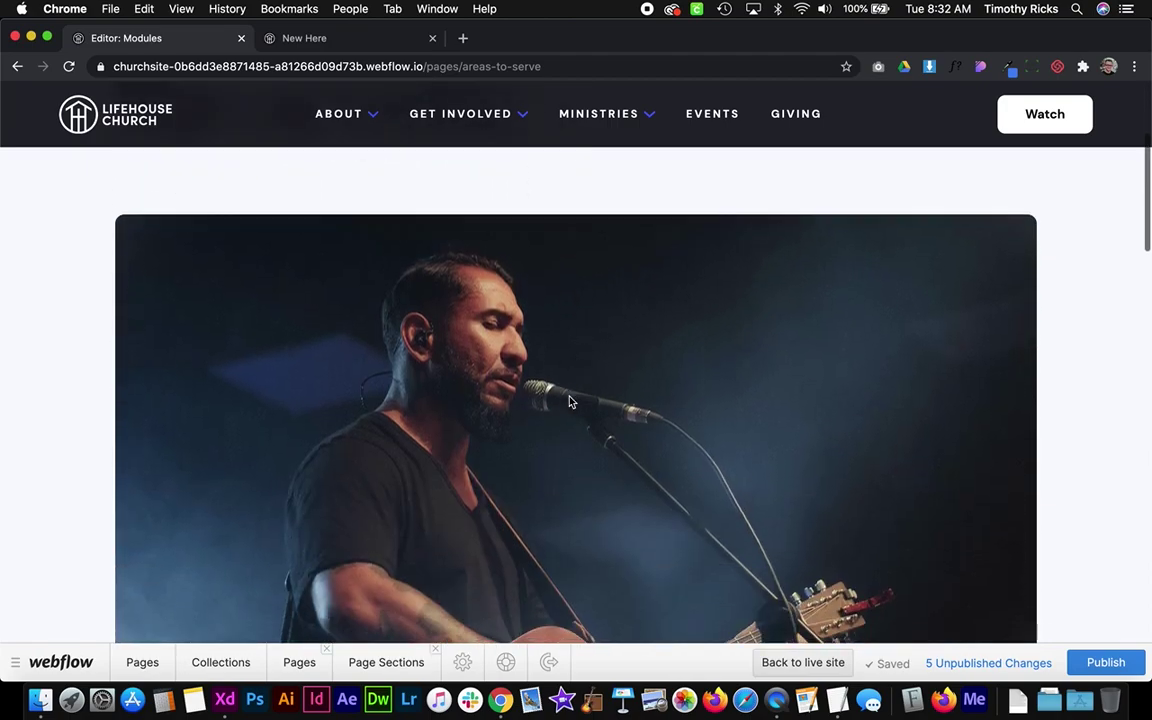
pyautogui.scroll(-10, 522, 443)
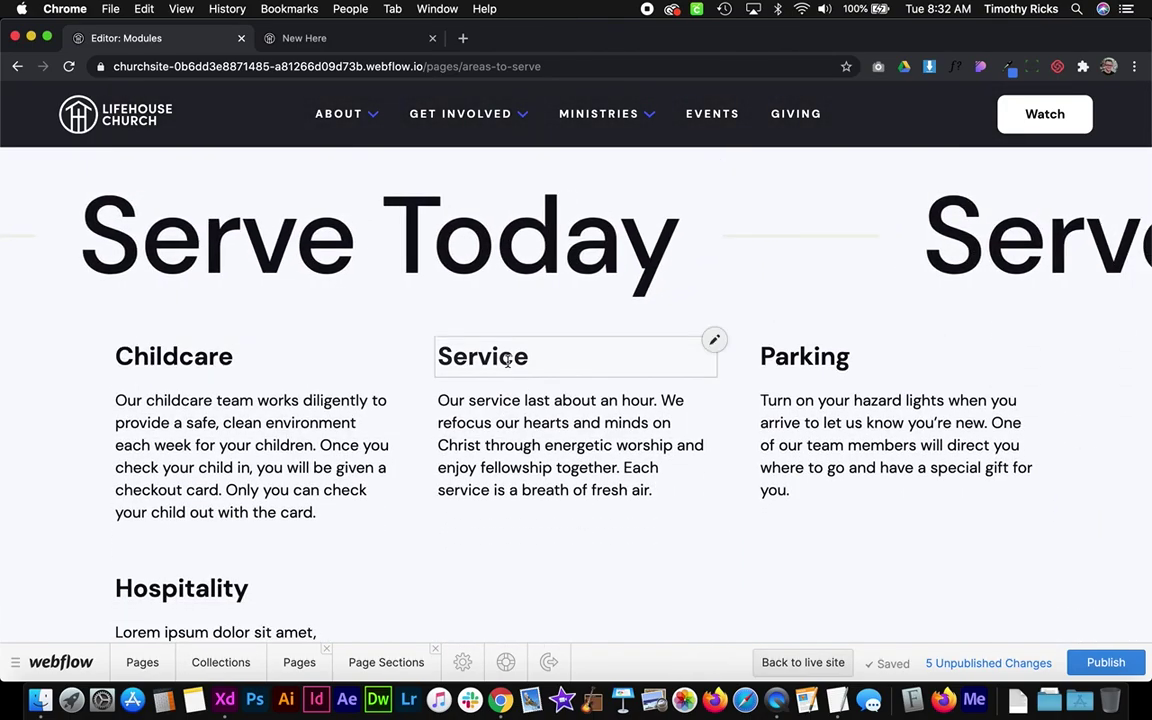
pyautogui.scroll(-3, 575, 380)
pyautogui.scroll(-6, 632, 333)
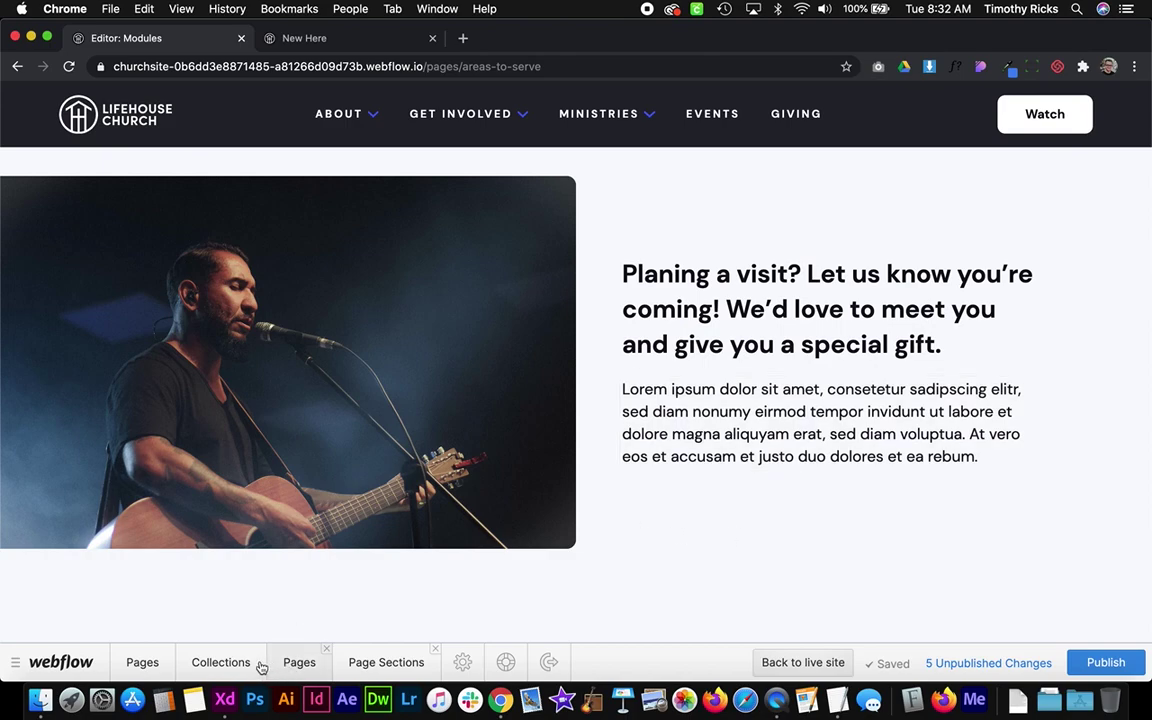
# - Reopen the Areas to Serve entry in the Pages collection and remove all three of its page sections
pyautogui.click(374, 664)
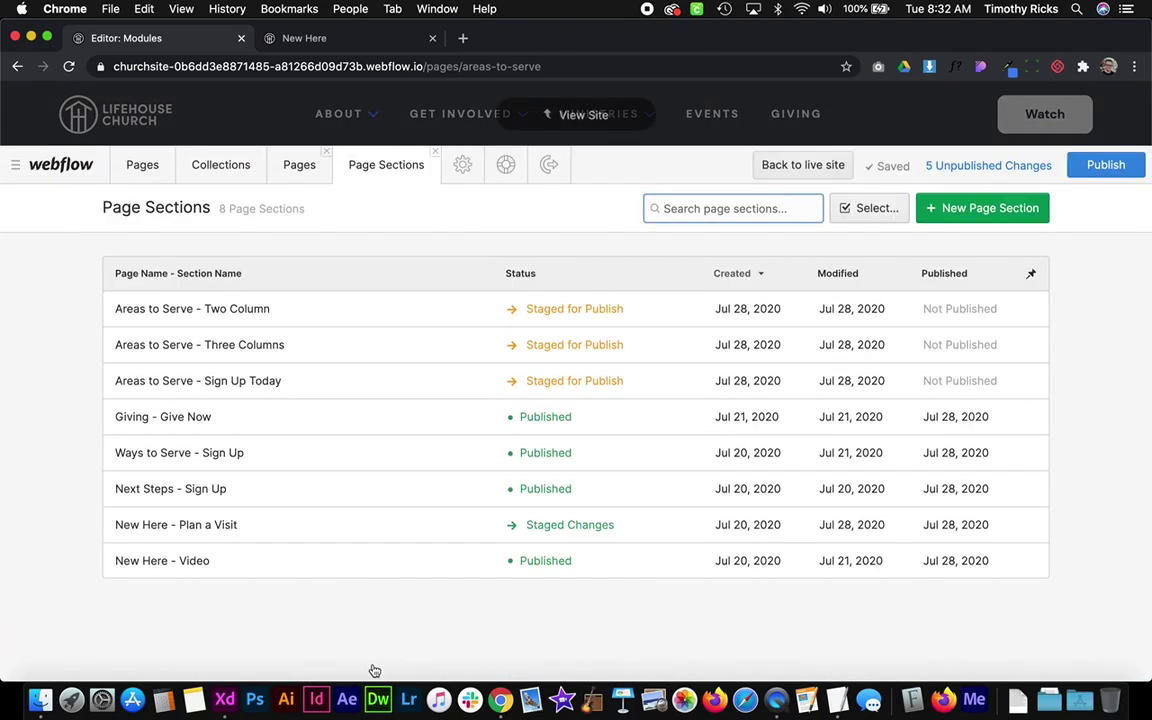
pyautogui.click(295, 166)
pyautogui.click(262, 308)
pyautogui.scroll(-8, 432, 420)
pyautogui.click(208, 374)
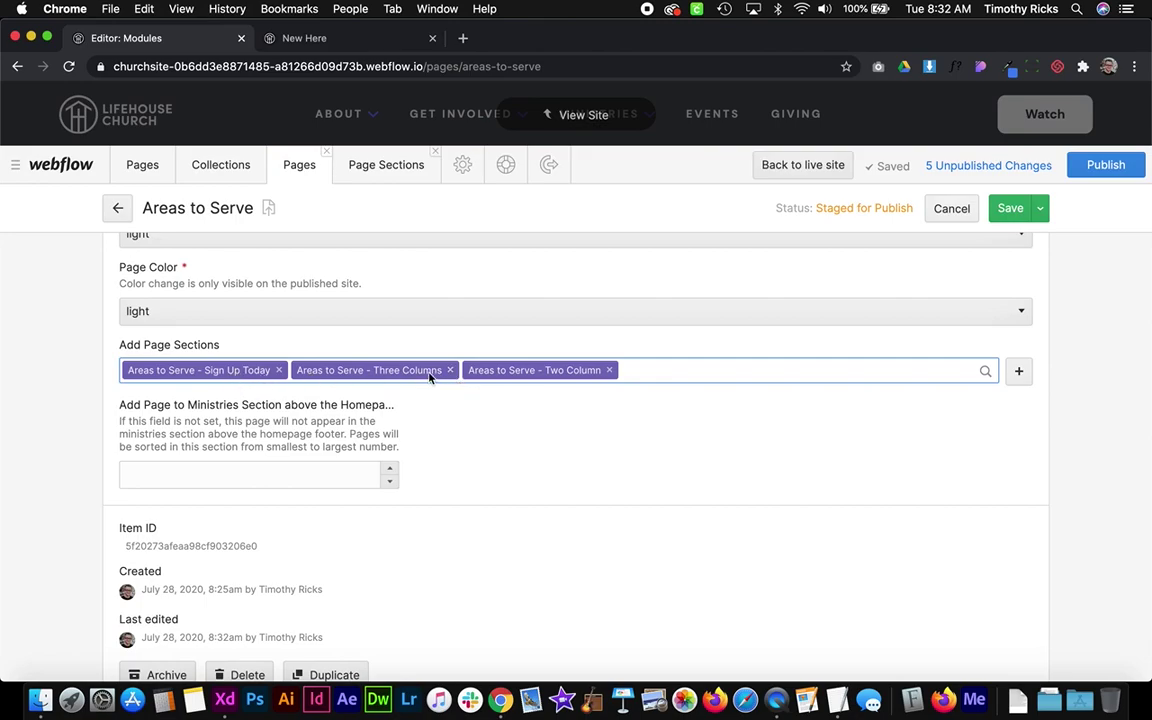
pyautogui.click(279, 371)
pyautogui.click(279, 371)
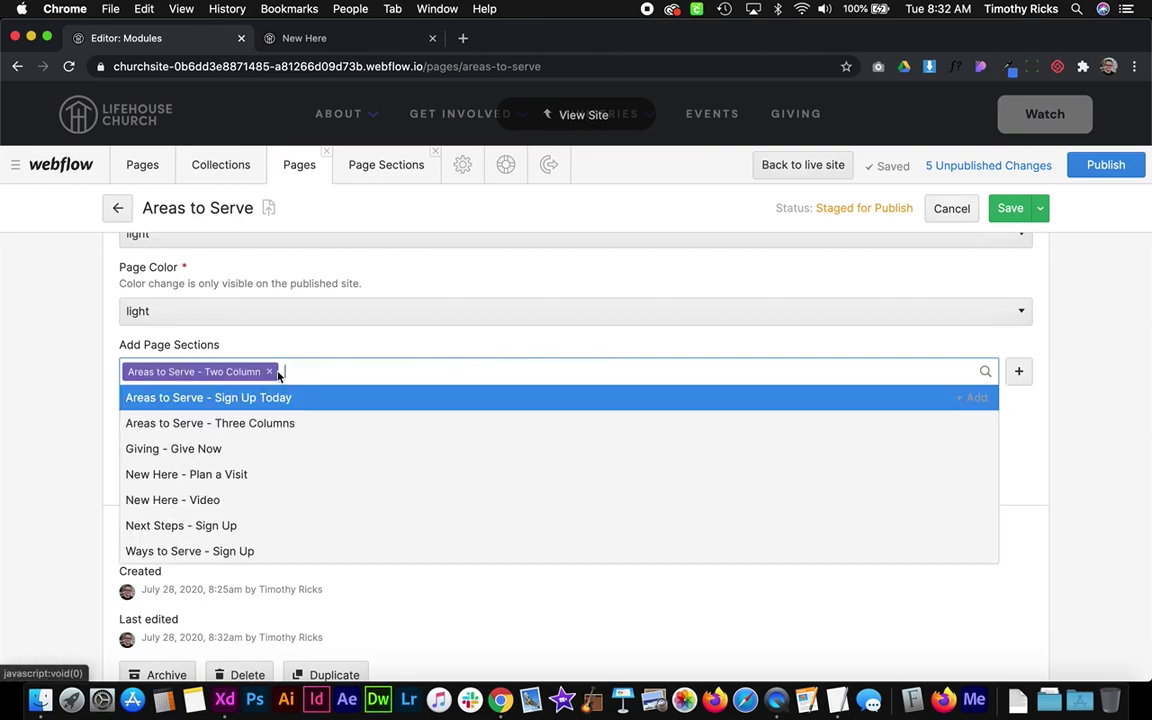
pyautogui.click(269, 371)
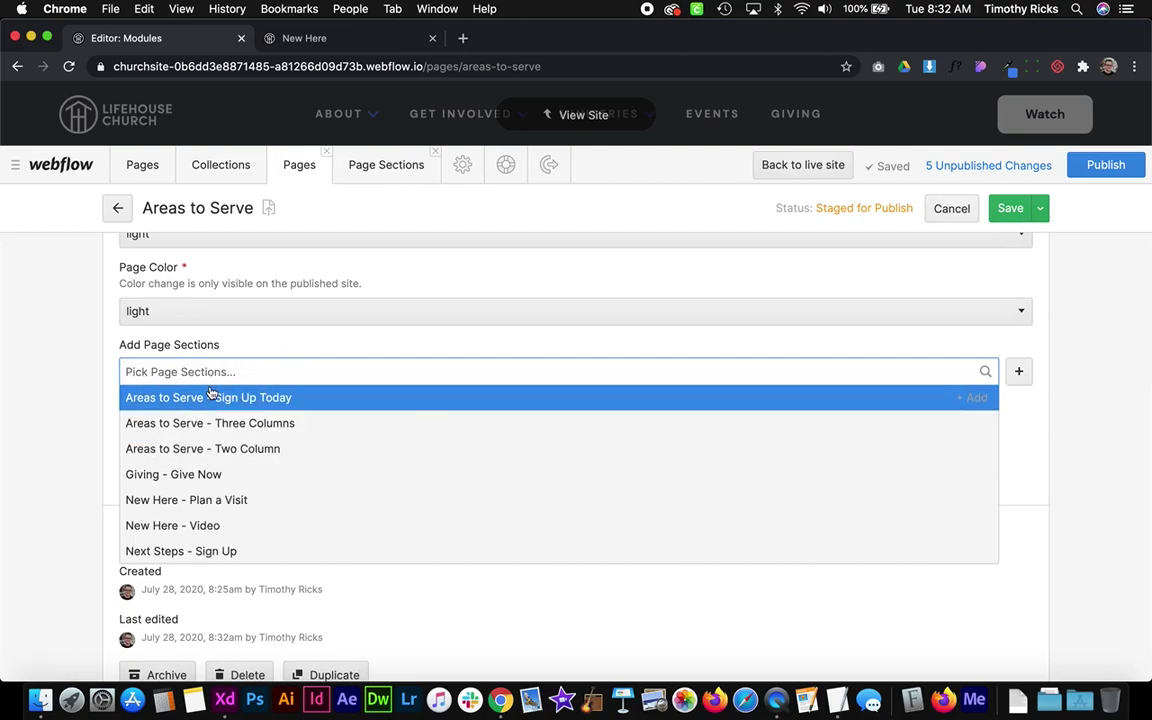
# - Add the Areas to Serve page sections back in the order Two Column, Three Columns, Sign Up Today
pyautogui.click(267, 449)
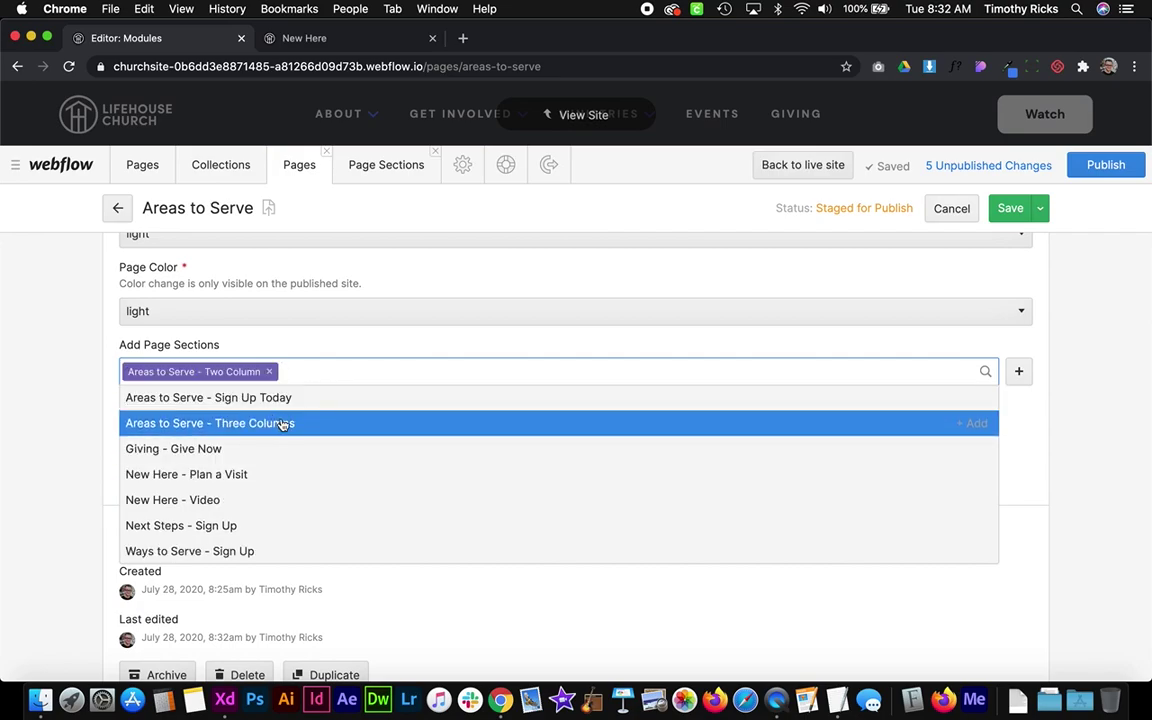
pyautogui.click(283, 424)
pyautogui.click(316, 402)
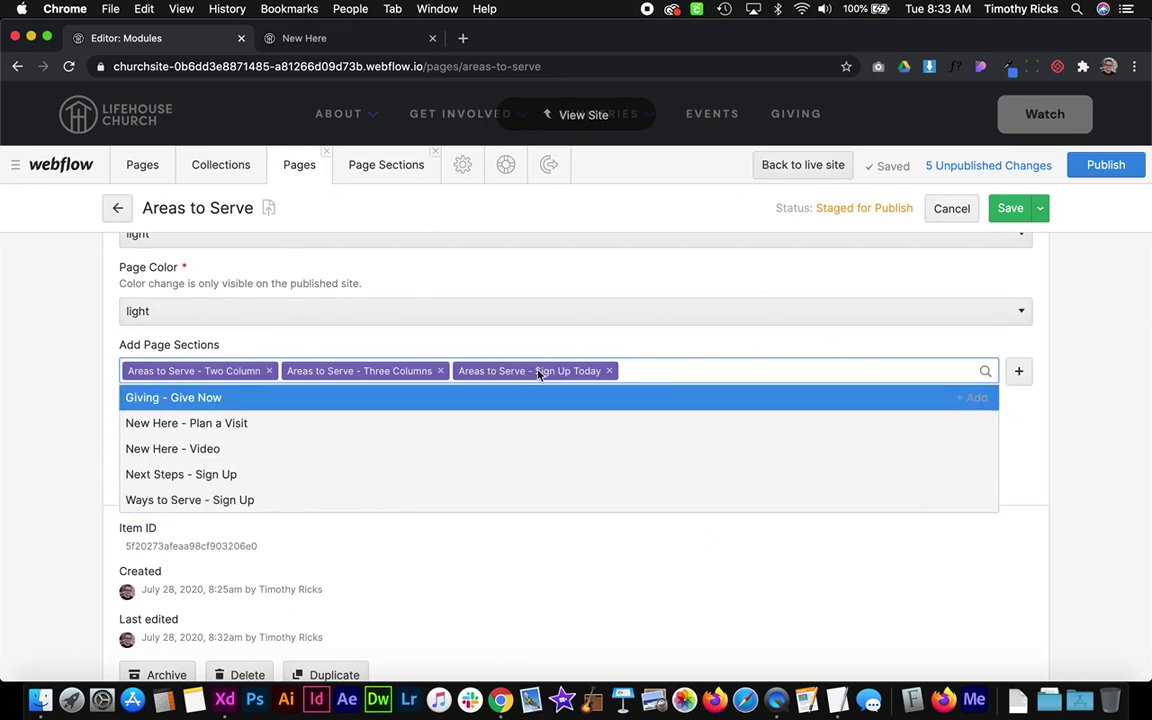
pyautogui.press('Escape')
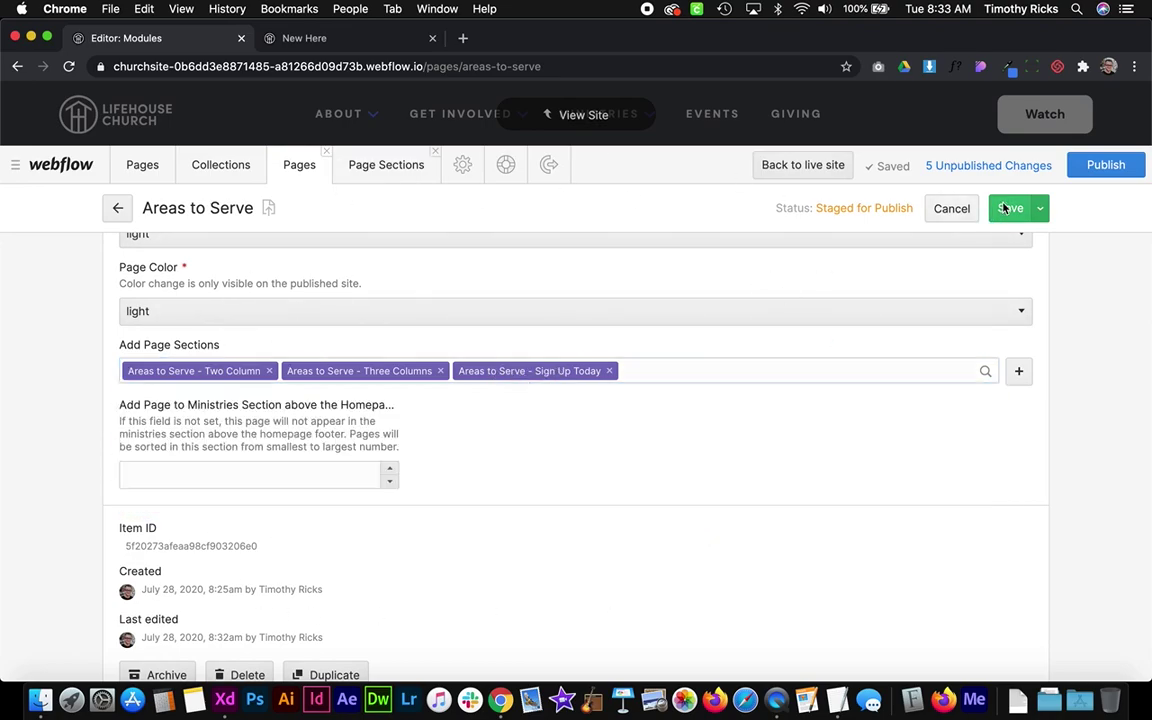
# - Save the Areas to Serve entry and look over the section entries in the Page Sections collection
pyautogui.click(300, 166)
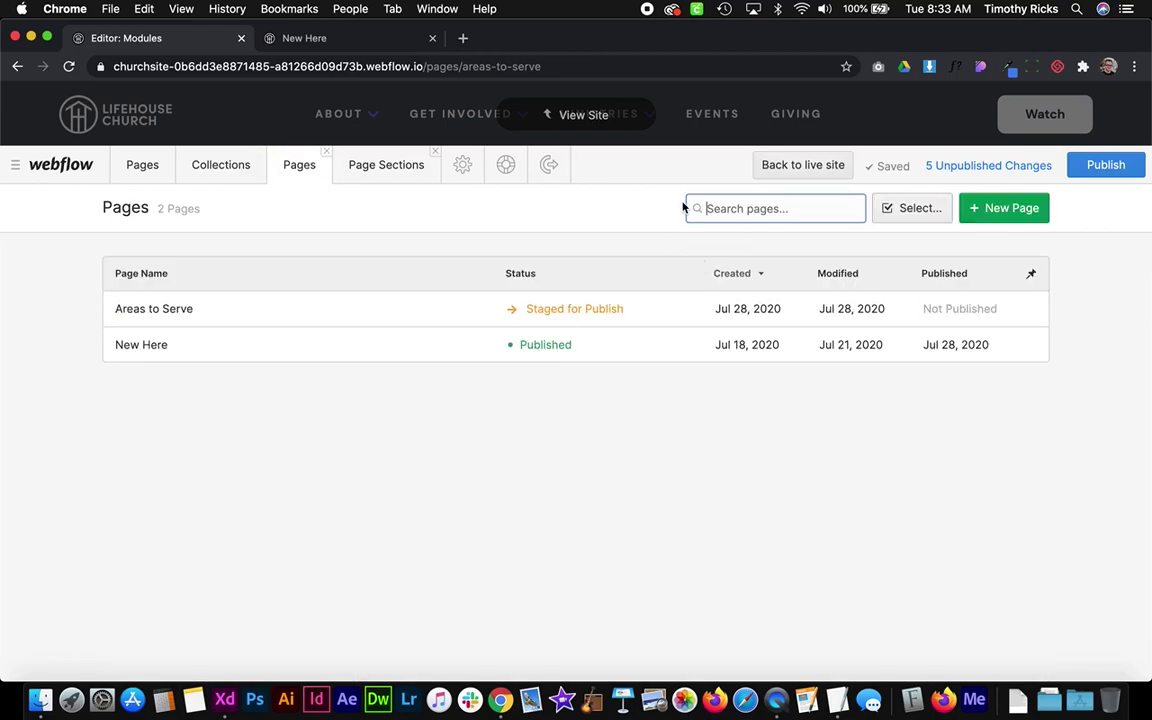
pyautogui.click(220, 166)
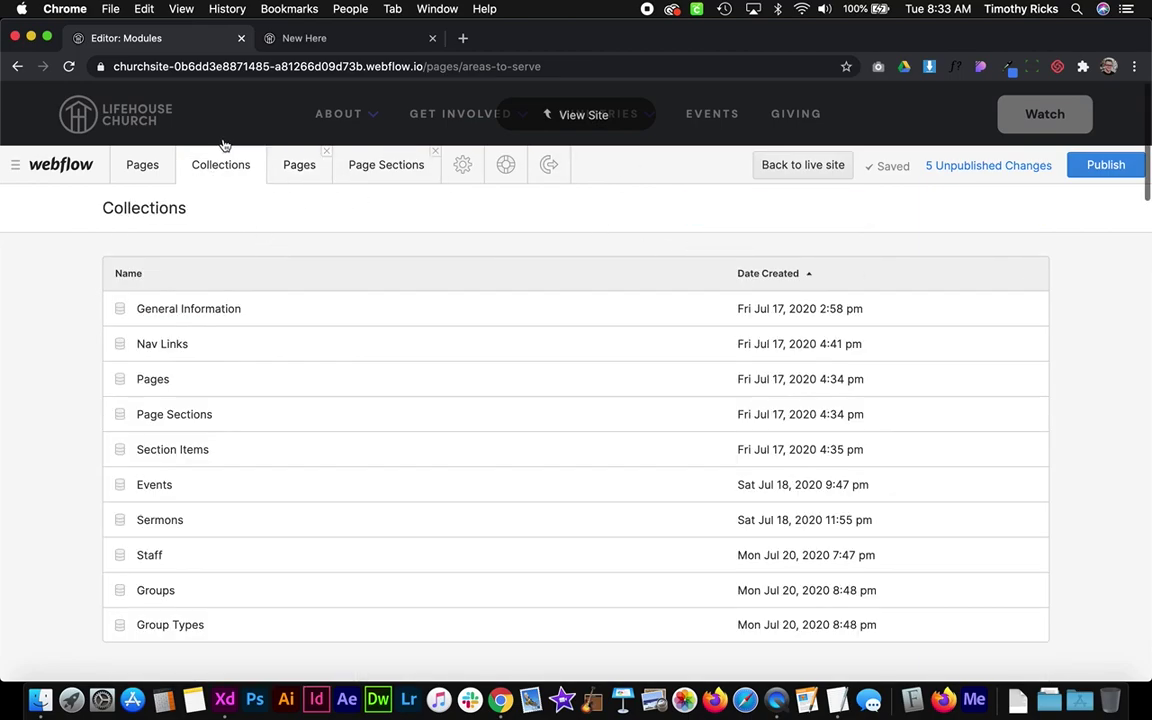
pyautogui.click(225, 421)
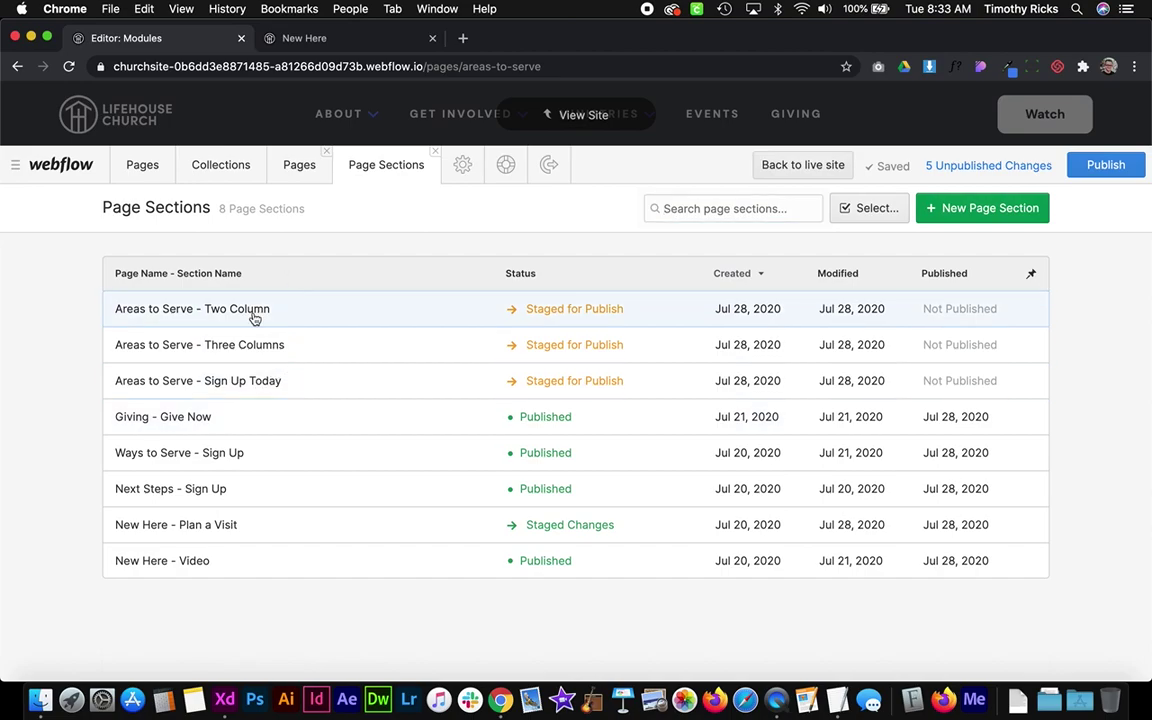
pyautogui.click(255, 319)
# - Return to the Areas to Serve page and review the reordered sections down to the footer and back up to the heading
pyautogui.click(572, 114)
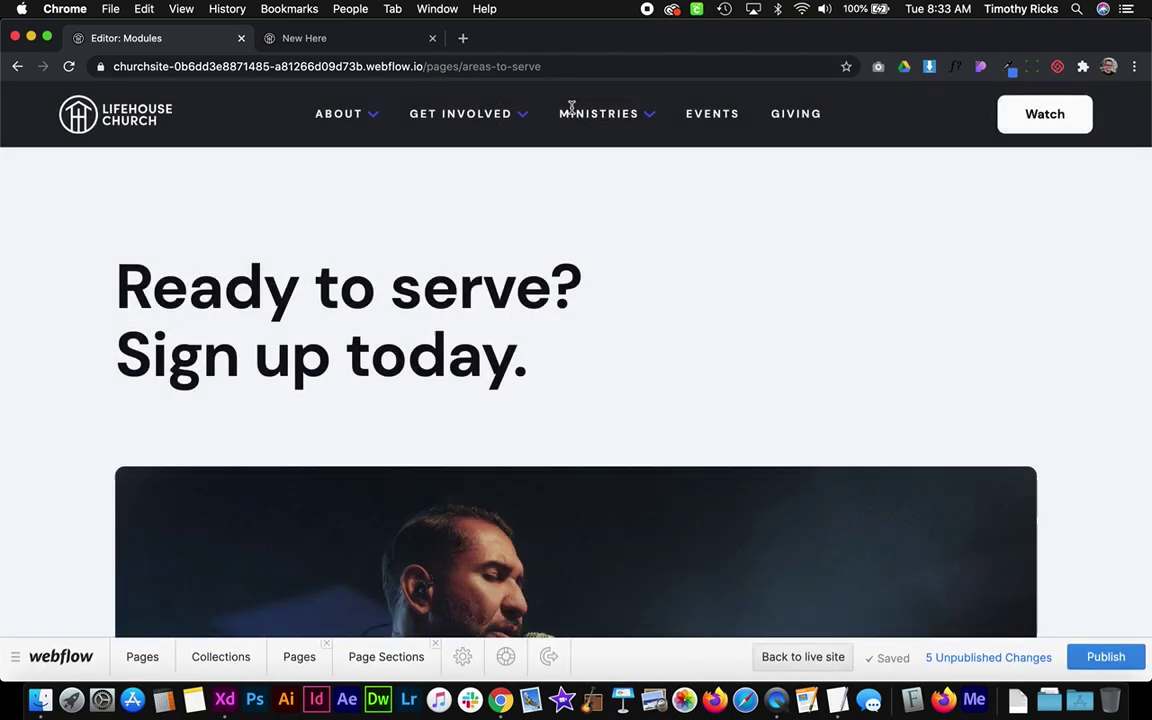
pyautogui.scroll(-3, 625, 245)
pyautogui.scroll(-6, 660, 330)
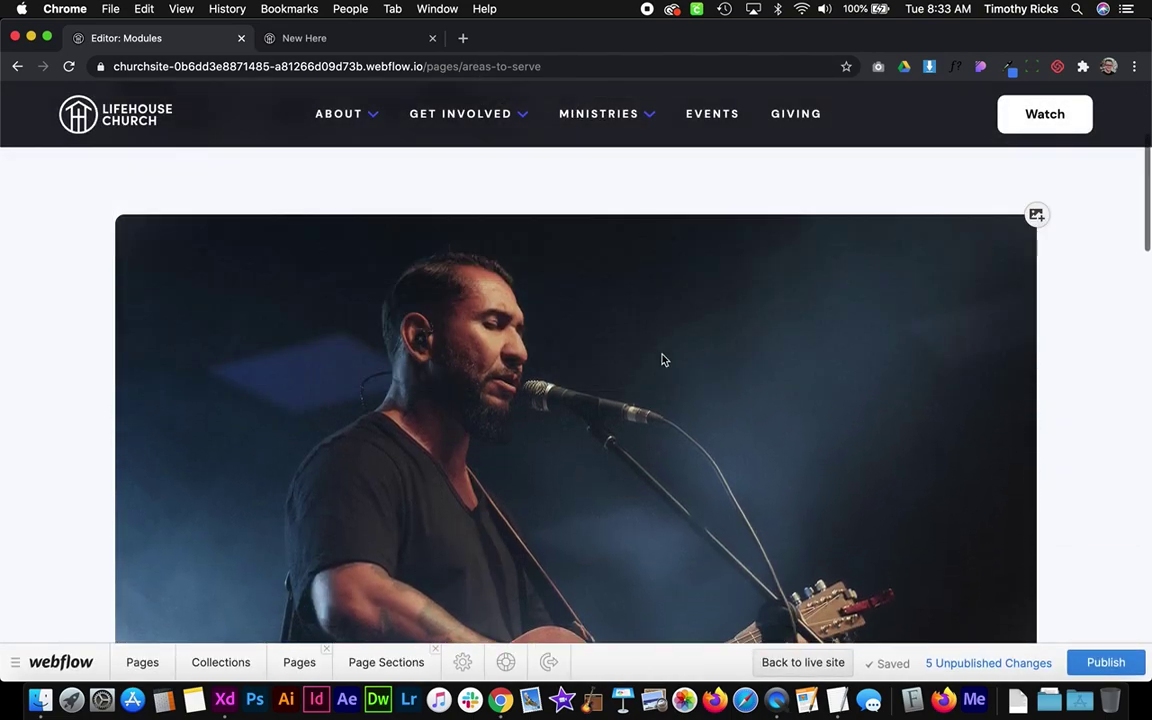
pyautogui.scroll(-3, 640, 305)
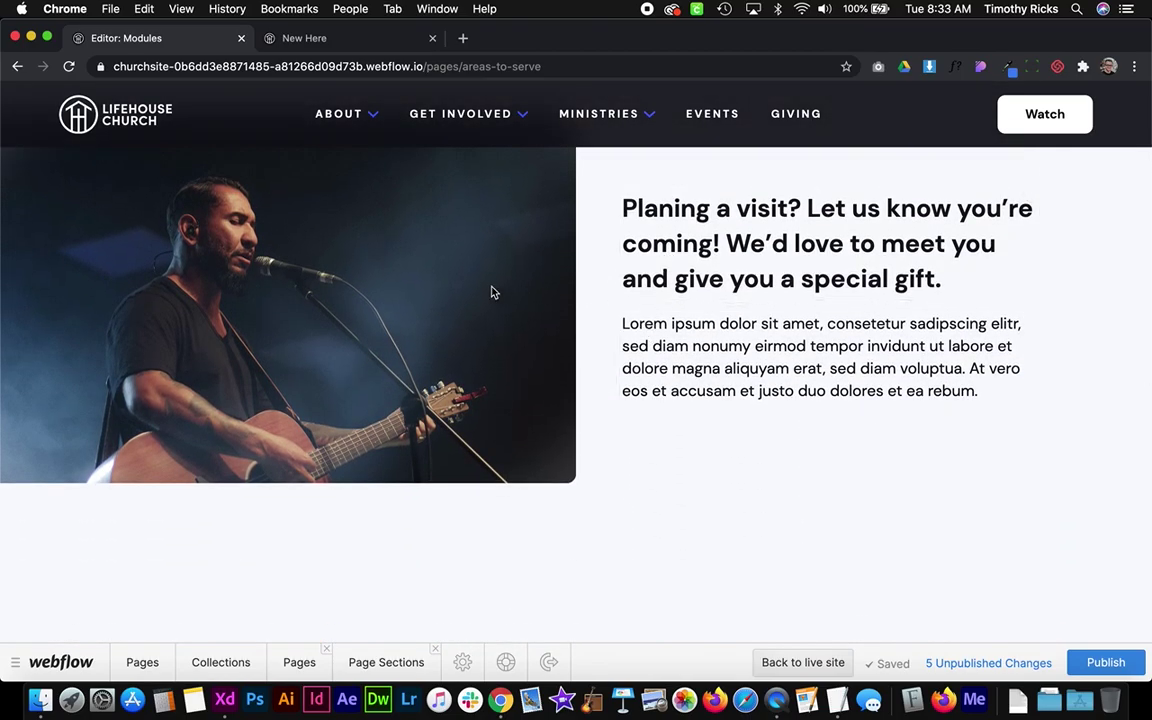
pyautogui.scroll(-5, 579, 342)
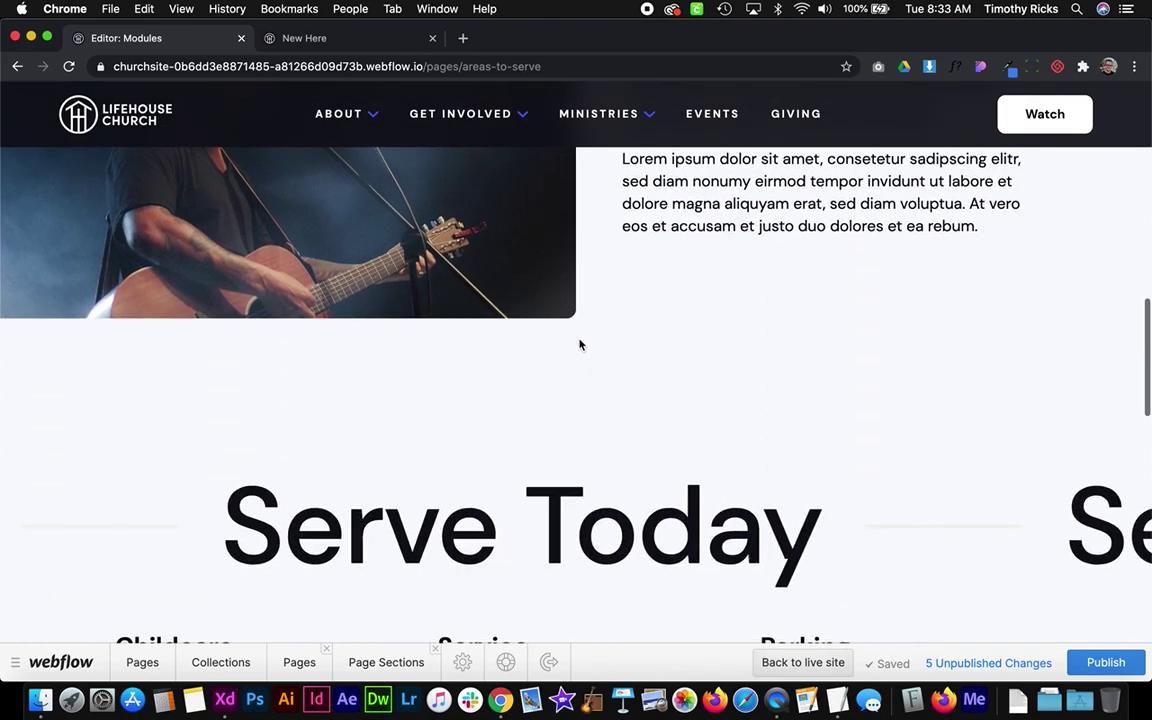
pyautogui.scroll(-8, 579, 342)
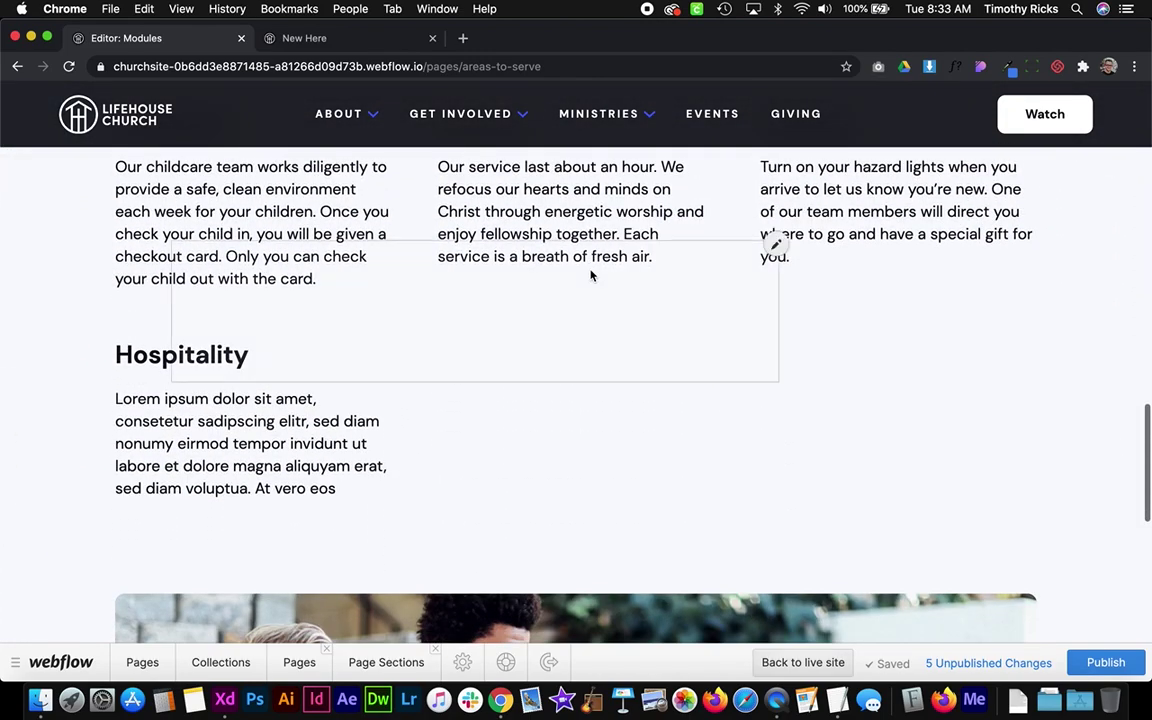
pyautogui.scroll(-10, 570, 357)
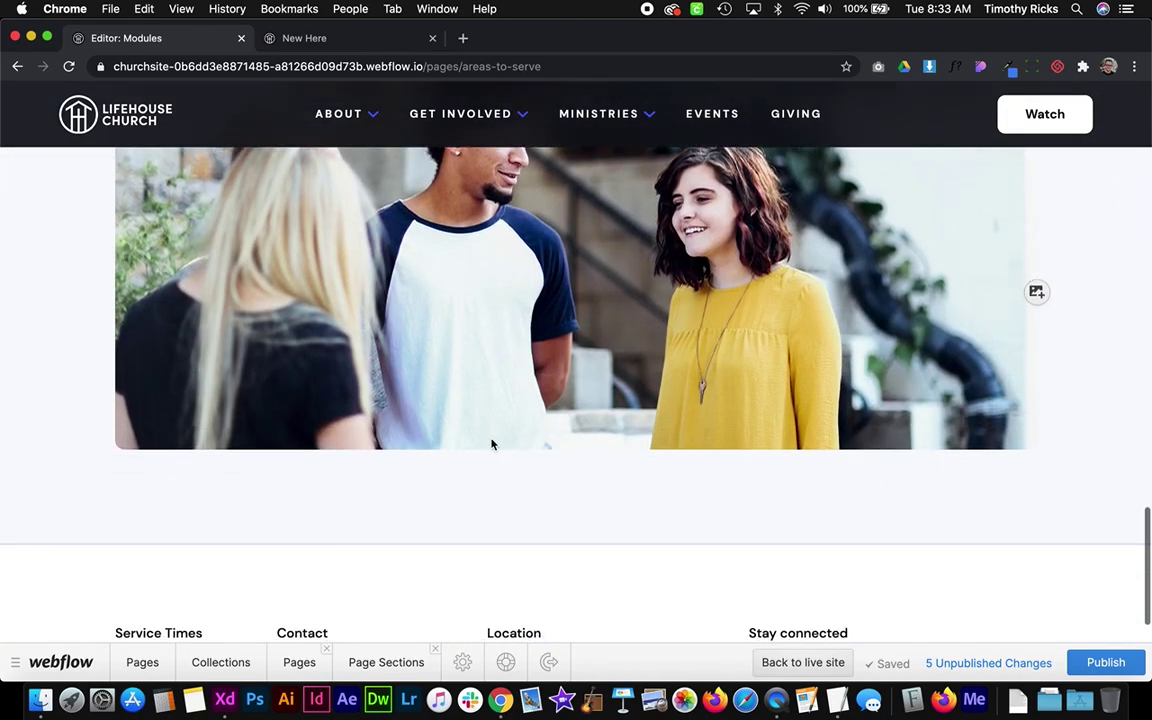
pyautogui.scroll(3, 563, 350)
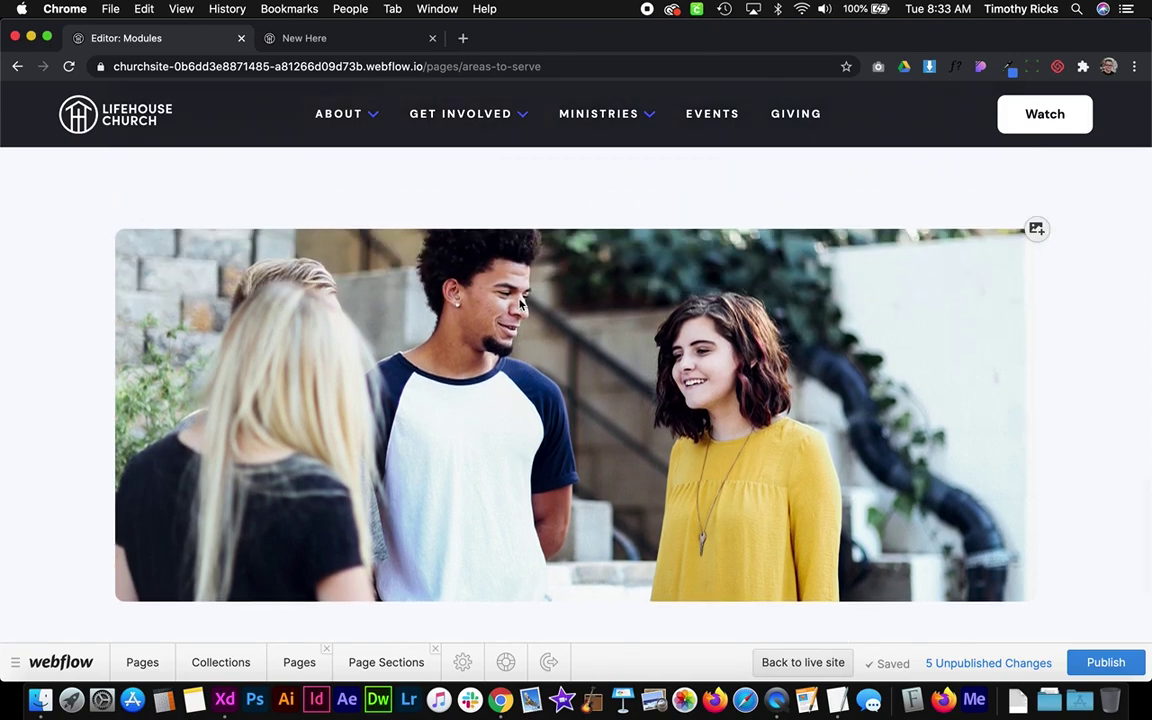
pyautogui.scroll(1, 528, 328)
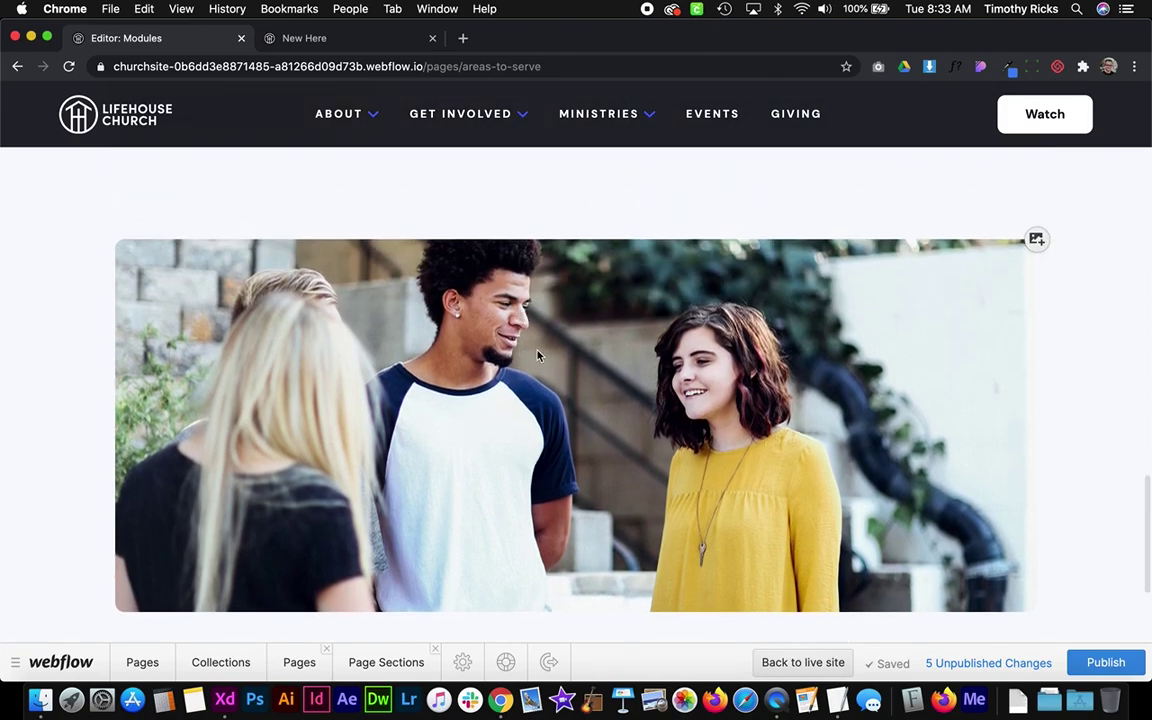
pyautogui.scroll(15, 537, 355)
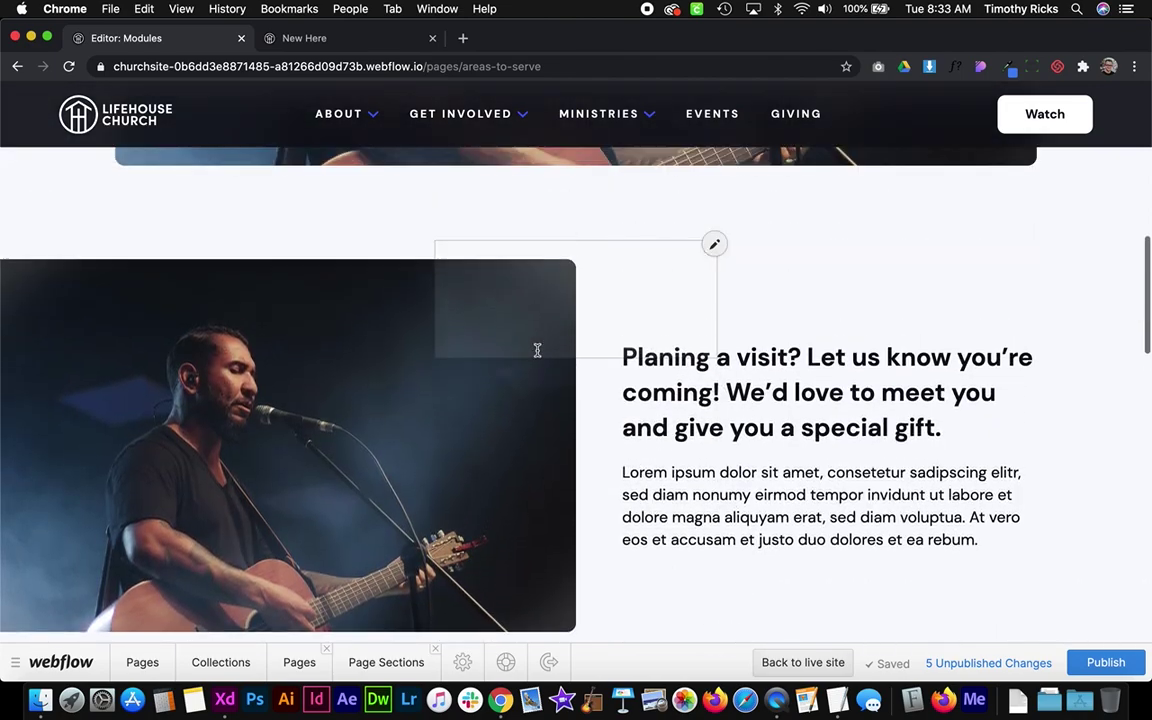
pyautogui.scroll(10, 537, 350)
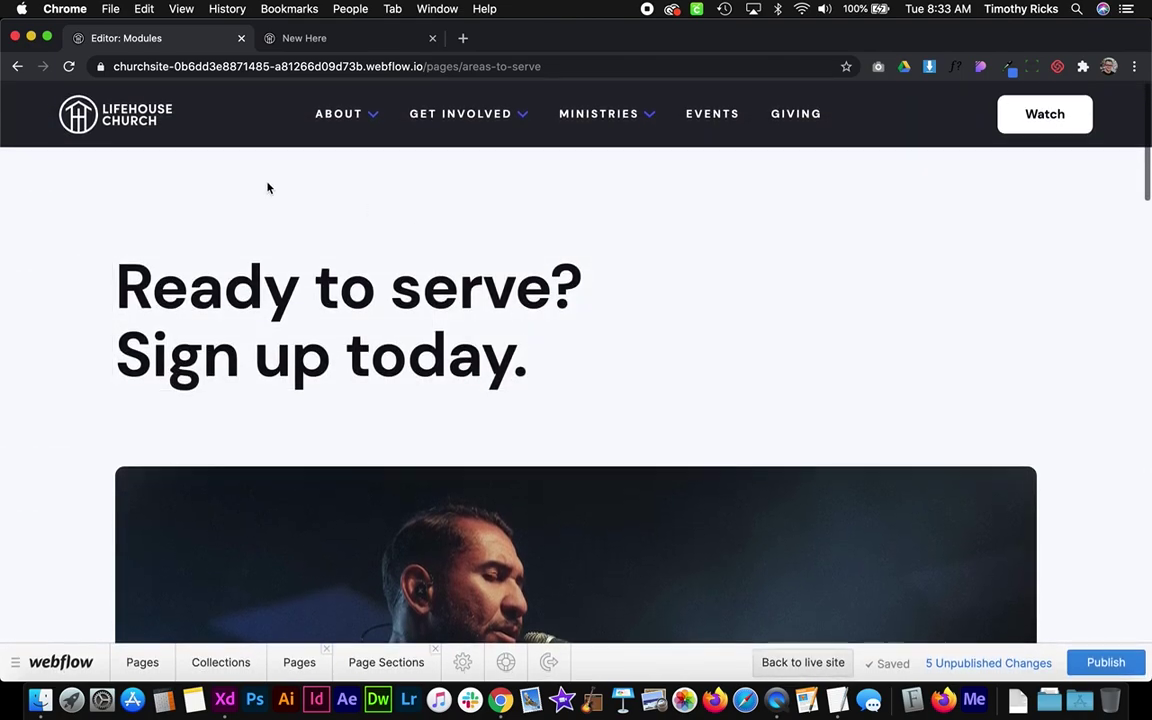
# - Go to the Webflow dashboard and open the Tutorial project in the Designer
pyautogui.click(240, 66)
pyautogui.write('web')
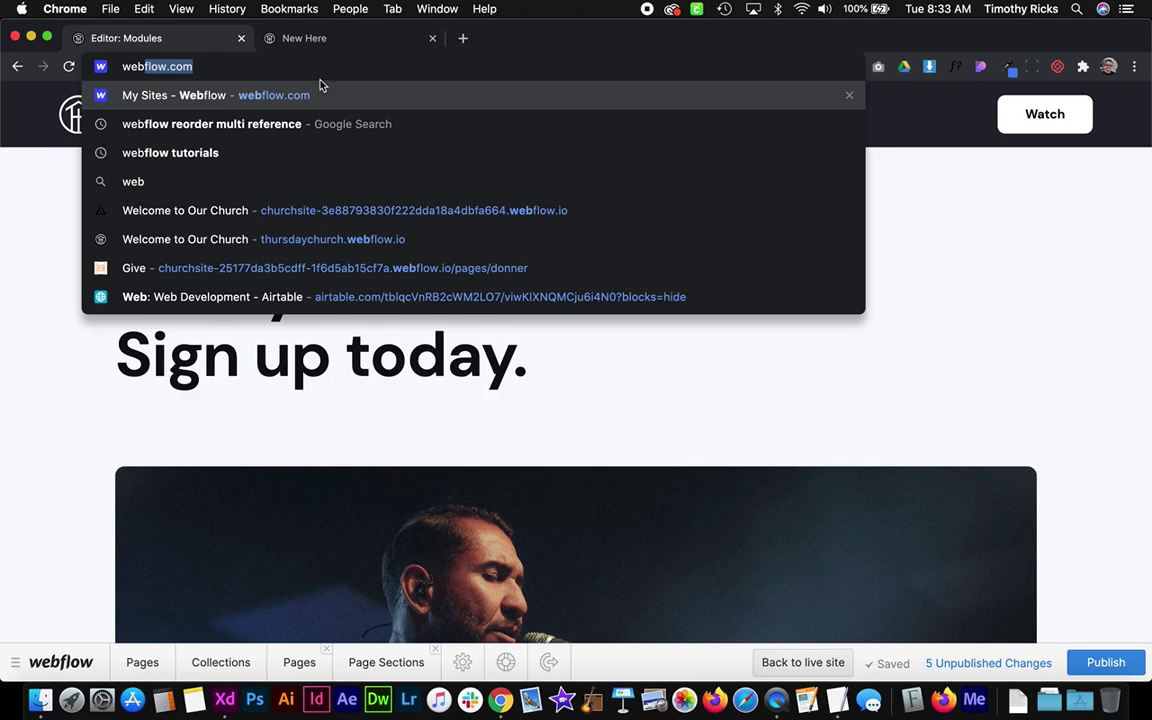
pyautogui.press('Return')
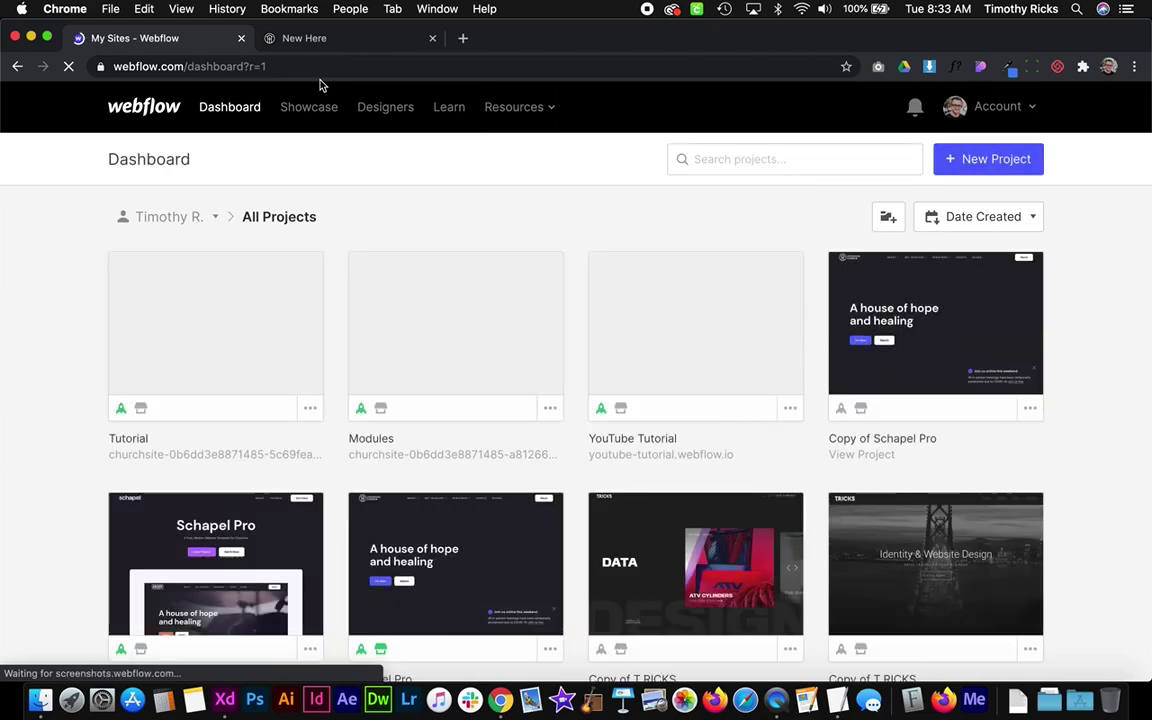
pyautogui.click(228, 290)
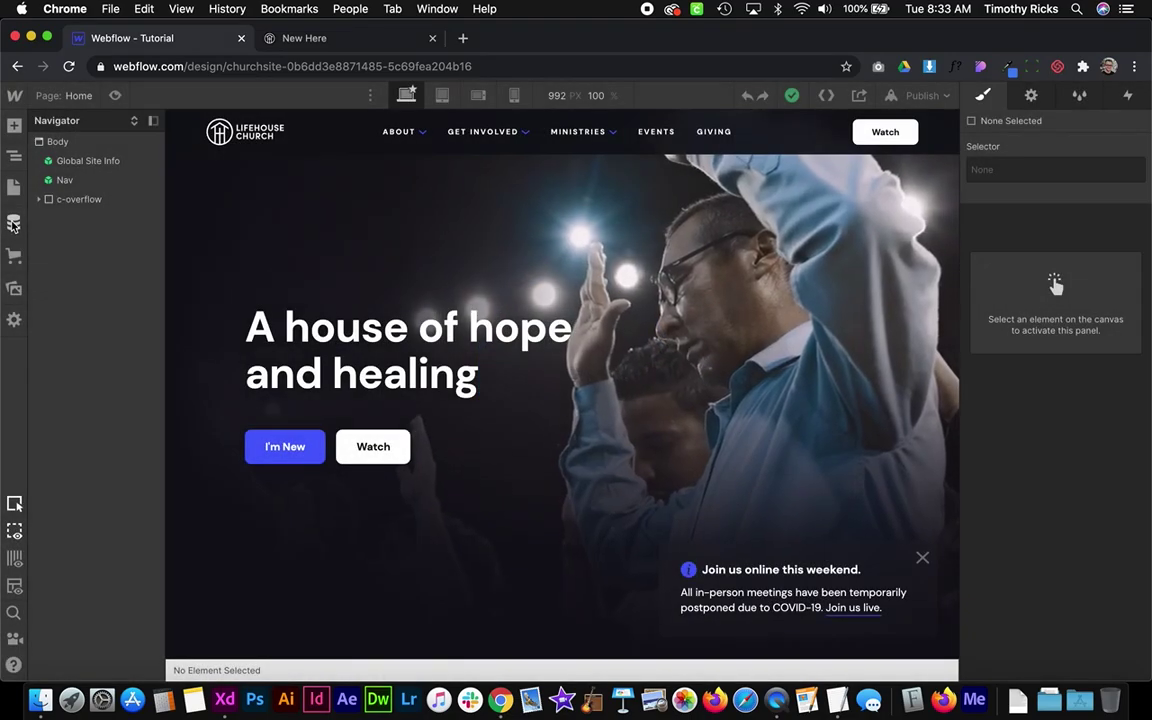
# - Look over the project's CMS collections and open the Pages Template from the CMS collection pages
pyautogui.click(13, 223)
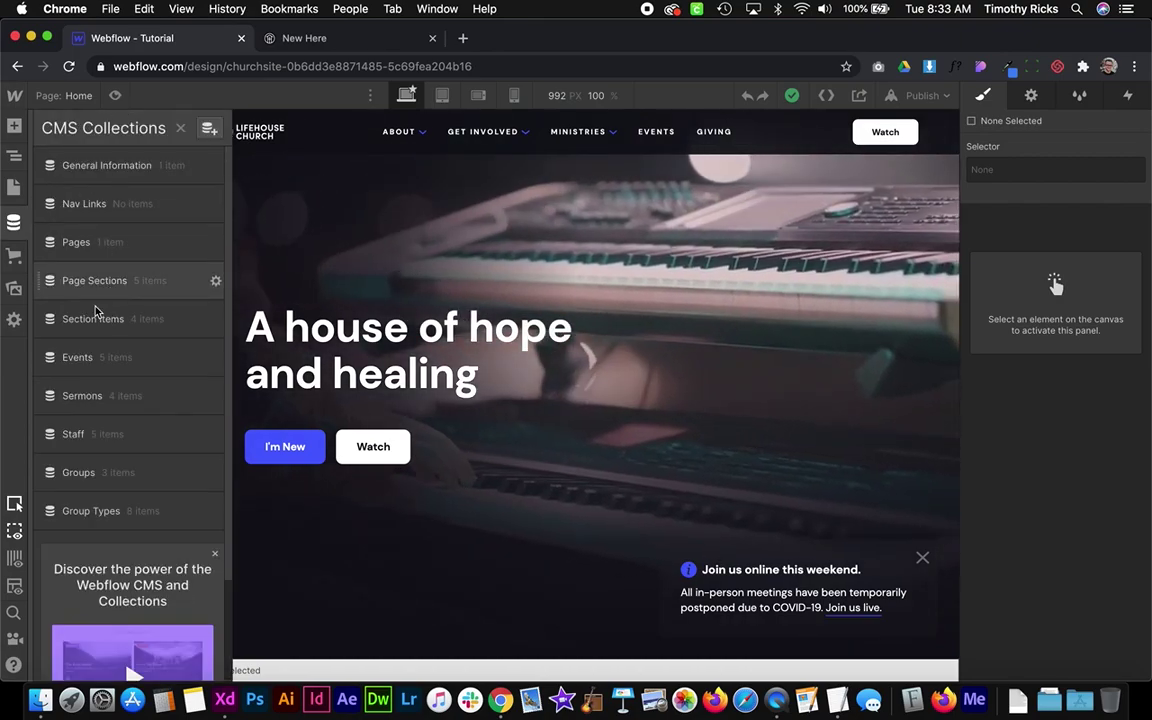
pyautogui.click(12, 189)
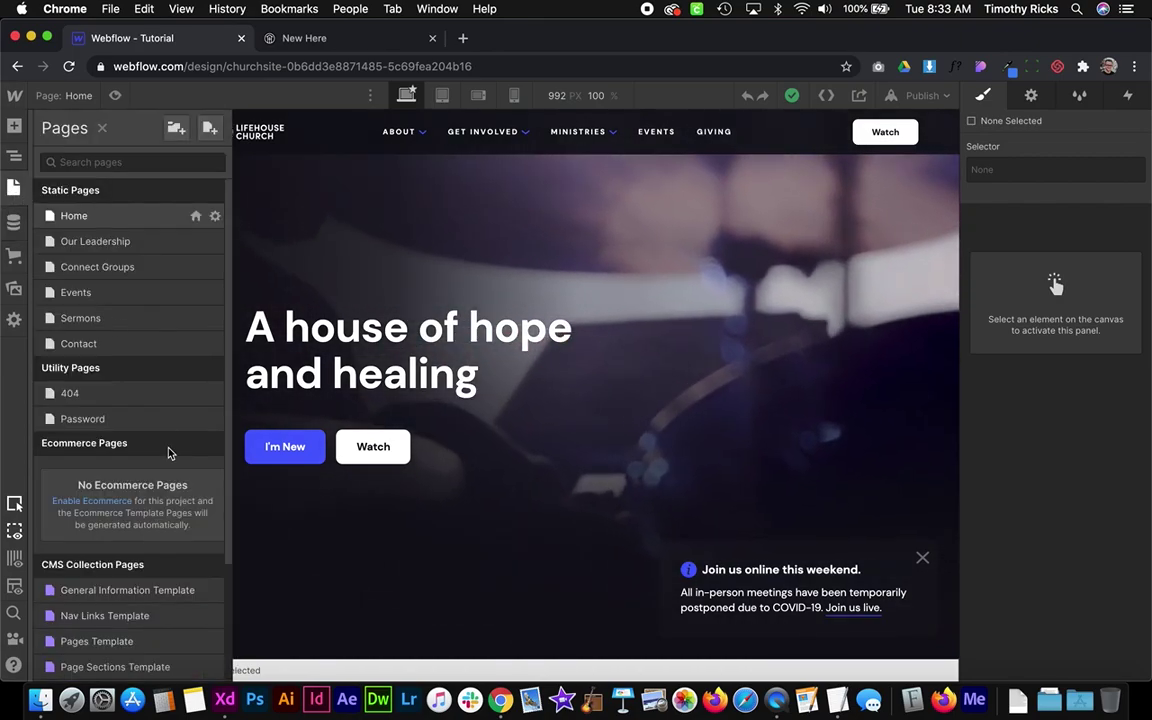
pyautogui.scroll(-3, 170, 450)
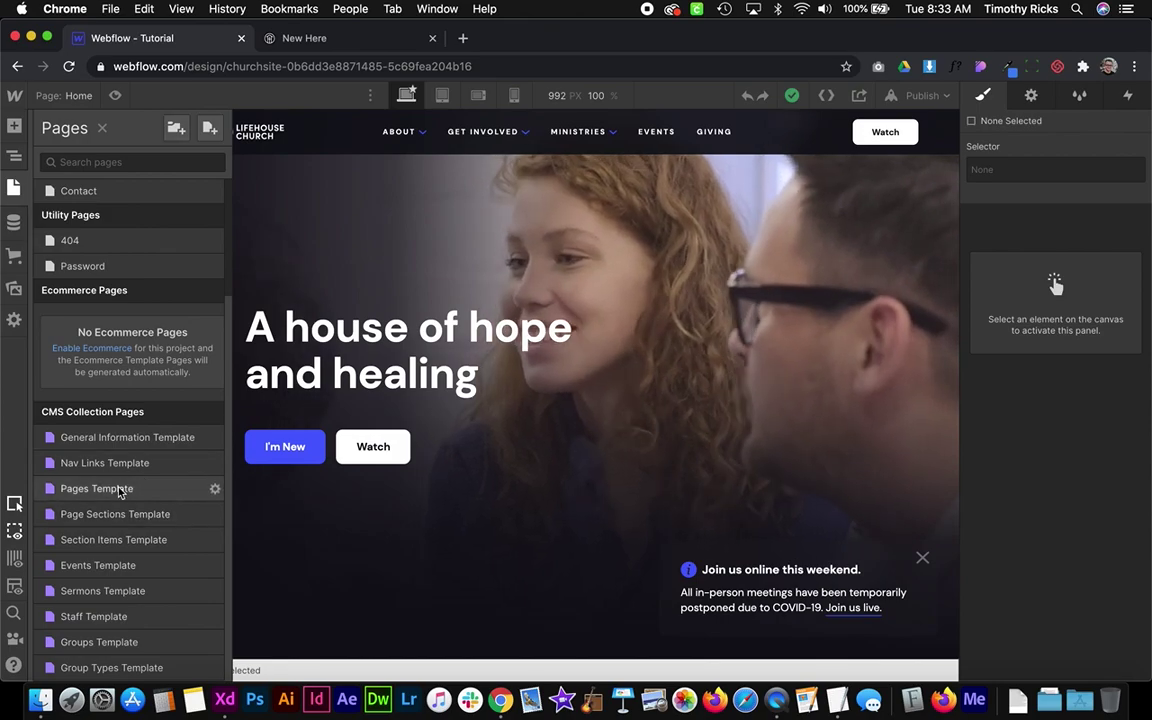
pyautogui.click(118, 489)
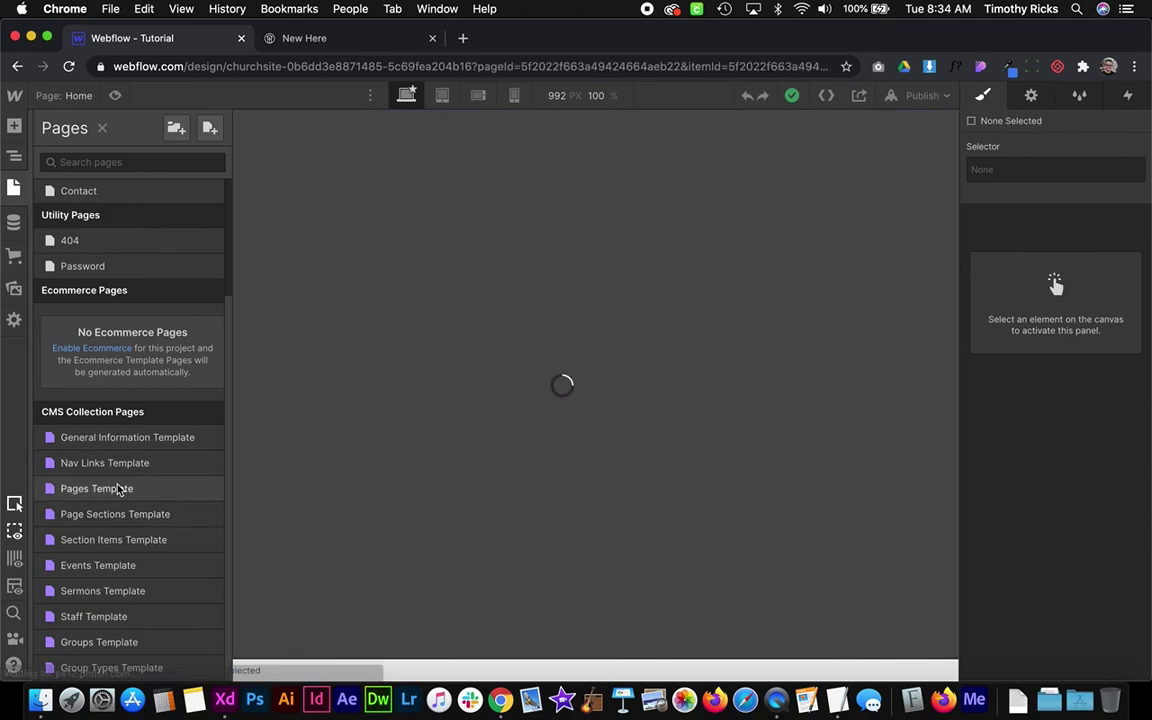
# - Select and examine the template's two-column section with its heading, paragraph, button and image
pyautogui.scroll(-5, 509, 293)
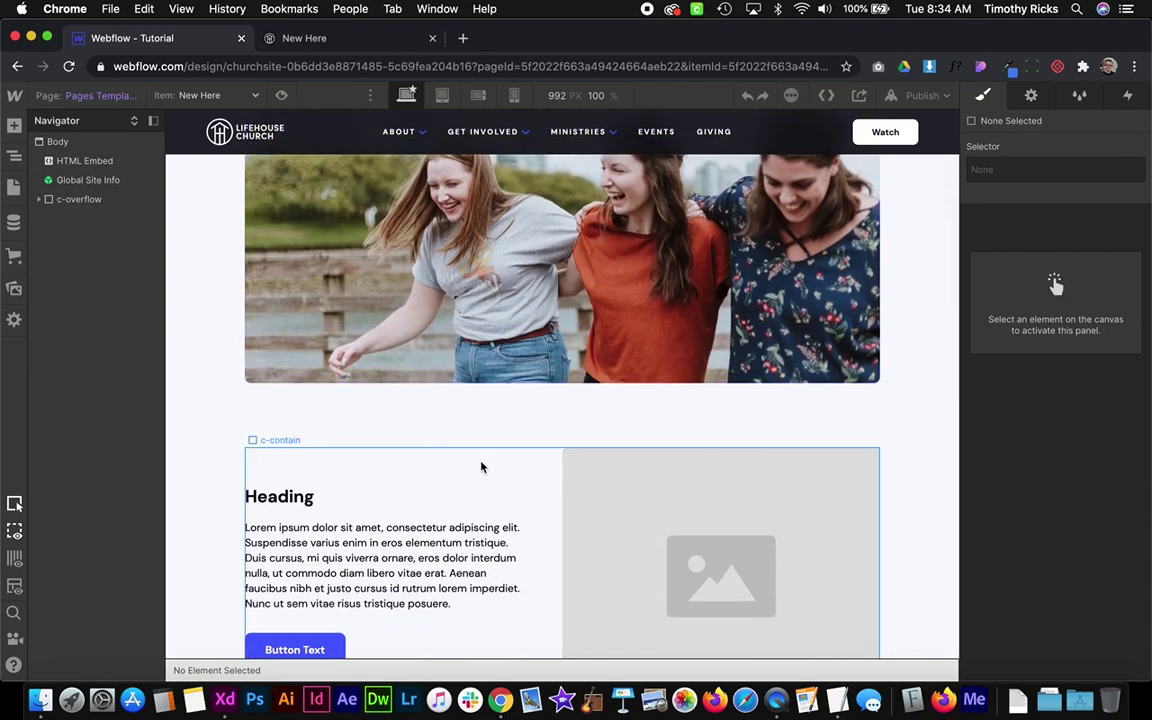
pyautogui.scroll(-6, 481, 467)
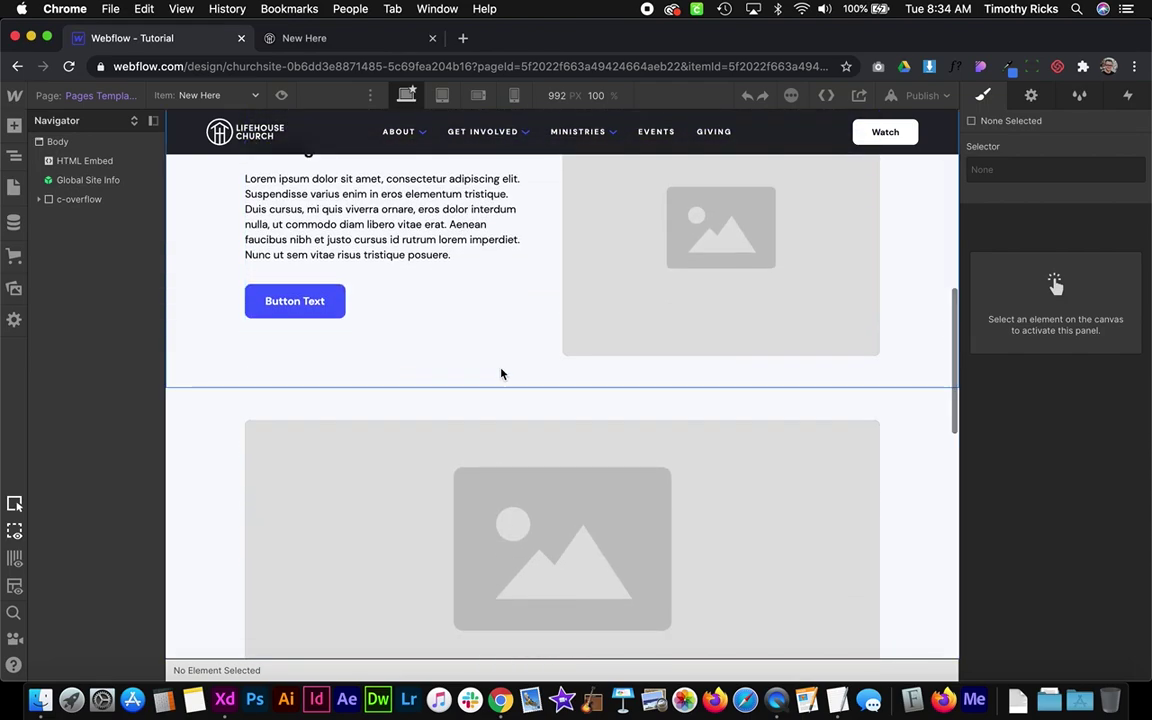
pyautogui.click(501, 374)
pyautogui.scroll(4, 458, 427)
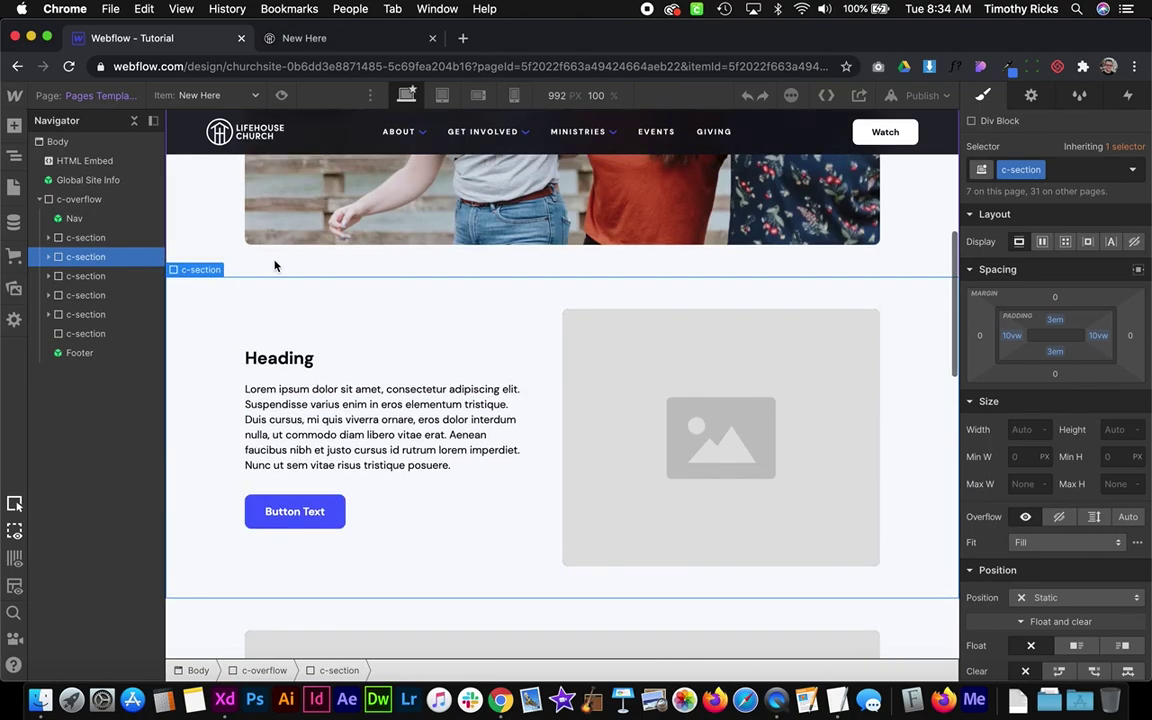
pyautogui.scroll(-2, 935, 337)
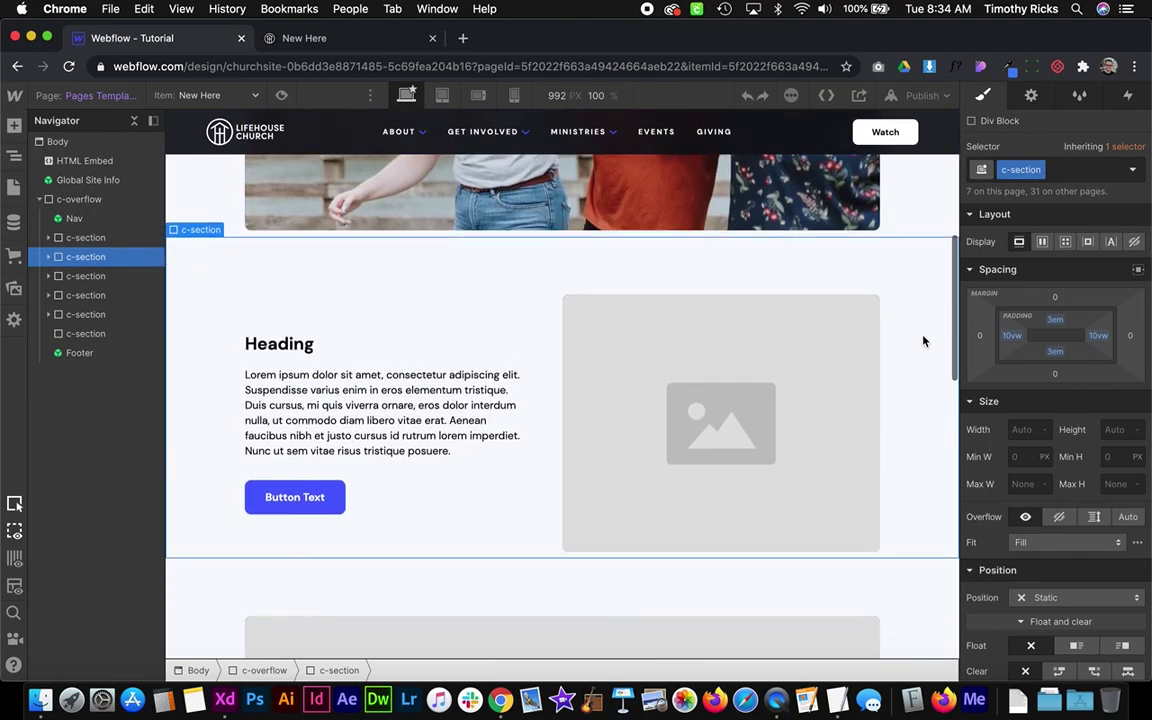
pyautogui.scroll(-7, 715, 326)
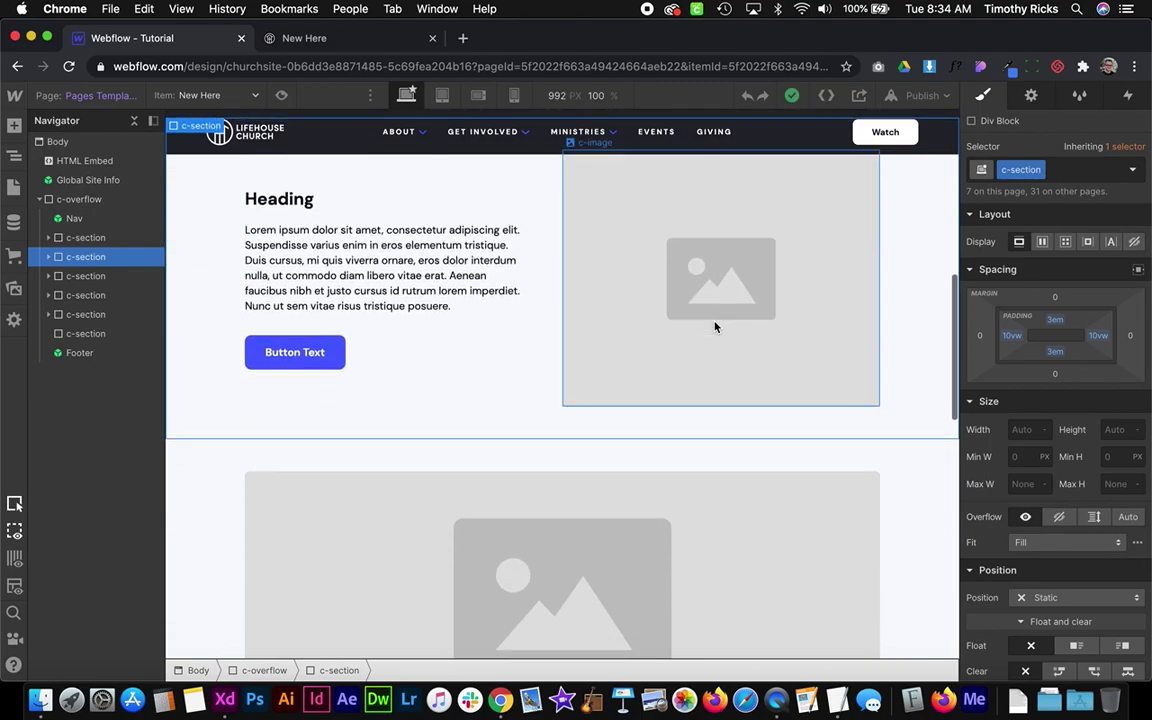
# - Examine the template's full-width image, centered text, three-column and footer spacer sections, selecting the spacer above the footer
pyautogui.scroll(-6, 905, 329)
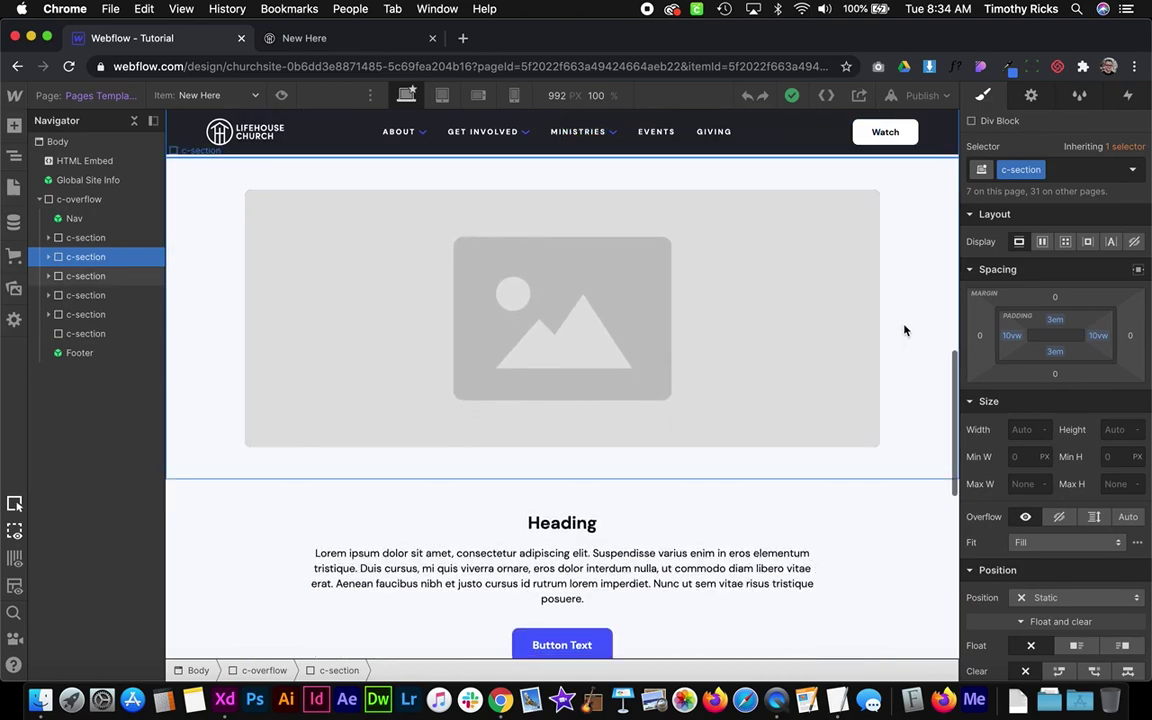
pyautogui.click(905, 303)
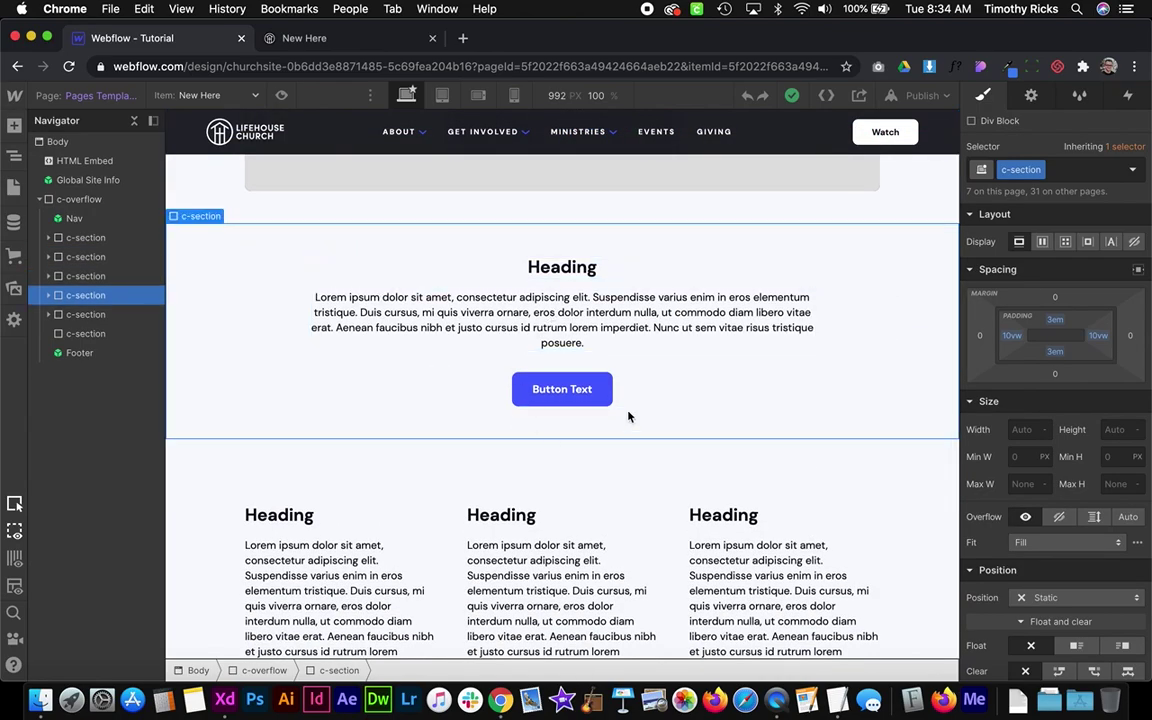
pyautogui.scroll(-3, 627, 414)
pyautogui.click(856, 343)
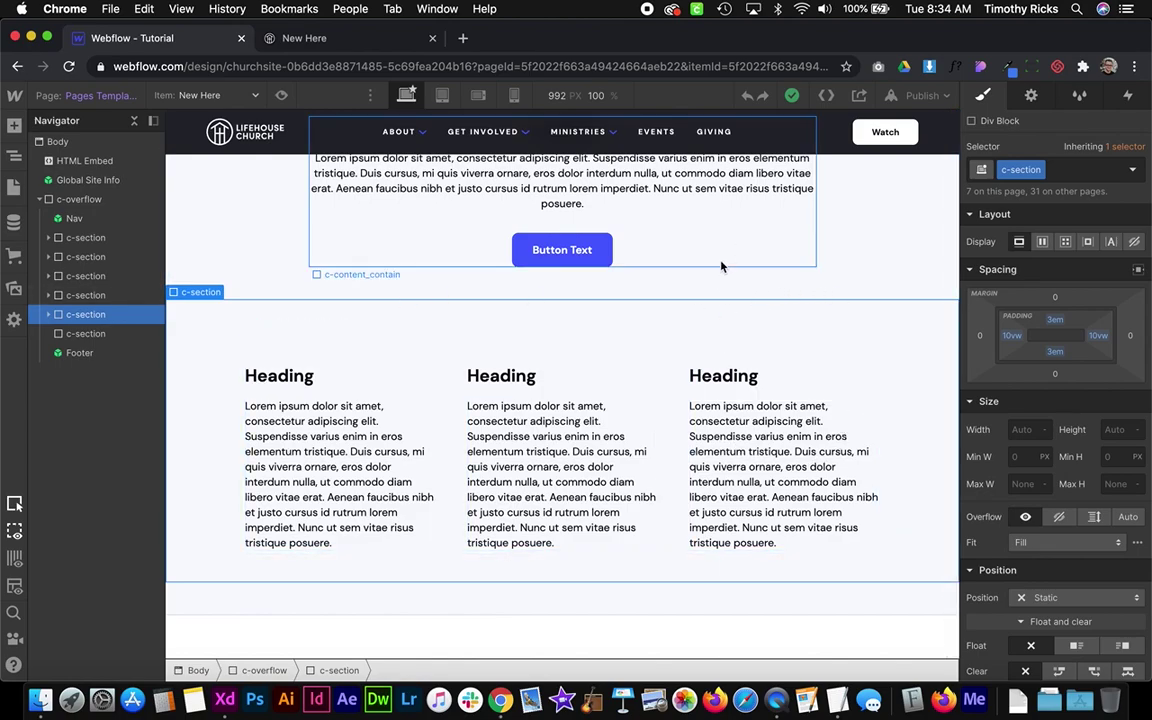
pyautogui.scroll(-3, 720, 265)
pyautogui.click(489, 485)
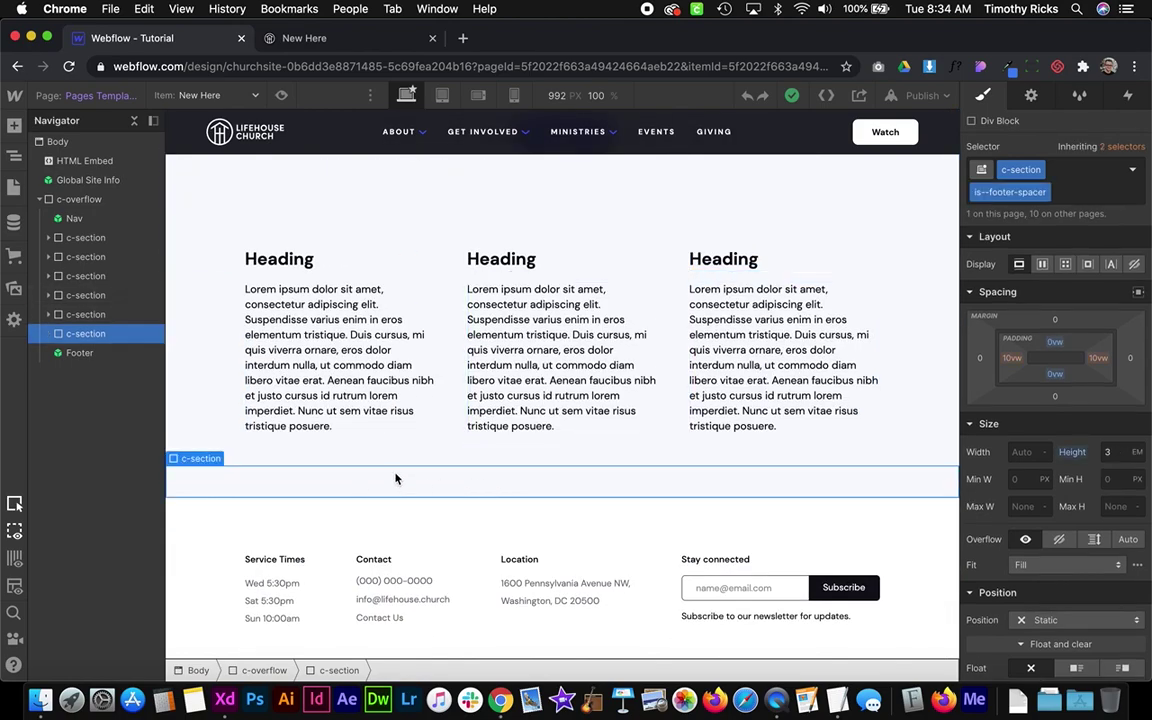
pyautogui.scroll(6, 376, 482)
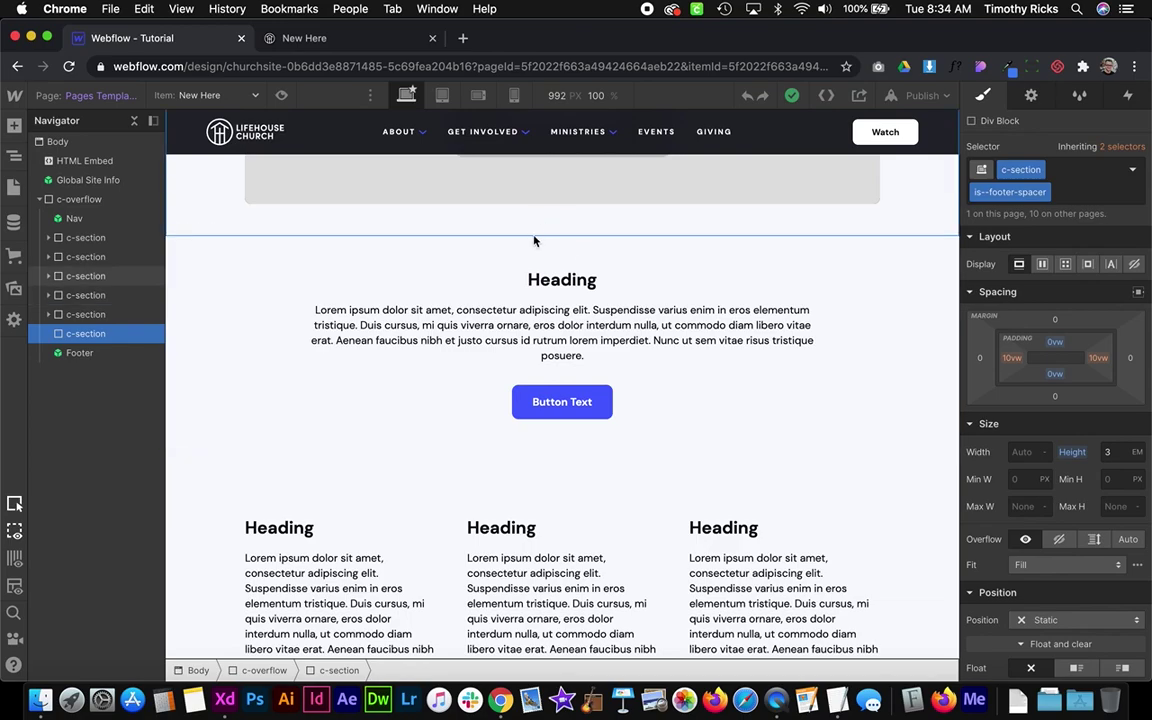
pyautogui.scroll(-8, 560, 300)
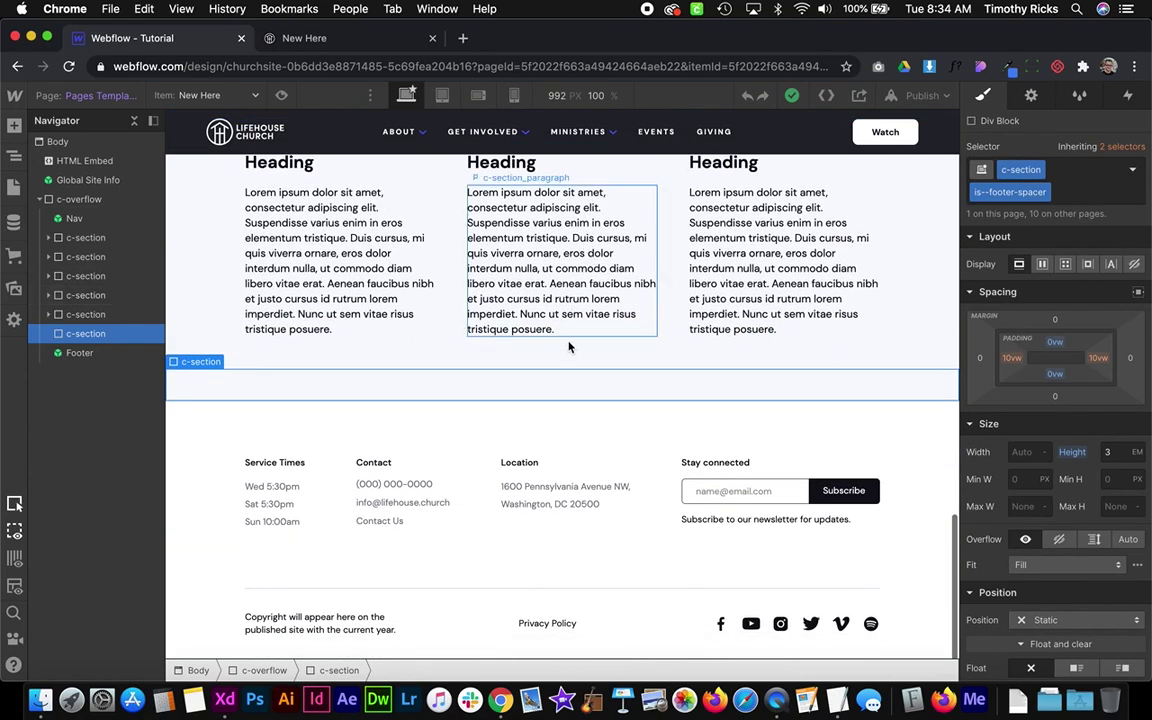
pyautogui.scroll(3, 528, 320)
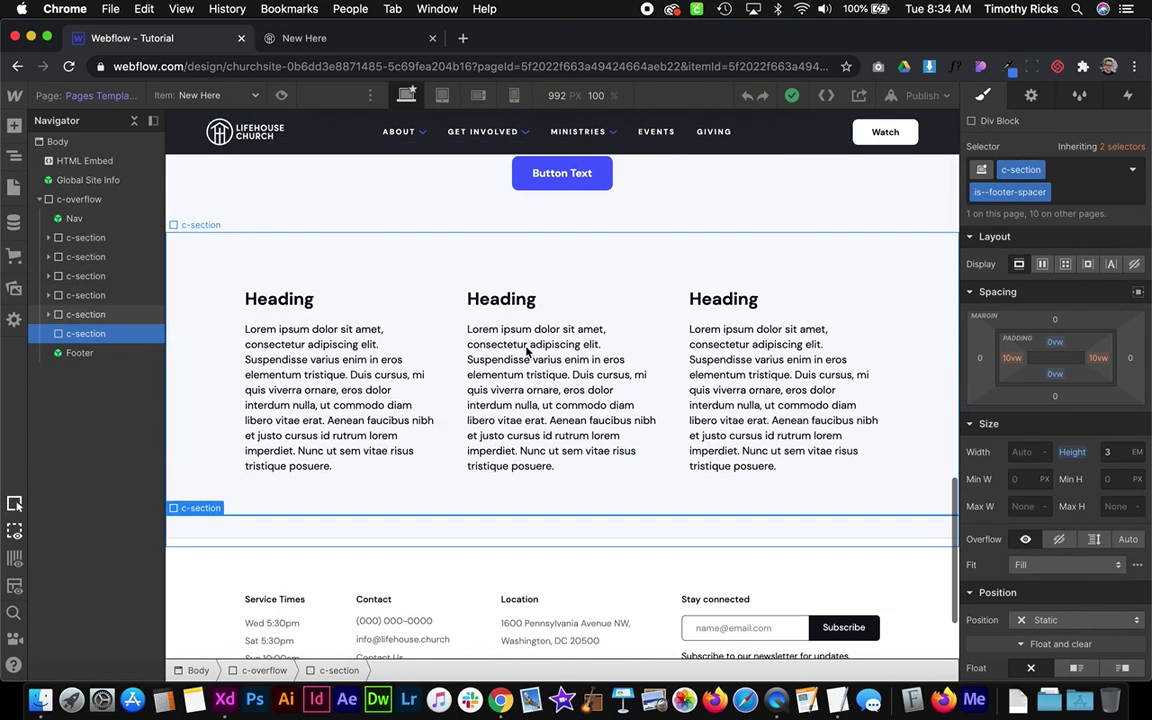
# - Review the page template's placeholder sections, its header heading and image, and the list of CMS collections
pyautogui.scroll(-3, 500, 320)
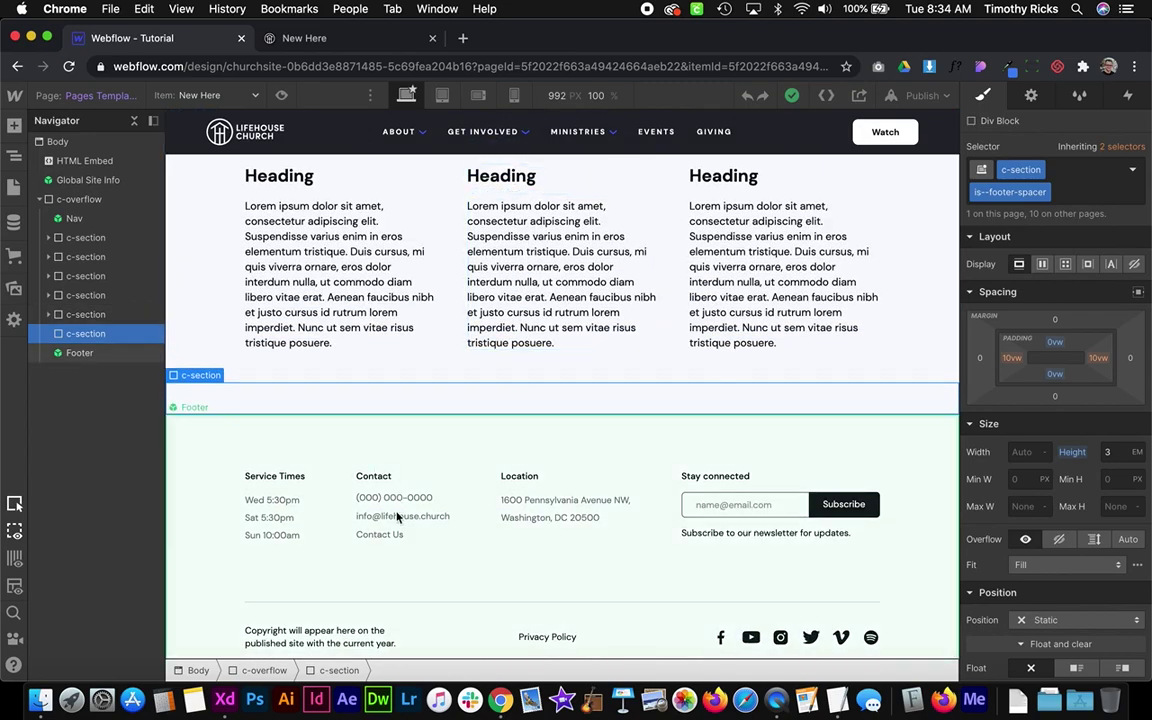
pyautogui.scroll(10, 475, 452)
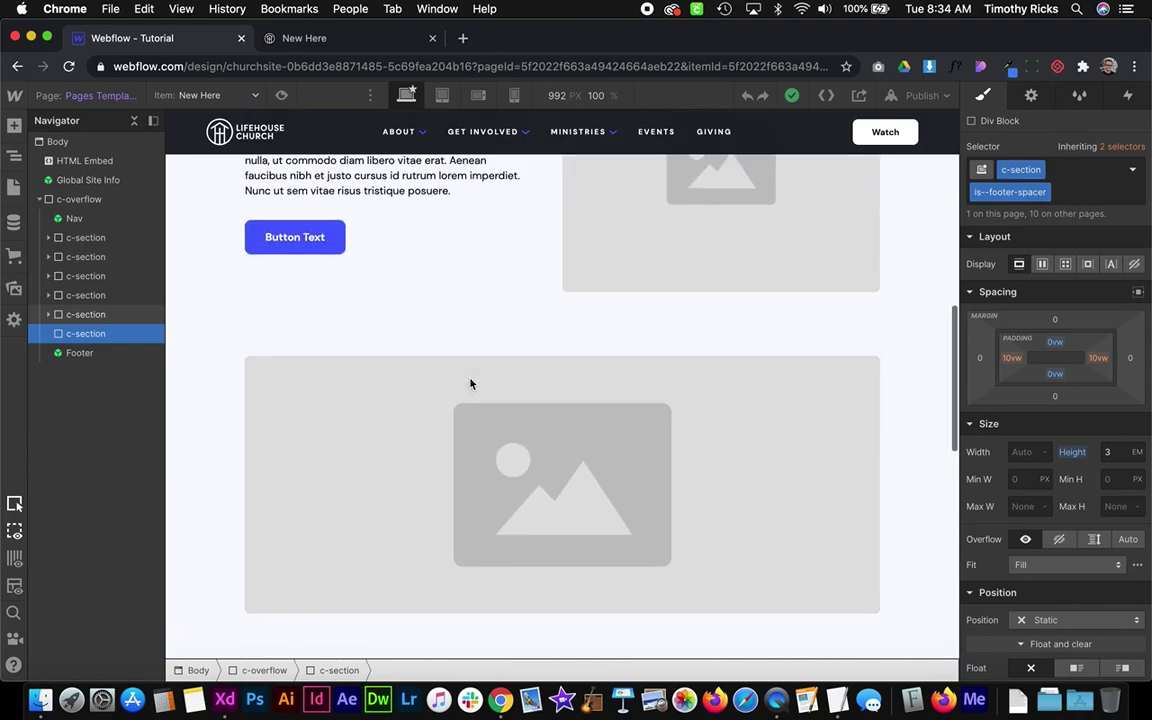
pyautogui.click(508, 357)
pyautogui.scroll(5, 508, 357)
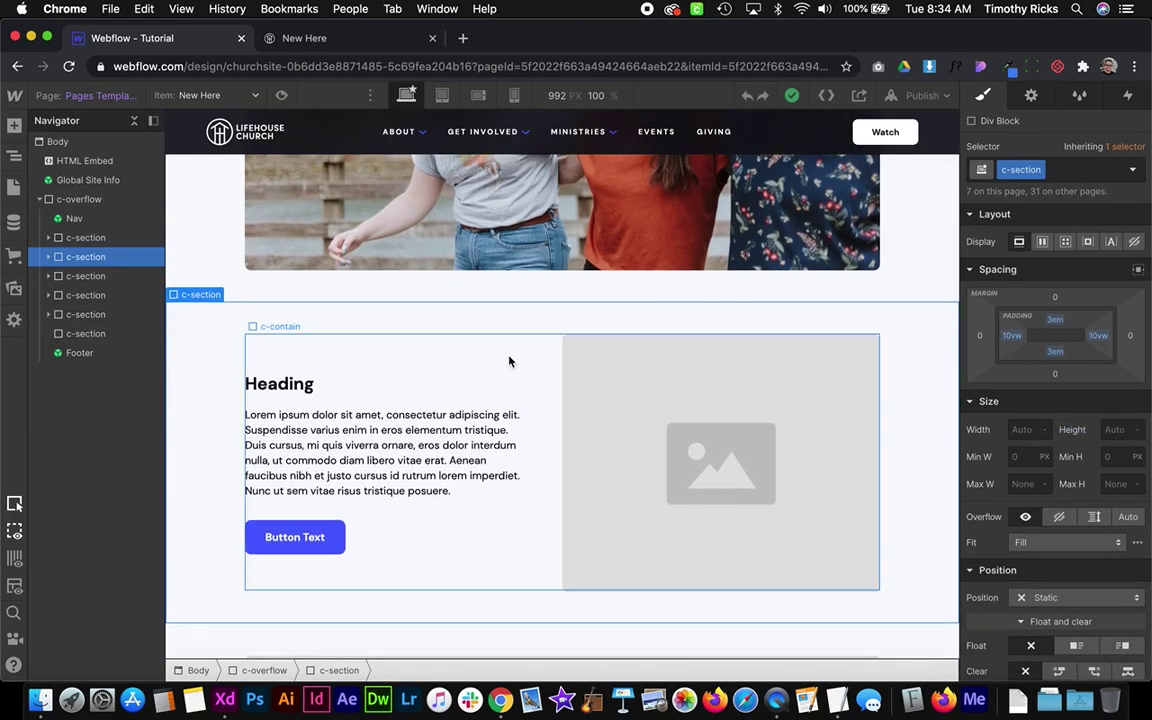
pyautogui.scroll(7, 509, 360)
pyautogui.click(348, 252)
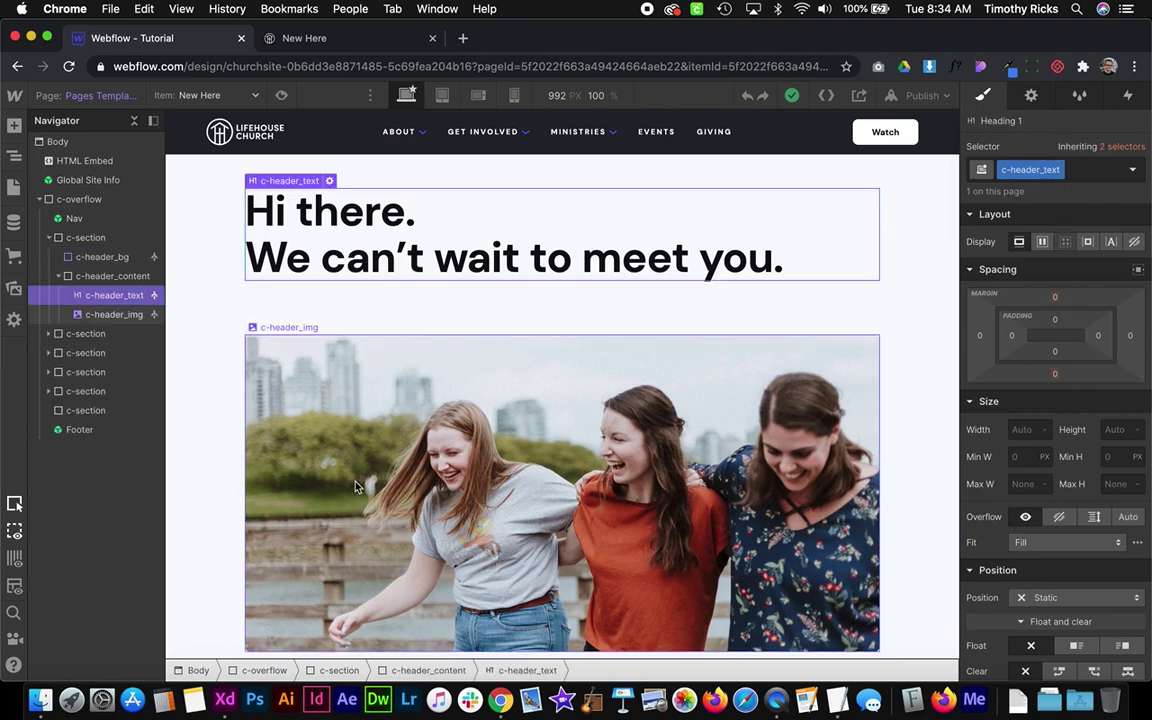
pyautogui.click(320, 433)
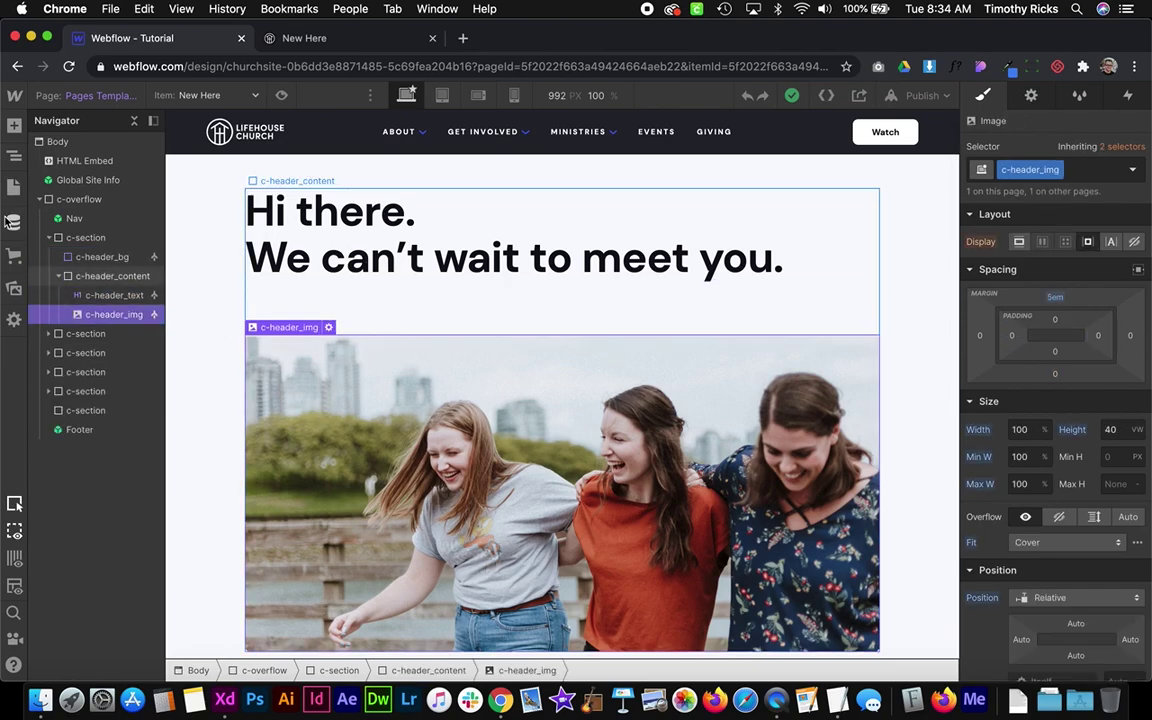
pyautogui.click(11, 222)
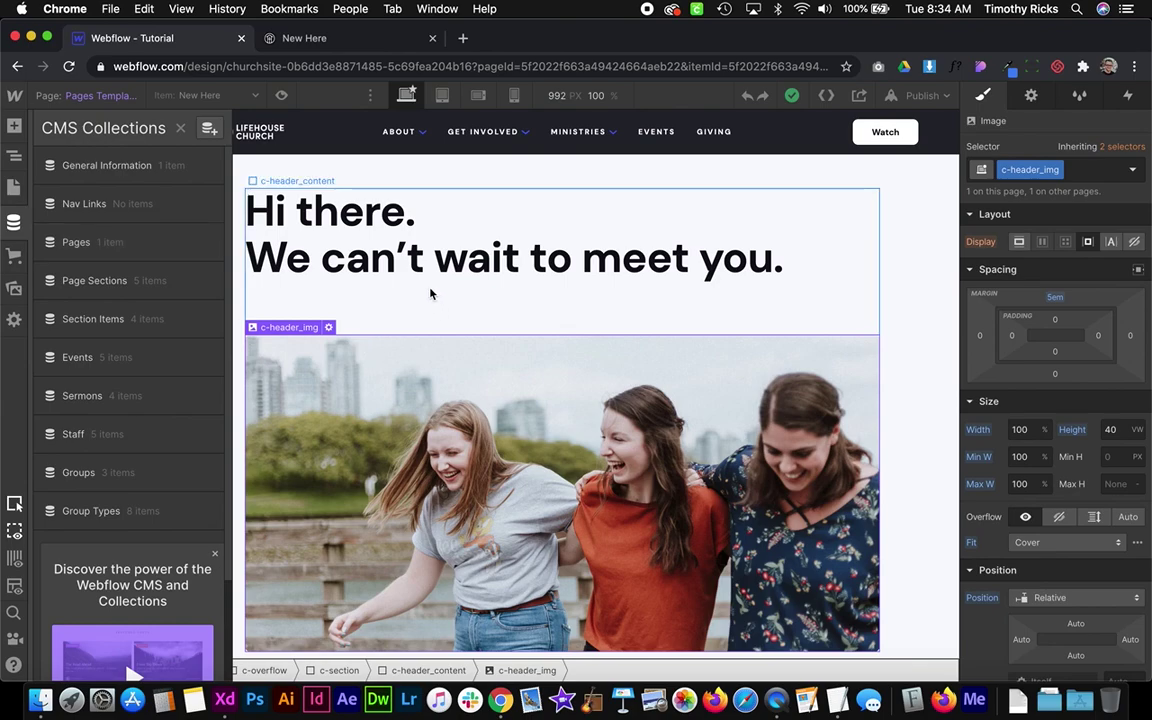
pyautogui.click(300, 310)
pyautogui.scroll(-3, 368, 380)
pyautogui.scroll(-3, 368, 380)
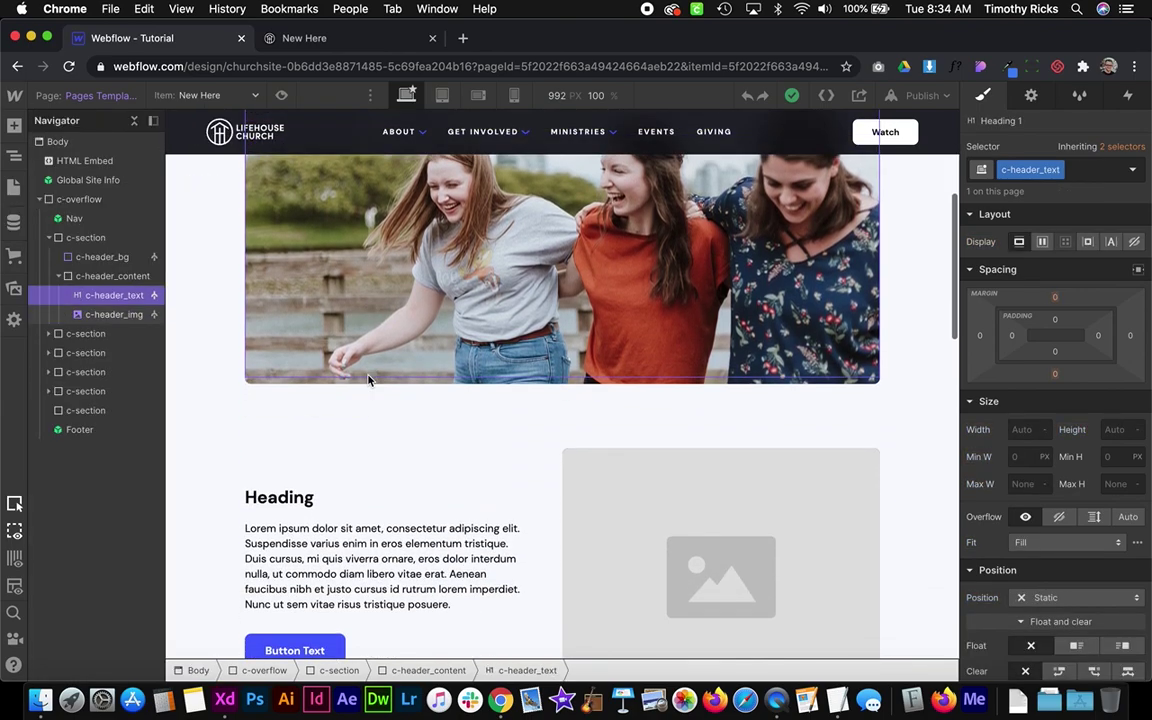
# - Insert a Collection List inside c-overflow, directly below the header's c-section and above the first placeholder section
pyautogui.click(50, 238)
pyautogui.click(14, 125)
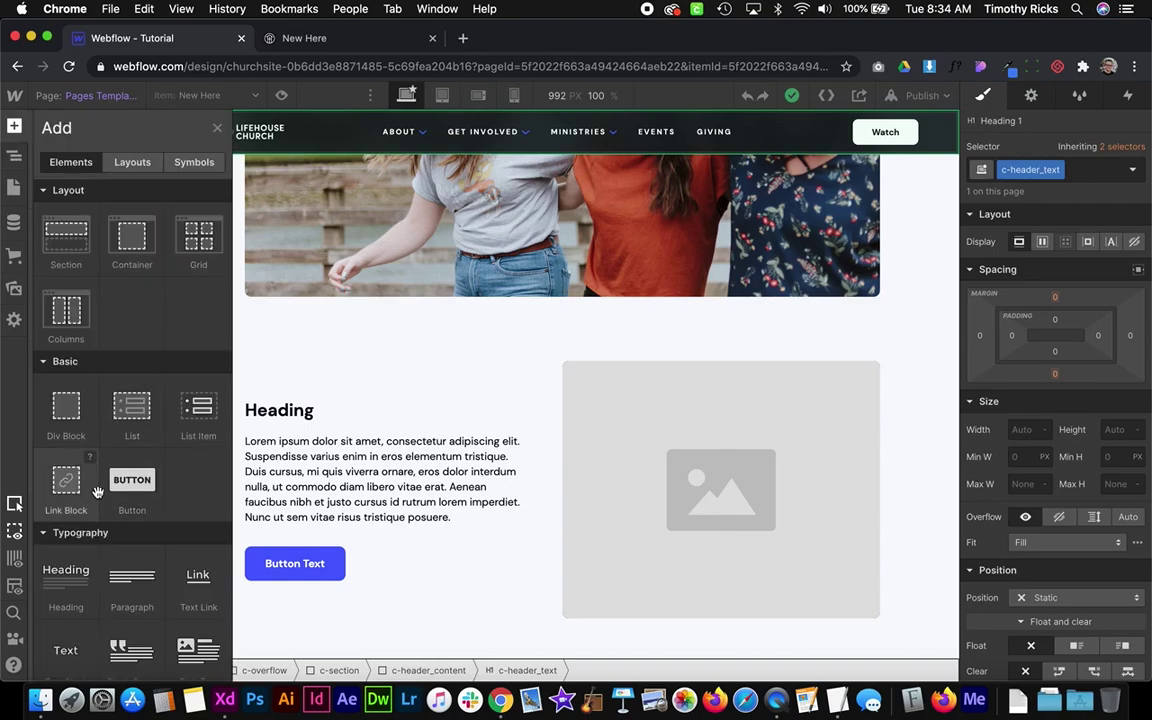
pyautogui.scroll(-10, 98, 486)
pyautogui.moveTo(42, 207); pyautogui.dragTo(97, 258)
pyautogui.scroll(-3, 531, 462)
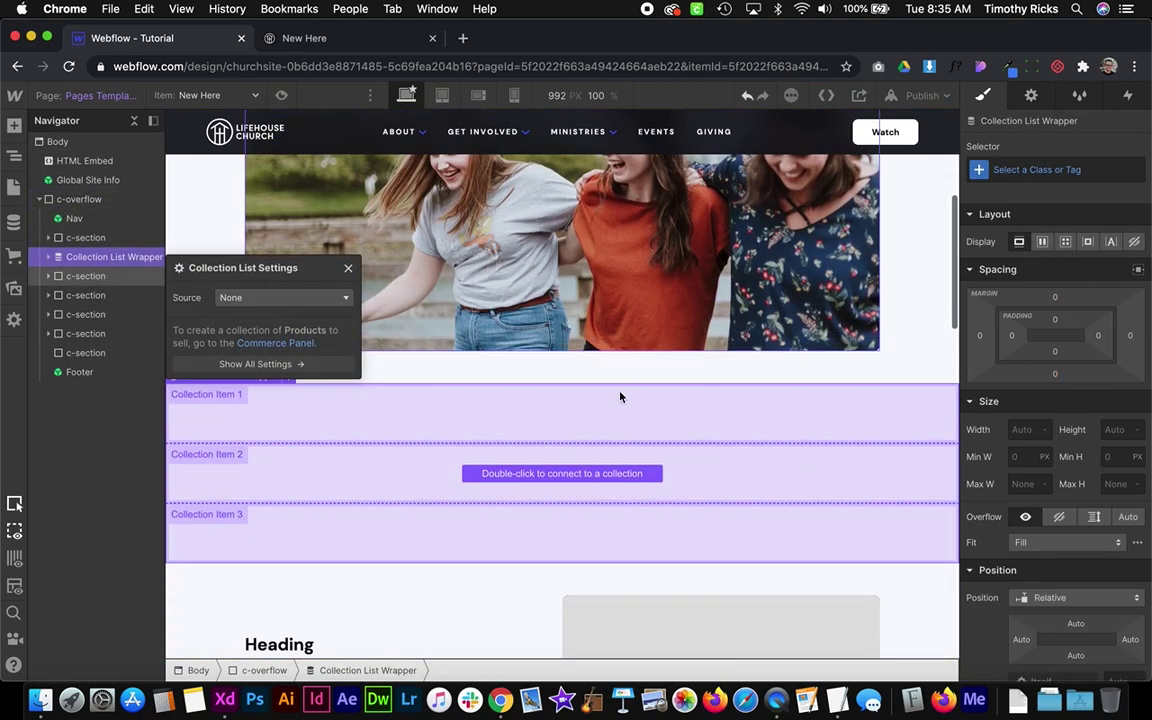
# - Set the collection list's source to the Add Page Sections multi-reference field and check its Video and Plan a Visit items
pyautogui.moveTo(262, 267); pyautogui.dragTo(572, 206)
pyautogui.click(600, 238)
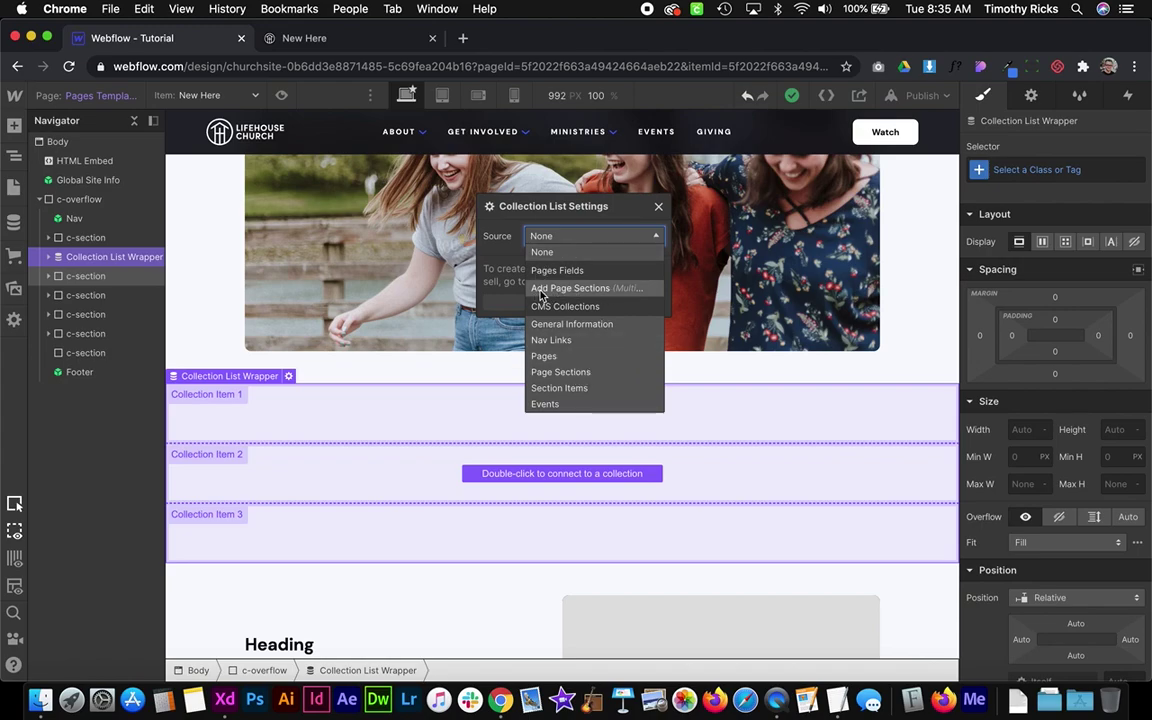
pyautogui.click(605, 290)
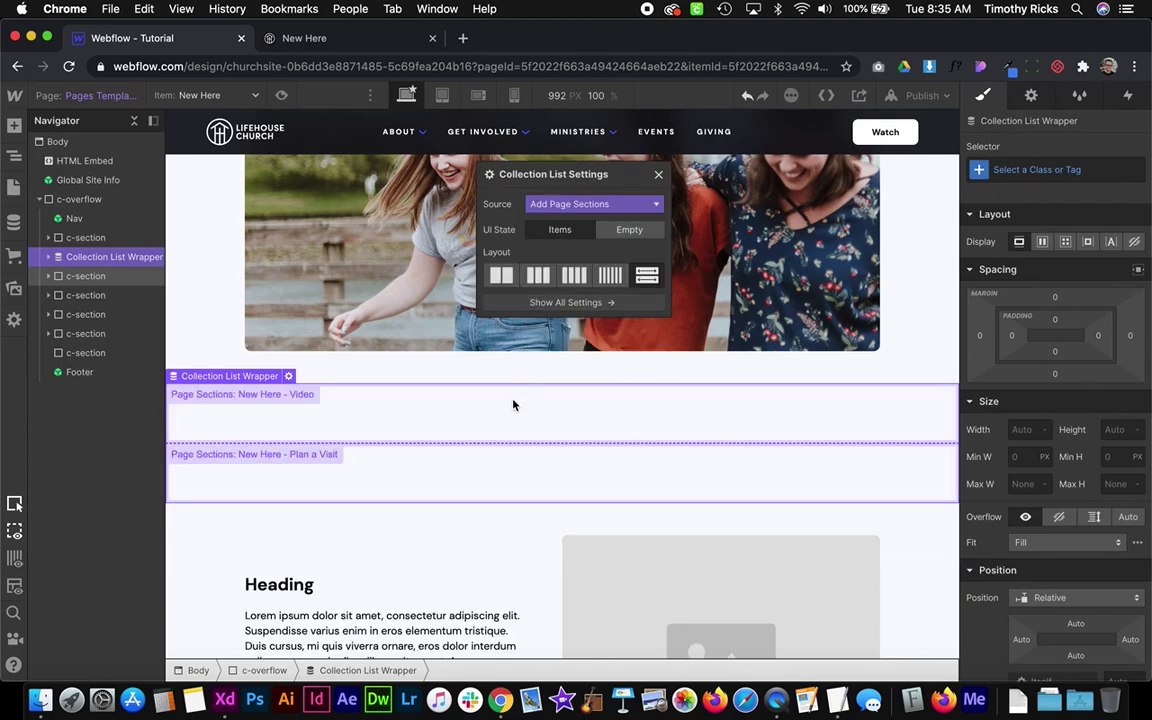
pyautogui.click(398, 419)
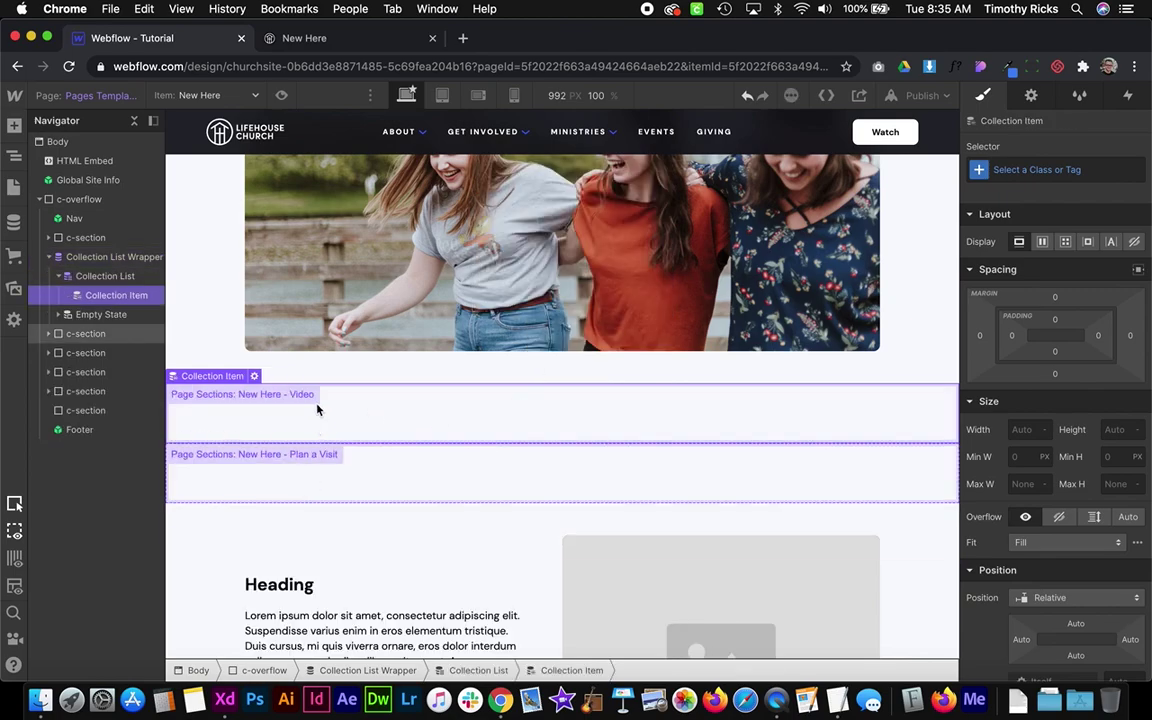
pyautogui.click(312, 469)
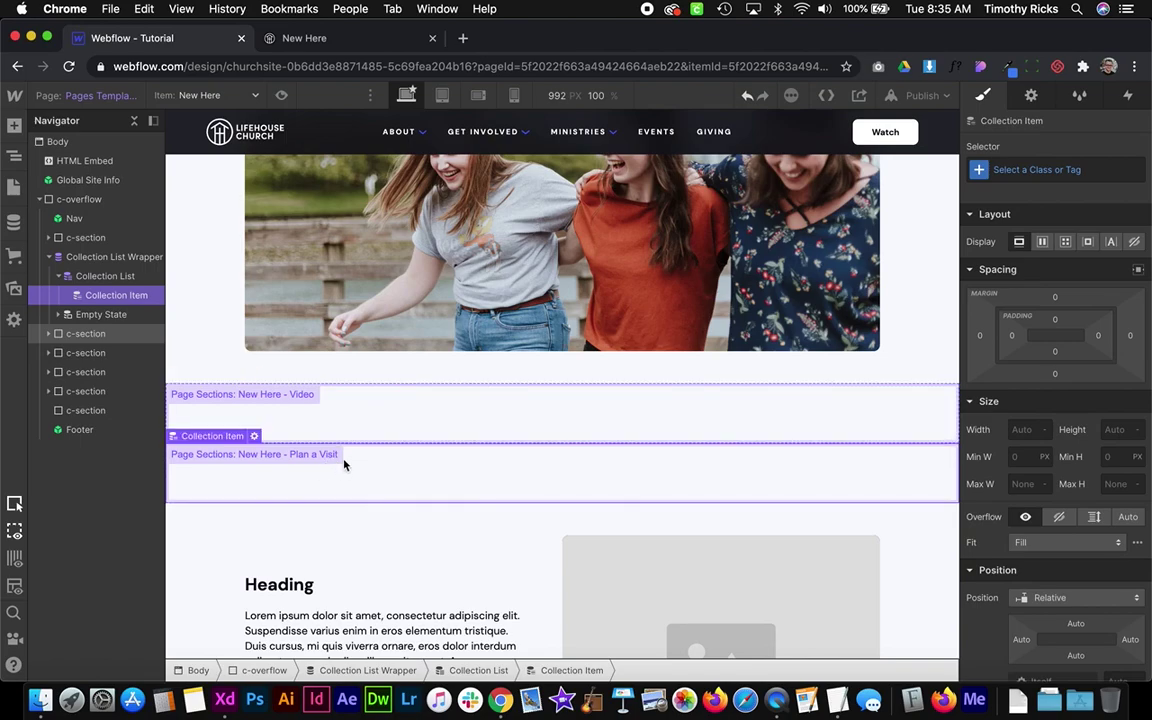
pyautogui.click(341, 424)
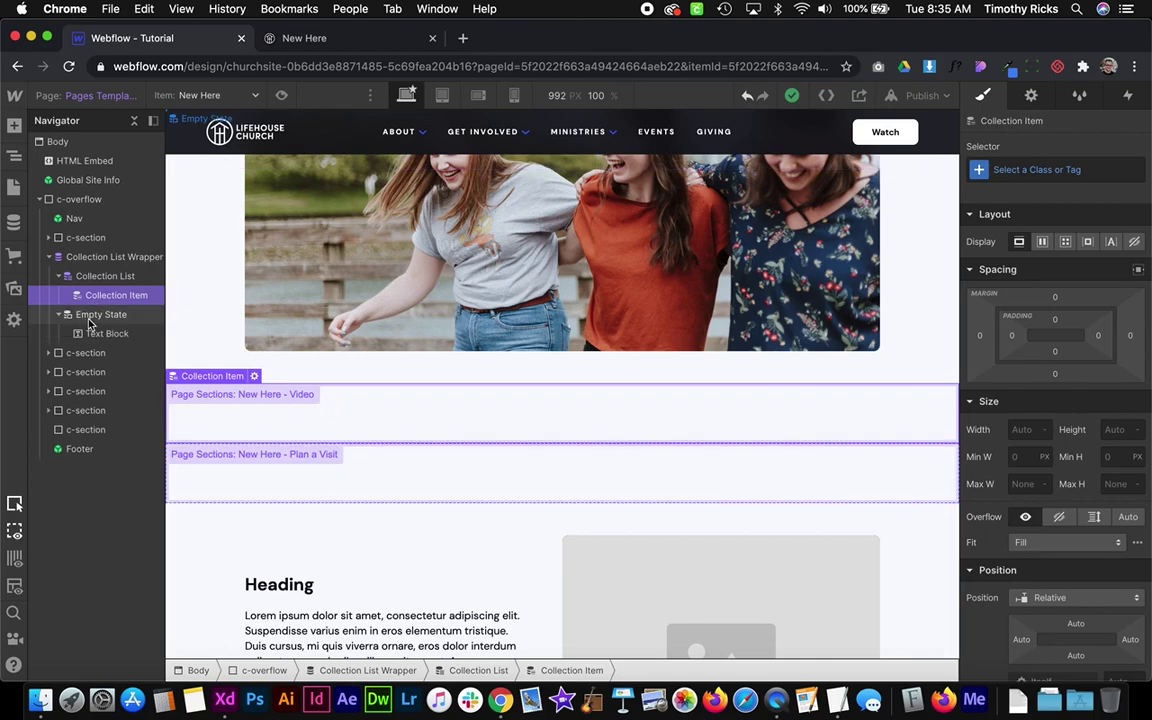
# - Delete the text block from the collection list's Empty State and apply the is--hidden-empty class to that state
pyautogui.click(103, 318)
pyautogui.click(106, 334)
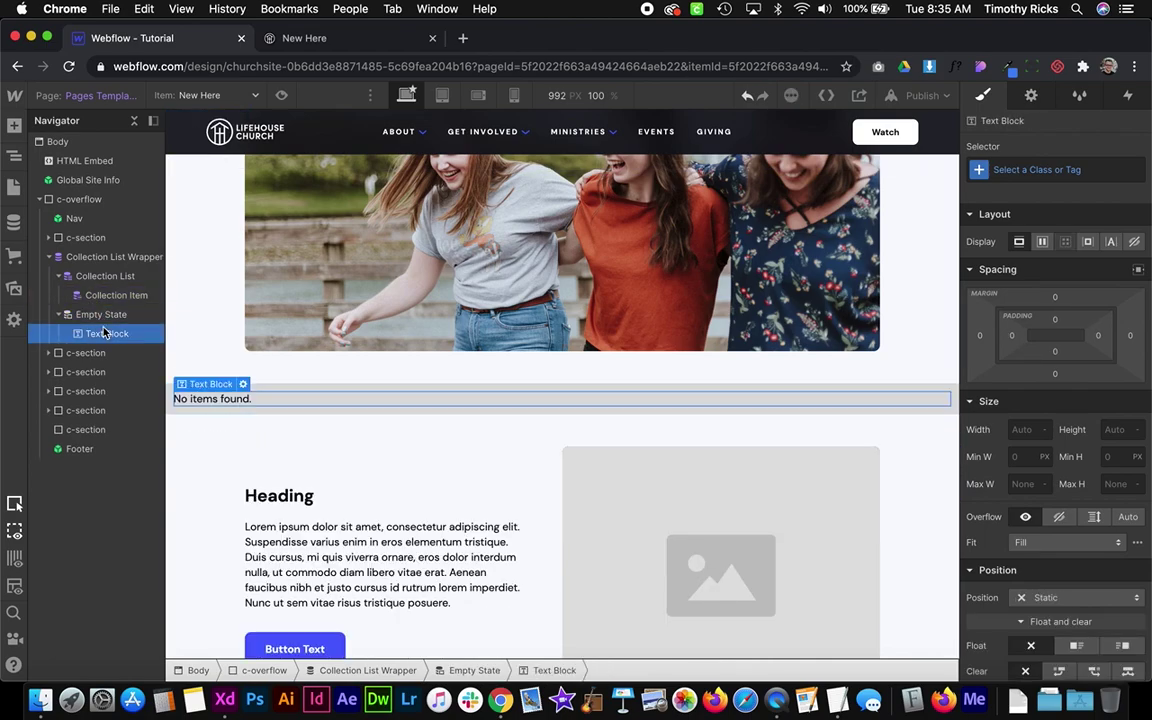
pyautogui.press('Delete')
pyautogui.click(101, 316)
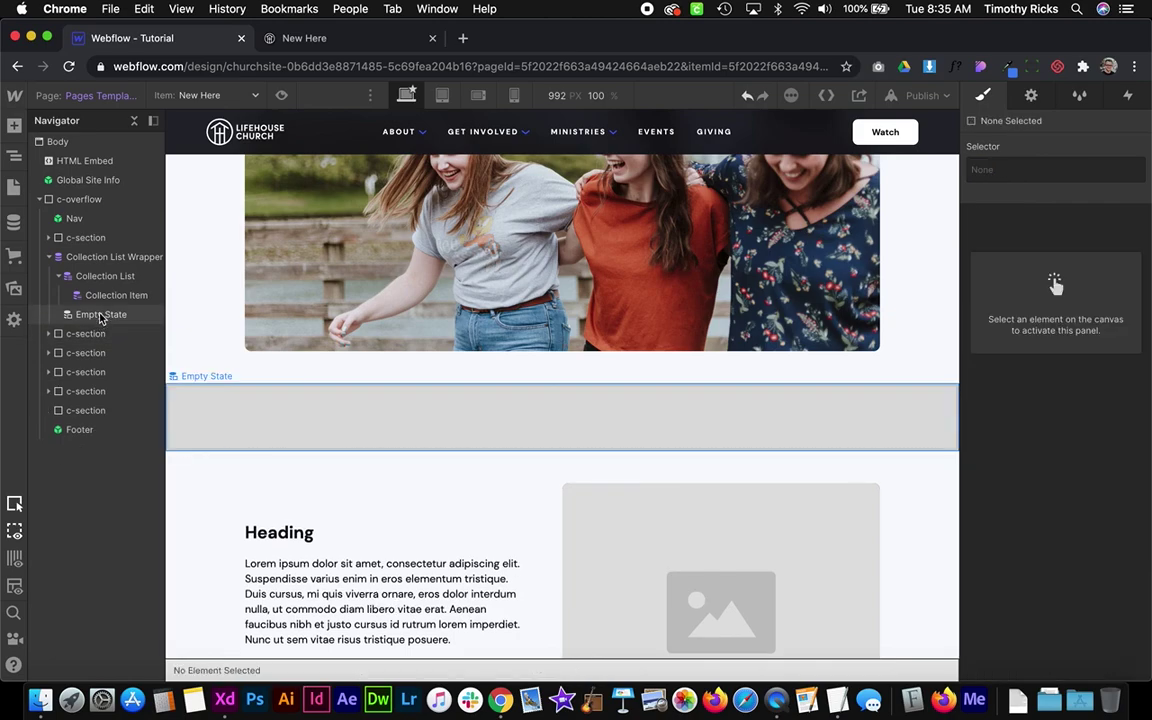
pyautogui.click(1021, 169)
pyautogui.write('is--hi')
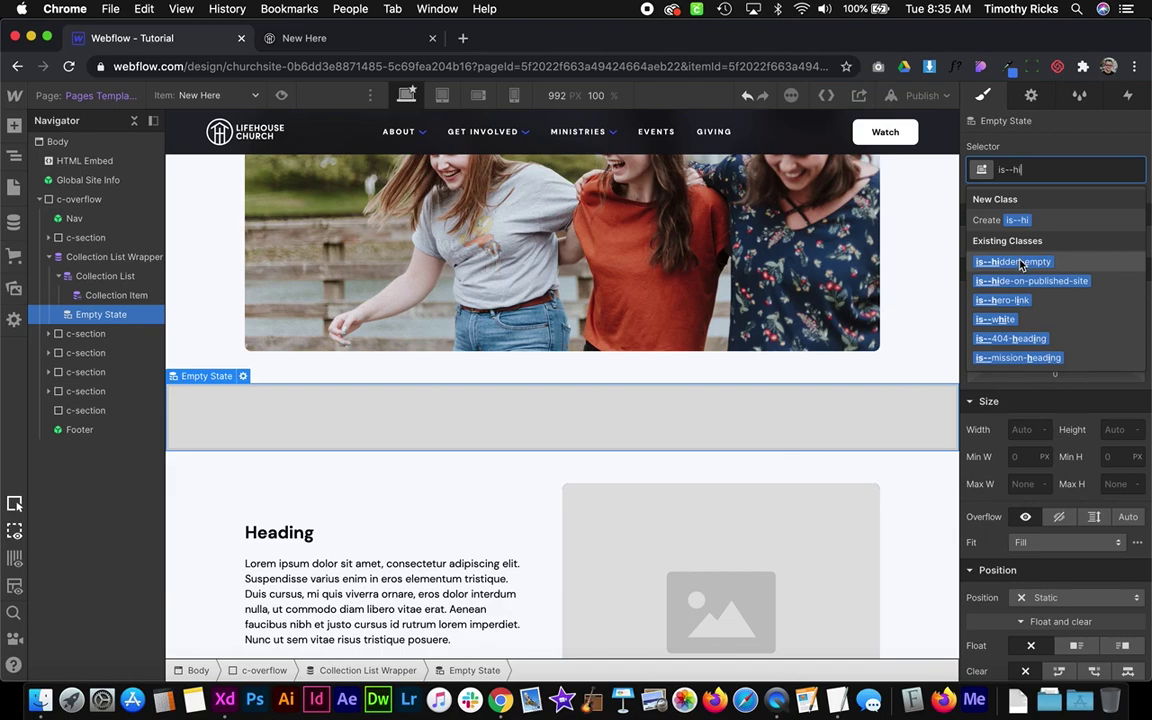
pyautogui.click(1021, 262)
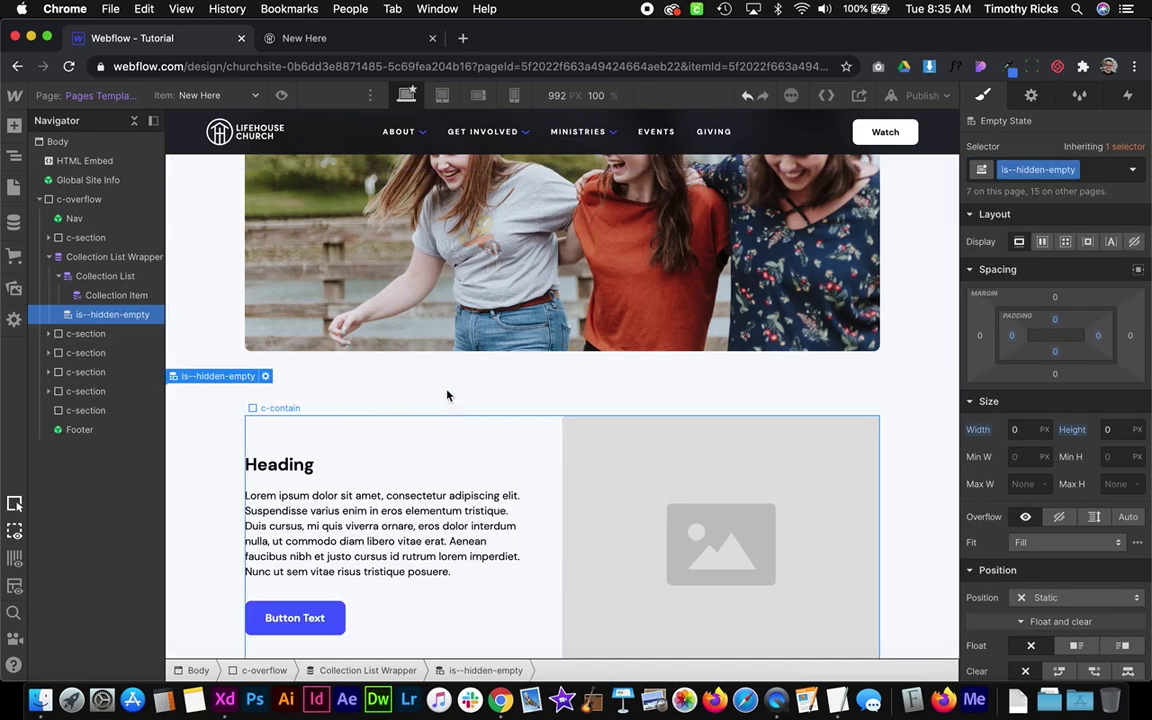
# - Examine the collection item and the placeholder sections below it, from the text-and-image layout to the three-column layout
pyautogui.click(100, 295)
pyautogui.scroll(-5, 419, 496)
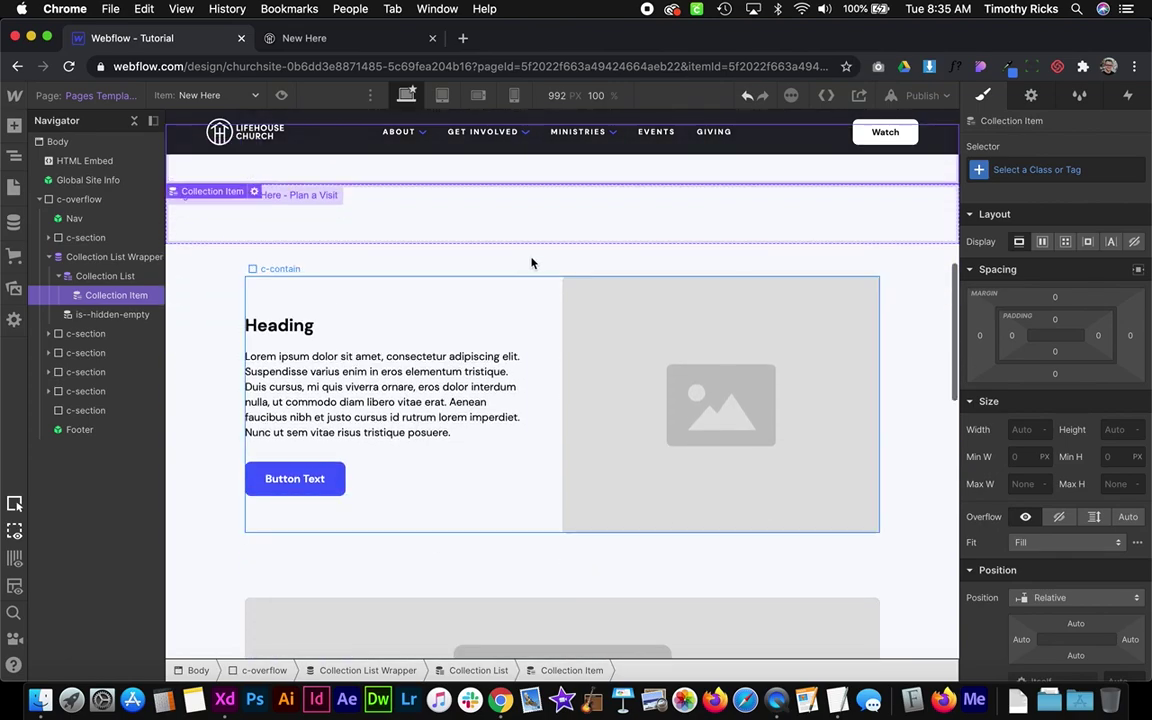
pyautogui.click(530, 273)
pyautogui.scroll(-3, 437, 288)
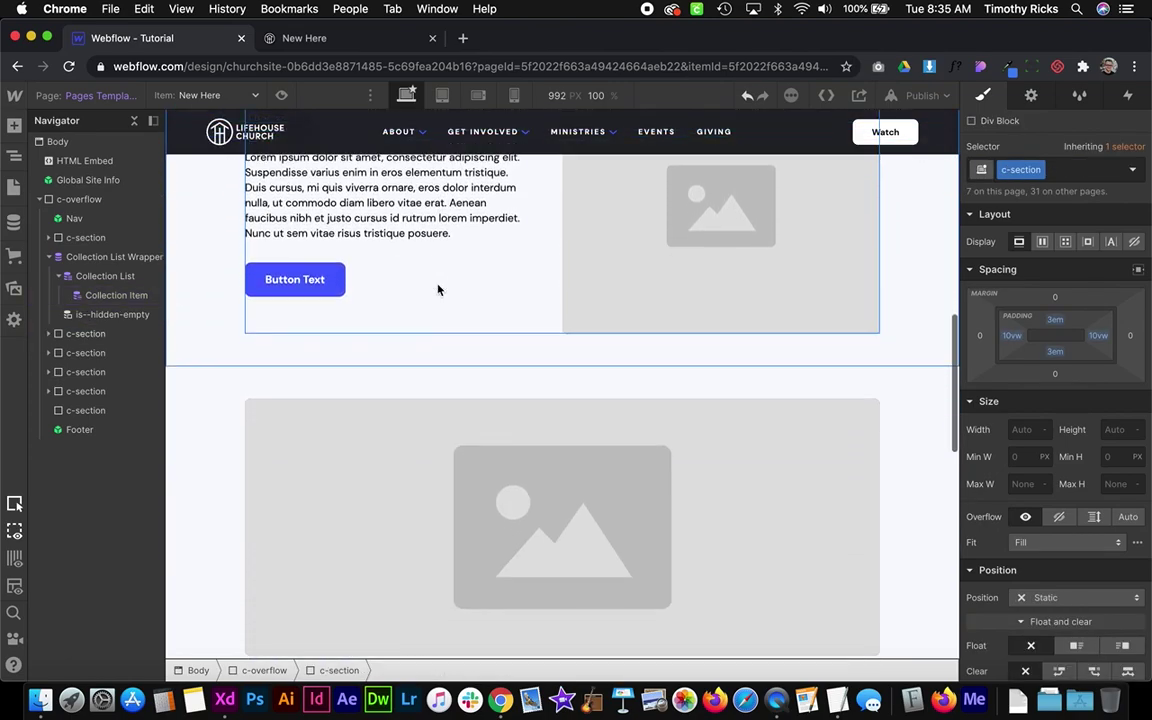
pyautogui.click(195, 391)
pyautogui.scroll(-6, 226, 326)
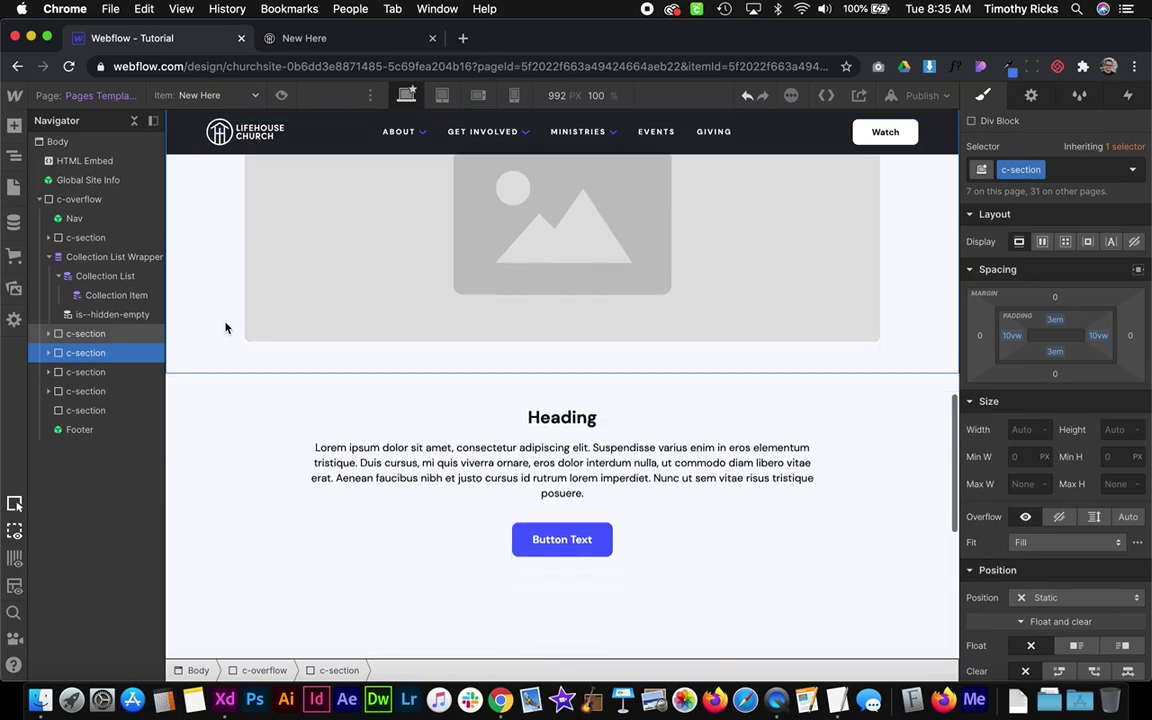
pyautogui.scroll(-10, 248, 391)
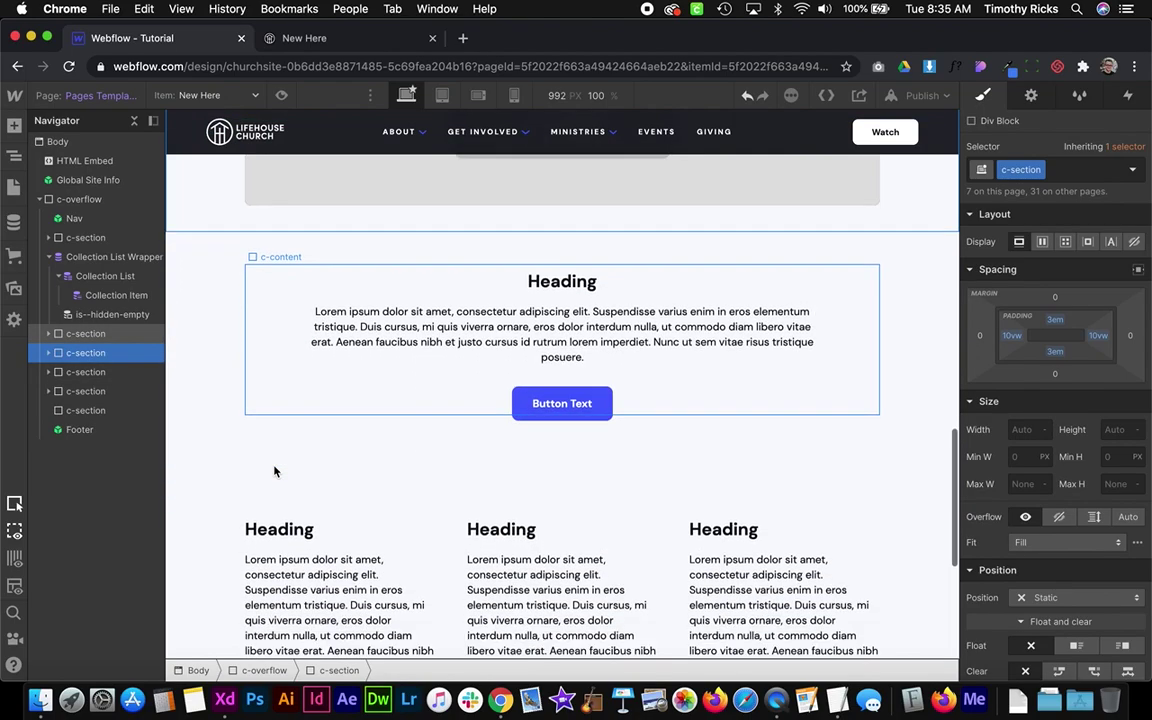
pyautogui.scroll(1, 534, 345)
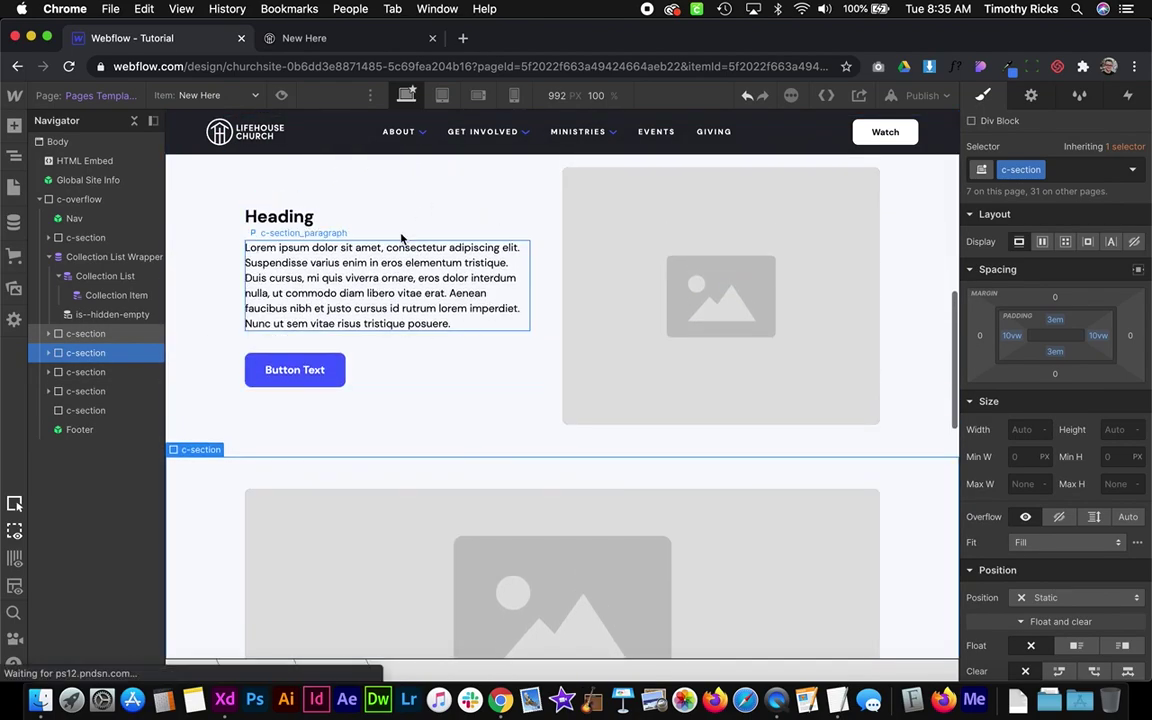
# - Compare the image and content container of the text-and-image section with the full-width image, centered text and three-column sections
pyautogui.click(604, 233)
pyautogui.doubleClick(604, 233)
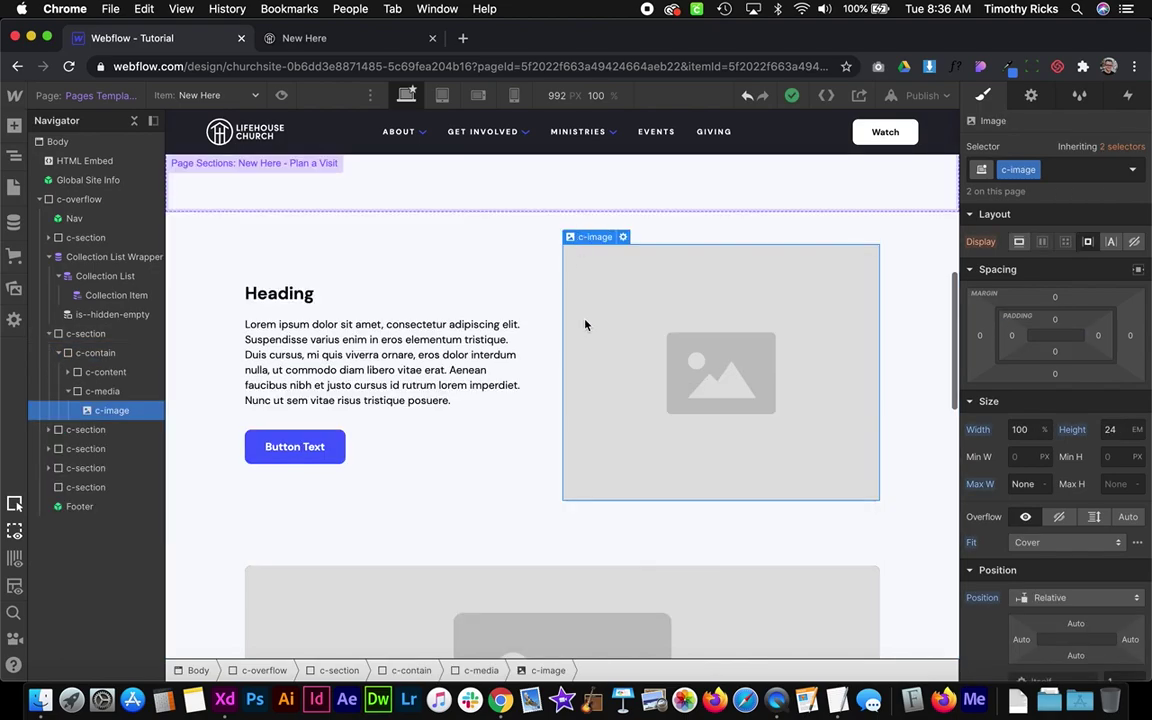
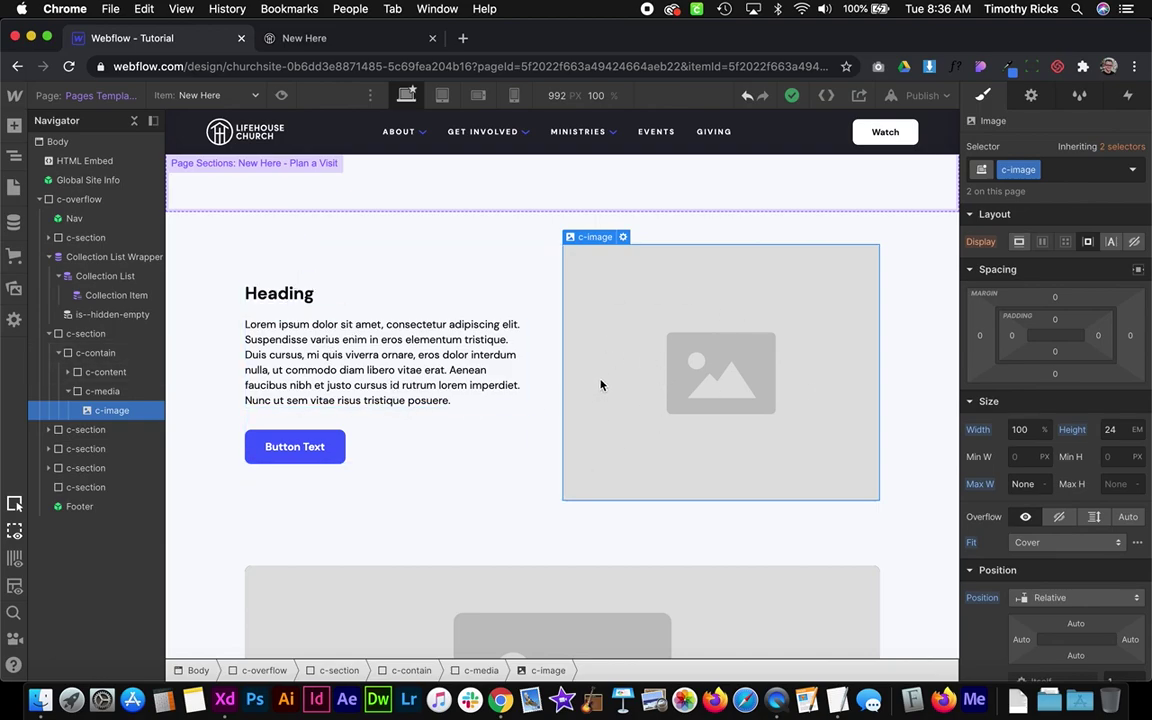
pyautogui.click(481, 451)
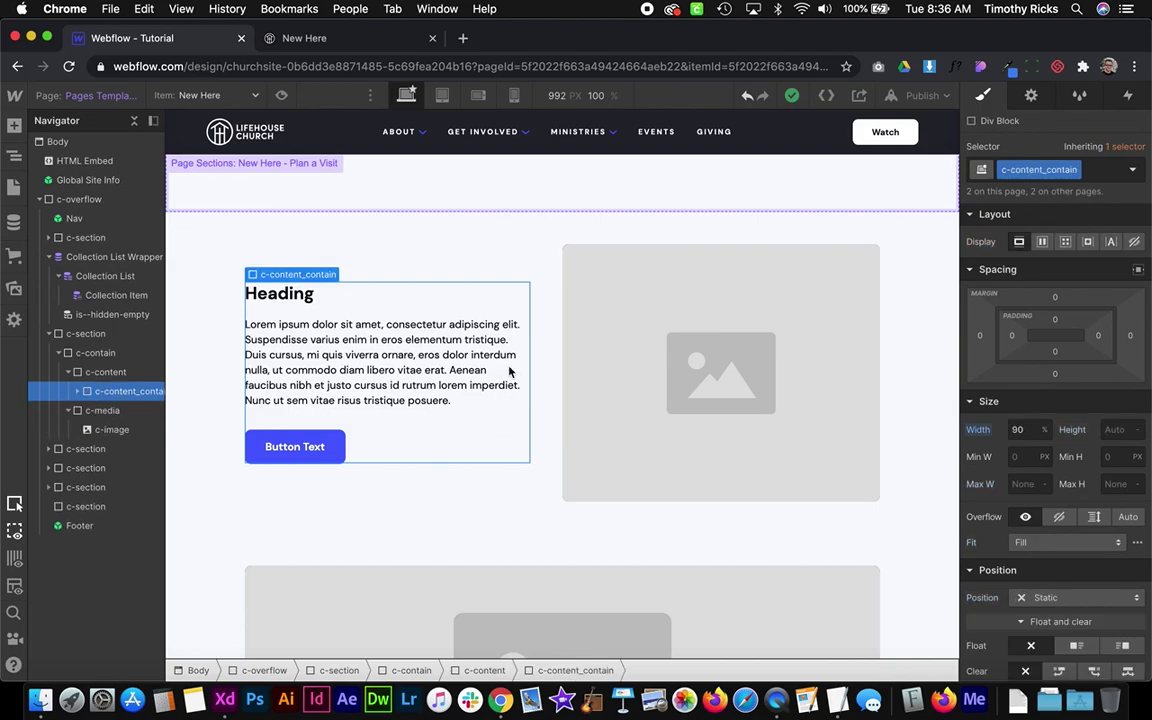
pyautogui.scroll(-5, 568, 406)
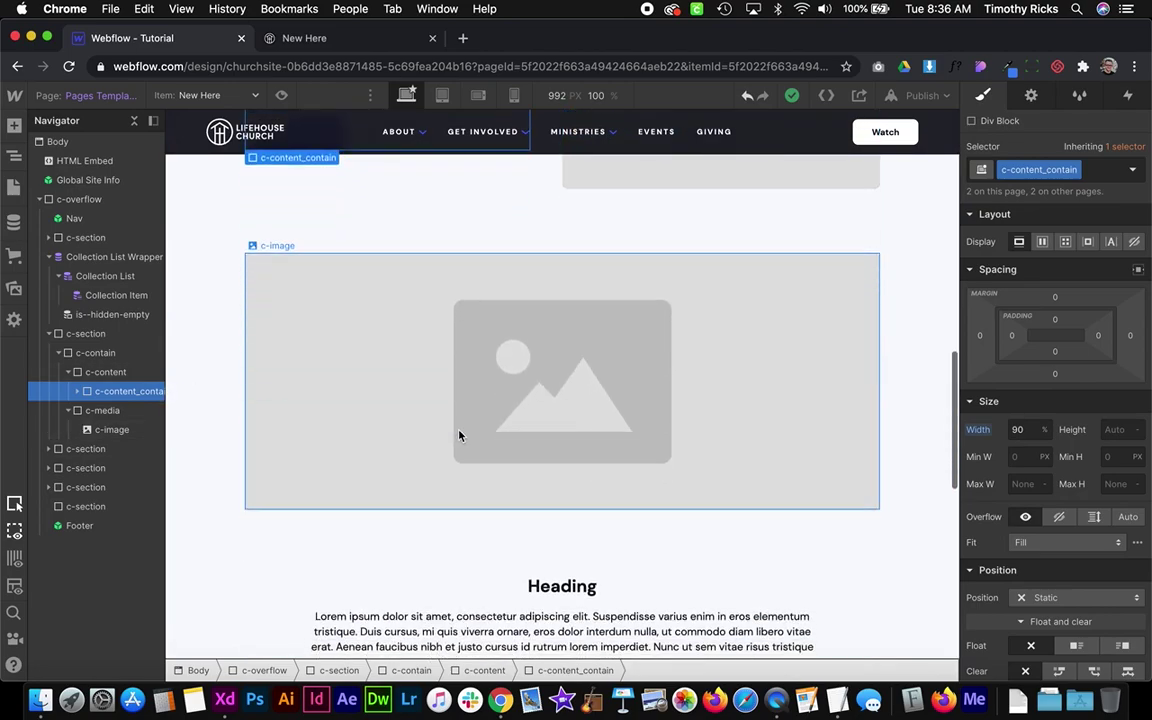
pyautogui.scroll(-1, 460, 435)
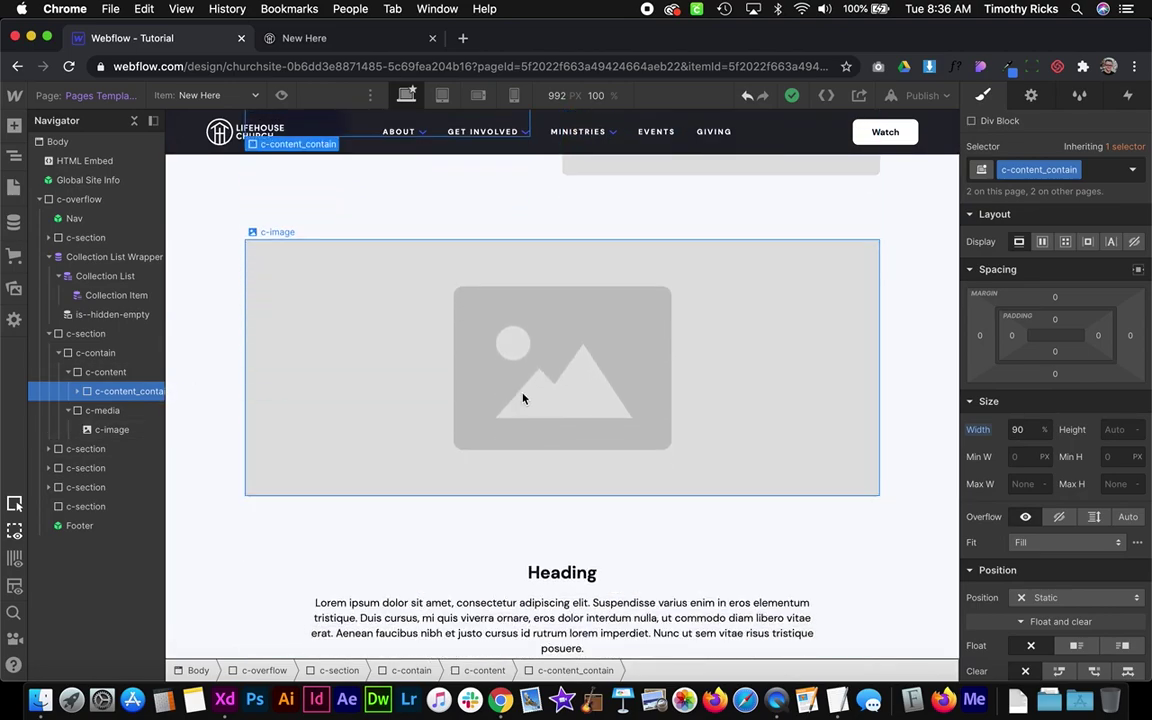
pyautogui.scroll(-3, 522, 398)
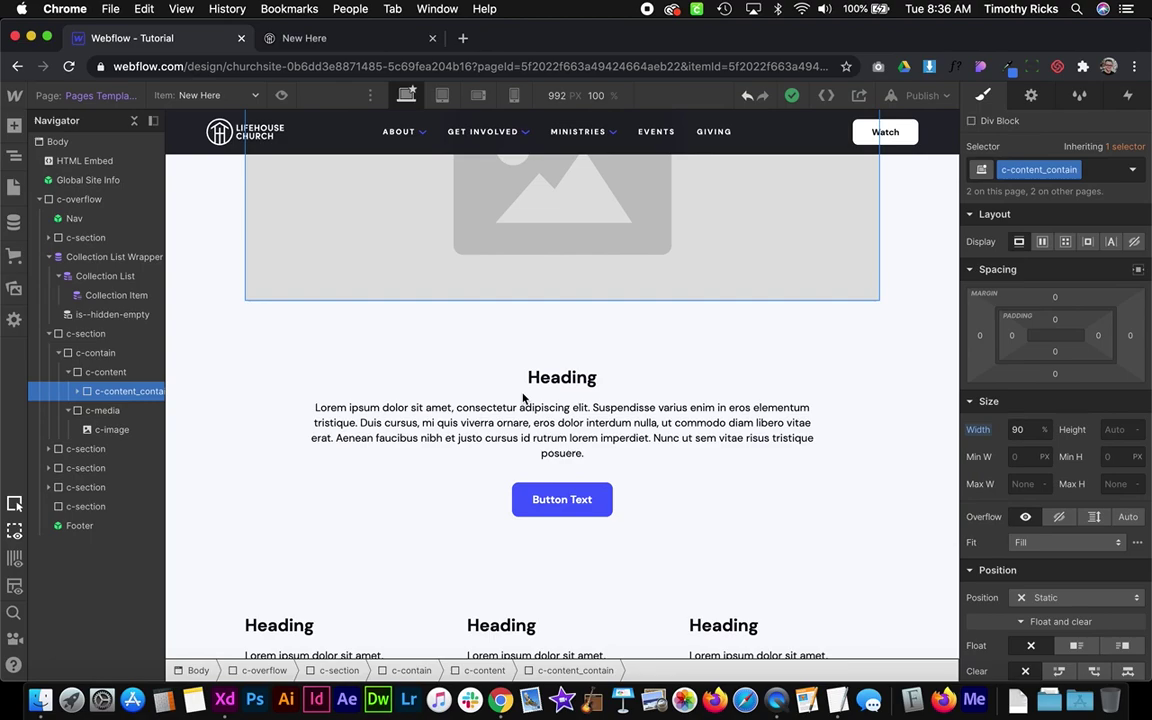
pyautogui.scroll(10, 522, 398)
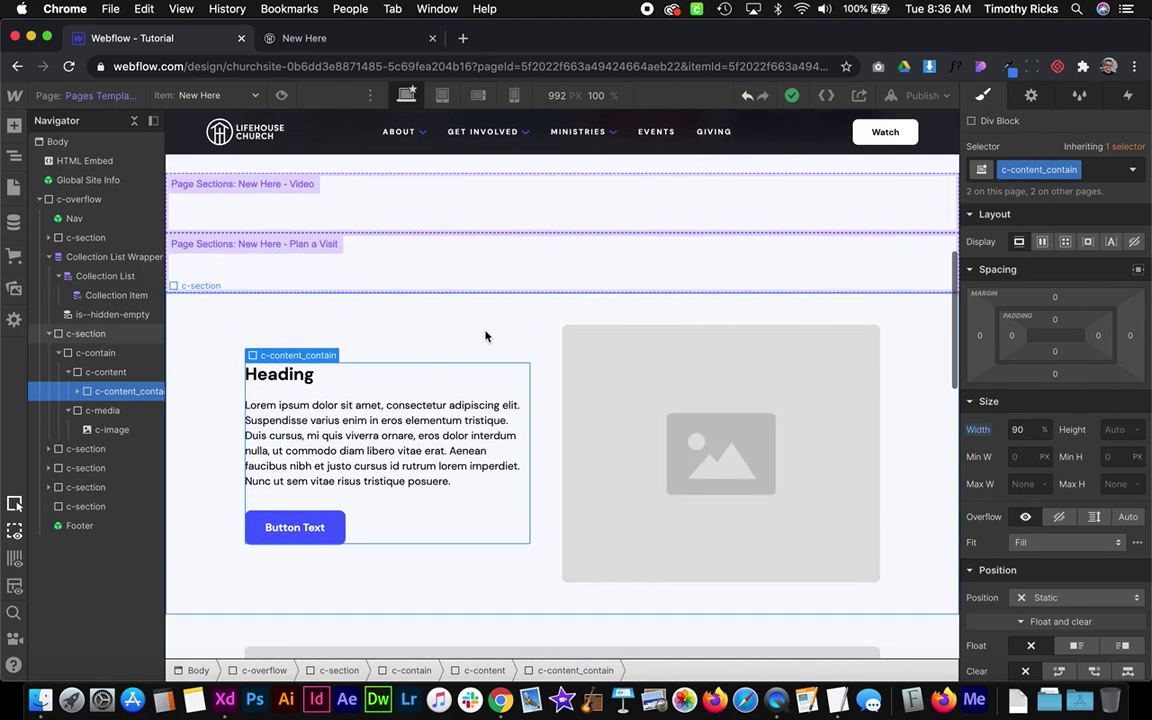
pyautogui.click(455, 322)
pyautogui.click(447, 316)
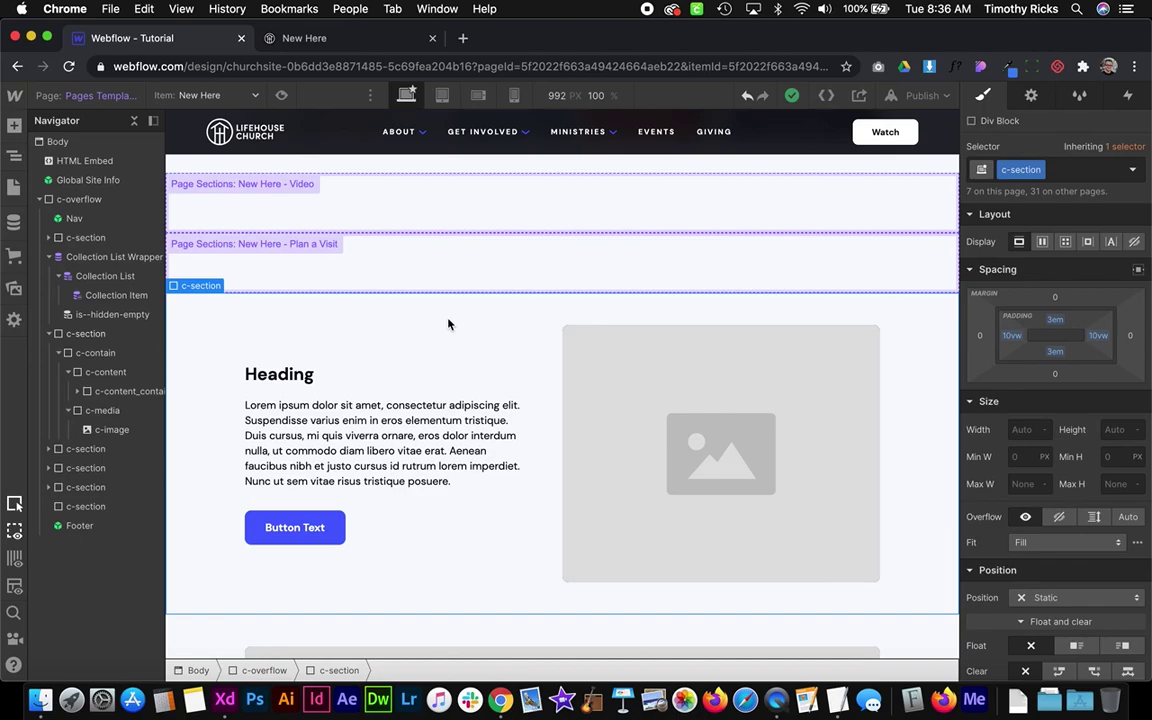
pyautogui.scroll(-2, 448, 324)
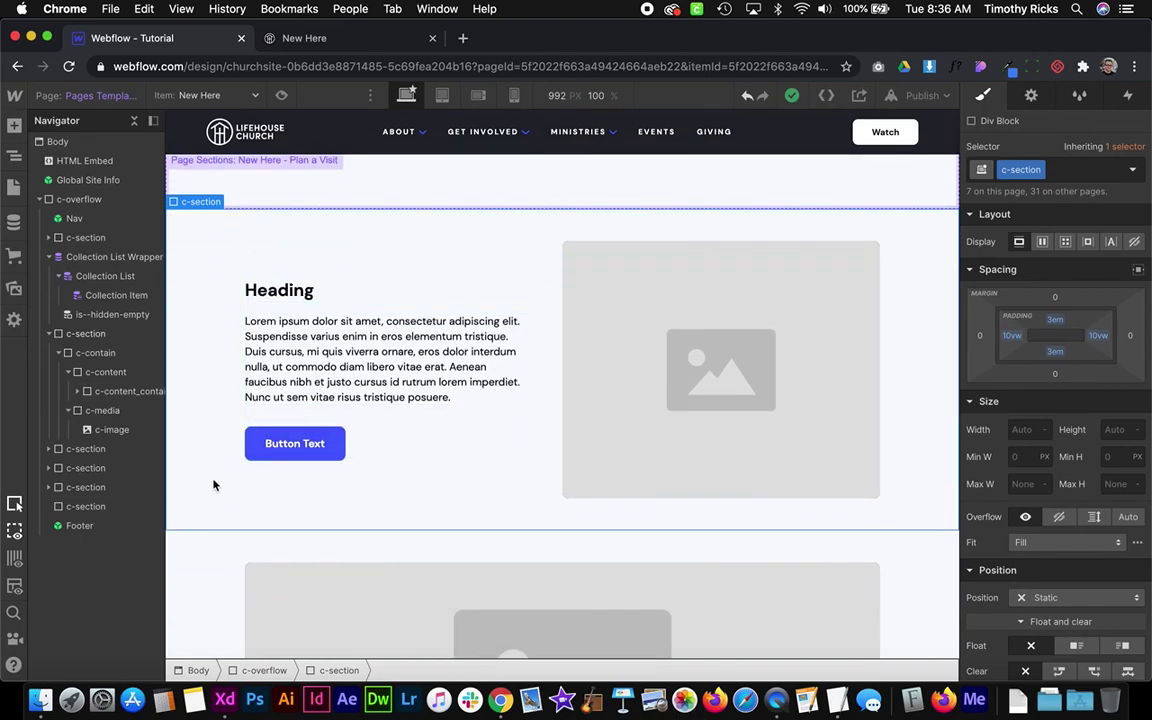
pyautogui.scroll(-2, 214, 483)
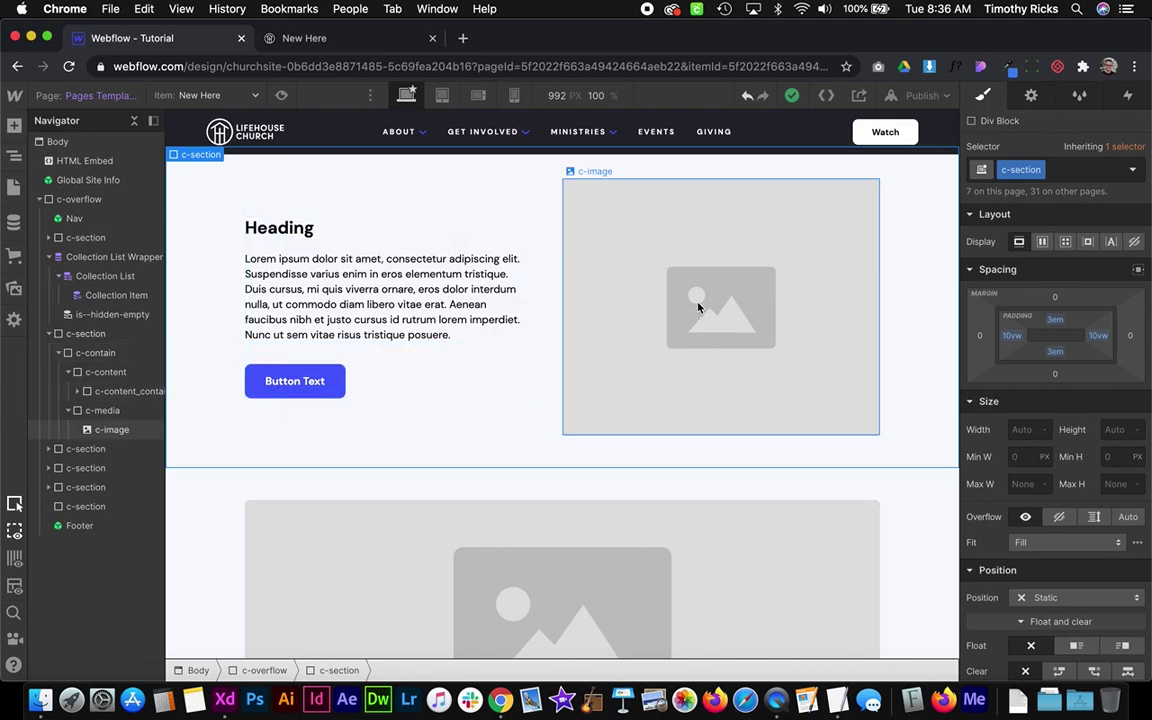
pyautogui.scroll(-8, 481, 334)
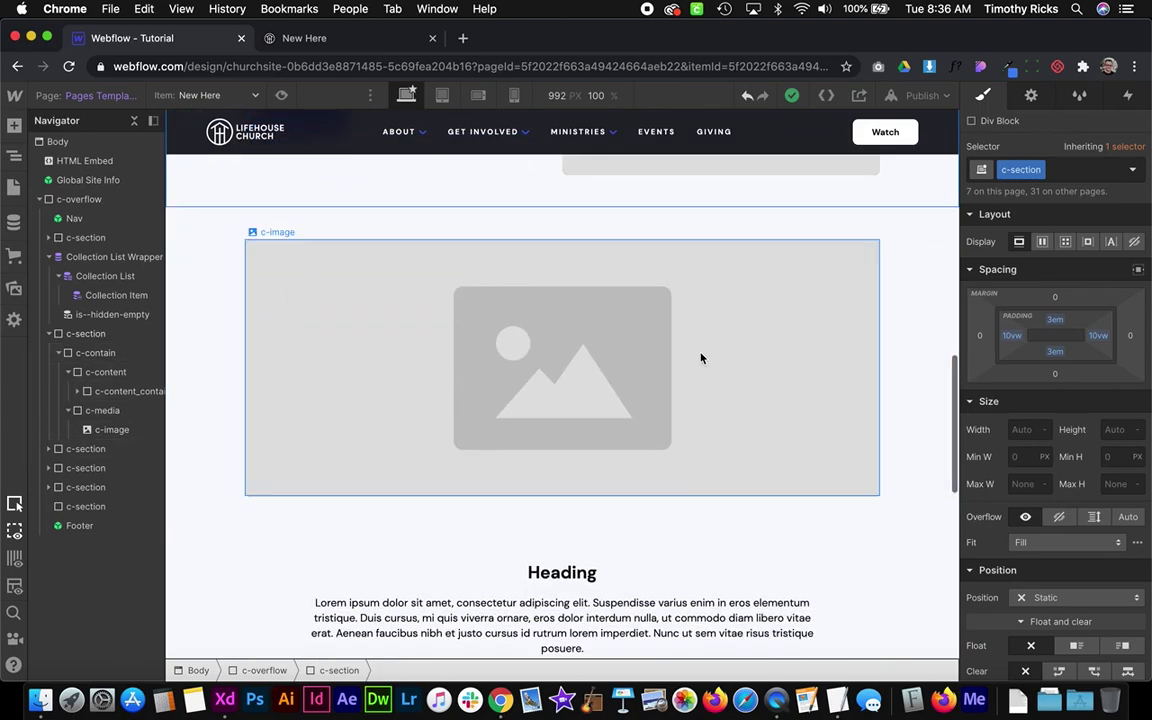
pyautogui.scroll(-6, 699, 355)
pyautogui.scroll(-7, 561, 460)
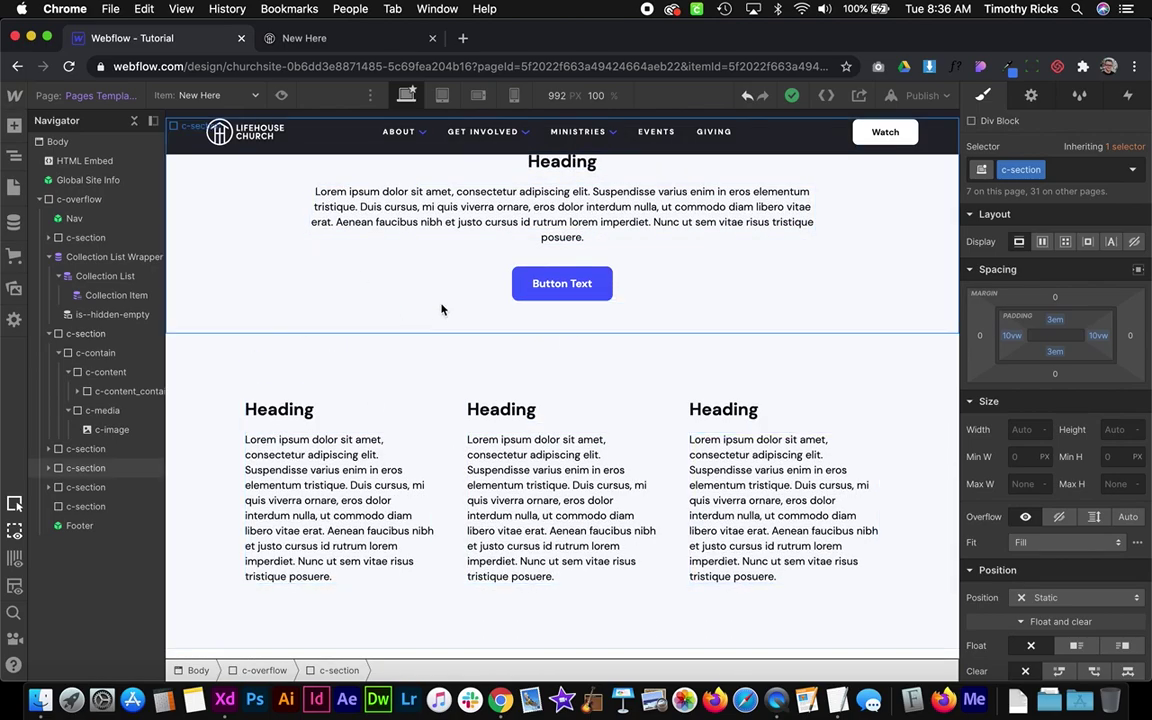
# - Open the settings of the Page Sections CMS collection
pyautogui.scroll(-20, 442, 309)
pyautogui.scroll(2, 442, 309)
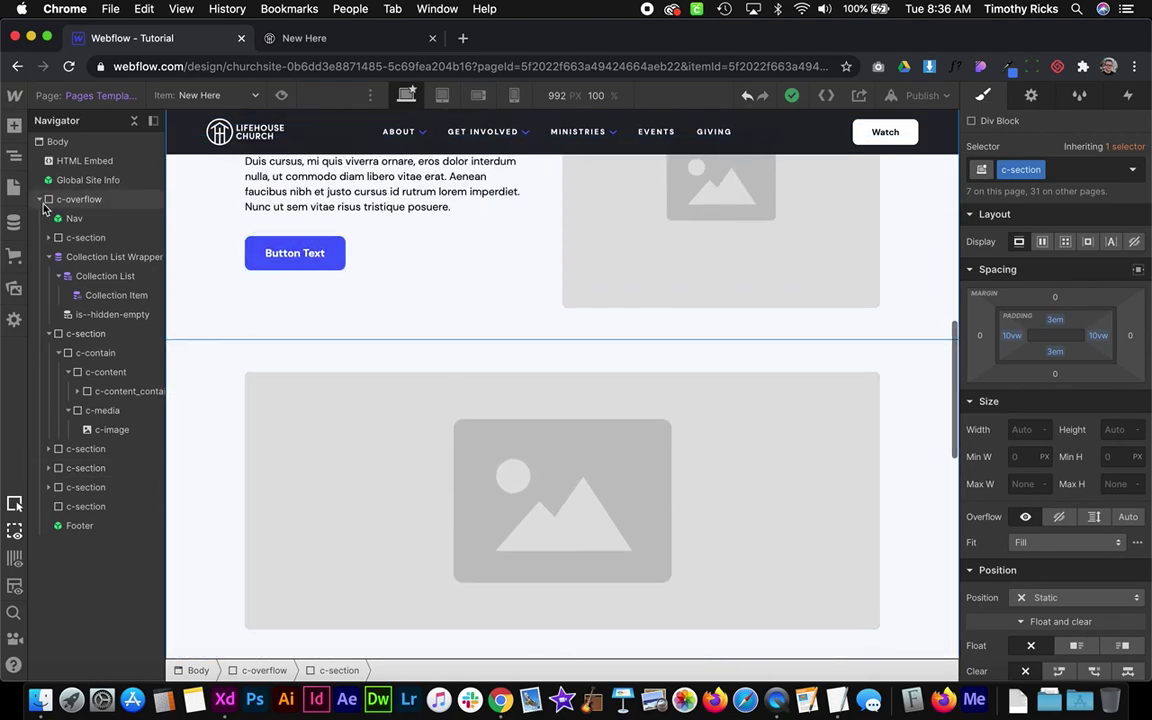
pyautogui.click(14, 222)
pyautogui.click(142, 288)
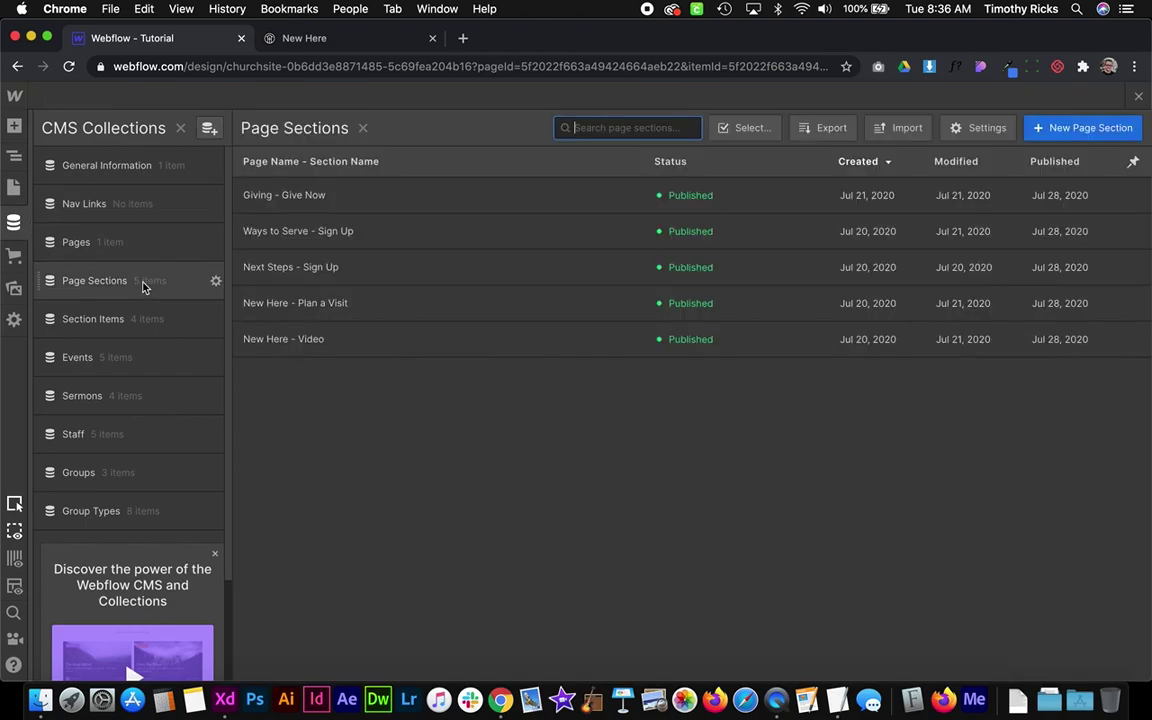
pyautogui.click(217, 283)
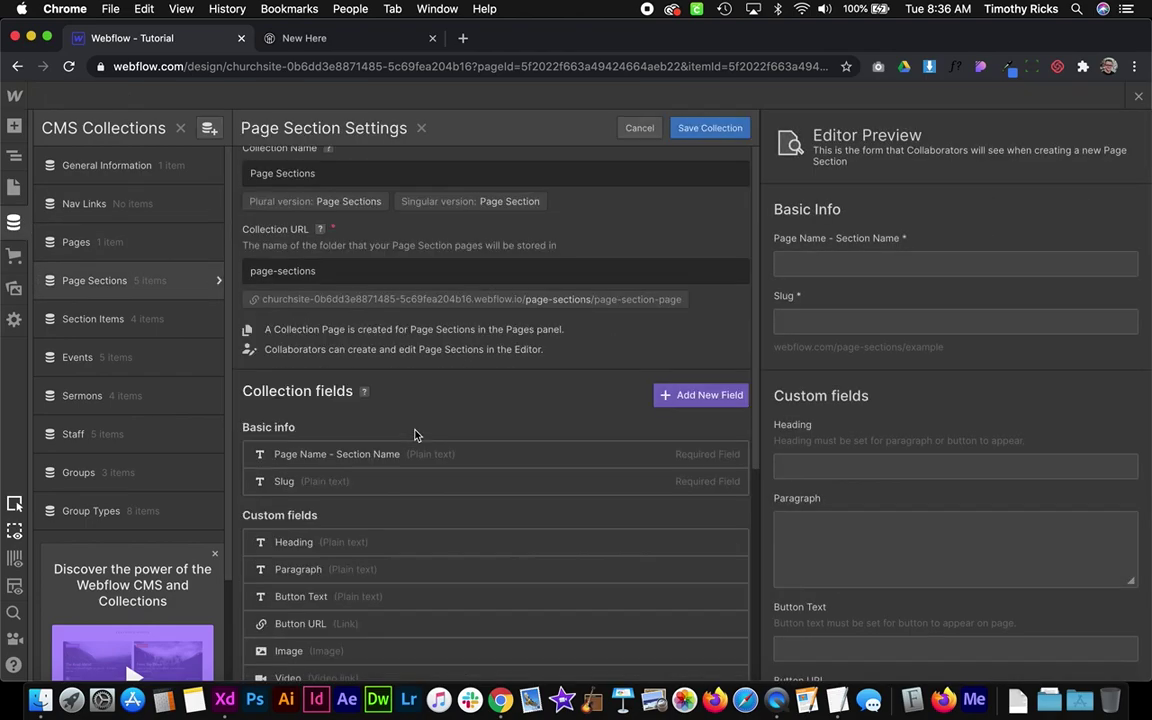
# - Add an Option field labelled Select Module Type to the Page Sections collection
pyautogui.scroll(-5, 400, 460)
pyautogui.click(303, 527)
pyautogui.scroll(-5, 511, 462)
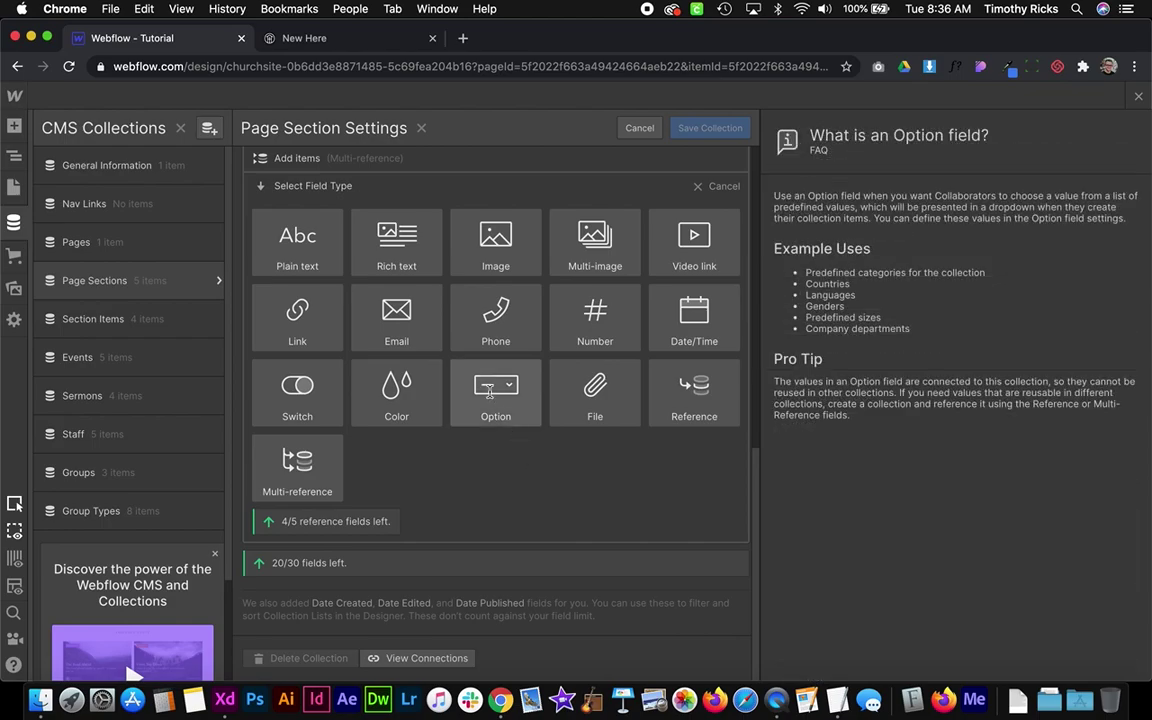
pyautogui.click(505, 415)
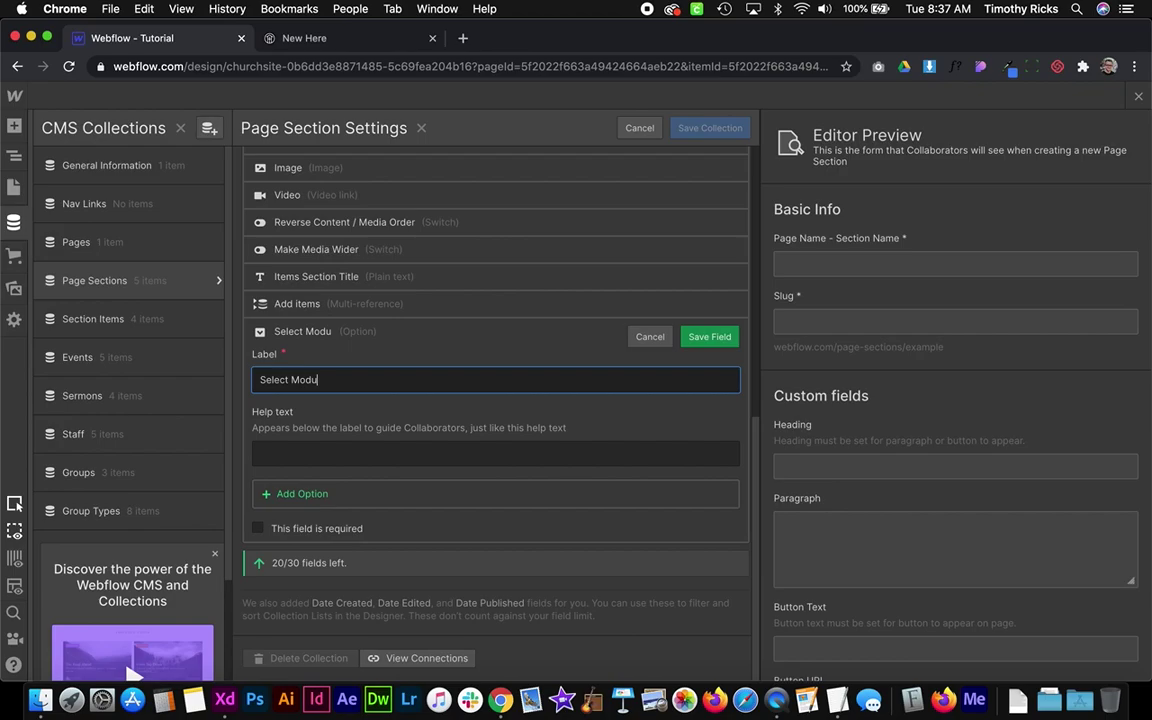
# - Give the Select Module Type field the options Text + Image, Image and Text, plus a fourth option for the three-column layout
pyautogui.click(322, 495)
pyautogui.scroll(-1, 379, 482)
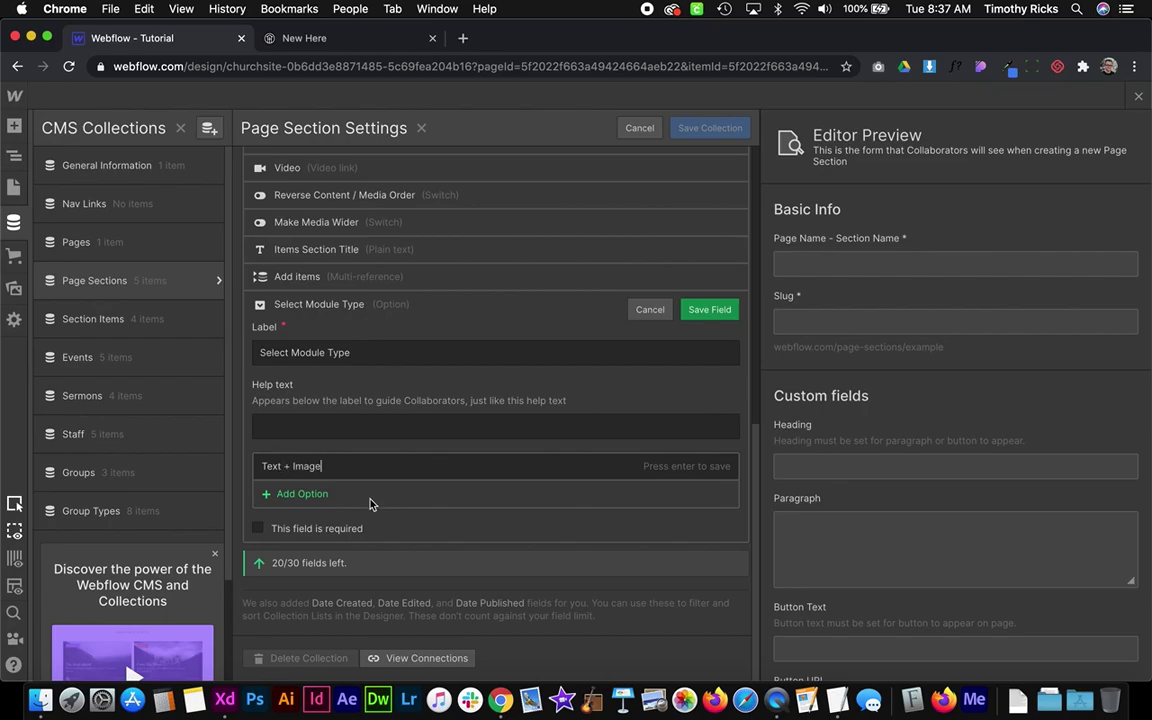
pyautogui.write('Text + Image')
pyautogui.press('Return')
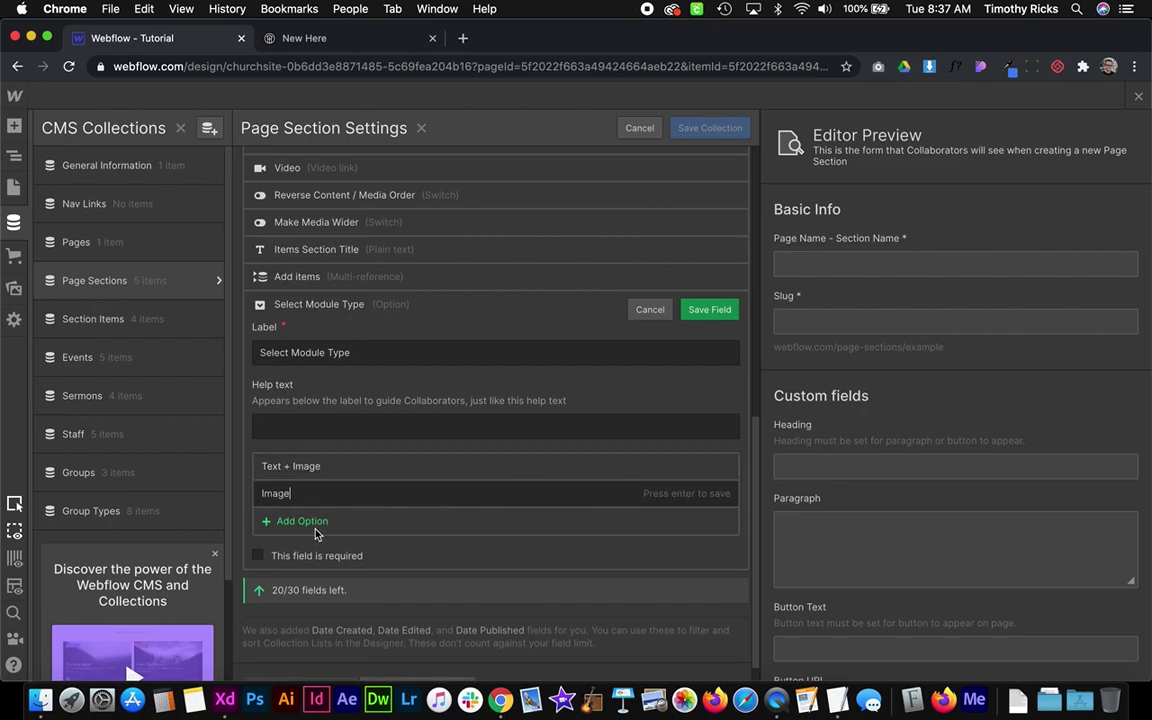
pyautogui.write('Image')
pyautogui.press('Return')
pyautogui.write('Text')
pyautogui.press('Return')
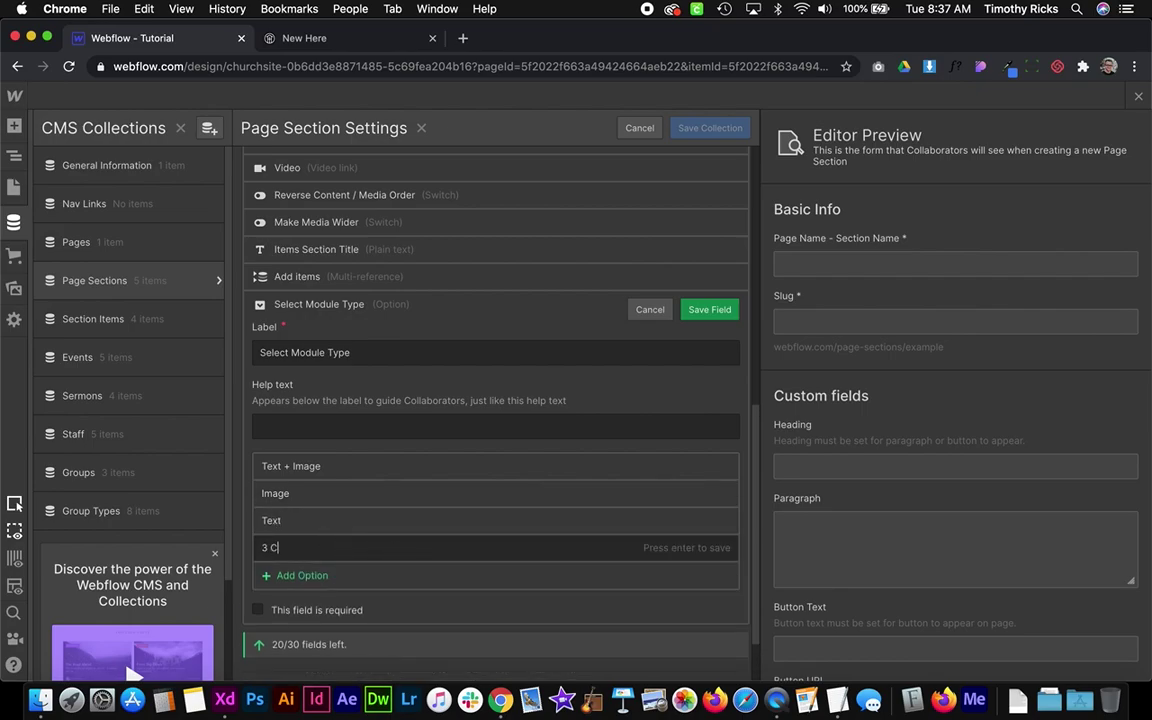
# - Make the Select Module Type field required, save the field and the Page Sections collection, and return to the page canvas
pyautogui.click(278, 612)
pyautogui.click(711, 315)
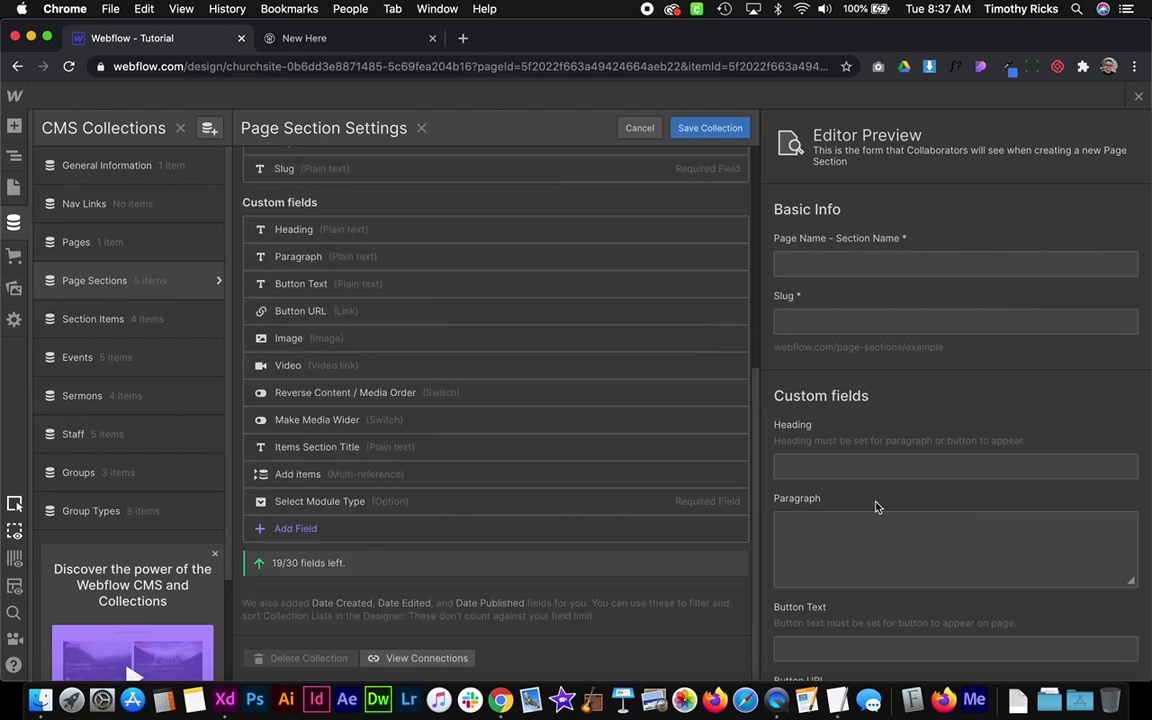
pyautogui.scroll(-8, 795, 470)
pyautogui.scroll(5, 425, 289)
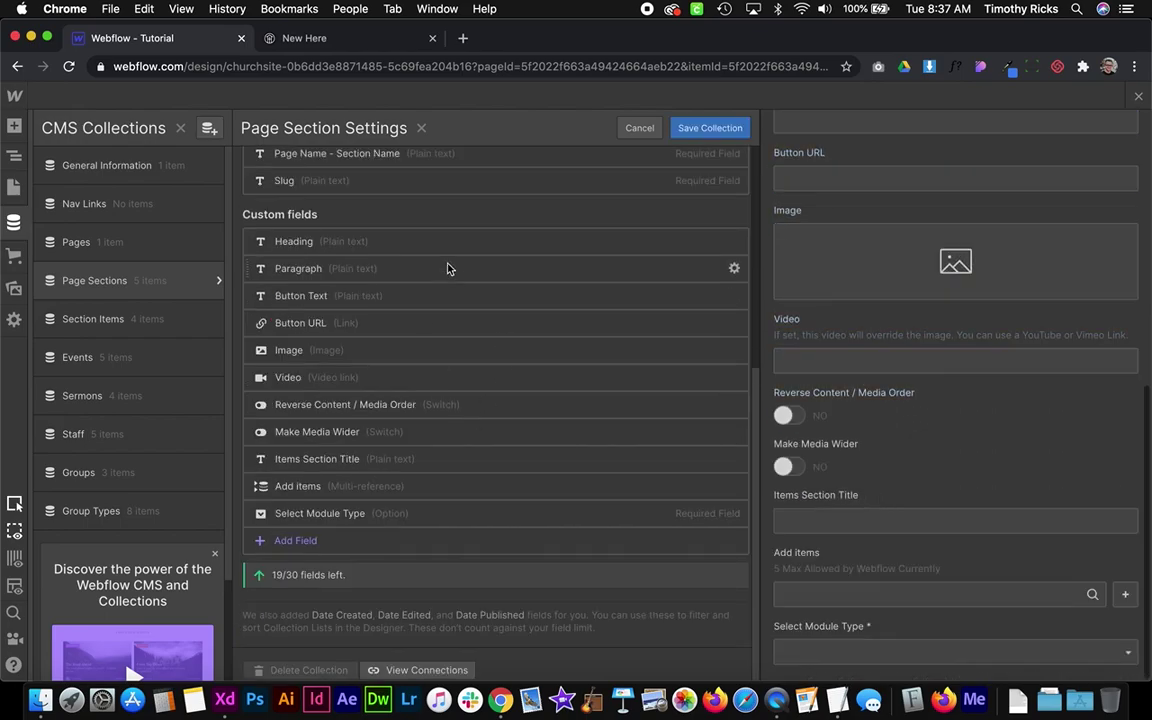
pyautogui.click(705, 128)
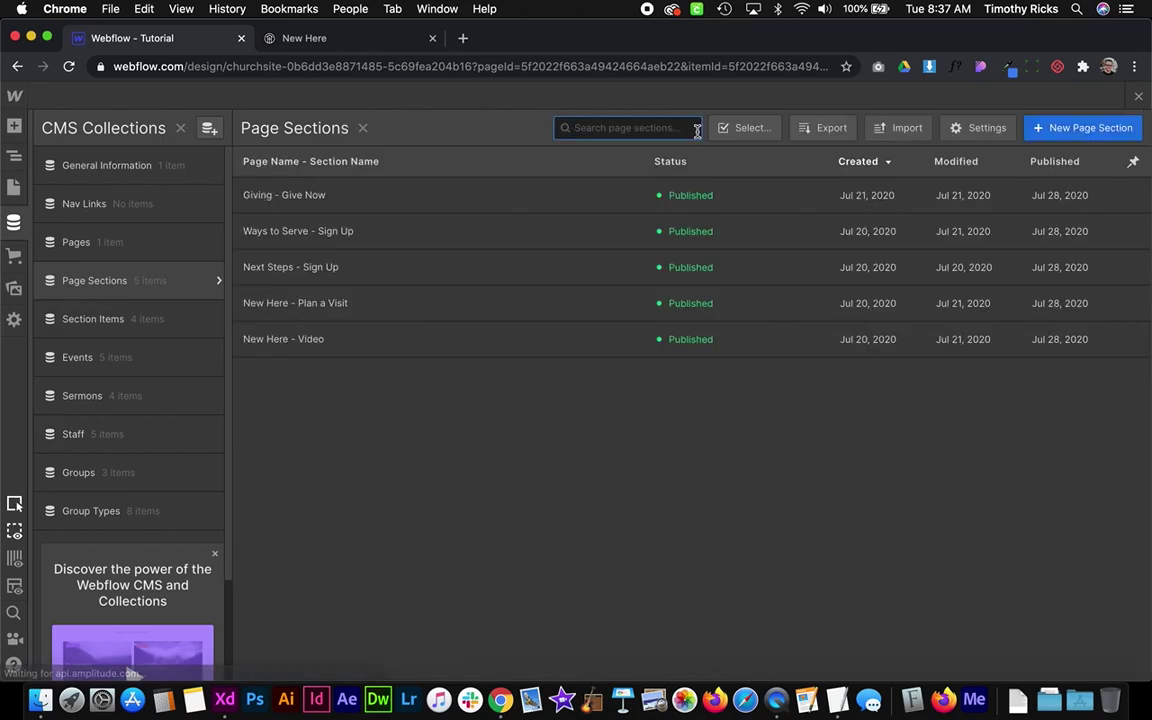
pyautogui.click(1141, 93)
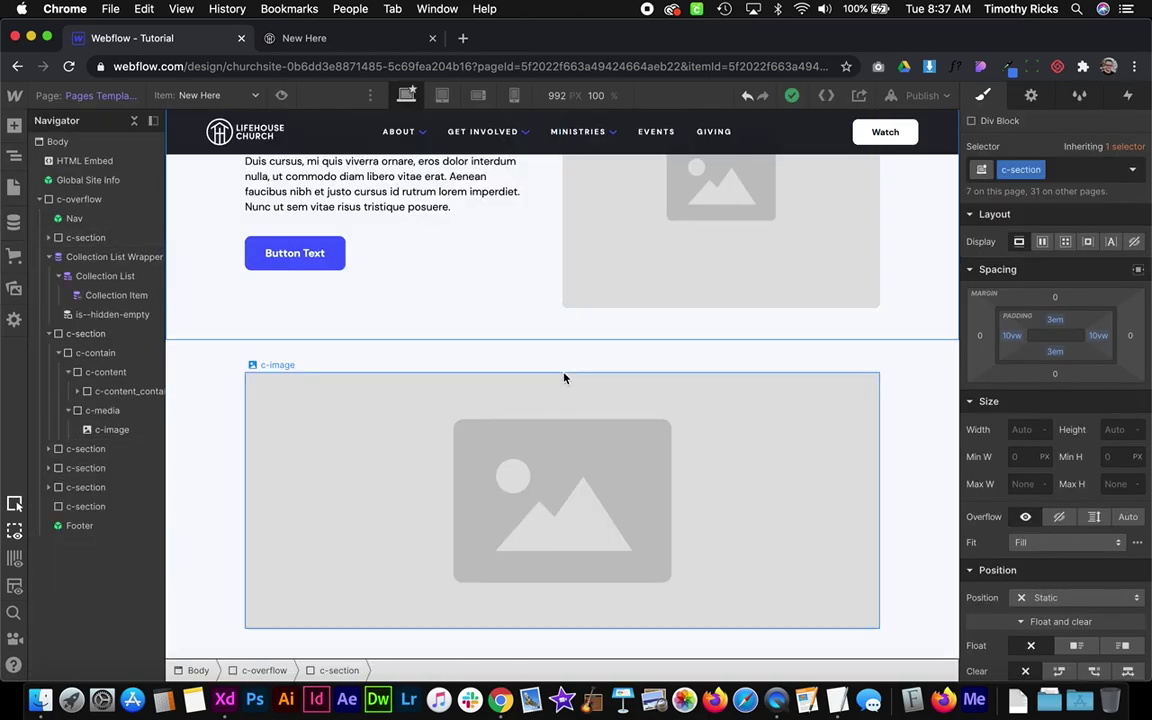
# - Move all five c-section blocks, including the empty footer spacer, into the Collection Item of the collection list
pyautogui.scroll(10, 507, 334)
pyautogui.scroll(3, 563, 378)
pyautogui.scroll(-4, 411, 424)
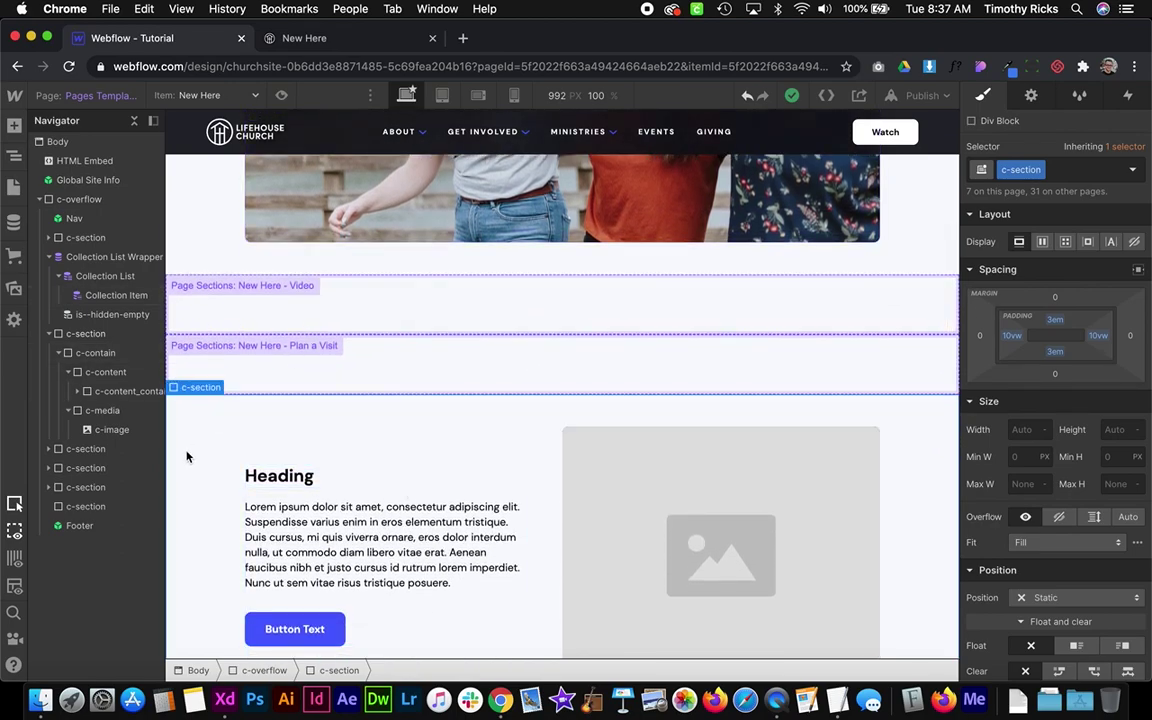
pyautogui.click(48, 333)
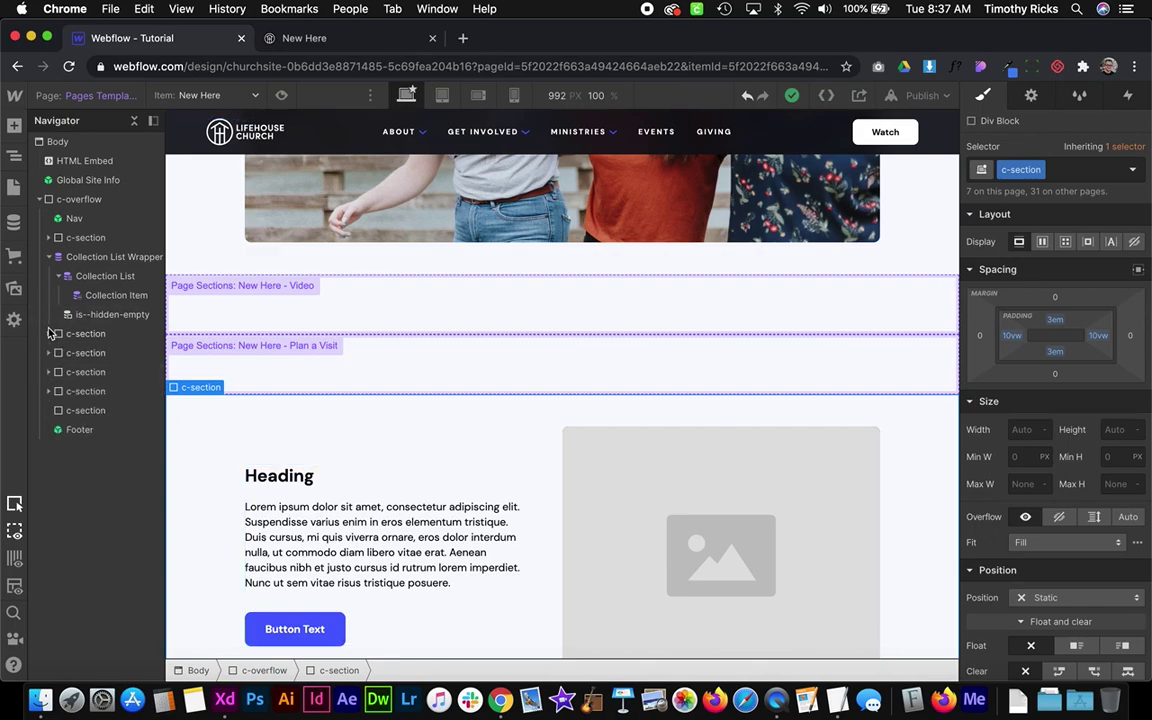
pyautogui.moveTo(105, 327); pyautogui.dragTo(116, 300)
pyautogui.moveTo(102, 351); pyautogui.dragTo(72, 390)
pyautogui.moveTo(112, 316); pyautogui.dragTo(103, 403)
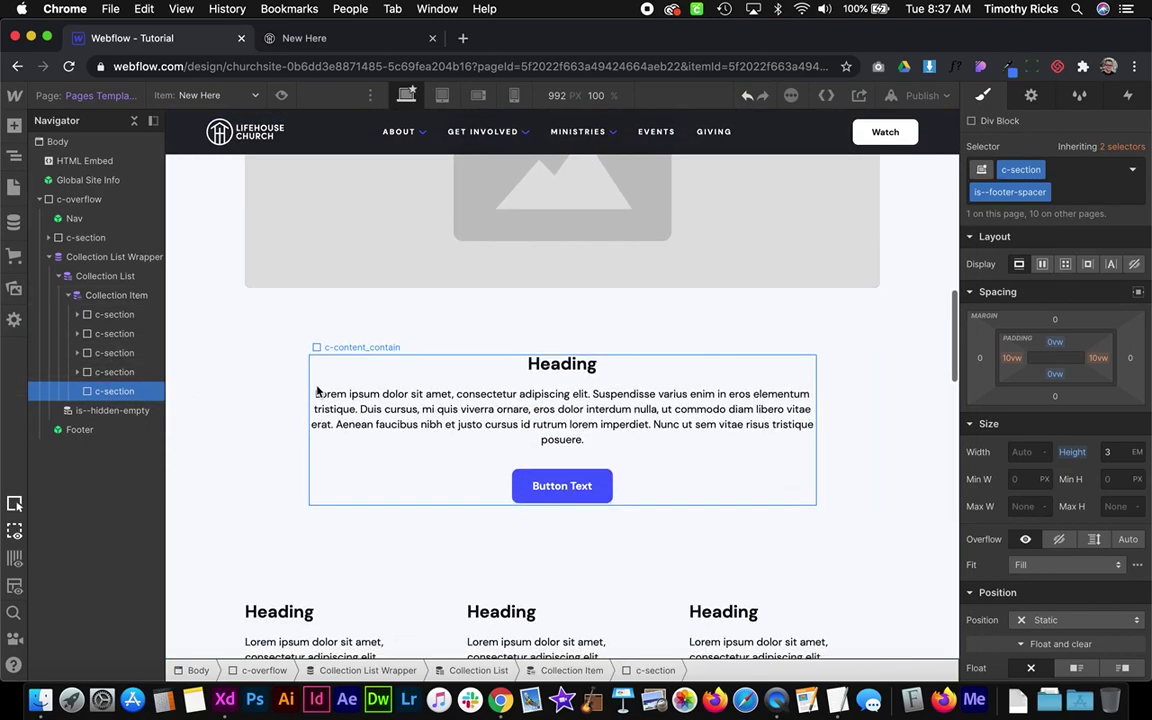
# - Examine how the text-and-image, full-width image, centered text and three-column layouts repeat for each collection item
pyautogui.scroll(-2, 317, 392)
pyautogui.scroll(10, 317, 392)
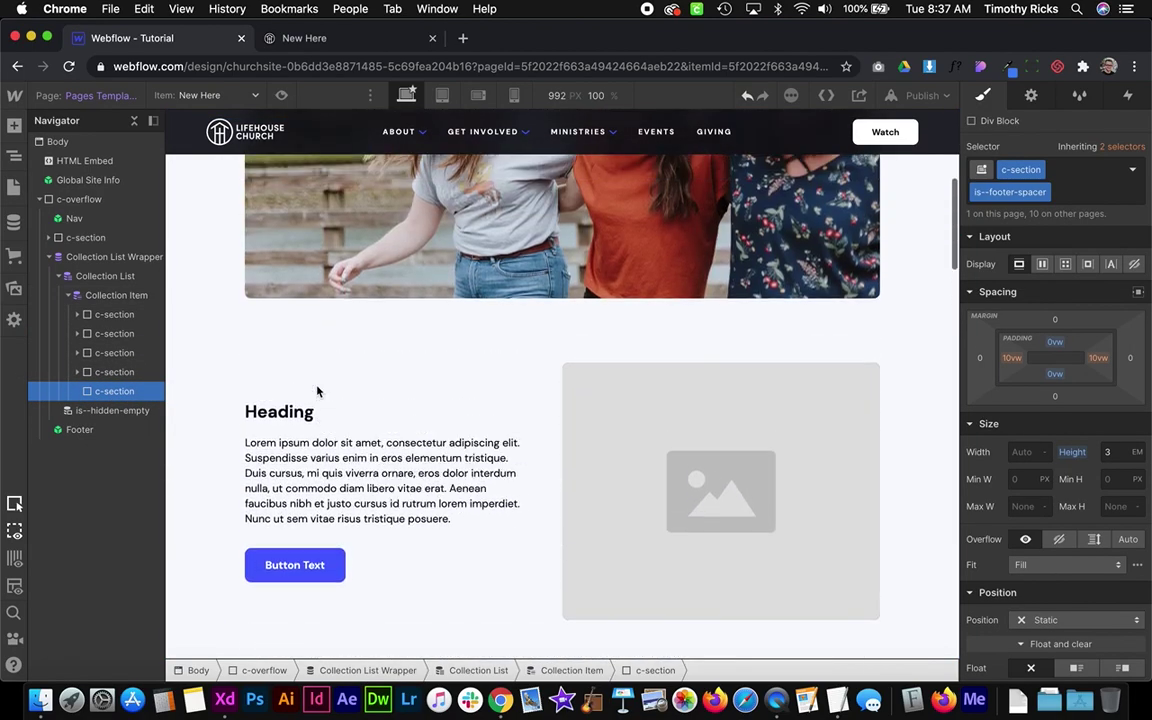
pyautogui.scroll(2, 317, 392)
pyautogui.scroll(-8, 317, 392)
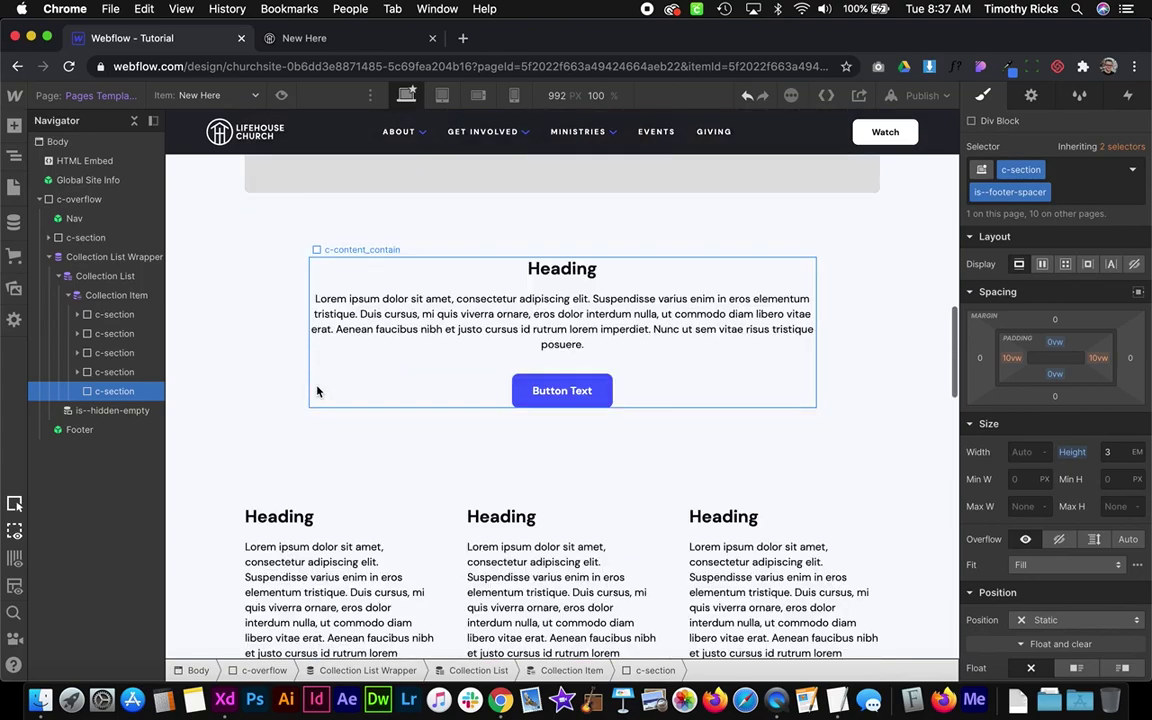
pyautogui.scroll(-10, 317, 392)
pyautogui.click(631, 336)
pyautogui.scroll(-4, 358, 289)
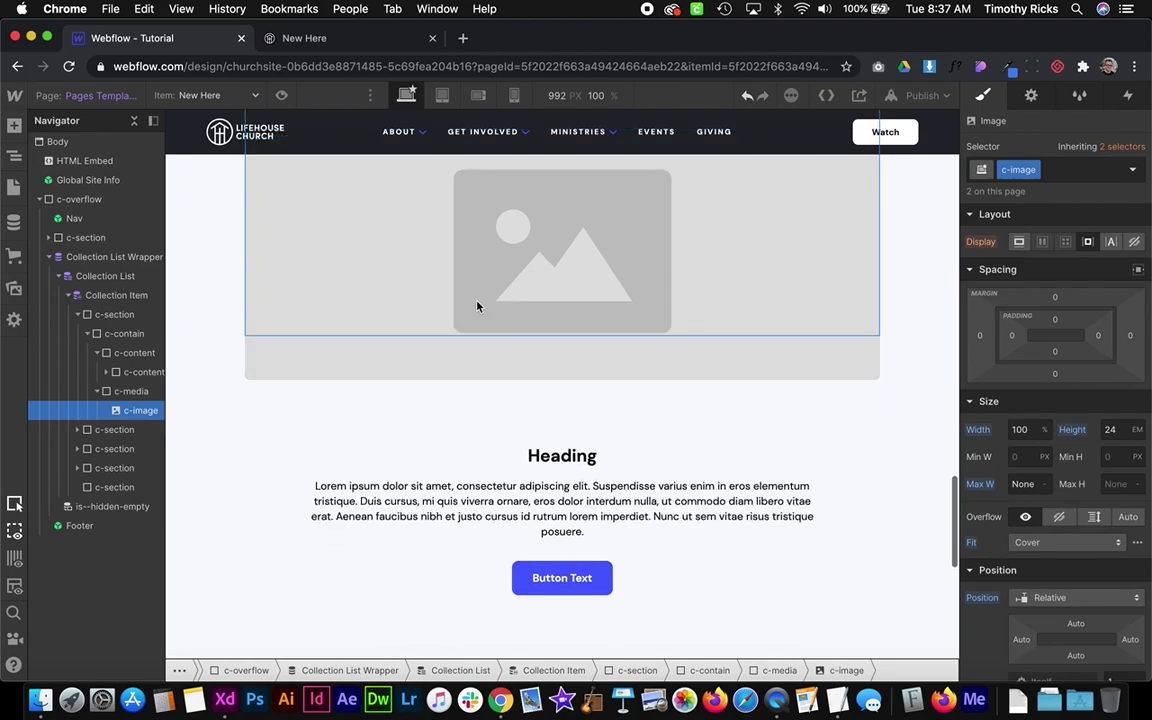
pyautogui.scroll(-5, 473, 270)
pyautogui.scroll(3, 426, 311)
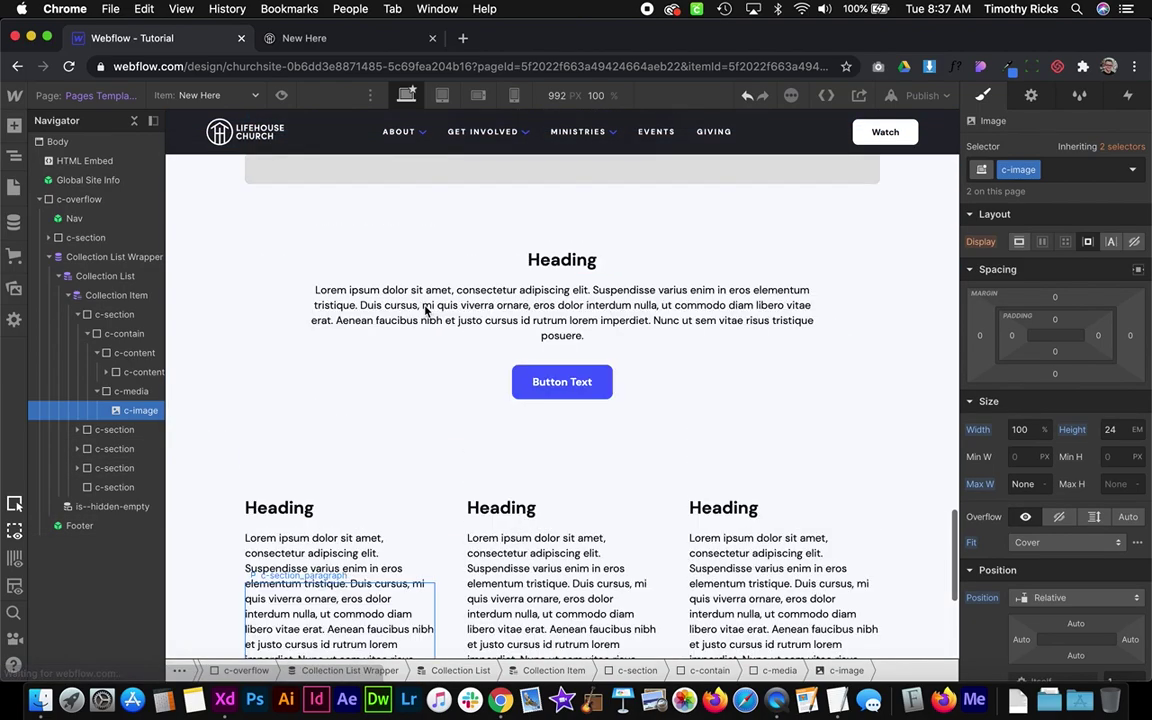
pyautogui.scroll(15, 425, 311)
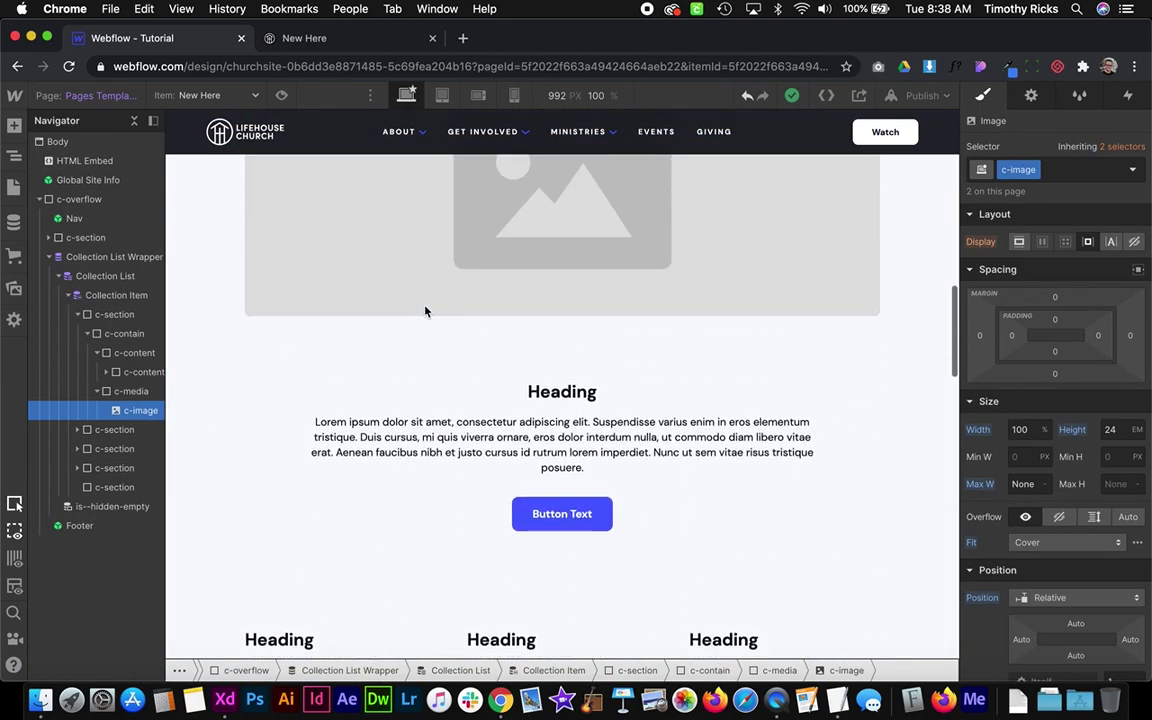
# - Bind the c-image of the text-and-image section to the Image field of Add Page Sections
pyautogui.scroll(8, 425, 311)
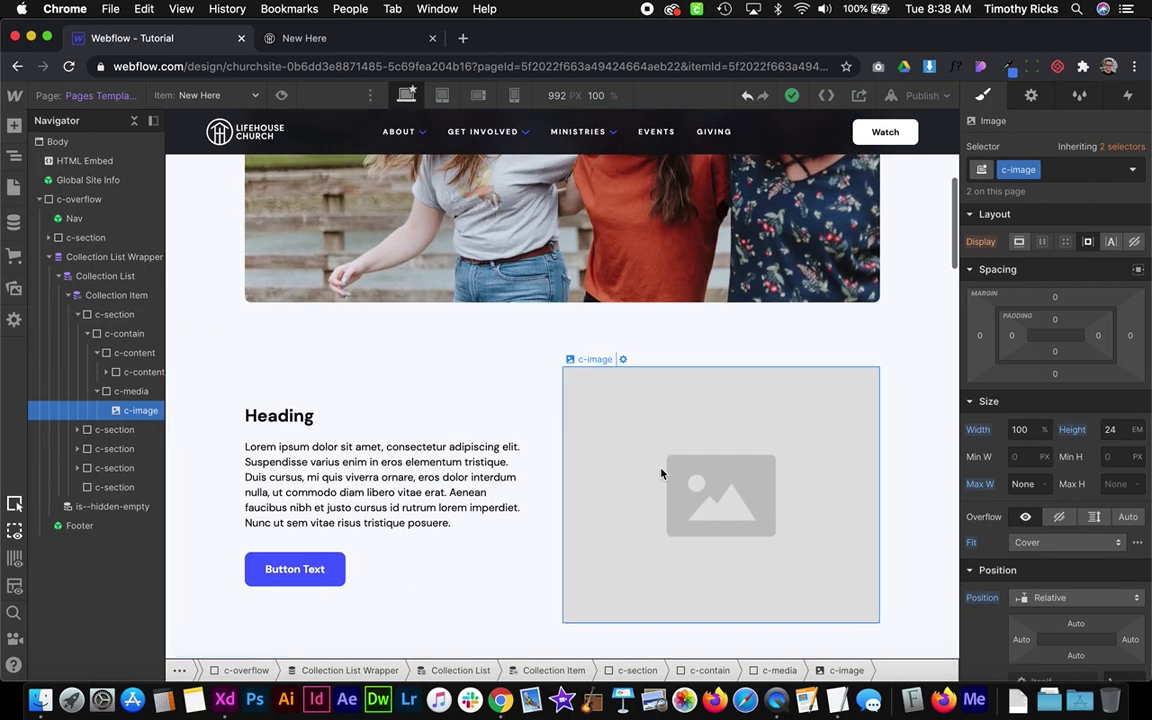
pyautogui.click(623, 359)
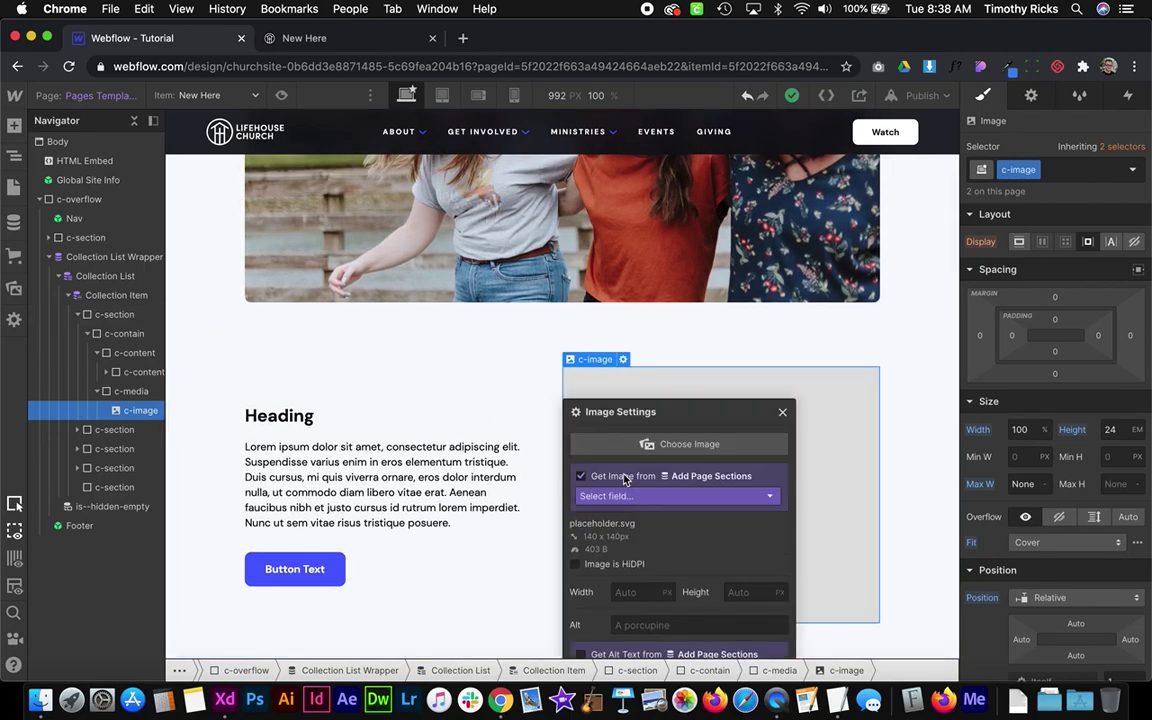
pyautogui.click(640, 505)
pyautogui.click(620, 530)
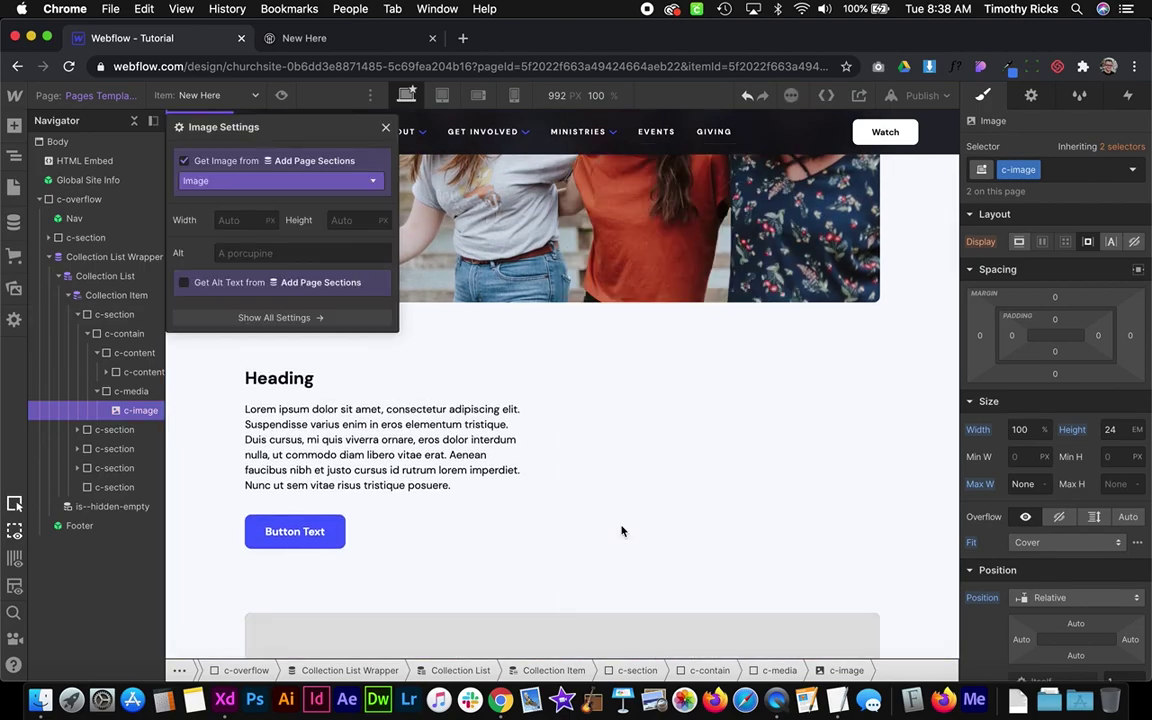
# - Bind the text-and-image section's heading to the Heading field of Add Page Sections
pyautogui.click(312, 380)
pyautogui.click(344, 360)
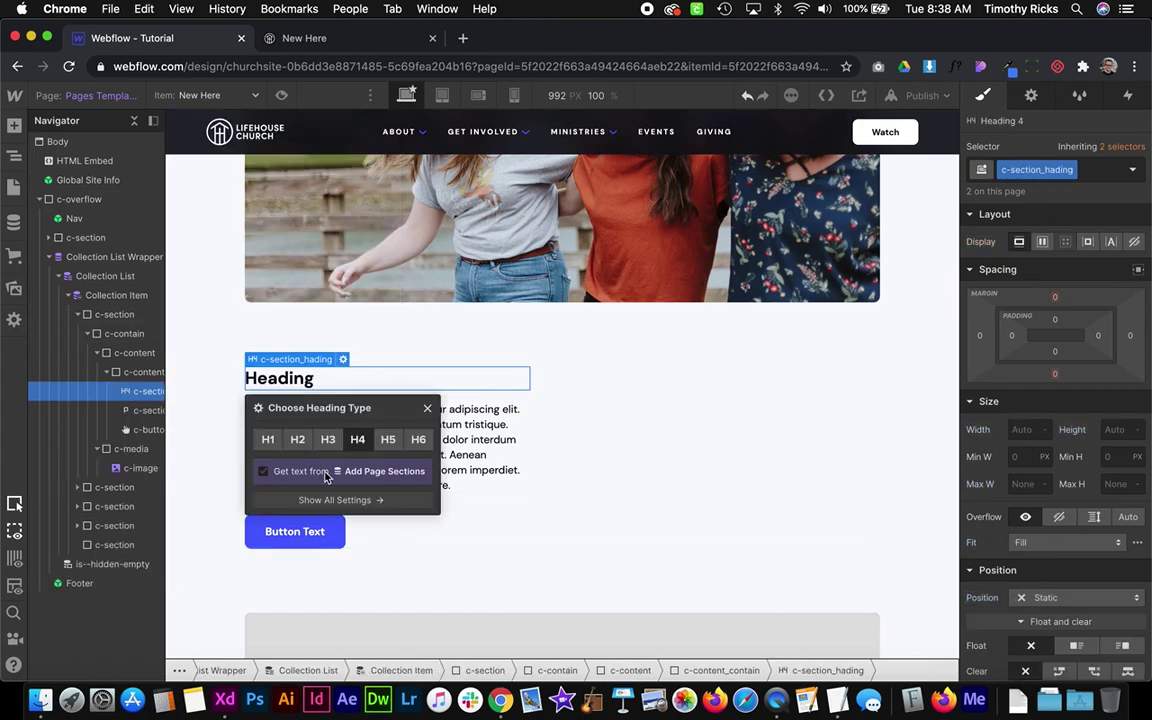
pyautogui.click(264, 471)
pyautogui.click(300, 491)
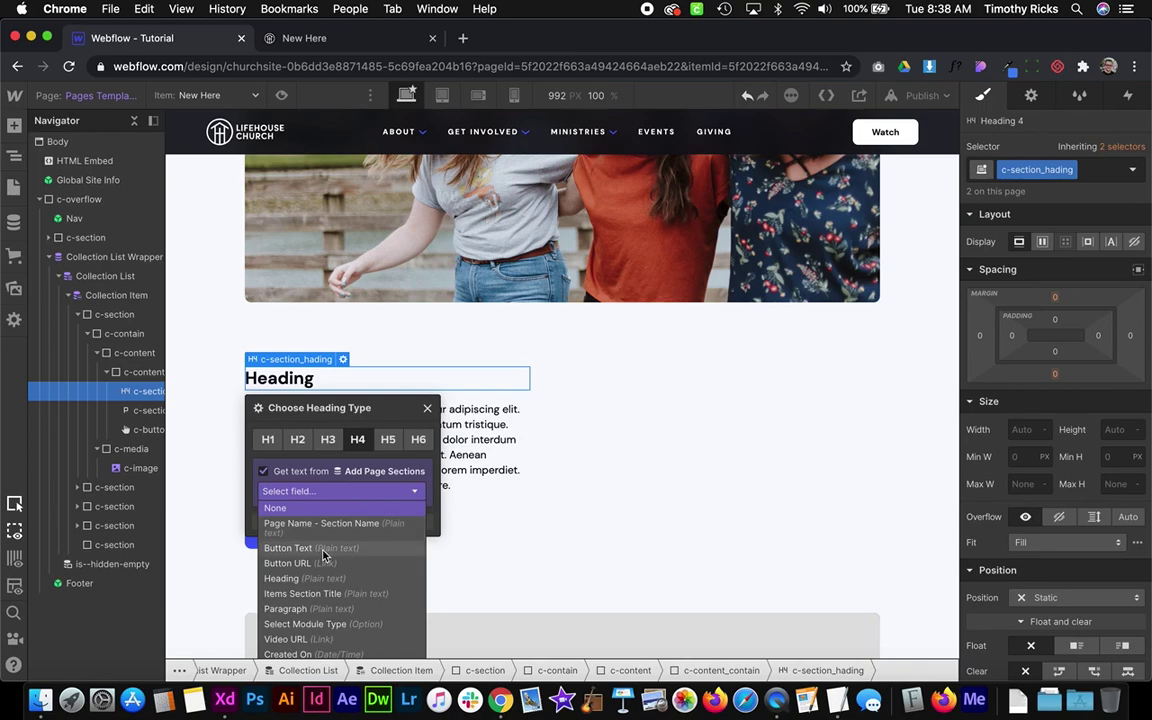
pyautogui.click(316, 579)
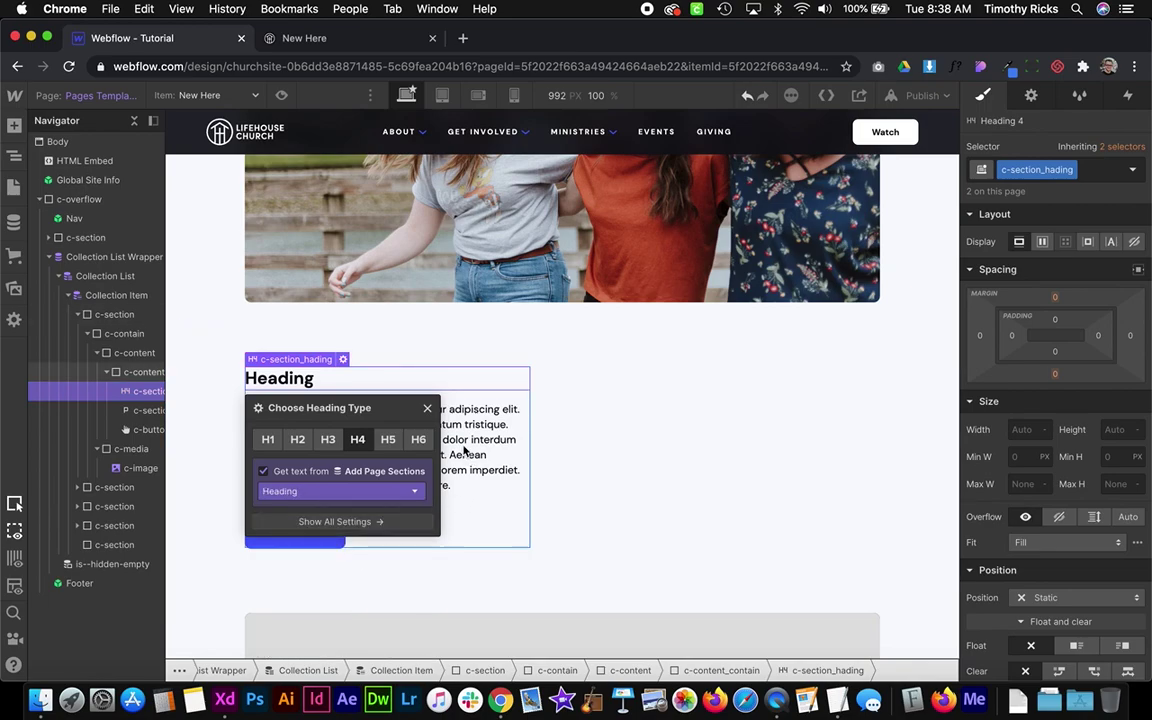
# - Bind the text-and-image section's paragraph to the Paragraph field of Add Page Sections
pyautogui.click(422, 507)
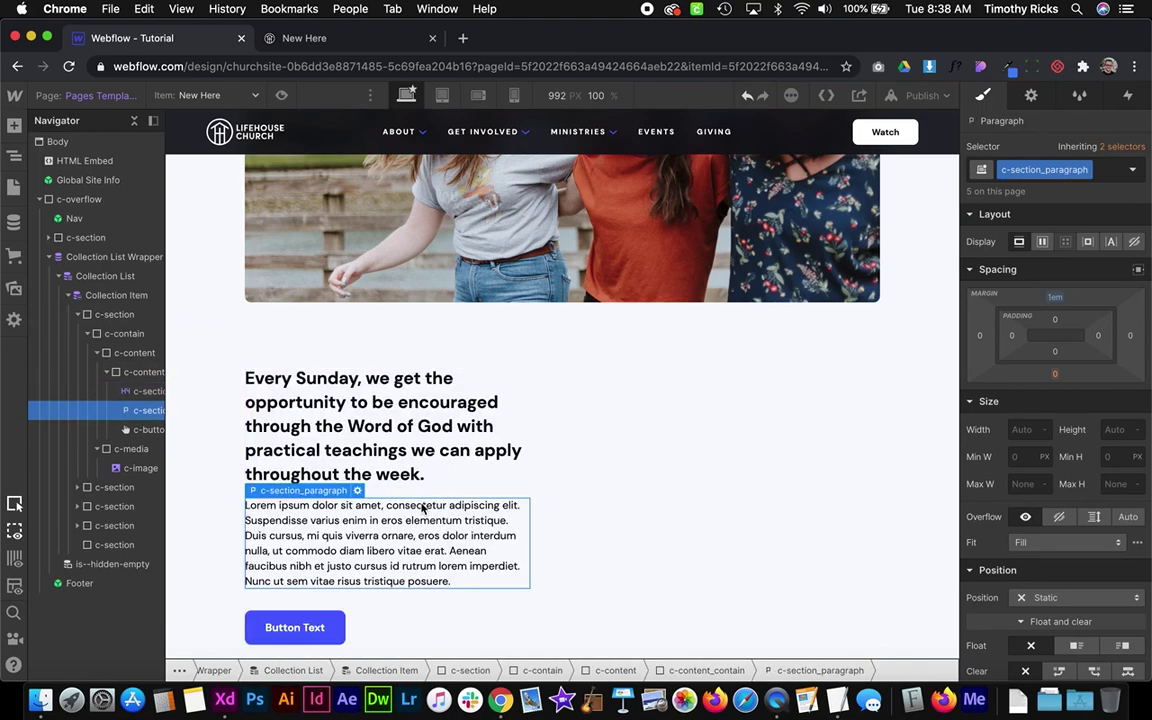
pyautogui.click(357, 490)
pyautogui.moveTo(350, 438); pyautogui.dragTo(724, 260)
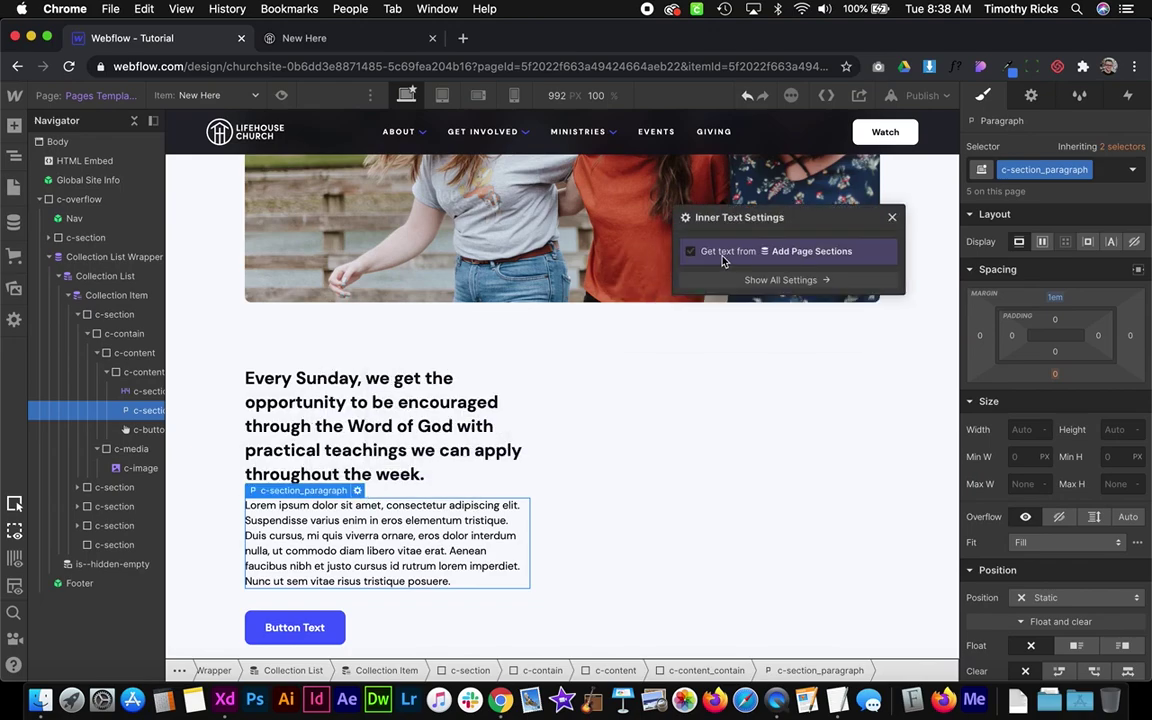
pyautogui.click(690, 251)
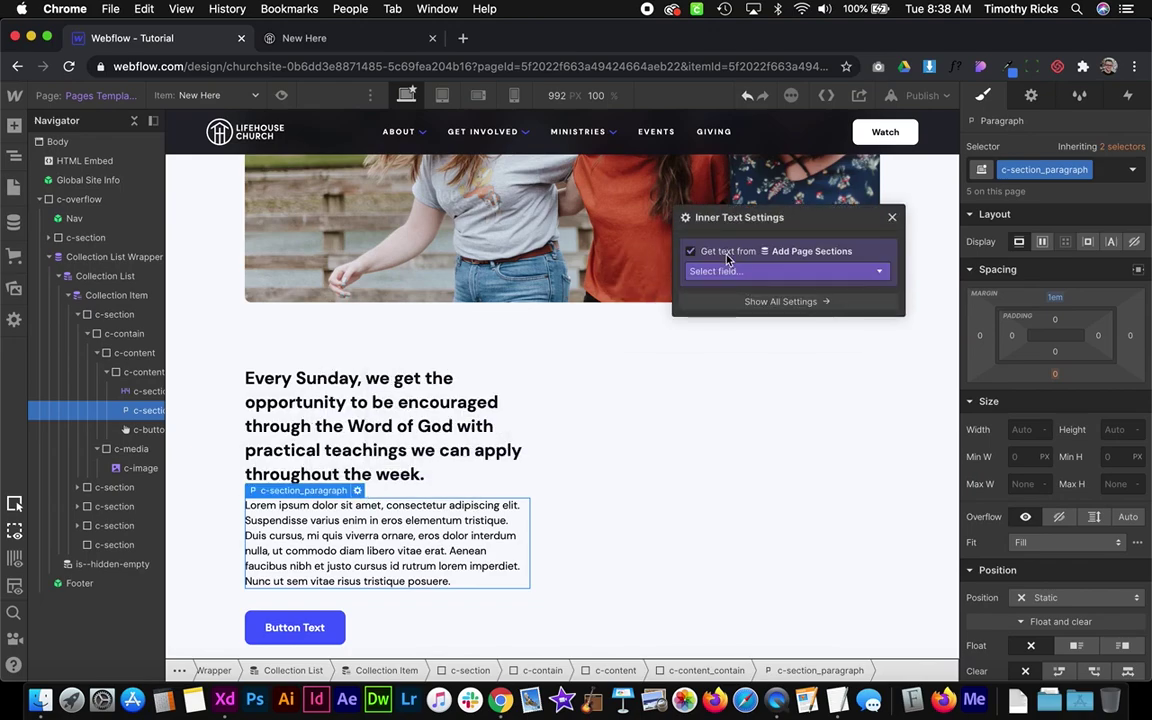
pyautogui.click(737, 271)
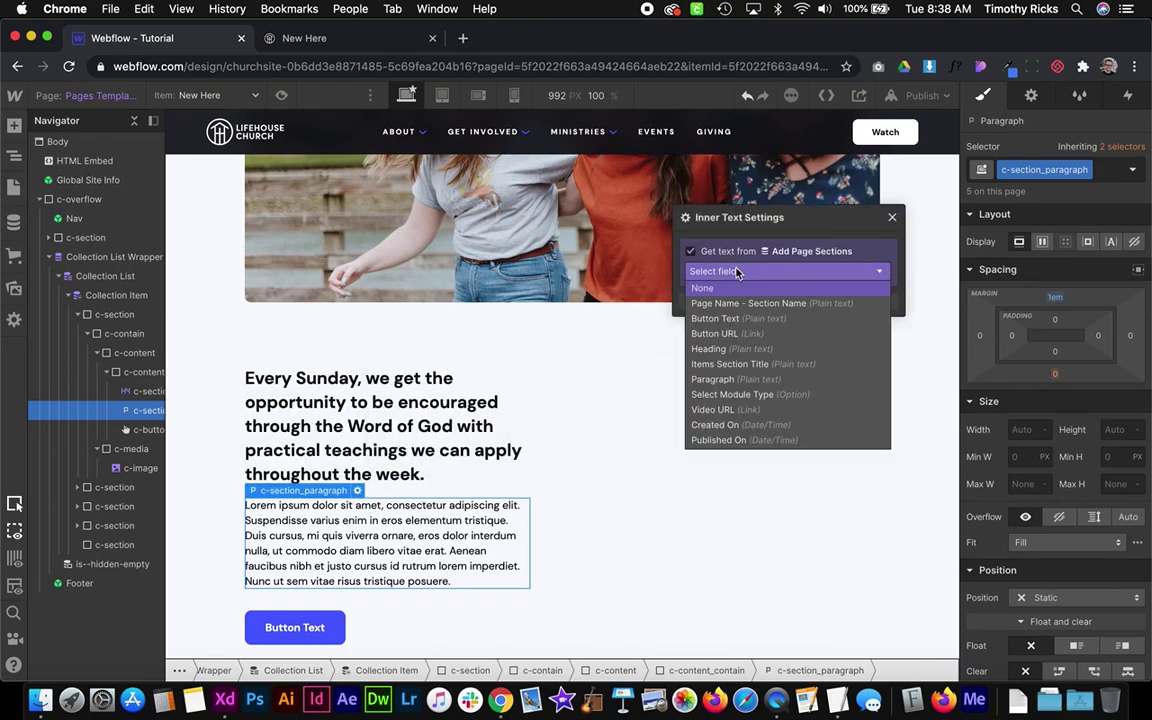
pyautogui.click(713, 379)
# - Bind the link of the text-and-image section's button to the Button URL field of Add Page Sections
pyautogui.scroll(-3, 419, 444)
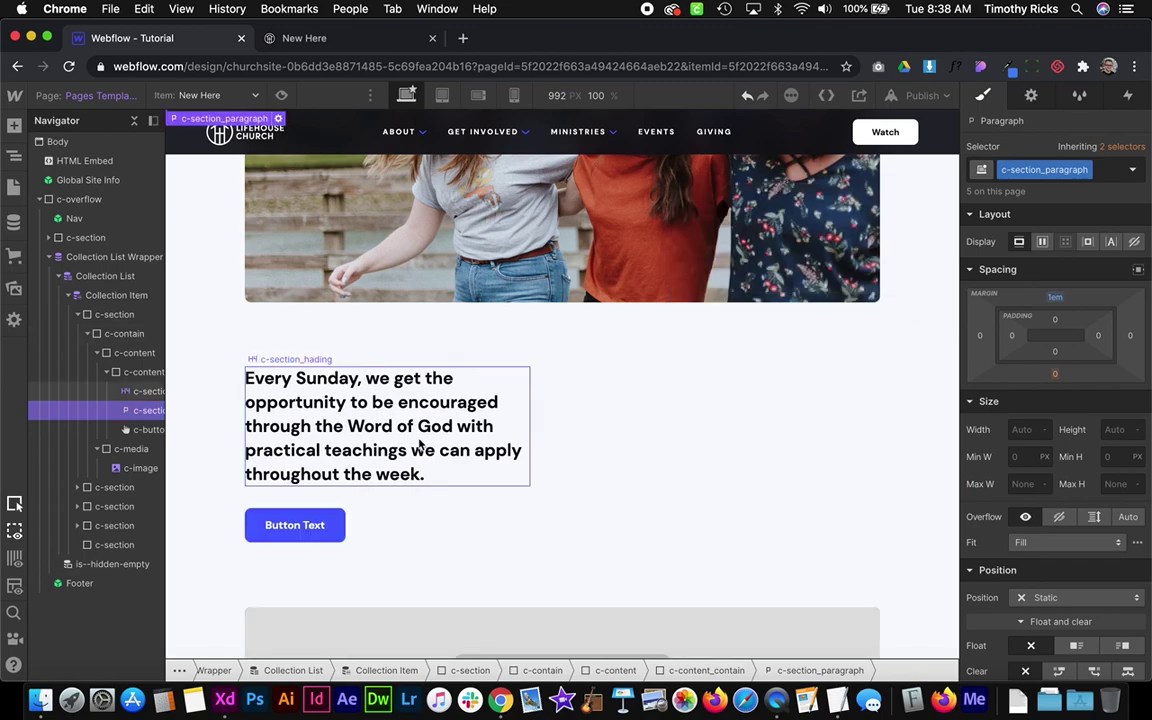
pyautogui.click(329, 417)
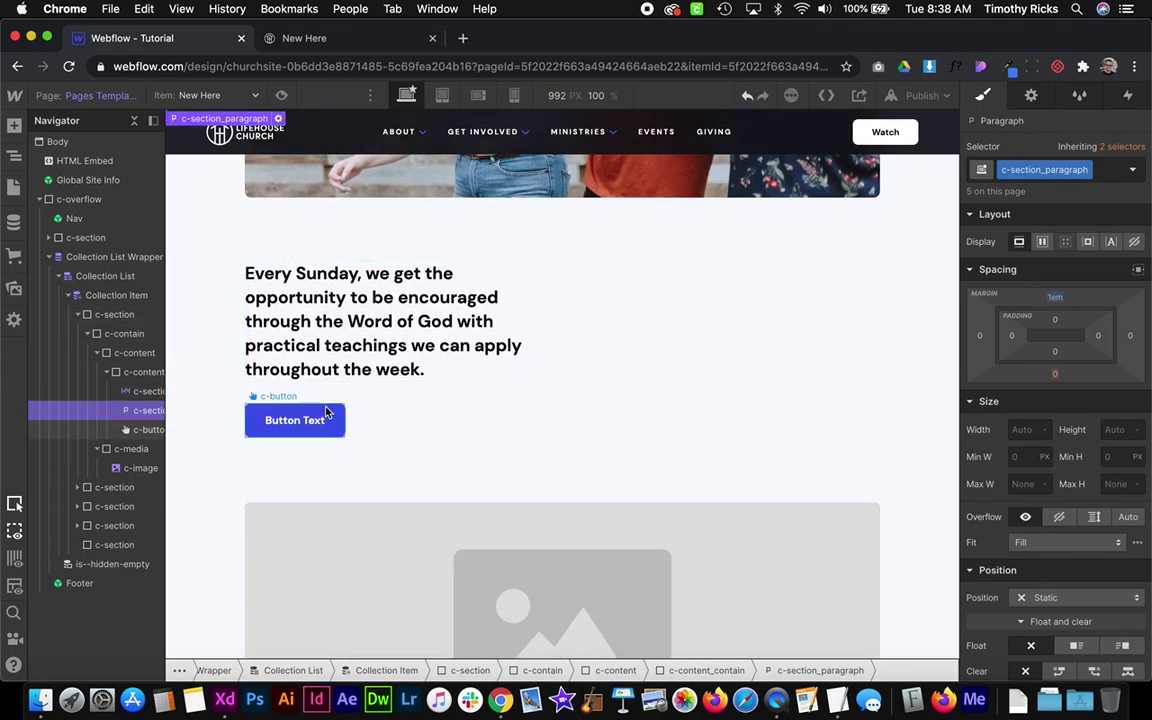
pyautogui.click(307, 396)
pyautogui.moveTo(419, 481); pyautogui.dragTo(731, 276)
pyautogui.click(689, 326)
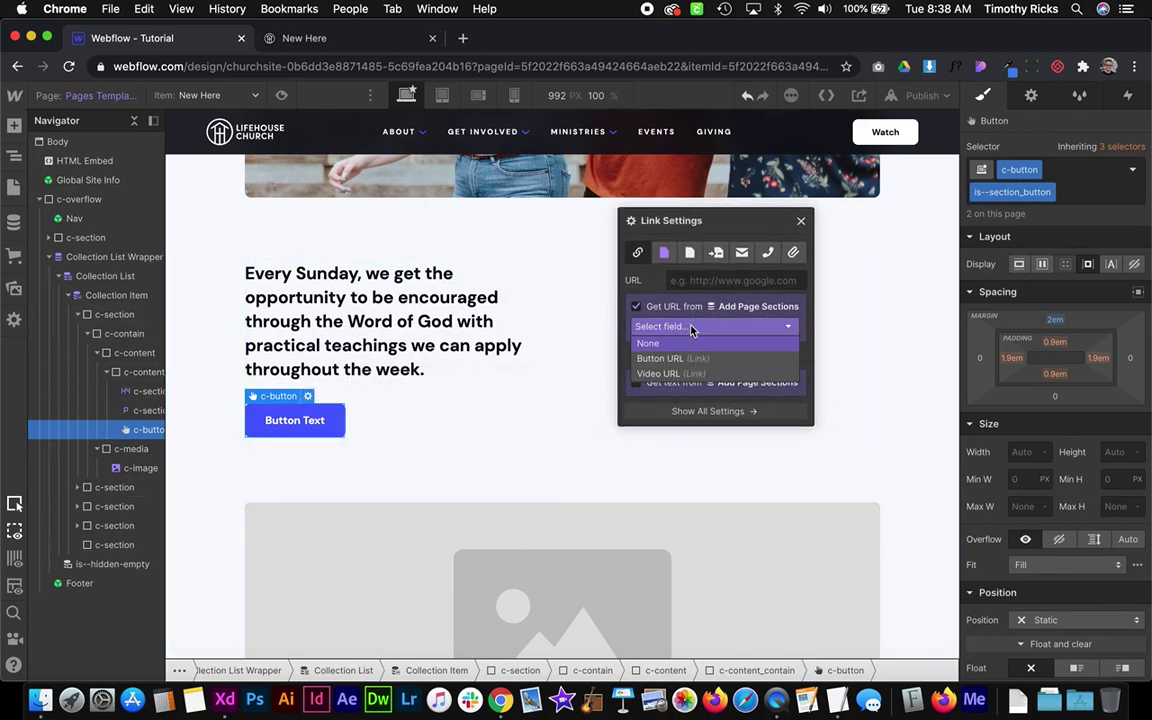
pyautogui.click(671, 359)
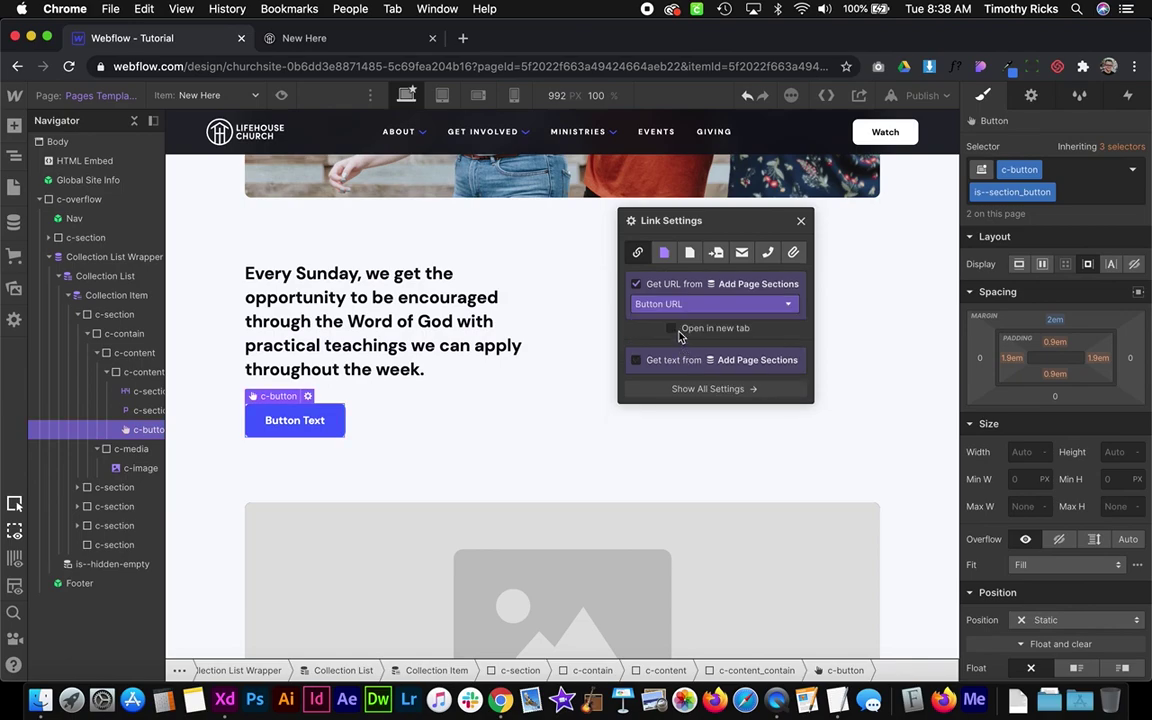
# - Set the button's link to open in a new tab and bind its text to the Button Text field
pyautogui.click(677, 364)
pyautogui.click(682, 379)
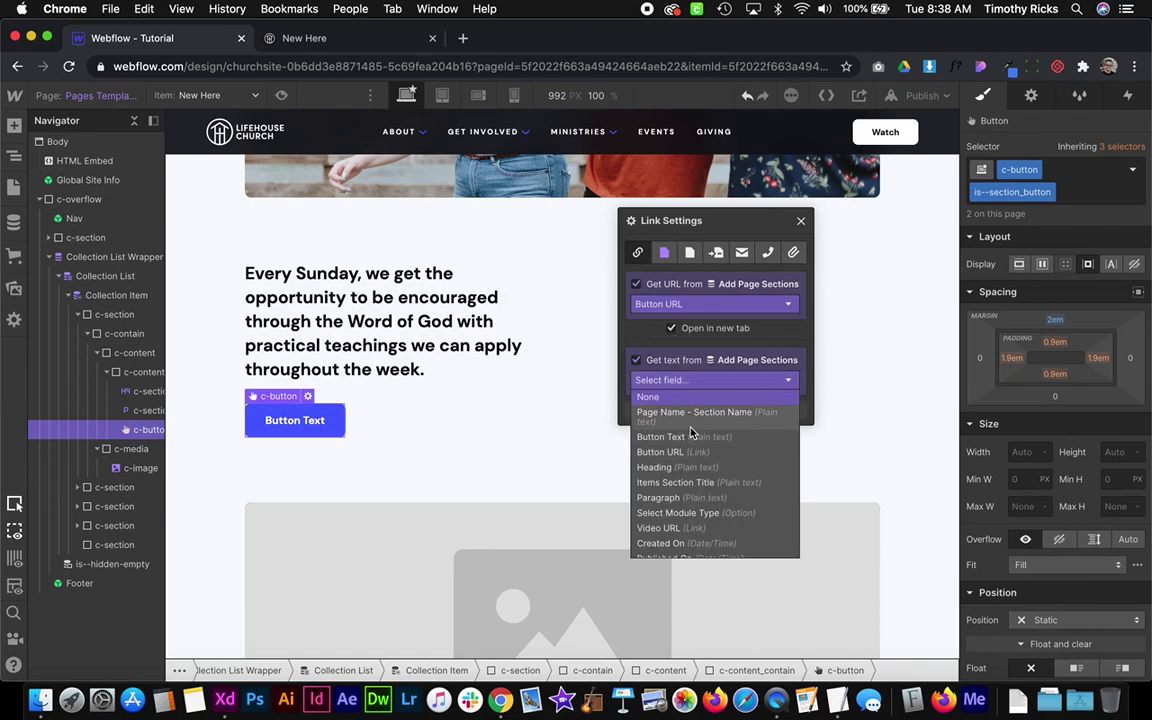
pyautogui.click(694, 440)
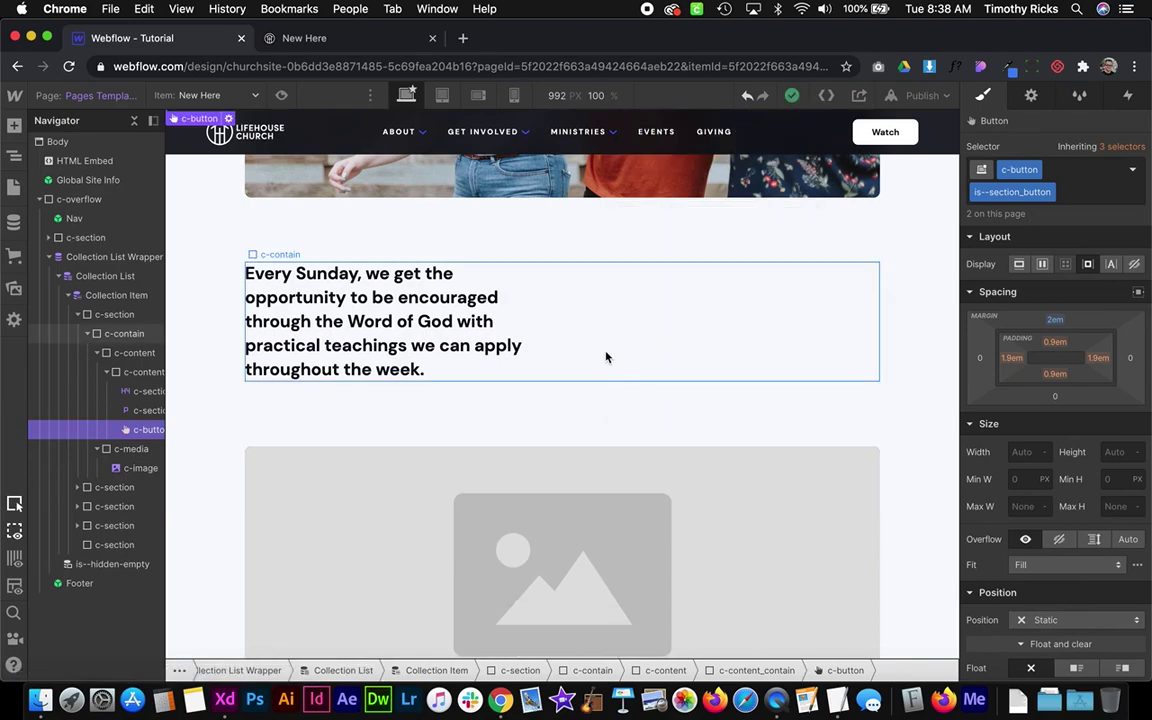
# - Bind the full-width image section's c-image to the Image field of Add Page Sections
pyautogui.scroll(-5, 480, 440)
pyautogui.click(516, 375)
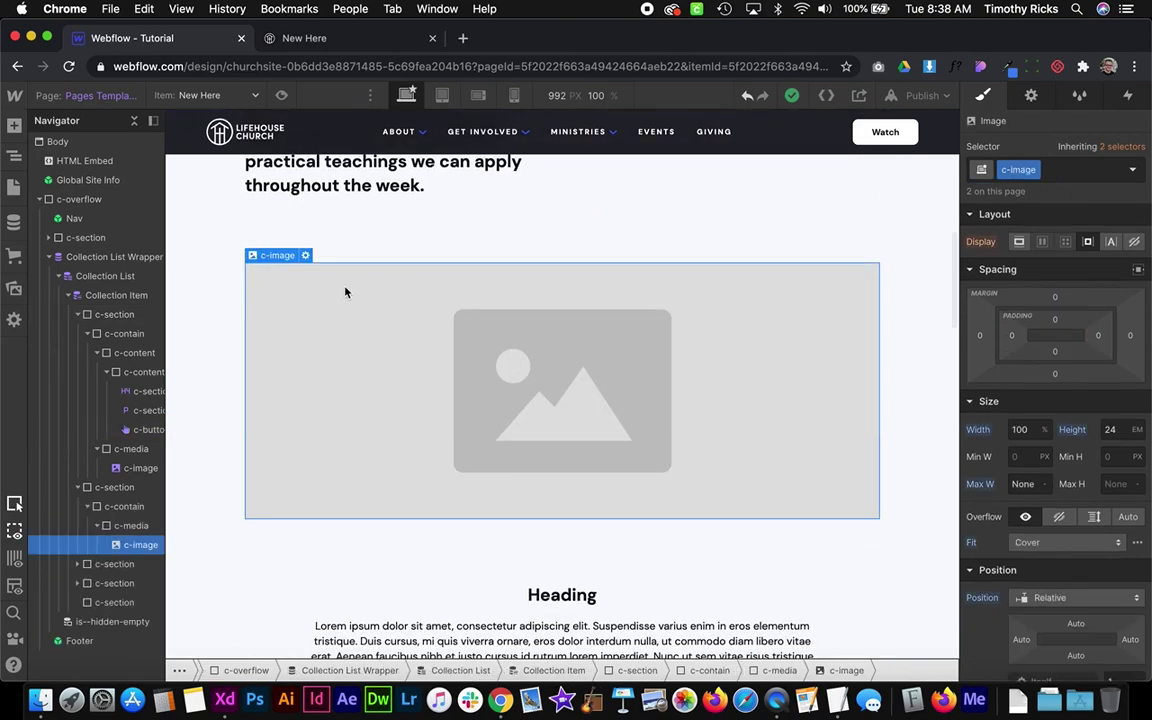
pyautogui.click(305, 255)
pyautogui.click(283, 371)
pyautogui.click(310, 391)
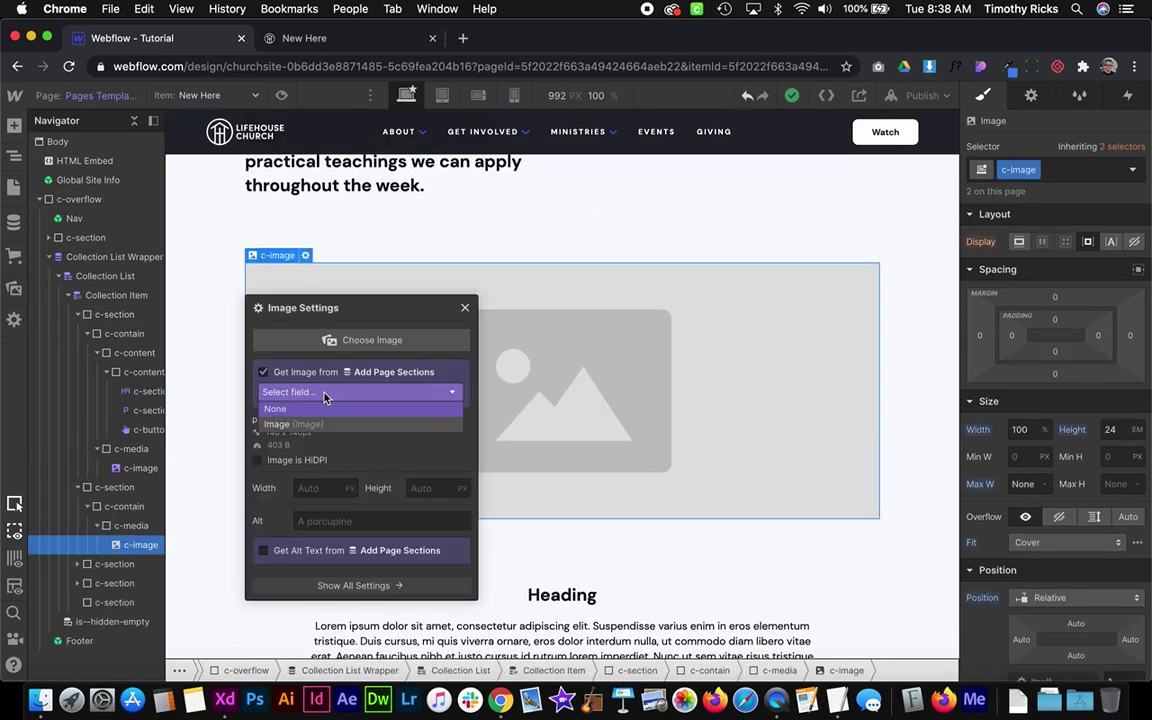
pyautogui.click(320, 434)
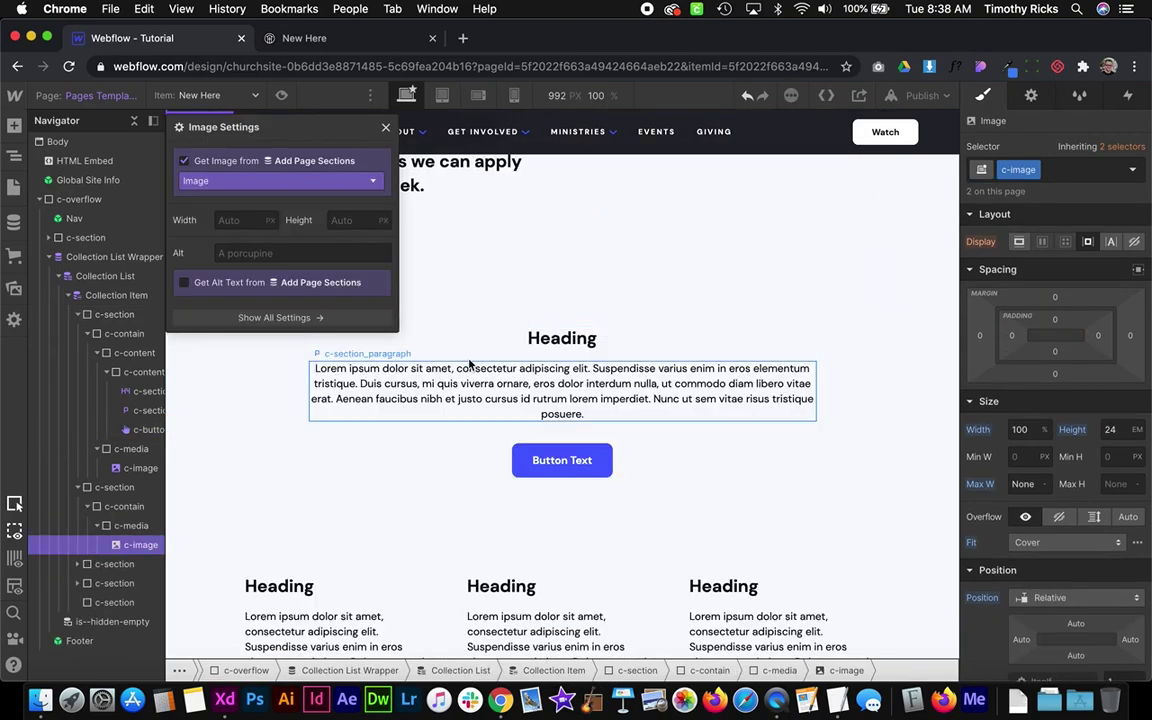
pyautogui.click(530, 338)
pyautogui.click(407, 320)
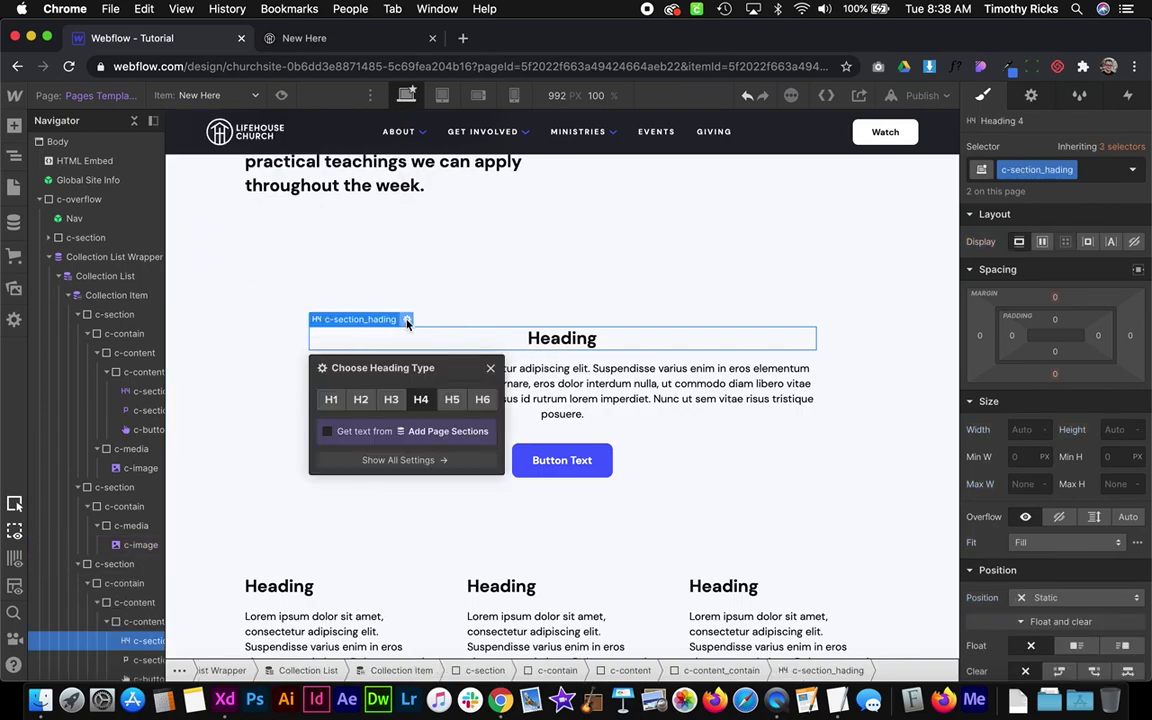
pyautogui.click(368, 436)
pyautogui.click(377, 451)
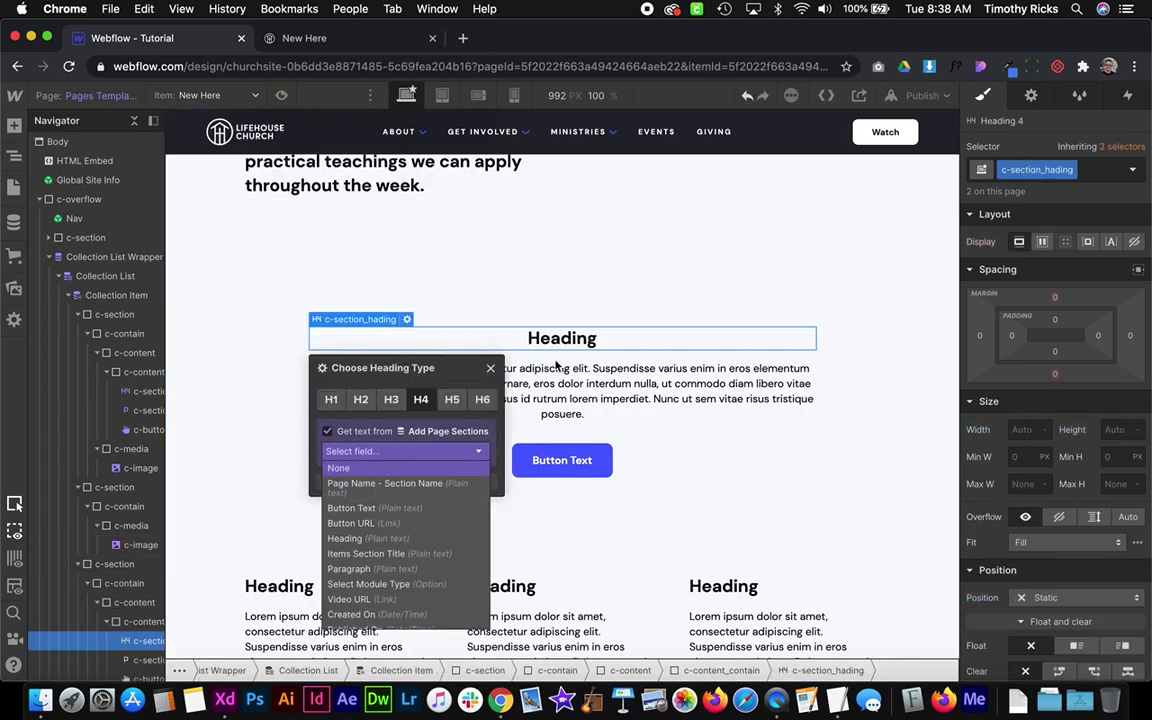
# - Add a conditional visibility rule to the text-and-image c-section so it shows when Select Module Type equals Text + Image
pyautogui.scroll(5, 540, 240)
pyautogui.scroll(1, 540, 240)
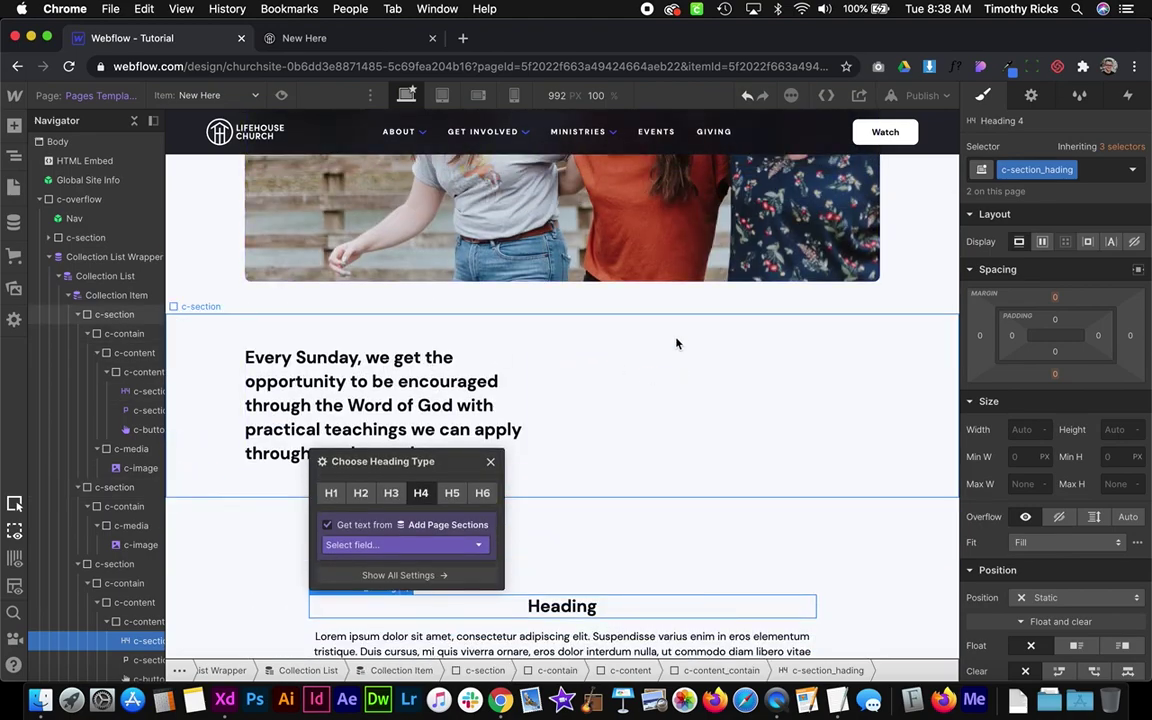
pyautogui.click(678, 338)
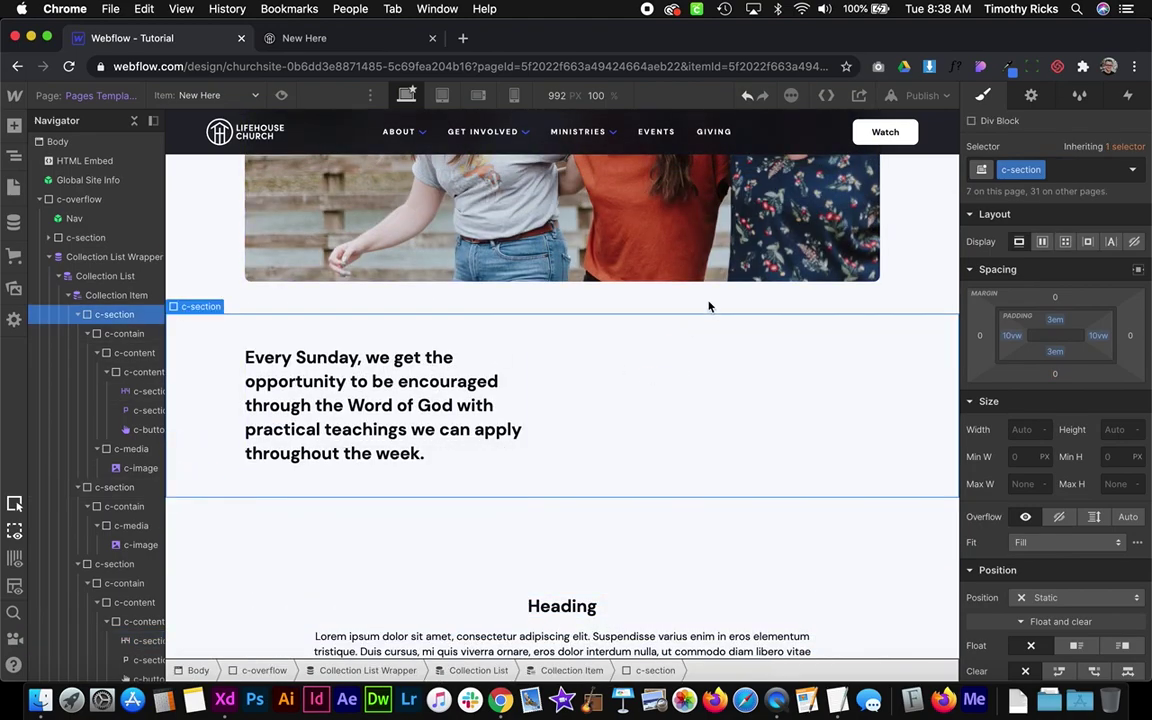
pyautogui.click(1031, 97)
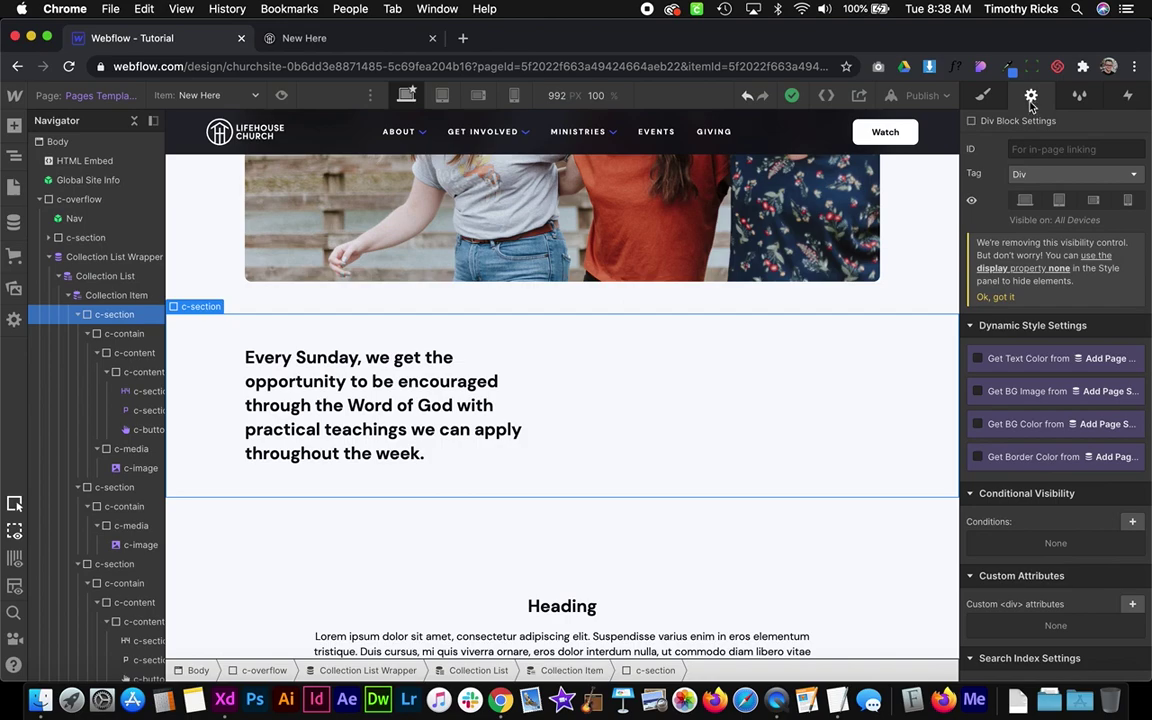
pyautogui.scroll(-2, 1107, 508)
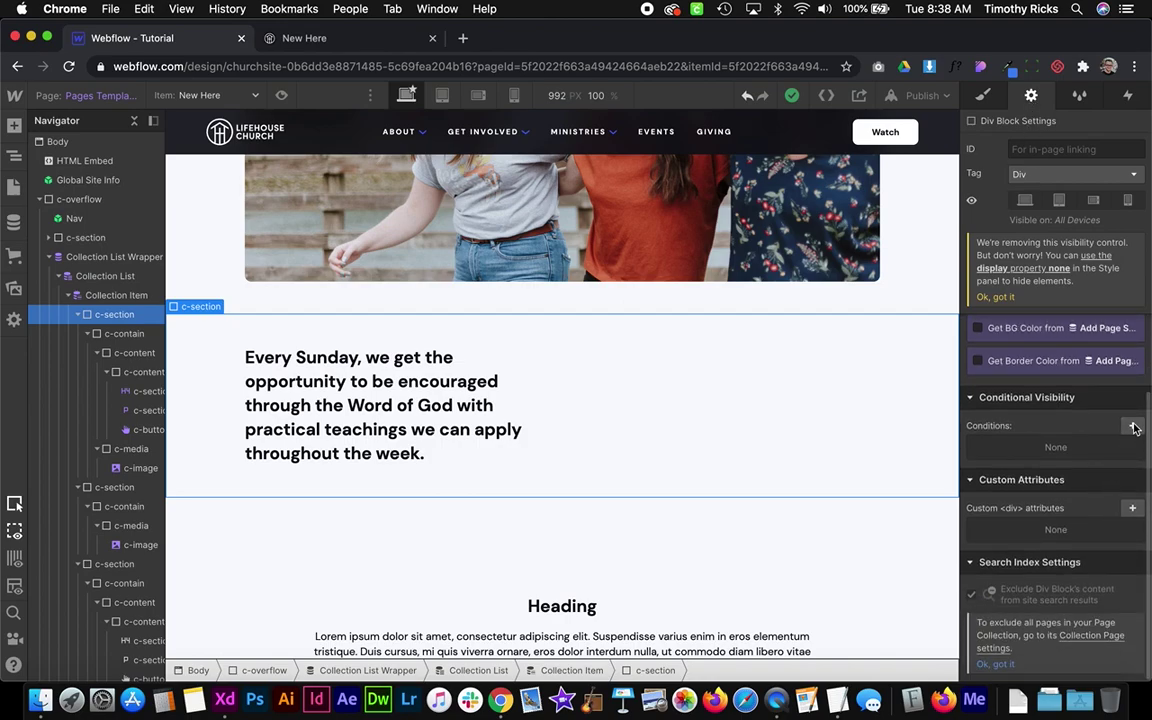
pyautogui.click(1134, 427)
pyautogui.click(1042, 507)
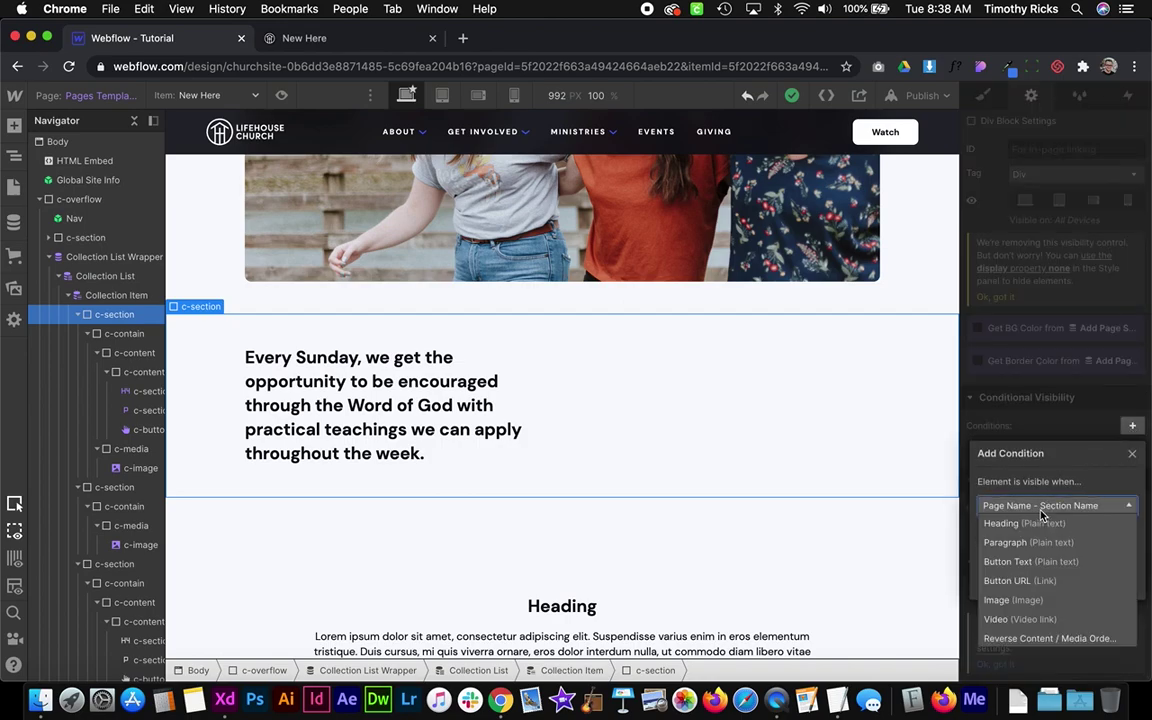
pyautogui.scroll(-5, 1047, 627)
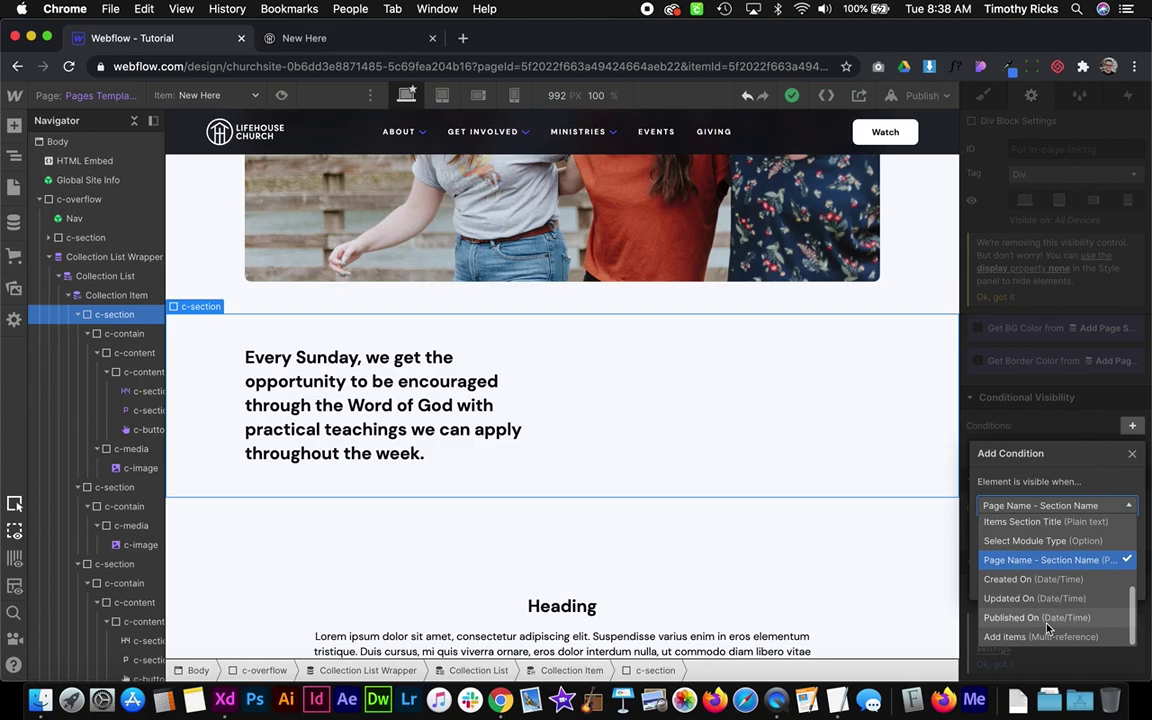
pyautogui.click(1030, 540)
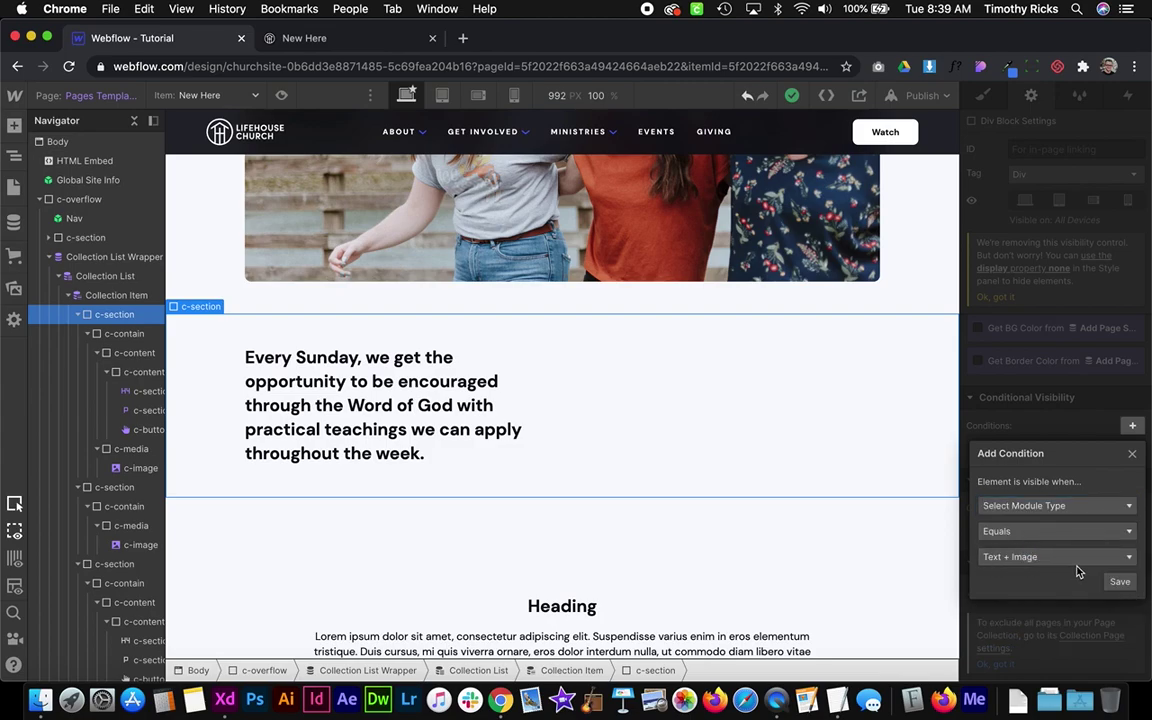
pyautogui.click(1120, 583)
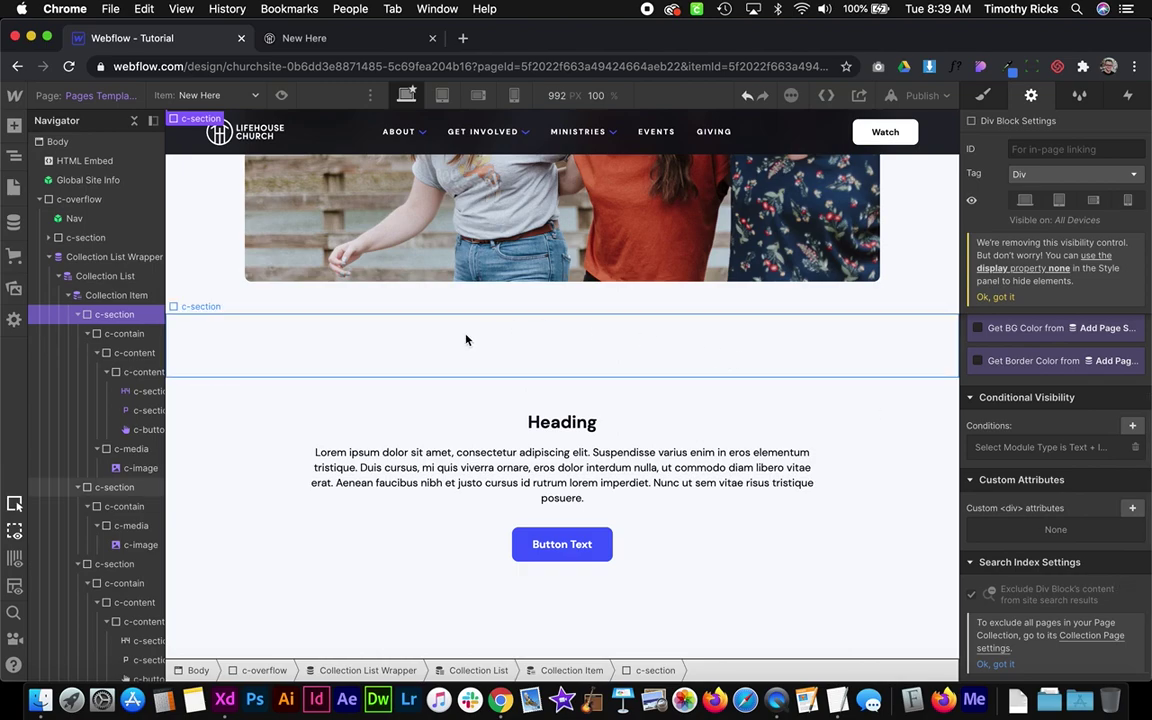
# - Make the full-width image c-section visible only when Select Module Type equals Image
pyautogui.click(208, 334)
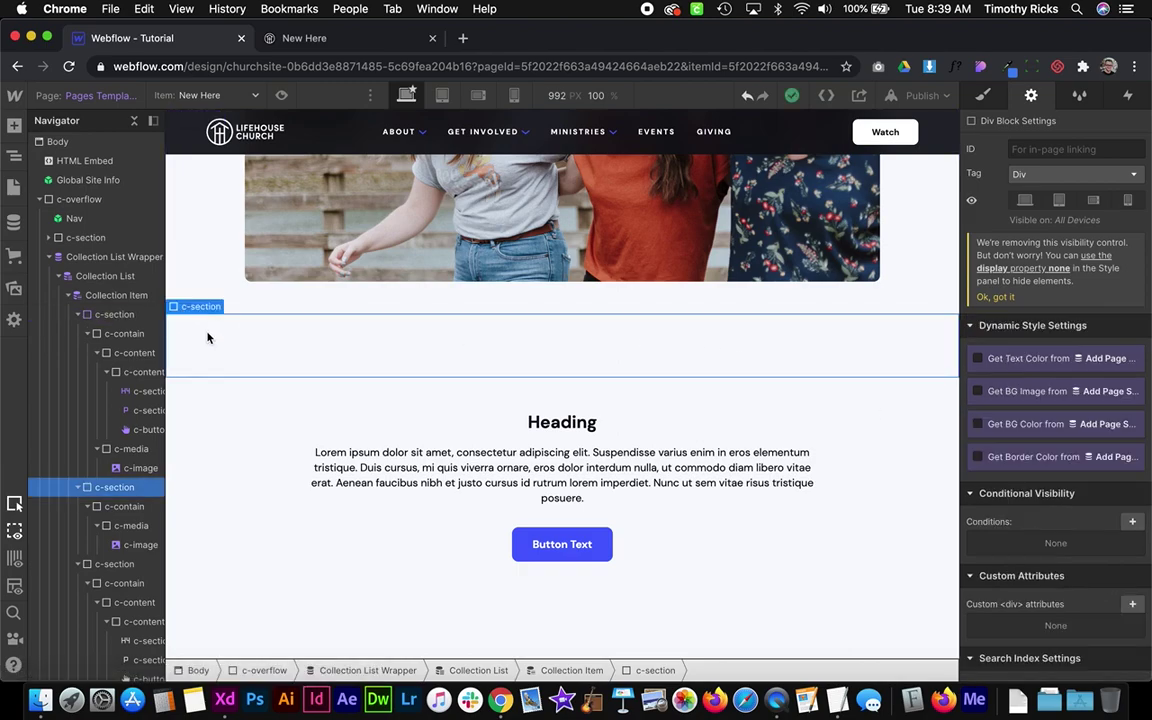
pyautogui.click(75, 317)
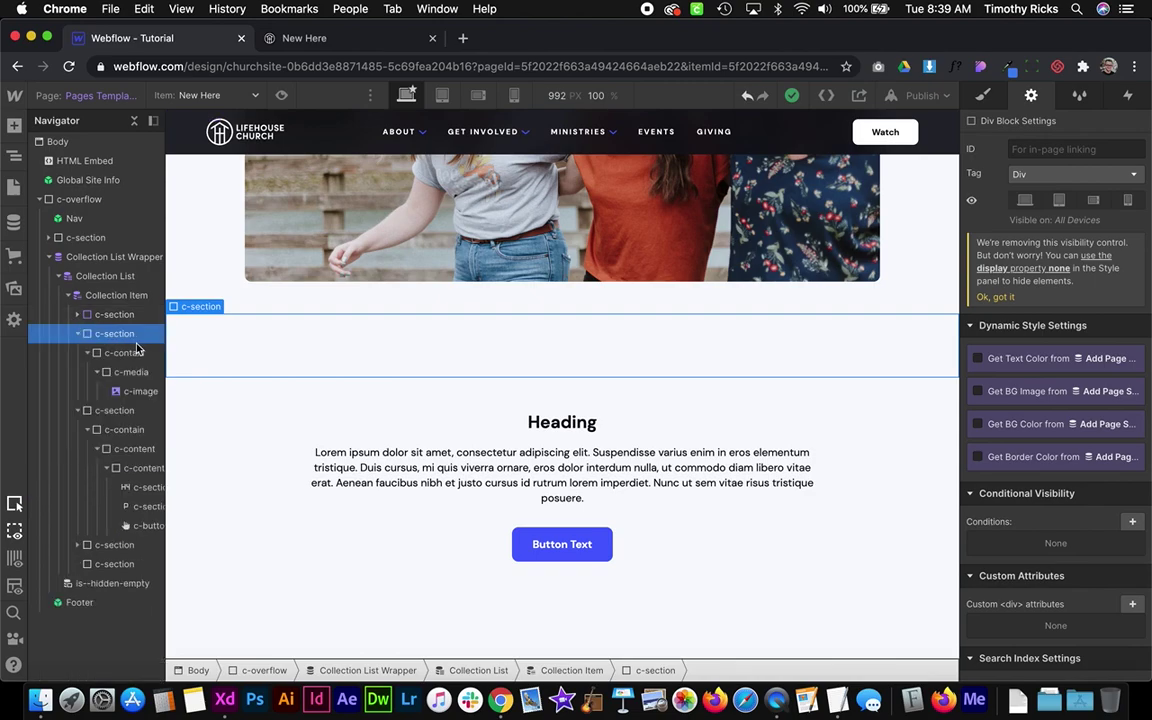
pyautogui.click(1131, 523)
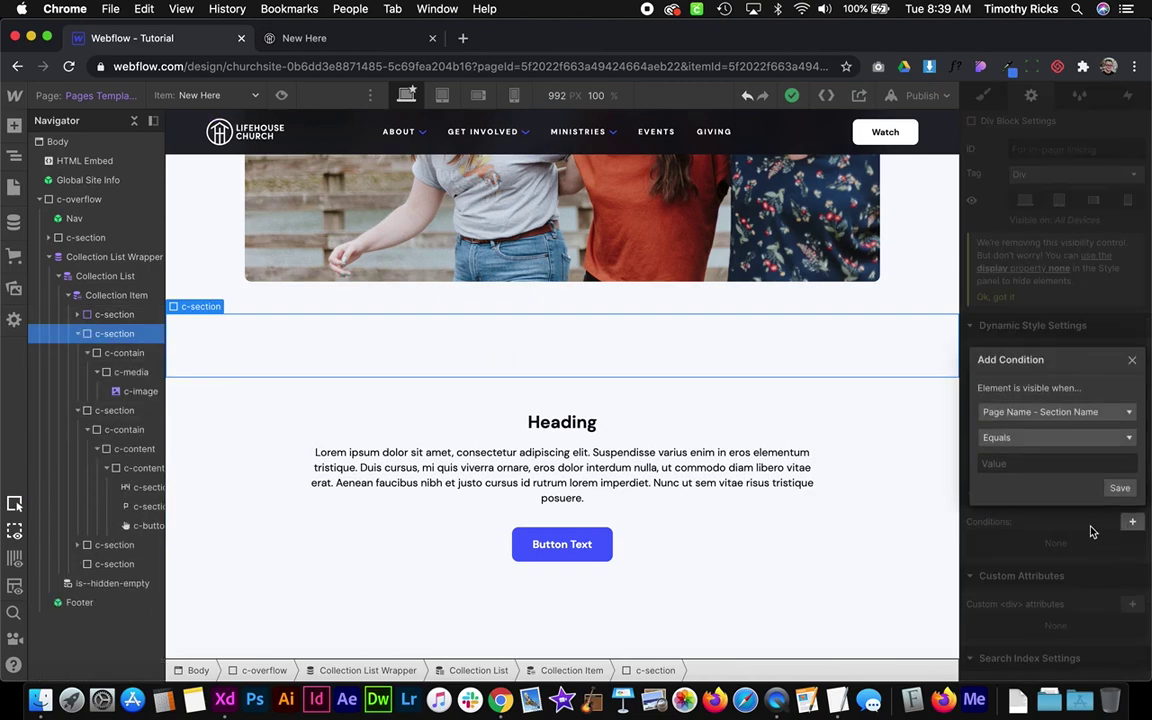
pyautogui.click(1053, 411)
pyautogui.scroll(-5, 1050, 510)
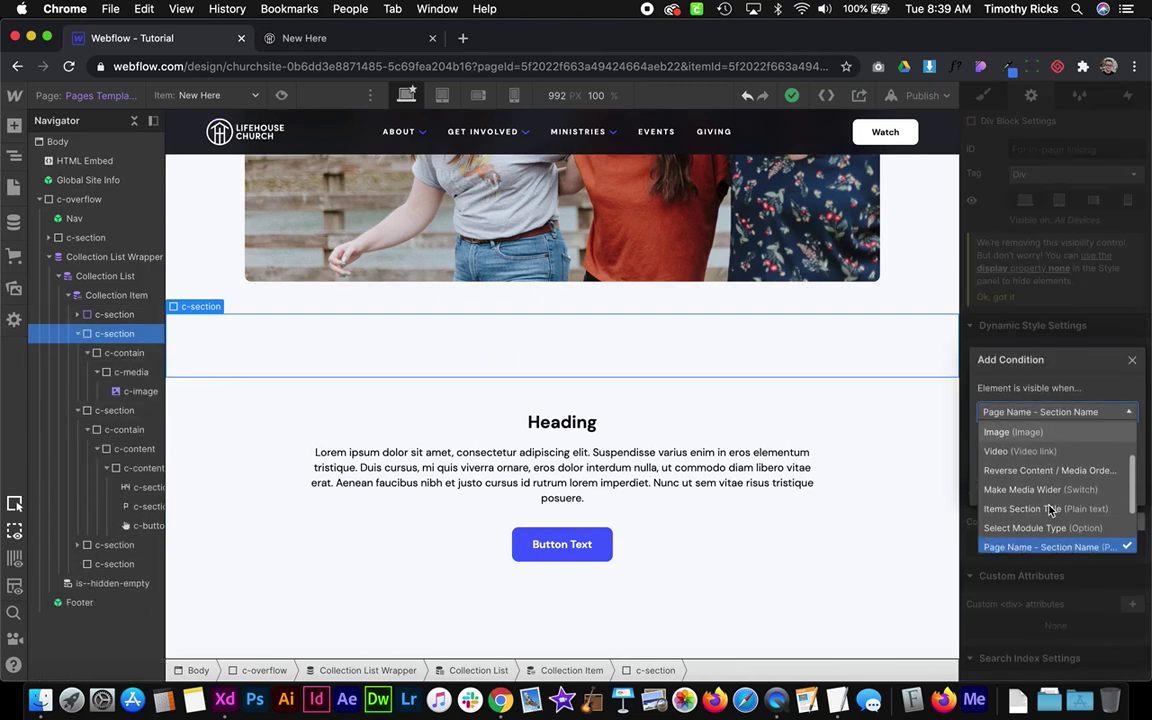
pyautogui.scroll(1, 1040, 475)
pyautogui.click(1033, 443)
pyautogui.click(1030, 455)
pyautogui.click(1023, 463)
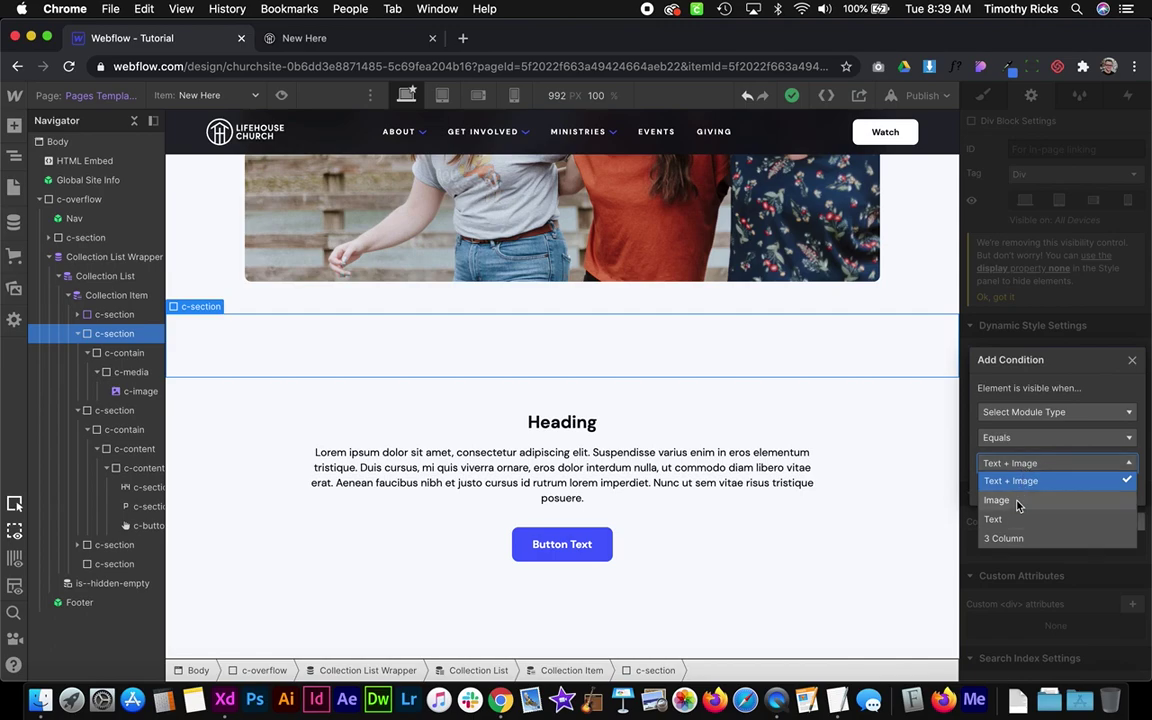
pyautogui.click(1018, 500)
pyautogui.click(1120, 488)
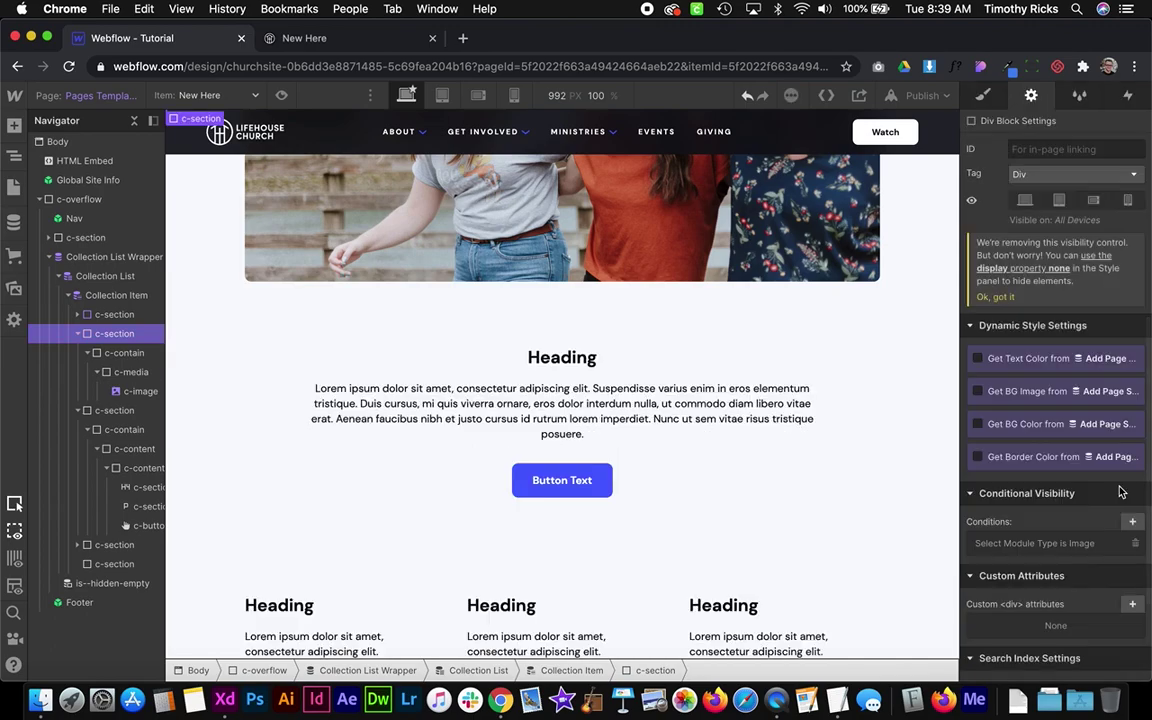
# - Make the centered text c-section visible only when Select Module Type equals Text
pyautogui.click(200, 352)
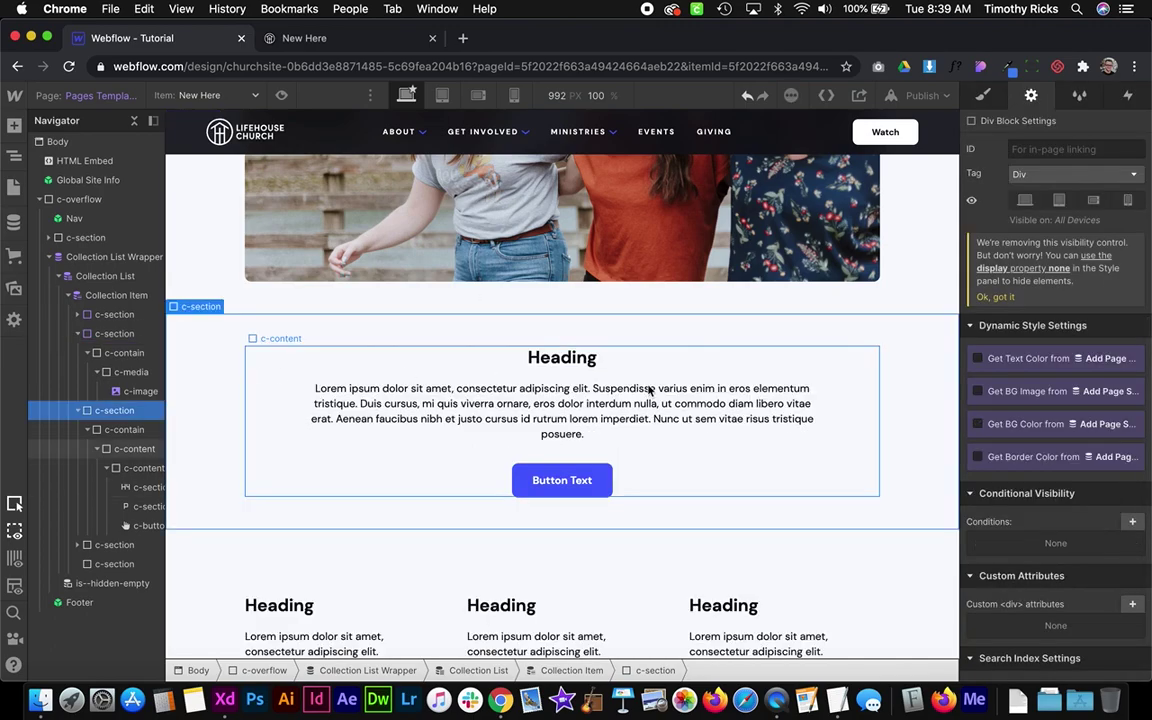
pyautogui.click(1131, 521)
pyautogui.click(1049, 415)
pyautogui.scroll(-2, 1038, 505)
pyautogui.scroll(-4, 1038, 510)
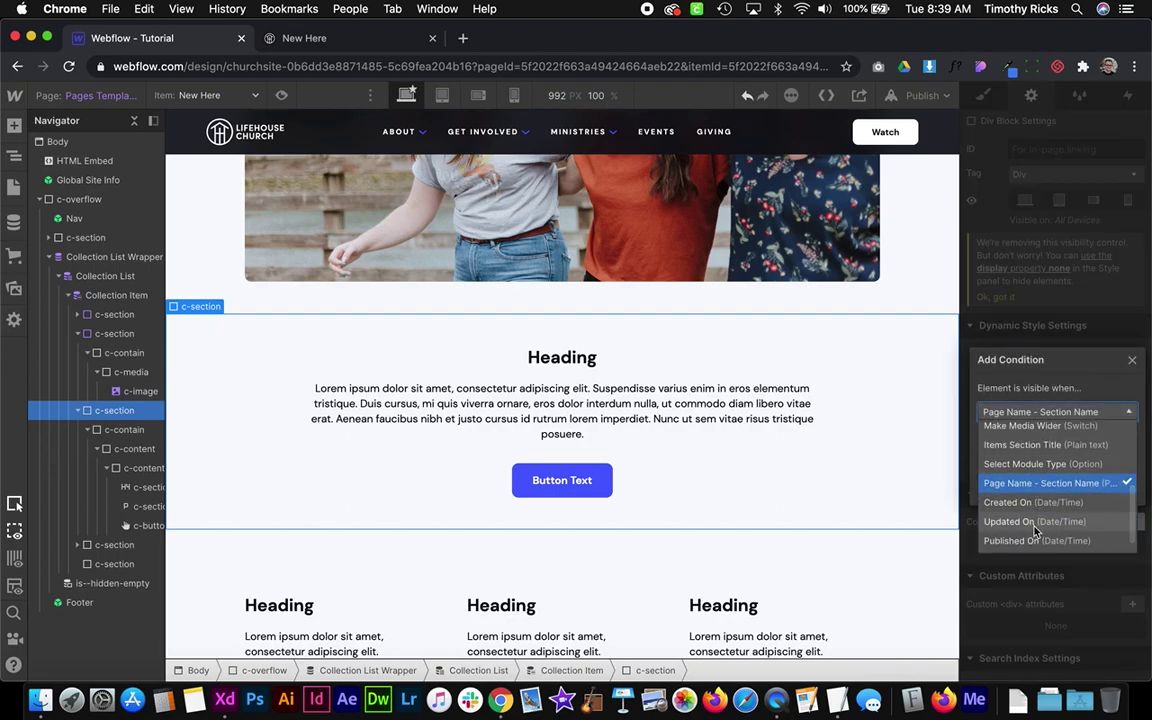
pyautogui.scroll(-1, 1035, 525)
pyautogui.click(1033, 455)
pyautogui.click(1034, 464)
pyautogui.click(990, 517)
pyautogui.click(1119, 488)
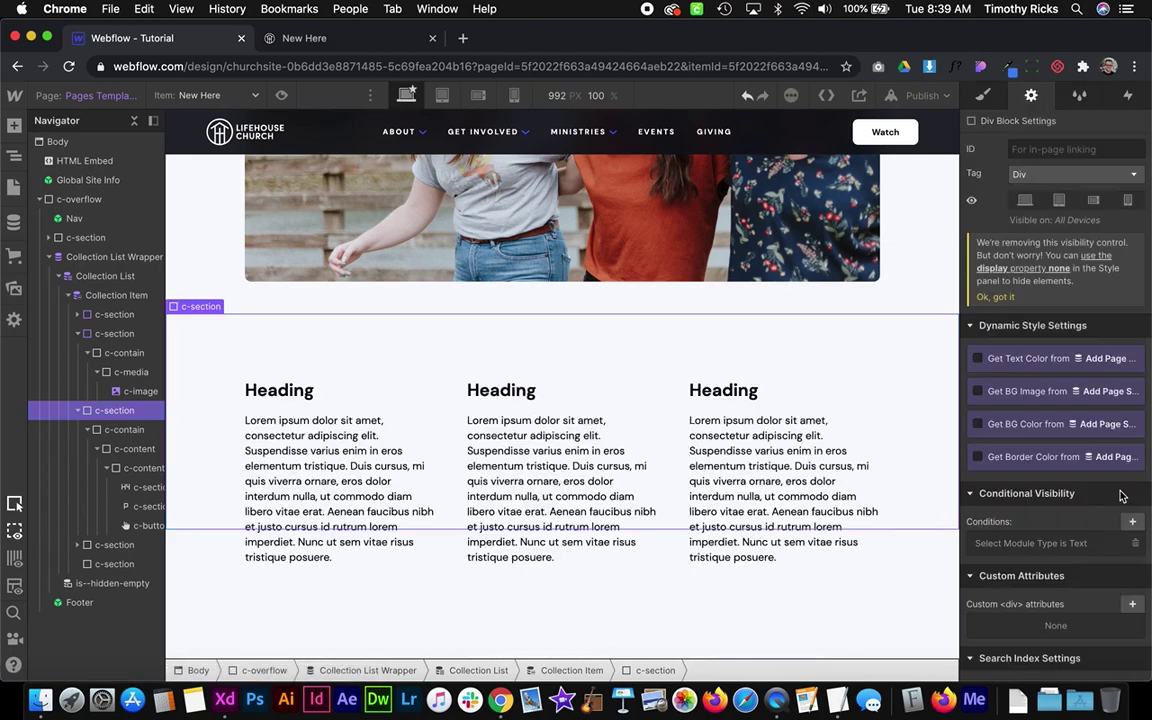
# - Insert a collection list above the c-three-column_list in the three-column section, with Add items as its source
pyautogui.click(895, 377)
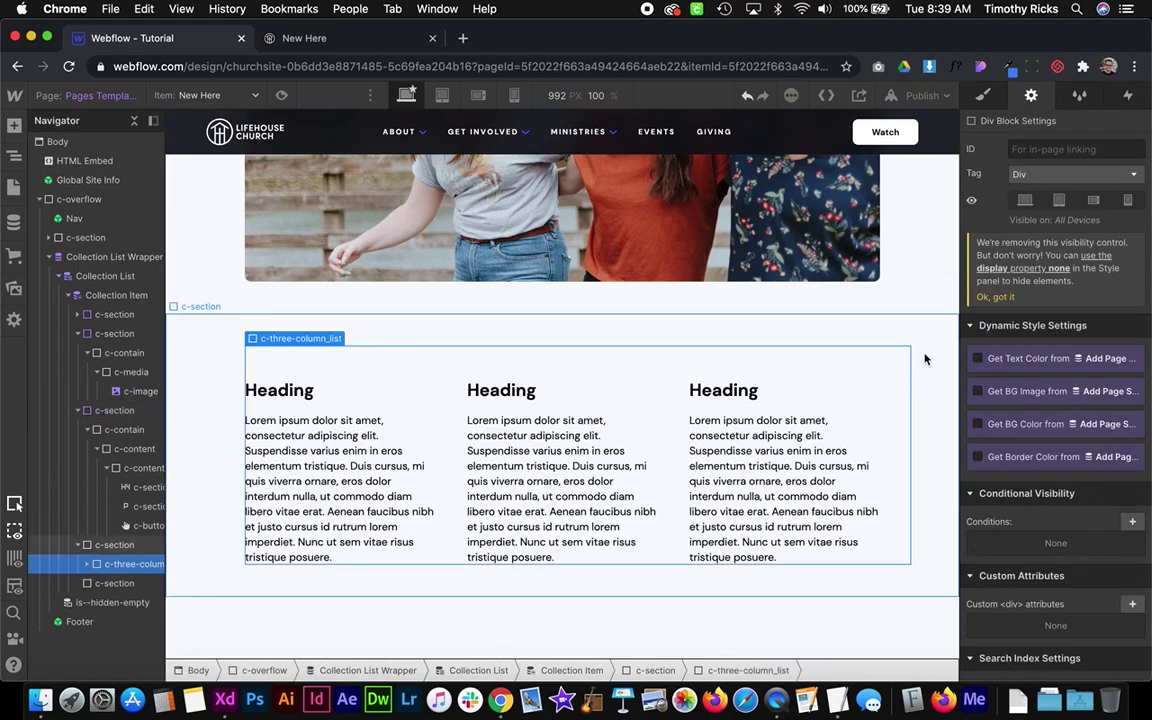
pyautogui.click(925, 359)
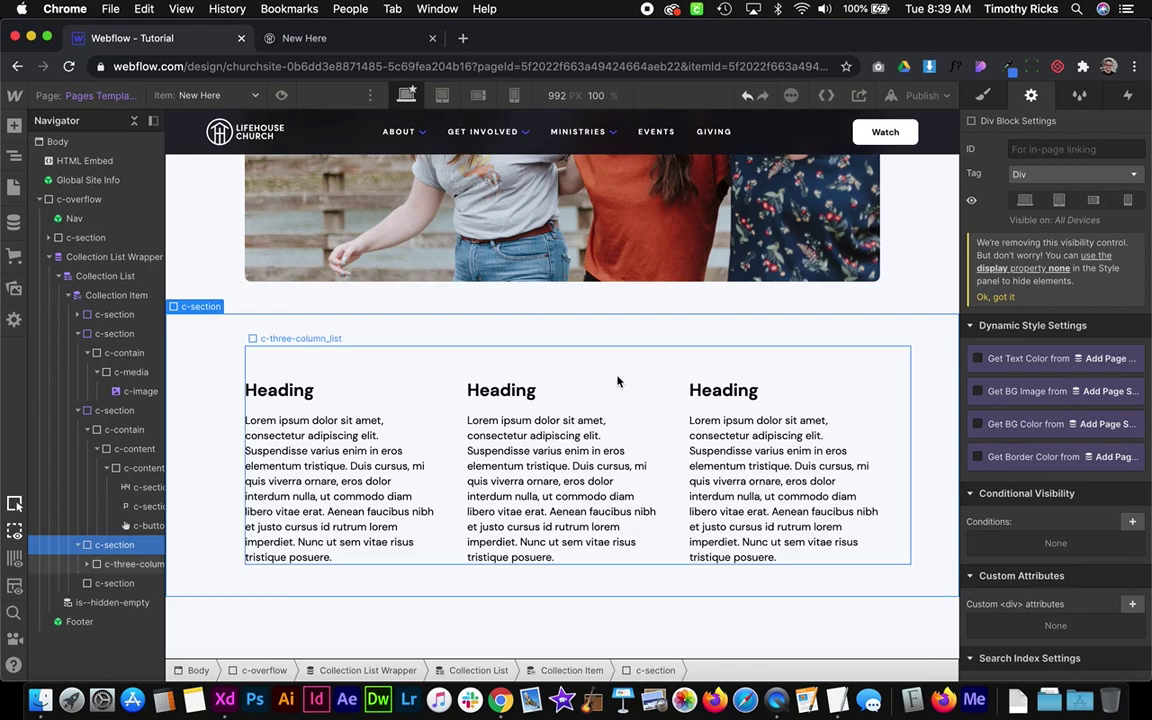
pyautogui.scroll(-2, 617, 381)
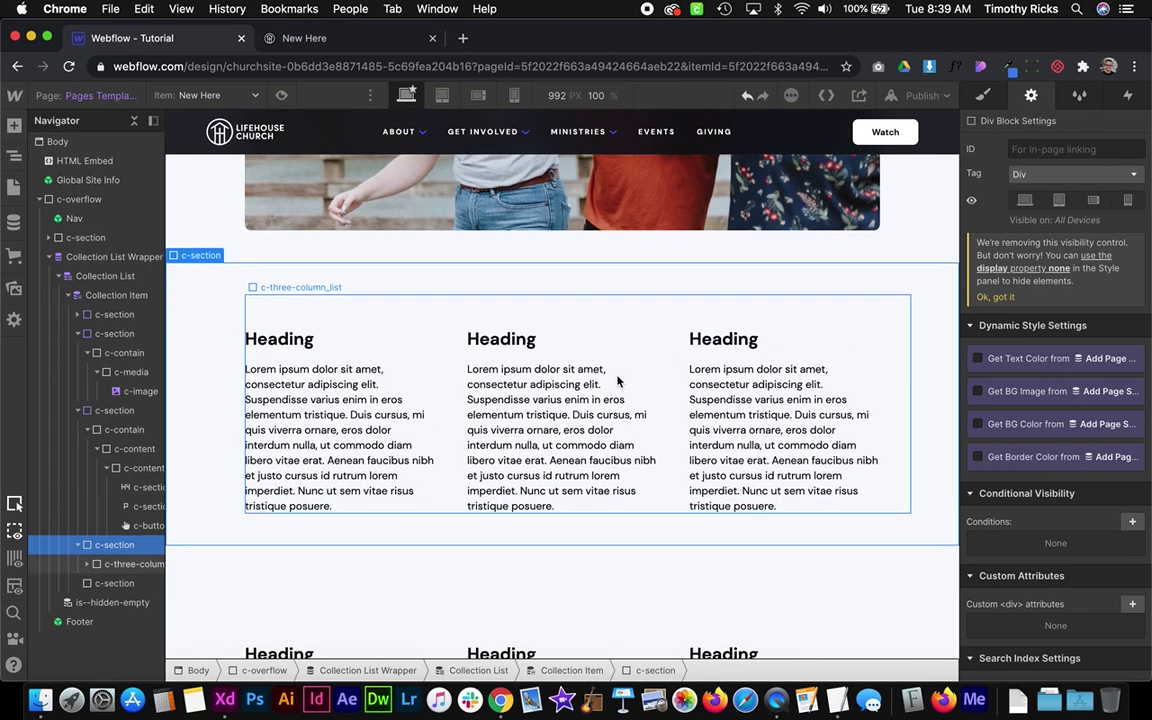
pyautogui.click(12, 127)
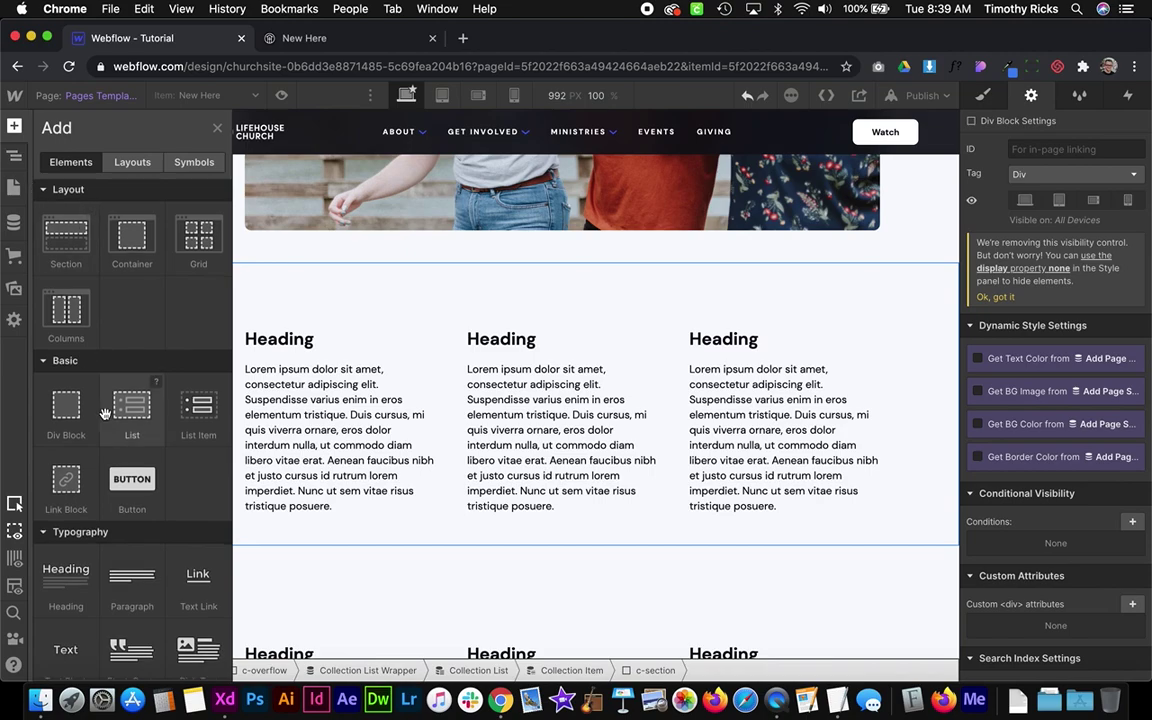
pyautogui.scroll(-8, 90, 350)
pyautogui.moveTo(70, 282); pyautogui.dragTo(378, 309)
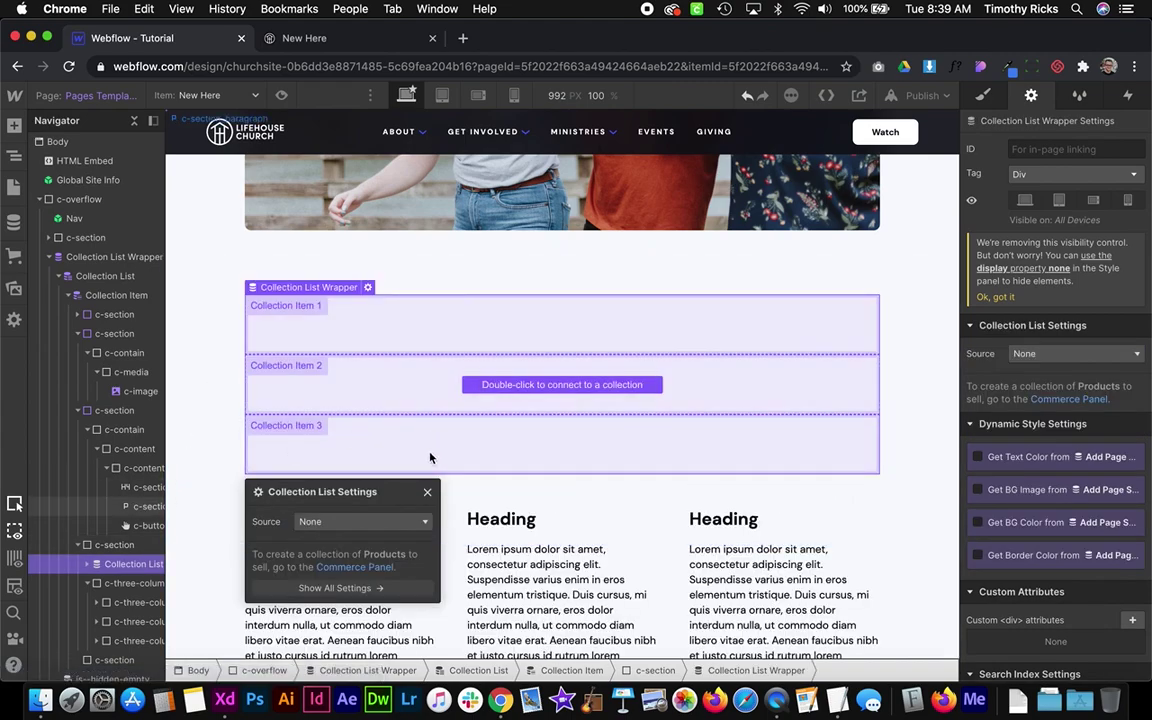
pyautogui.click(449, 330)
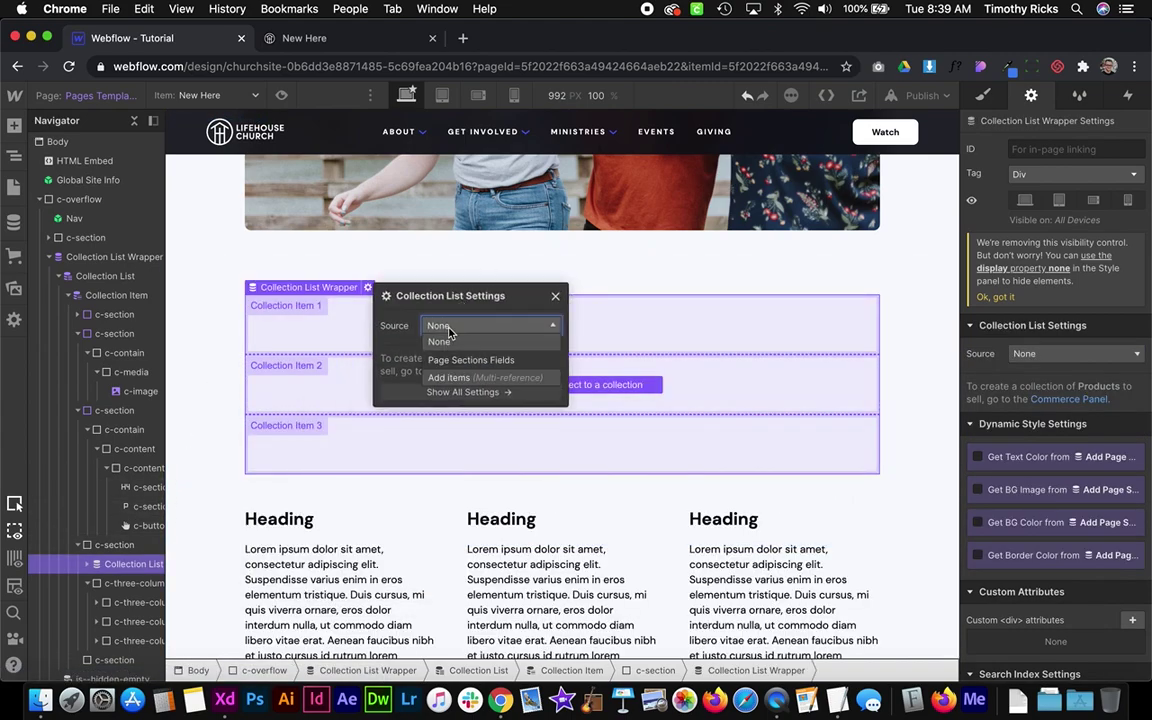
pyautogui.click(500, 378)
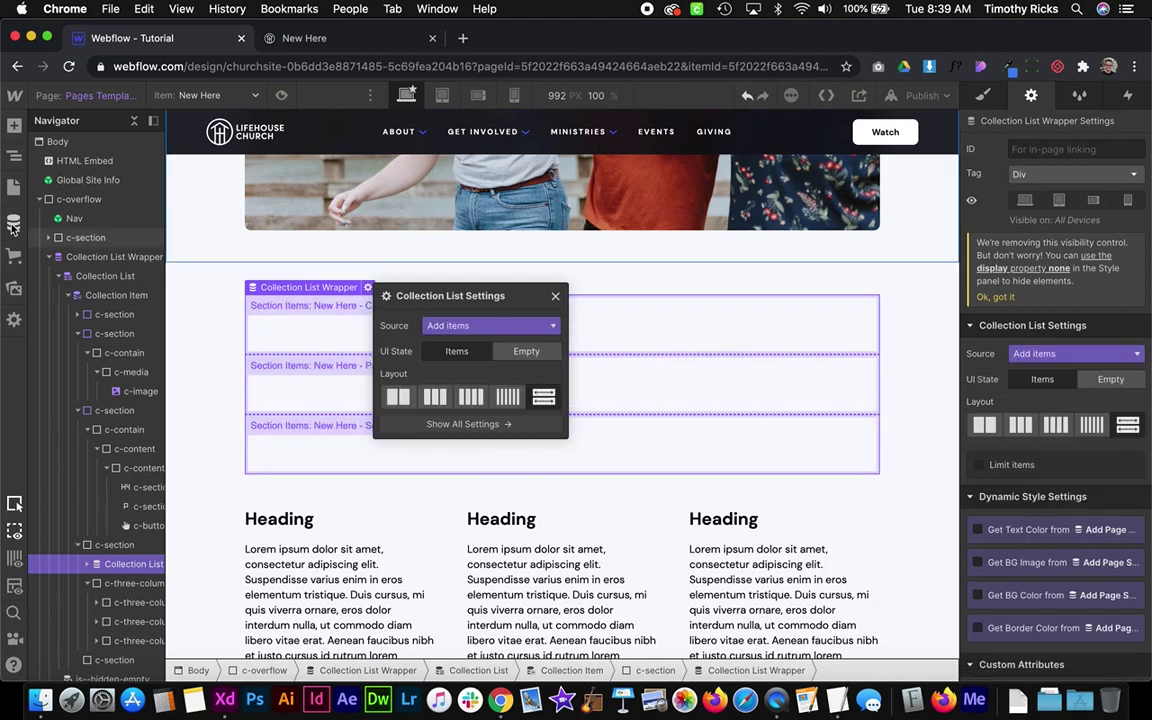
# - Review the fields of the Ways to Serve - Hospitality section item and the Add items field of the Ways to Serve - Sign Up page section
pyautogui.click(14, 220)
pyautogui.click(99, 319)
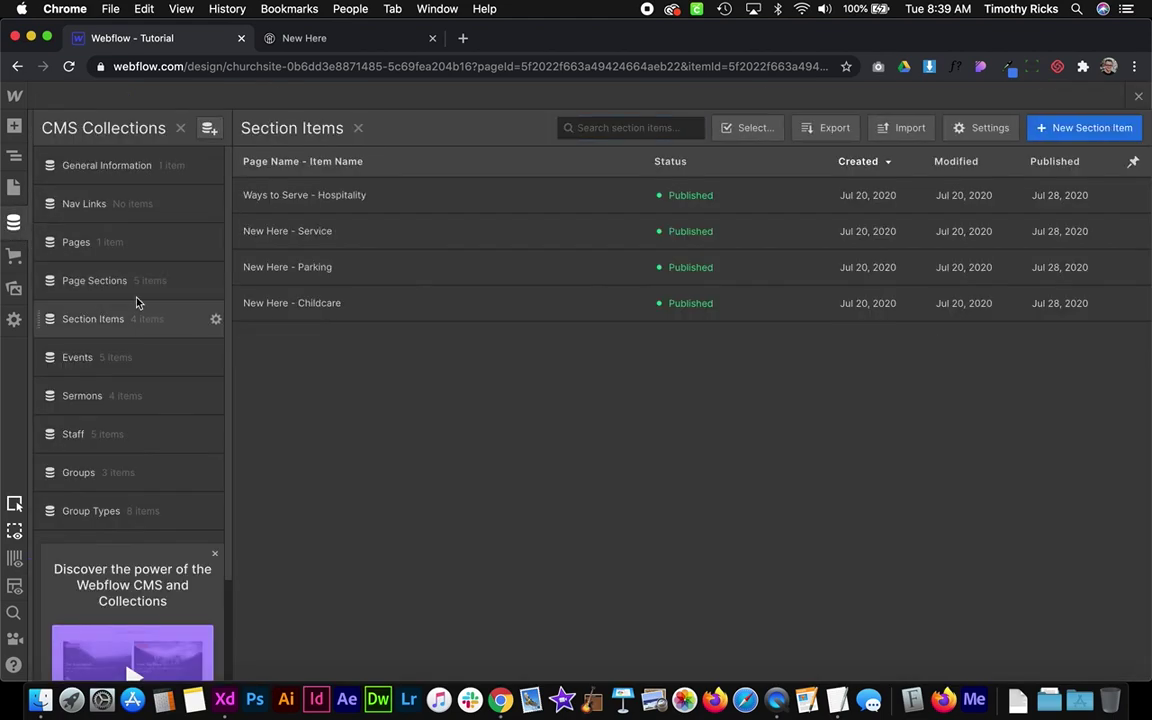
pyautogui.click(380, 200)
pyautogui.scroll(-1, 548, 516)
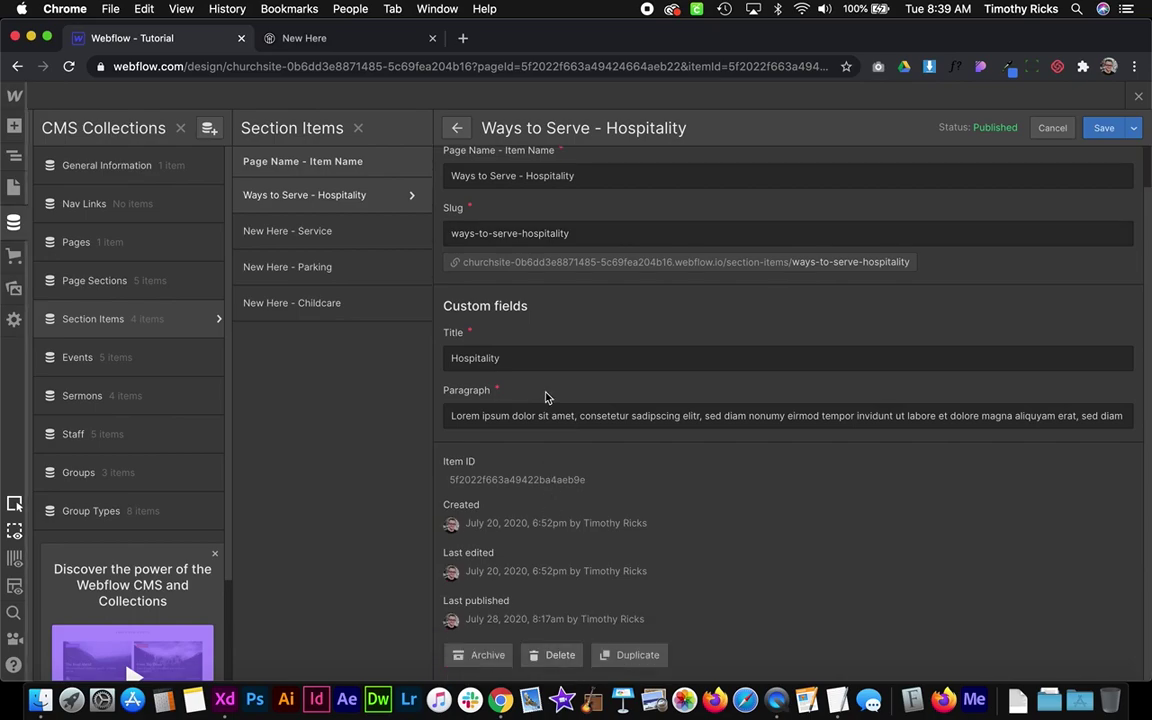
pyautogui.click(158, 272)
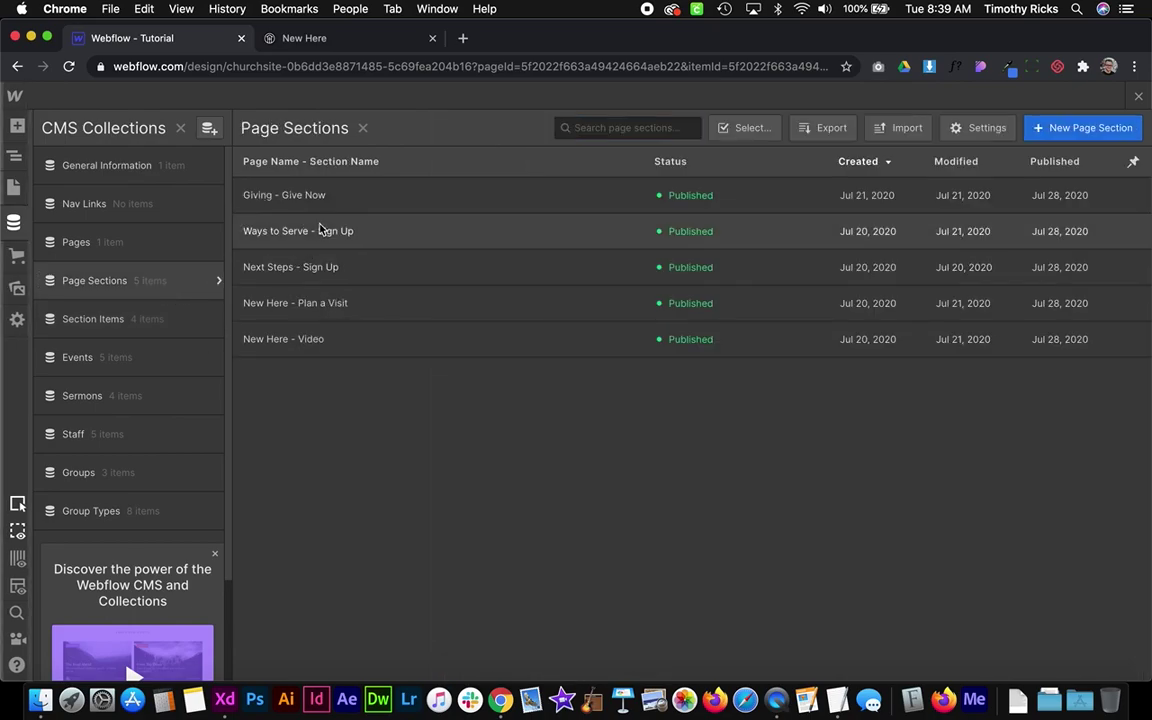
pyautogui.click(320, 230)
pyautogui.scroll(-10, 517, 517)
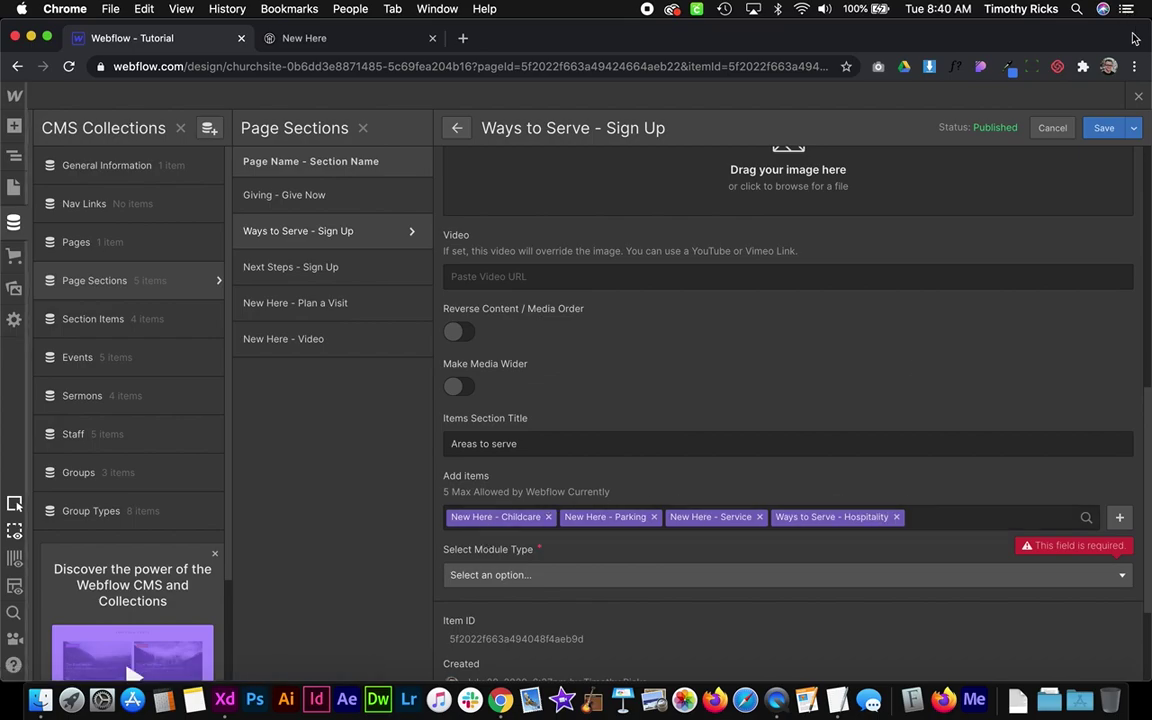
pyautogui.click(1138, 96)
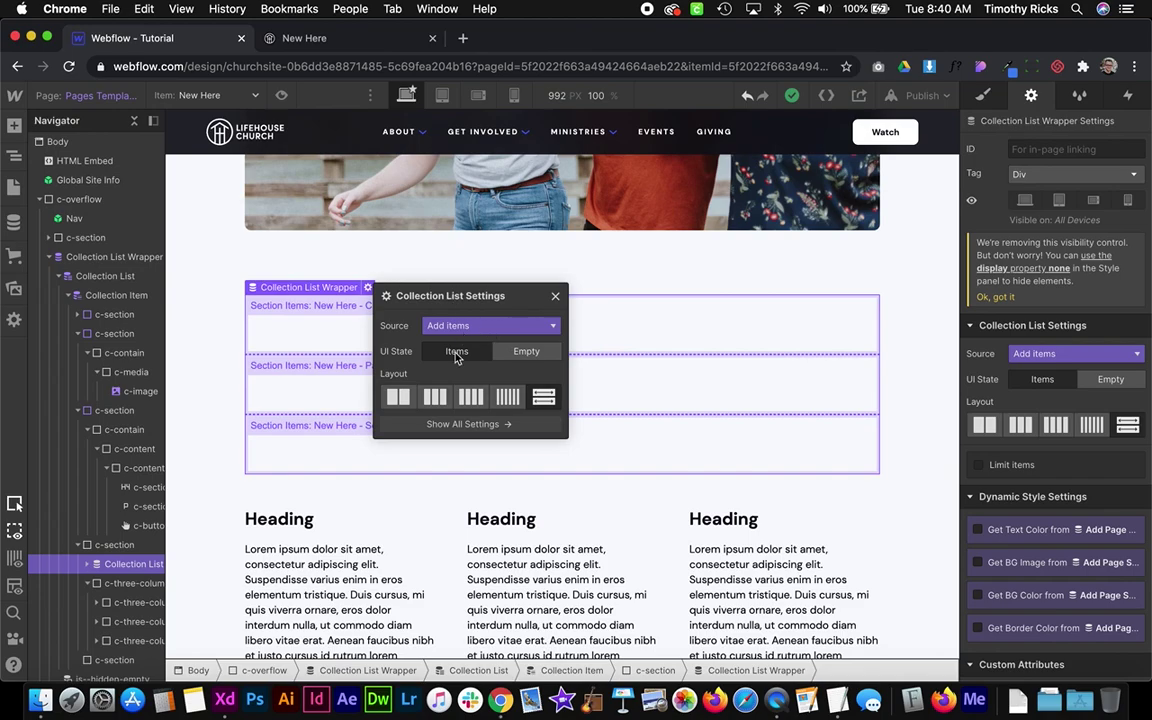
# - Delete the placeholder message from the empty state of the nested Add items collection list
pyautogui.click(523, 351)
pyautogui.click(290, 312)
pyautogui.press('Delete')
# - Apply the existing class is--hidden-empty to the nested collection list's Empty State element
pyautogui.click(382, 321)
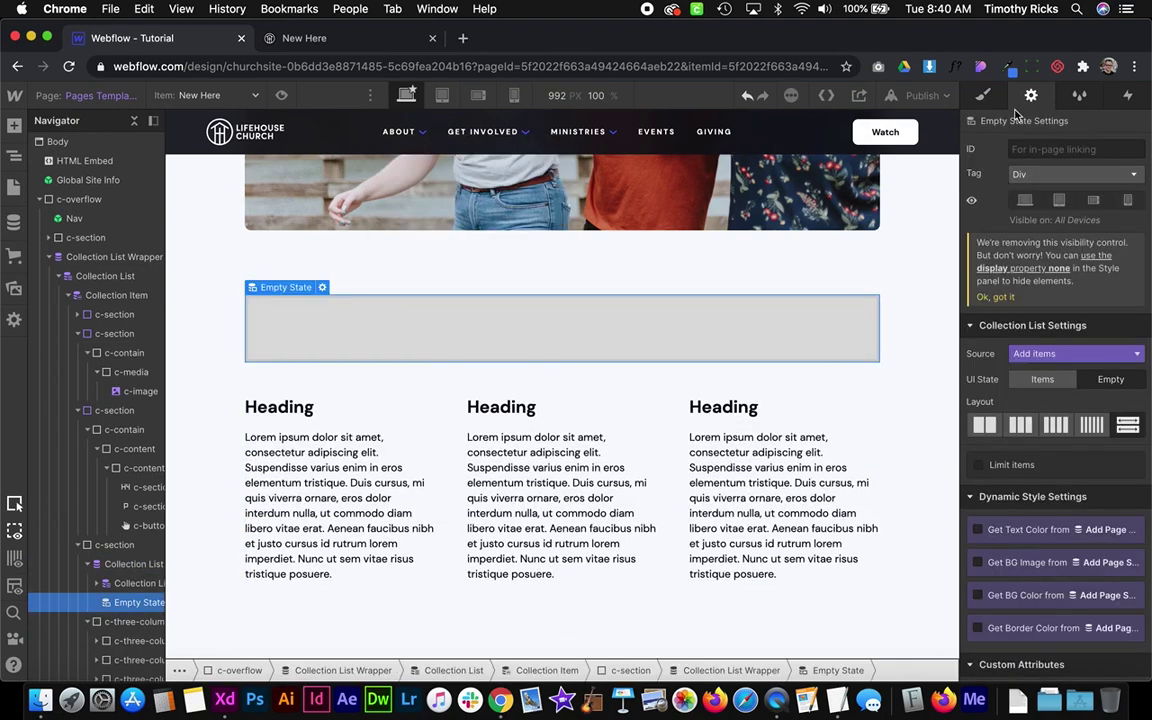
pyautogui.press('s')
pyautogui.click(1018, 170)
pyautogui.write('ish')
pyautogui.press('BackSpace')
pyautogui.write('-')
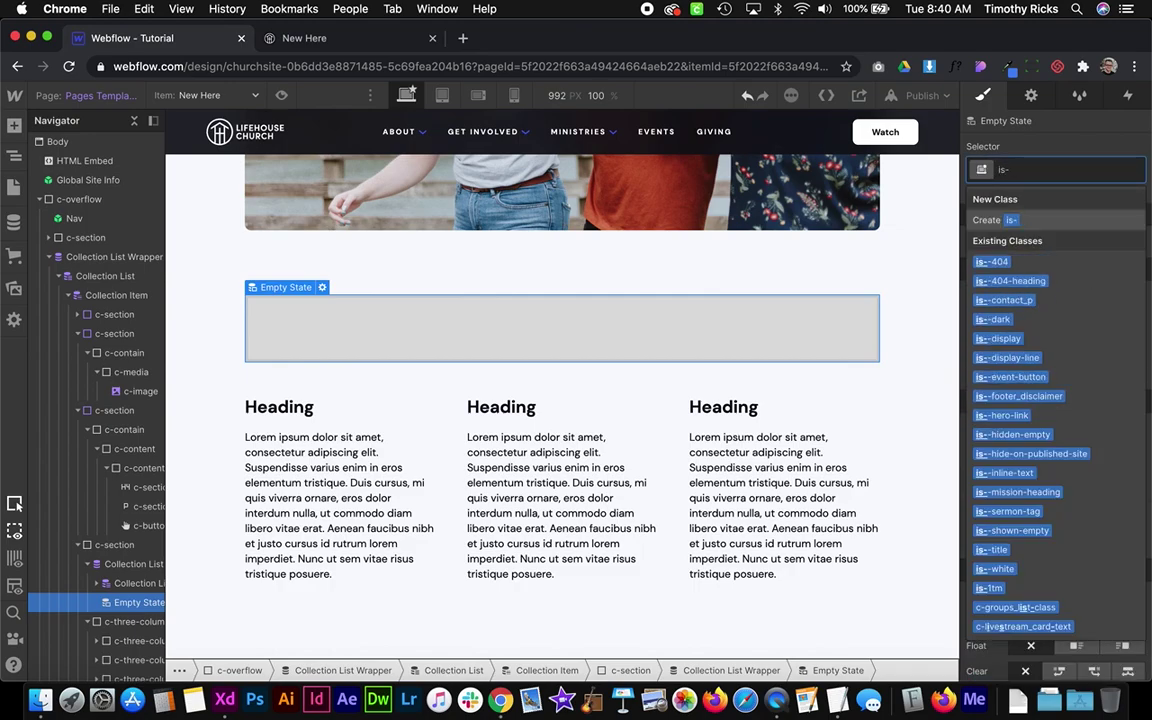
pyautogui.write('-hi')
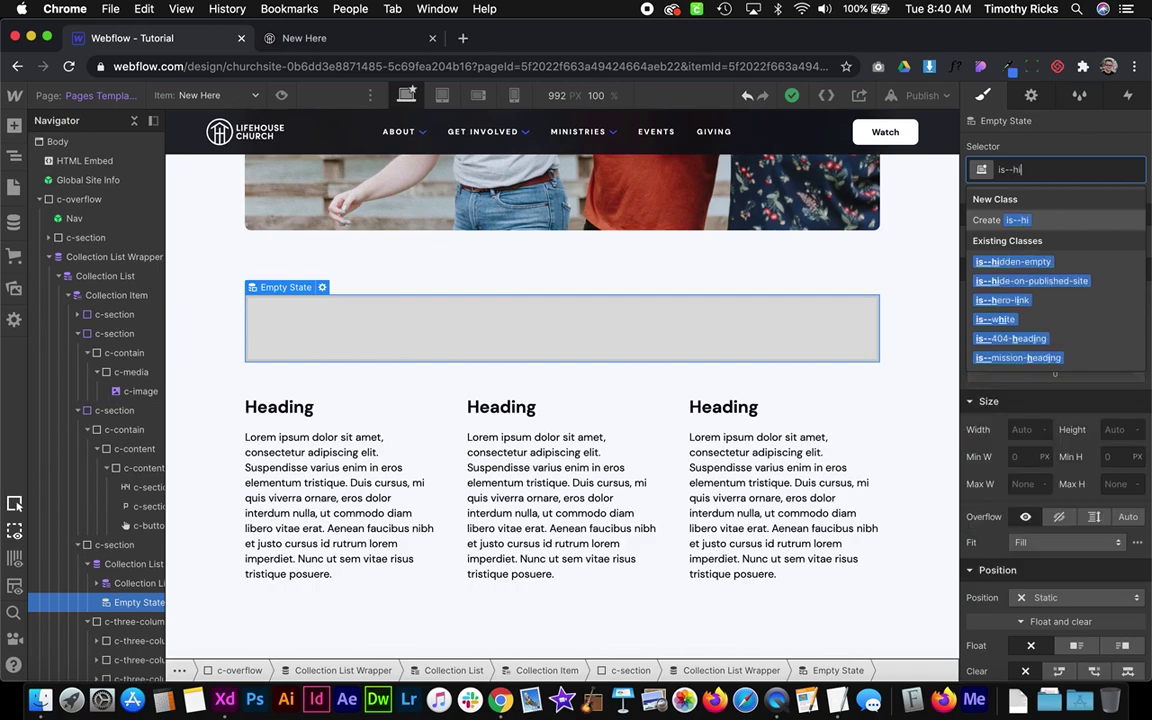
pyautogui.click(1030, 263)
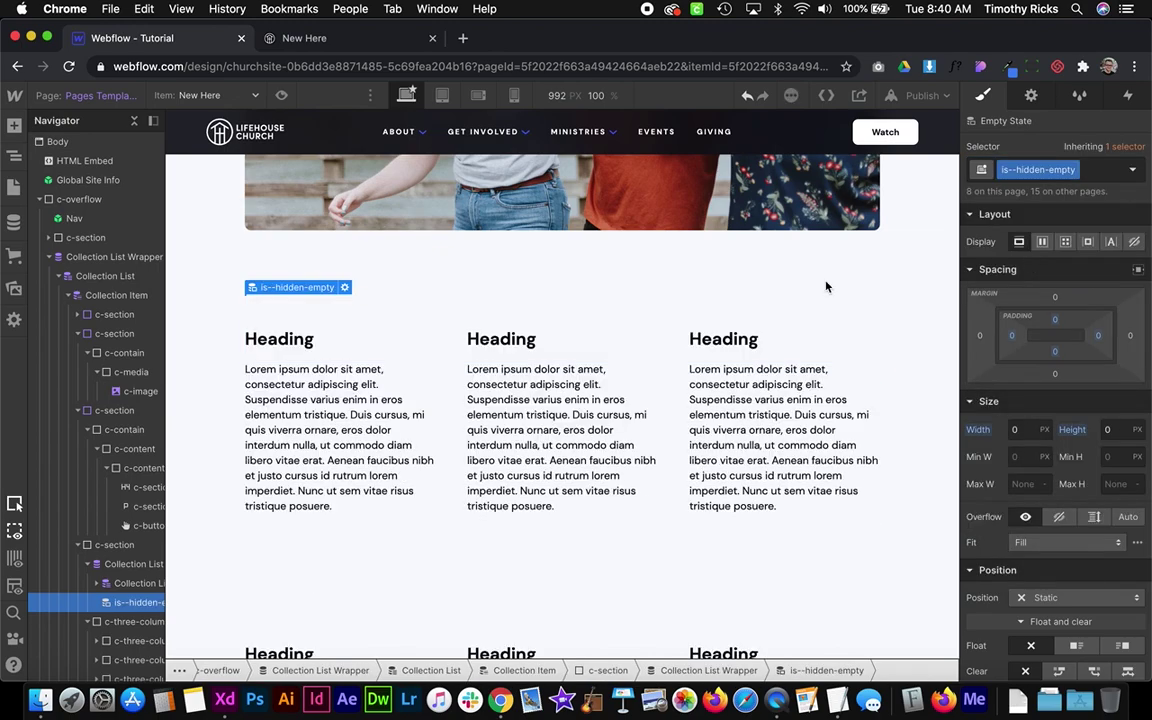
# - Apply the existing class c-three-column_list to the nested Collection List in the three-column section
pyautogui.click(106, 584)
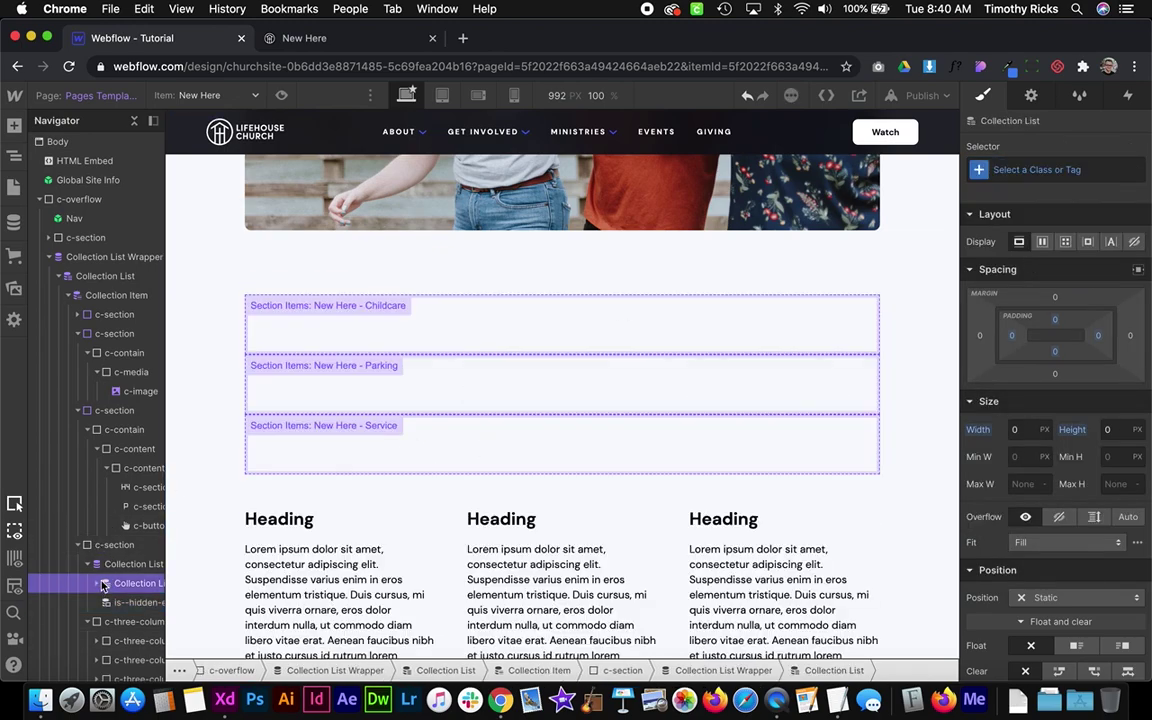
pyautogui.click(452, 540)
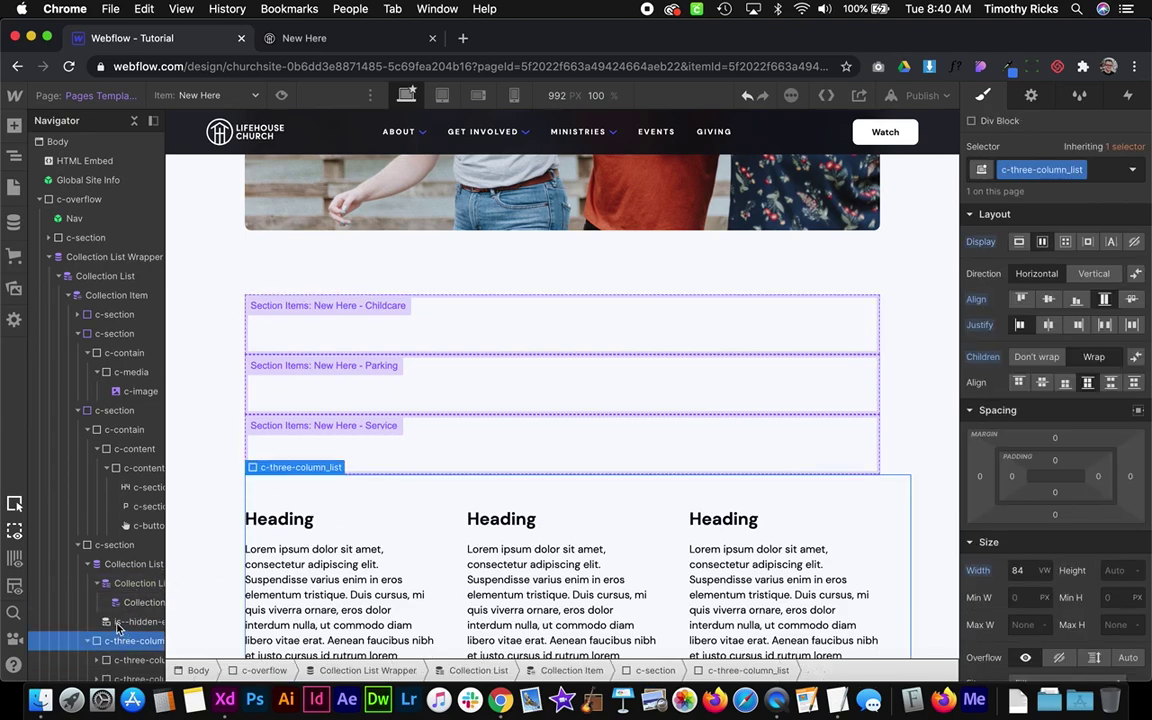
pyautogui.click(118, 660)
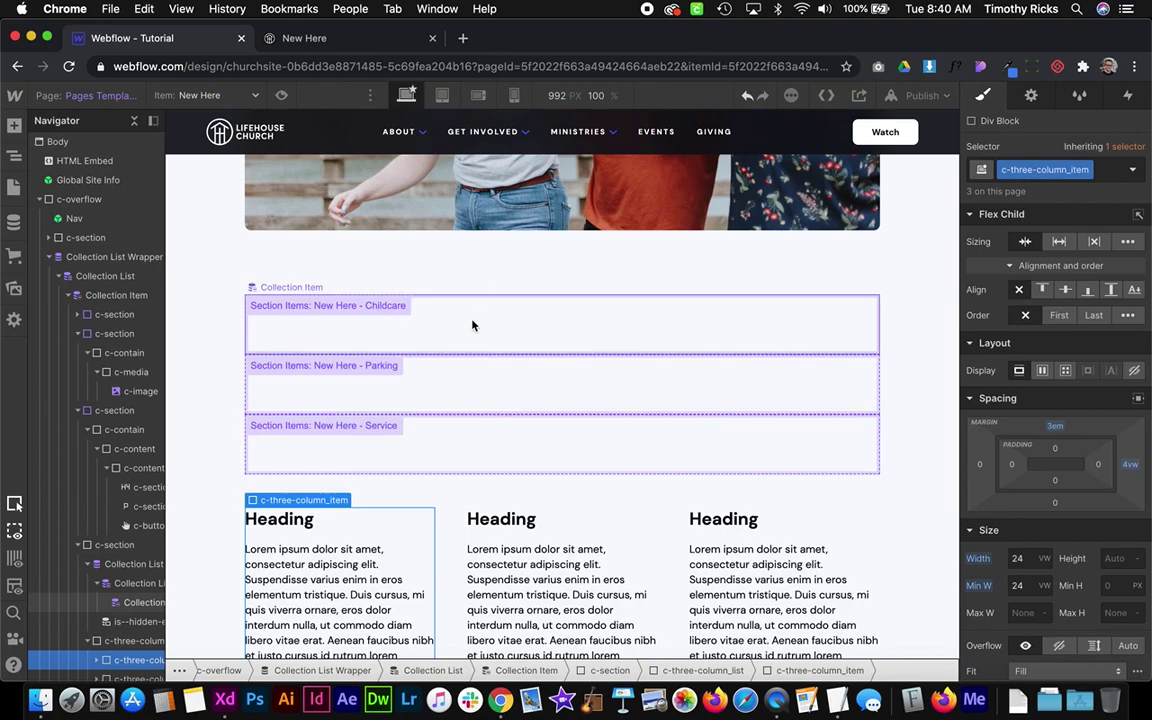
pyautogui.click(474, 325)
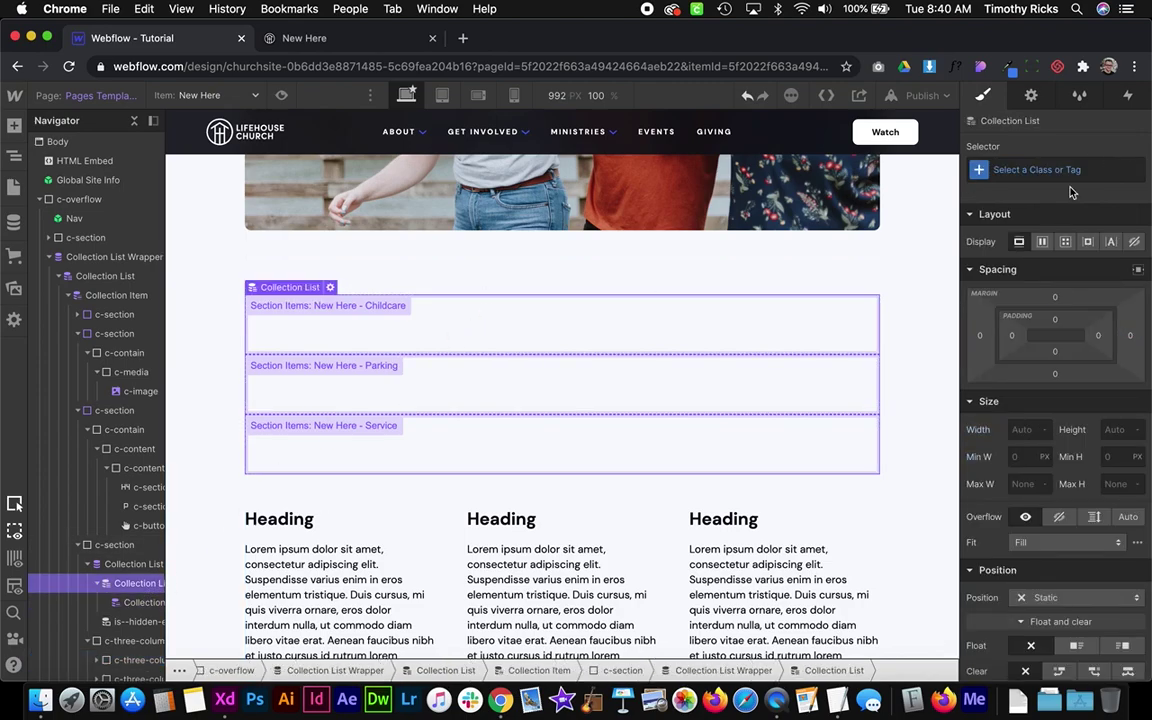
pyautogui.click(1040, 170)
pyautogui.write('c-thre')
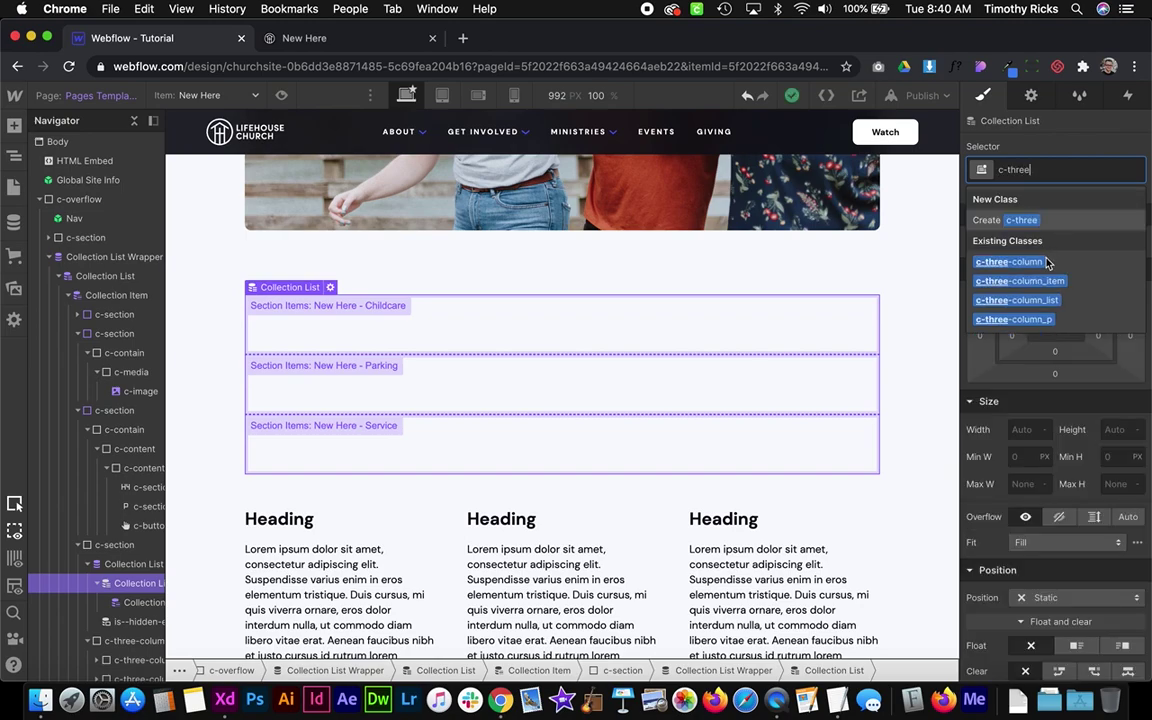
pyautogui.write('e')
pyautogui.press('Return')
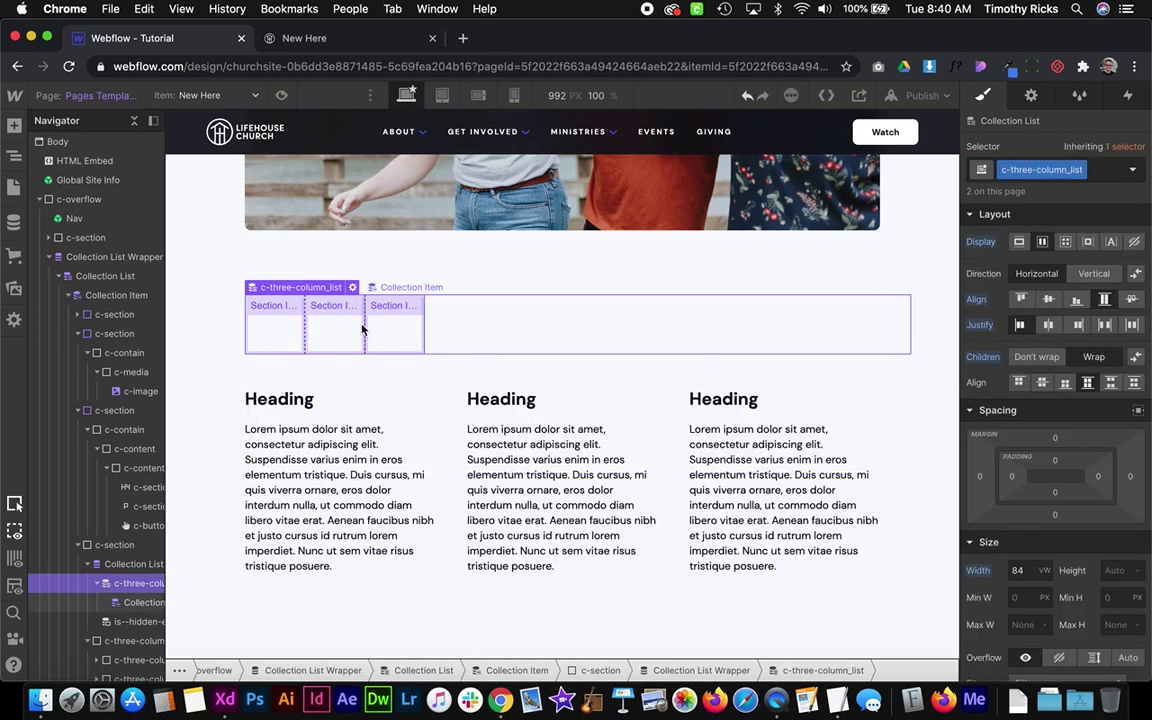
# - Apply the existing class c-three-column_item to the Collection Item inside the nested c-three-column_list
pyautogui.click(266, 342)
pyautogui.press('super+Return')
pyautogui.write('c-')
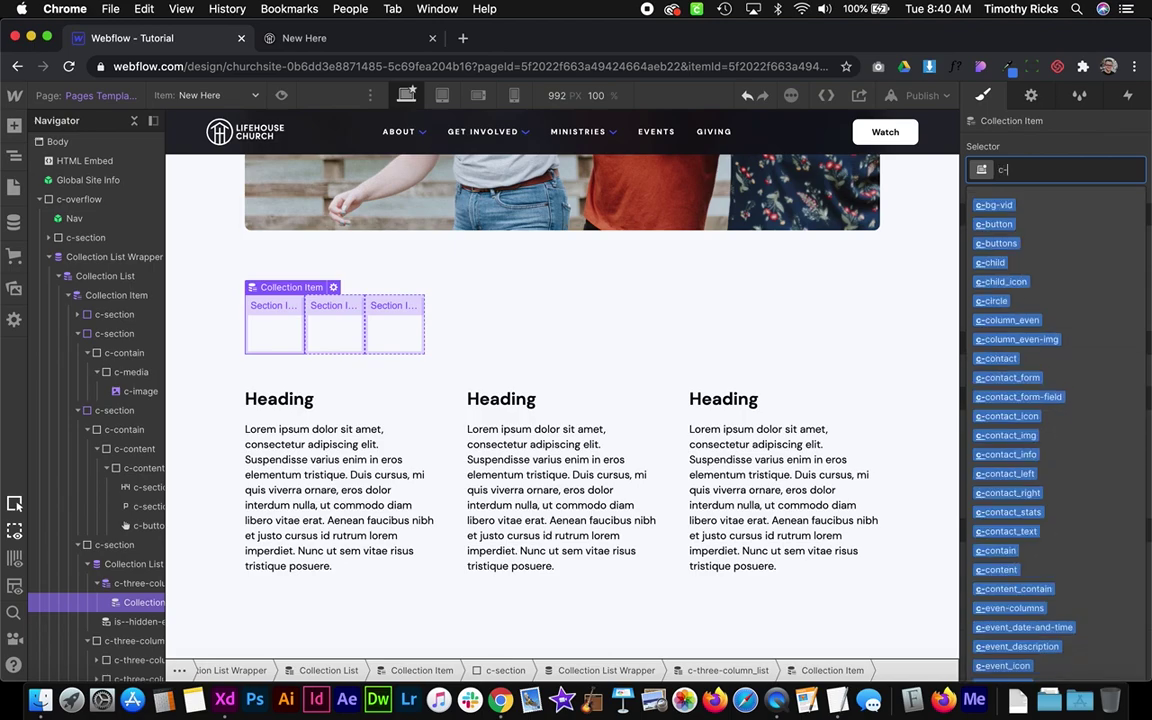
pyautogui.write('three')
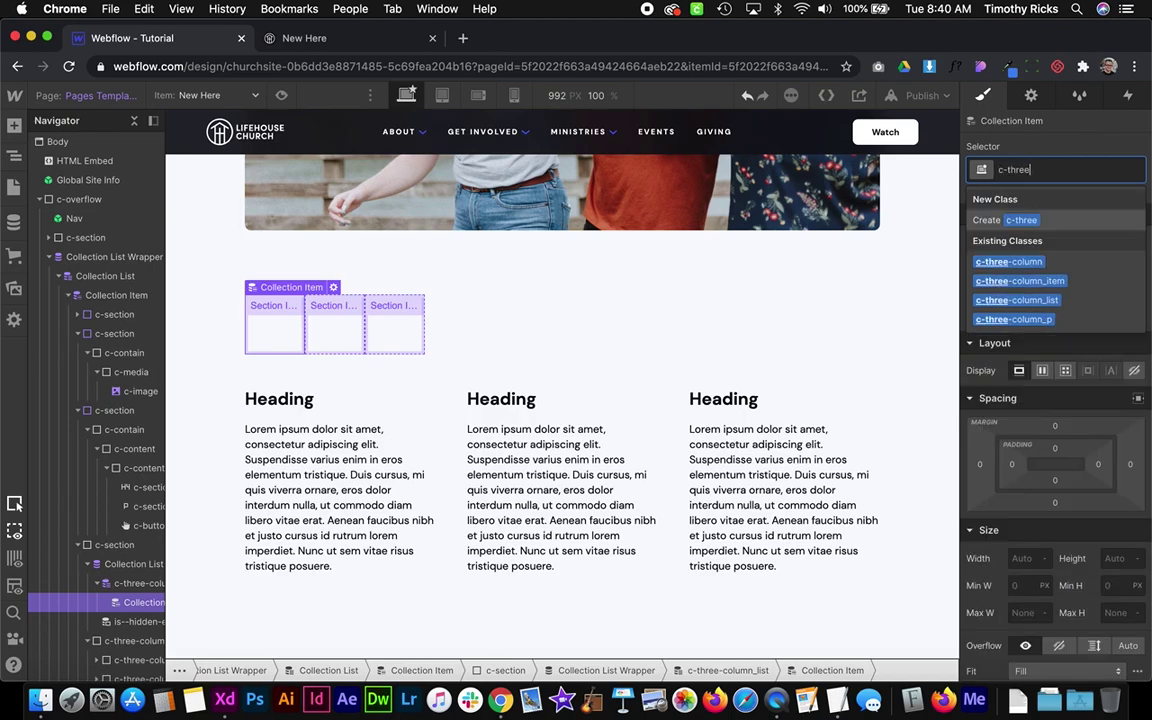
pyautogui.click(1049, 281)
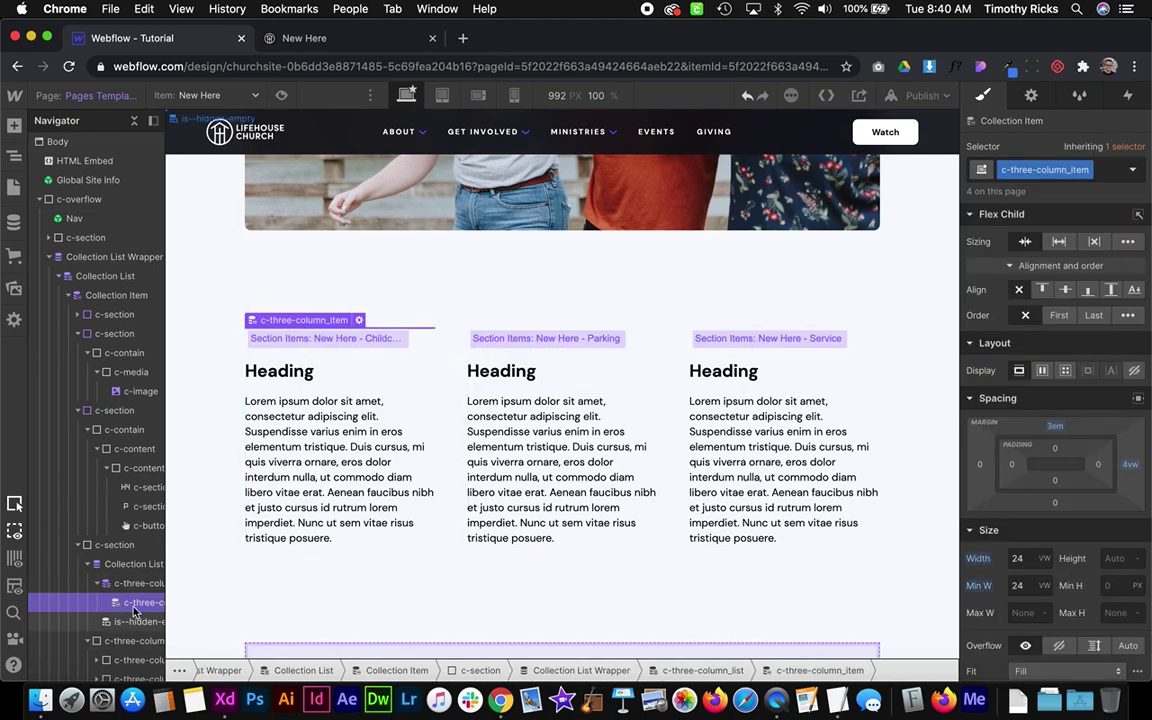
# - Copy the Heading 4 and the c-section_paragraph from the first static column into the nested collection item
pyautogui.click(290, 371)
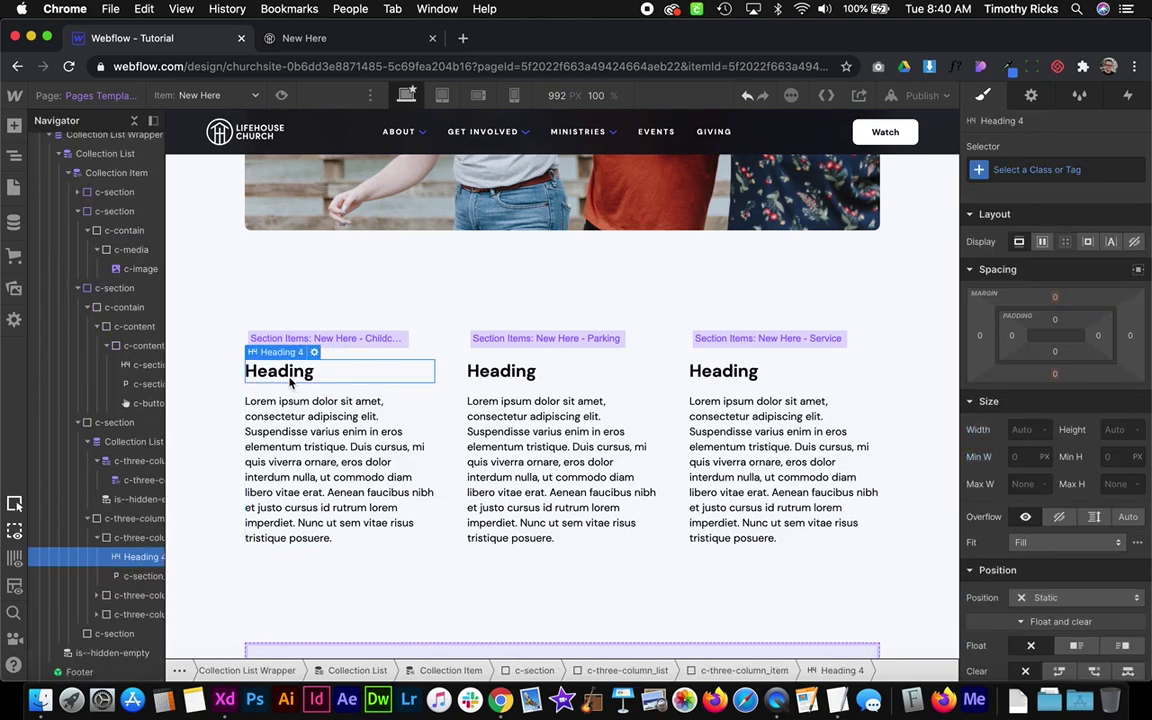
pyautogui.click(138, 480)
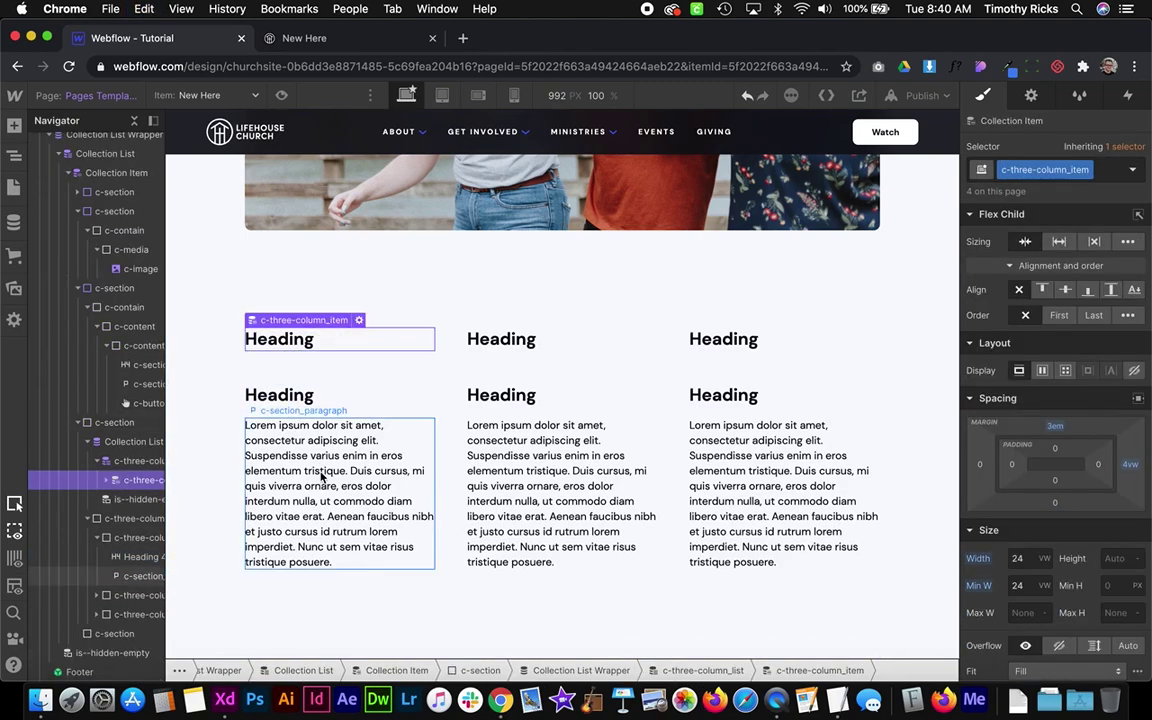
pyautogui.click(325, 477)
pyautogui.click(297, 343)
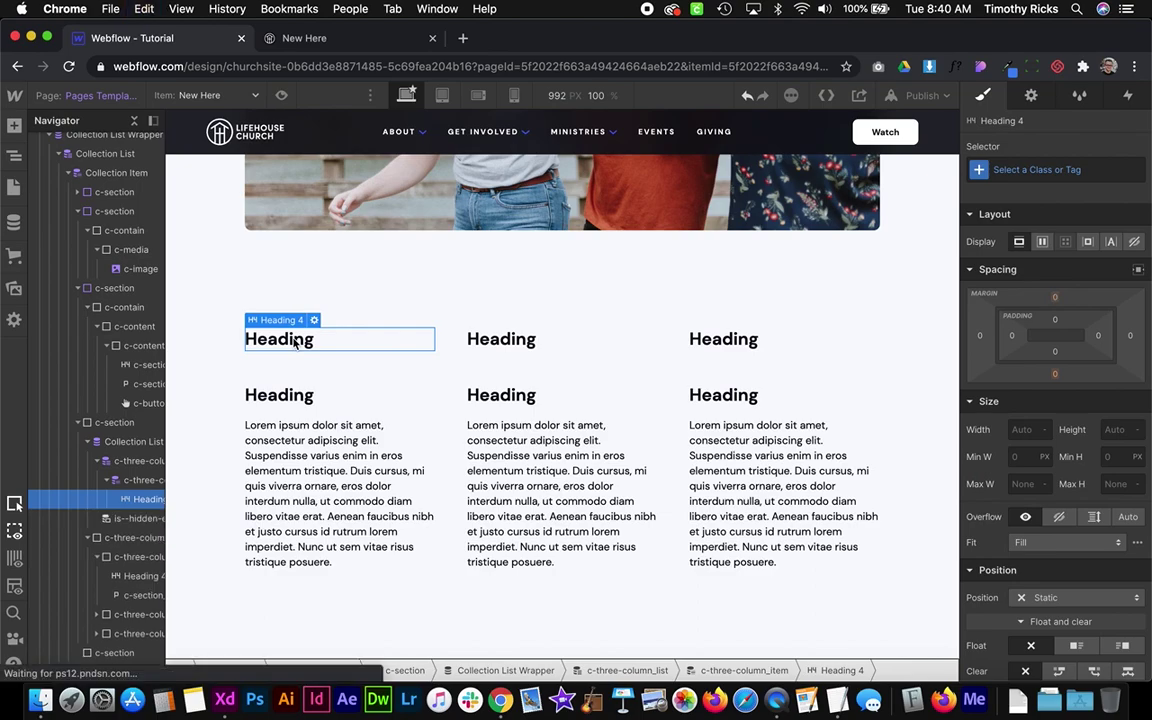
pyautogui.hotkey('ctrl', 'v')
# - Delete the static c-three-column_list below the nested collection list
pyautogui.scroll(-2, 334, 490)
pyautogui.click(365, 493)
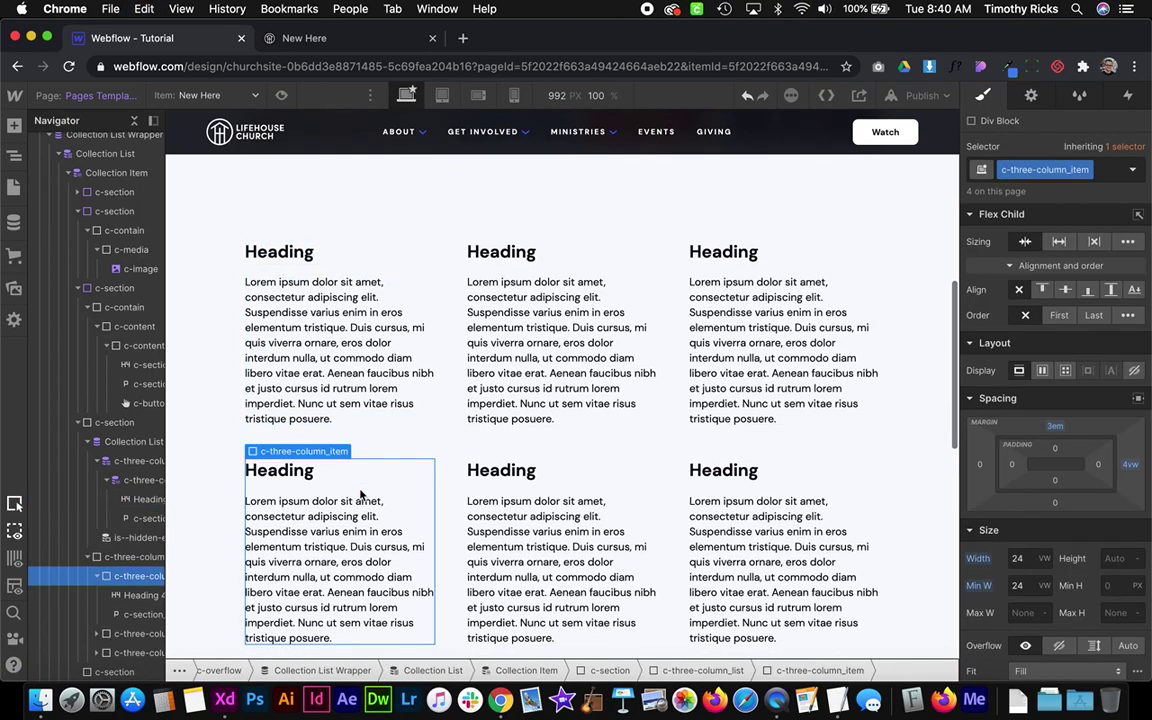
pyautogui.click(131, 559)
pyautogui.press('Delete')
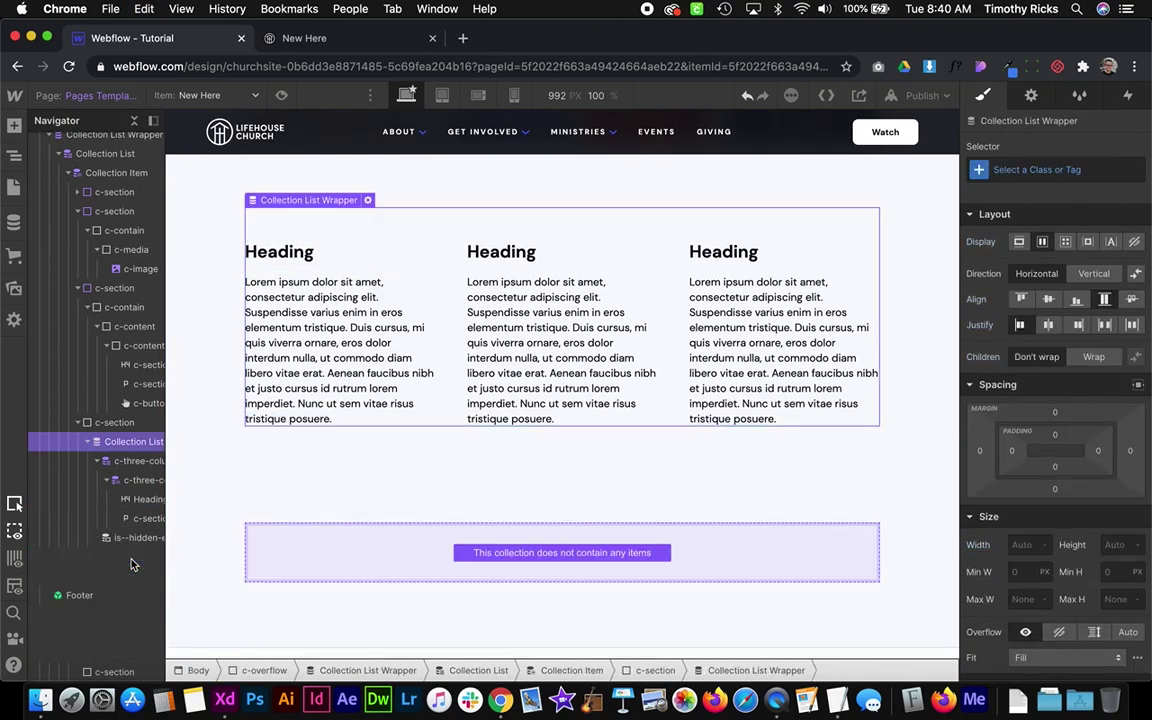
pyautogui.scroll(2, 368, 316)
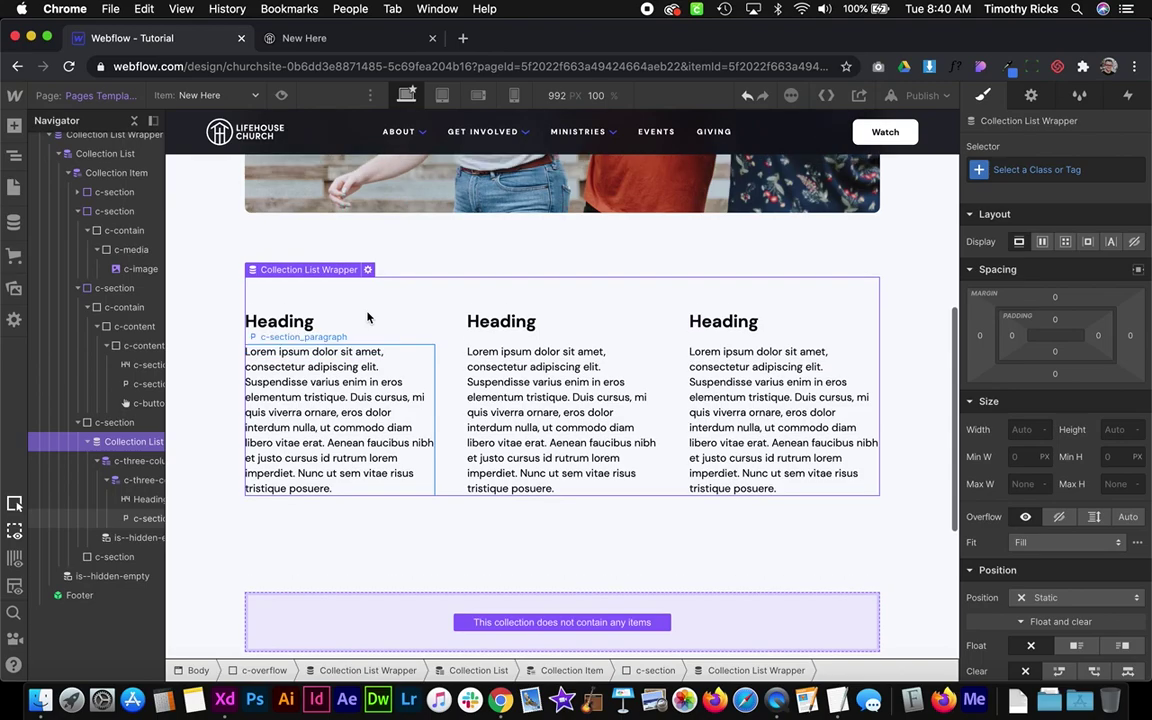
# - Bind the Heading 4 text in the nested collection item to the Title field from Add items
pyautogui.click(419, 303)
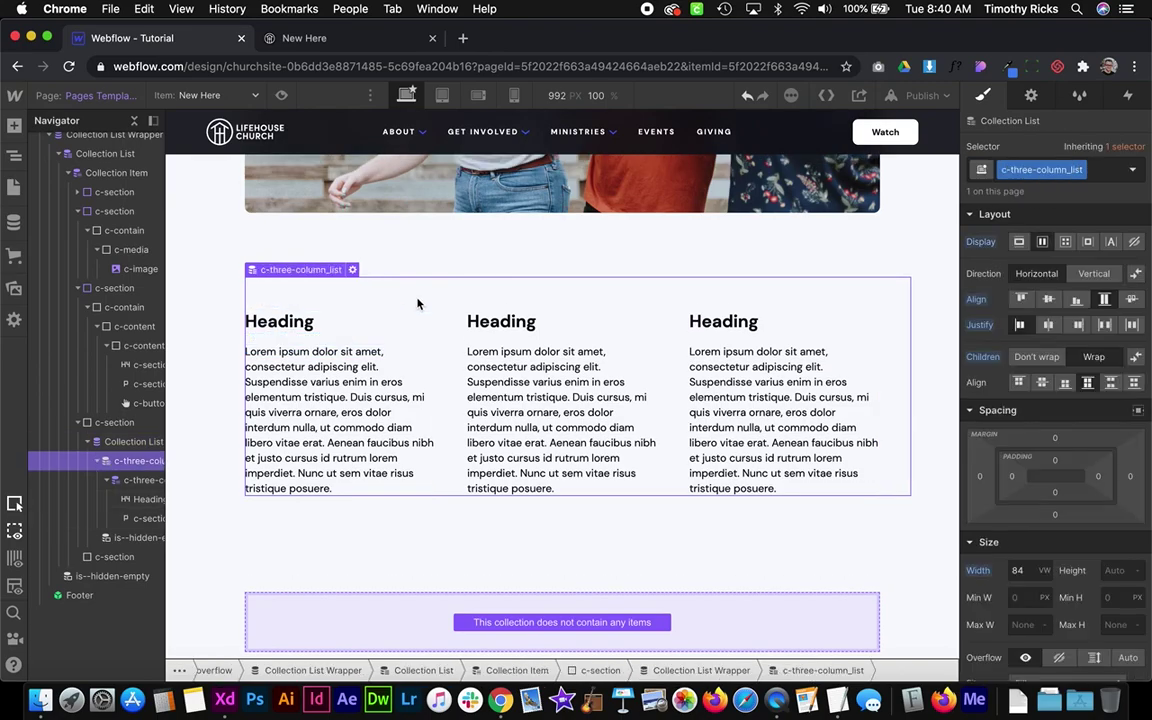
pyautogui.click(357, 326)
pyautogui.doubleClick(312, 326)
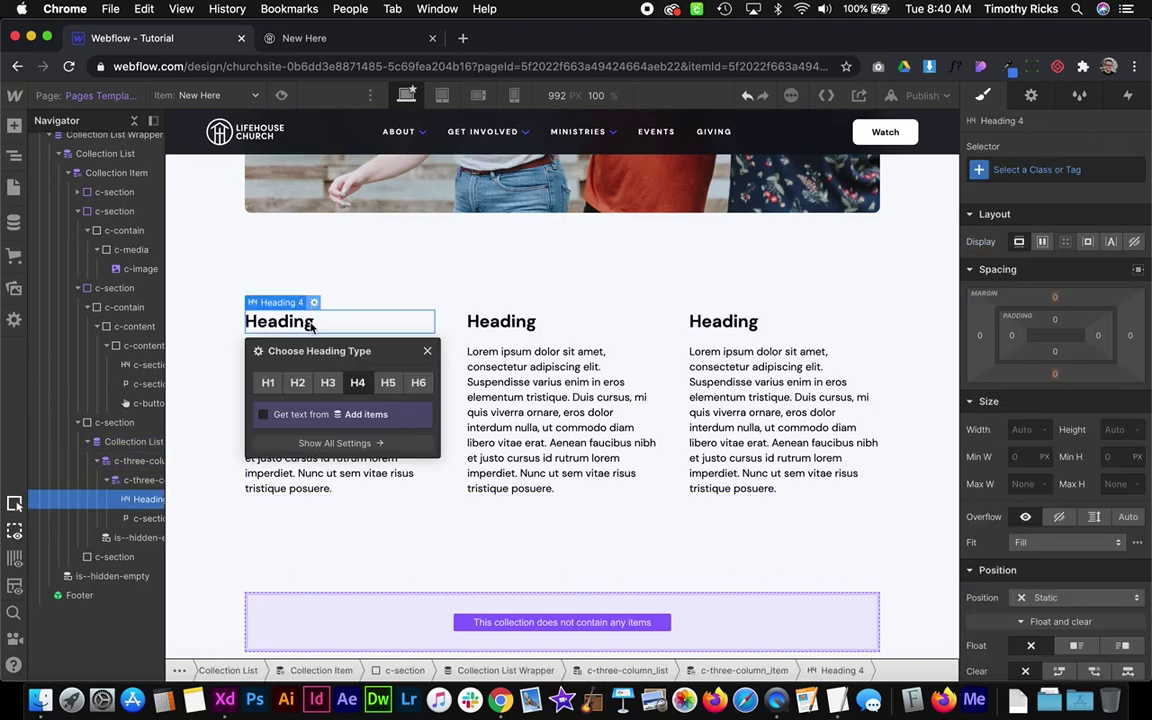
pyautogui.click(296, 418)
pyautogui.click(313, 437)
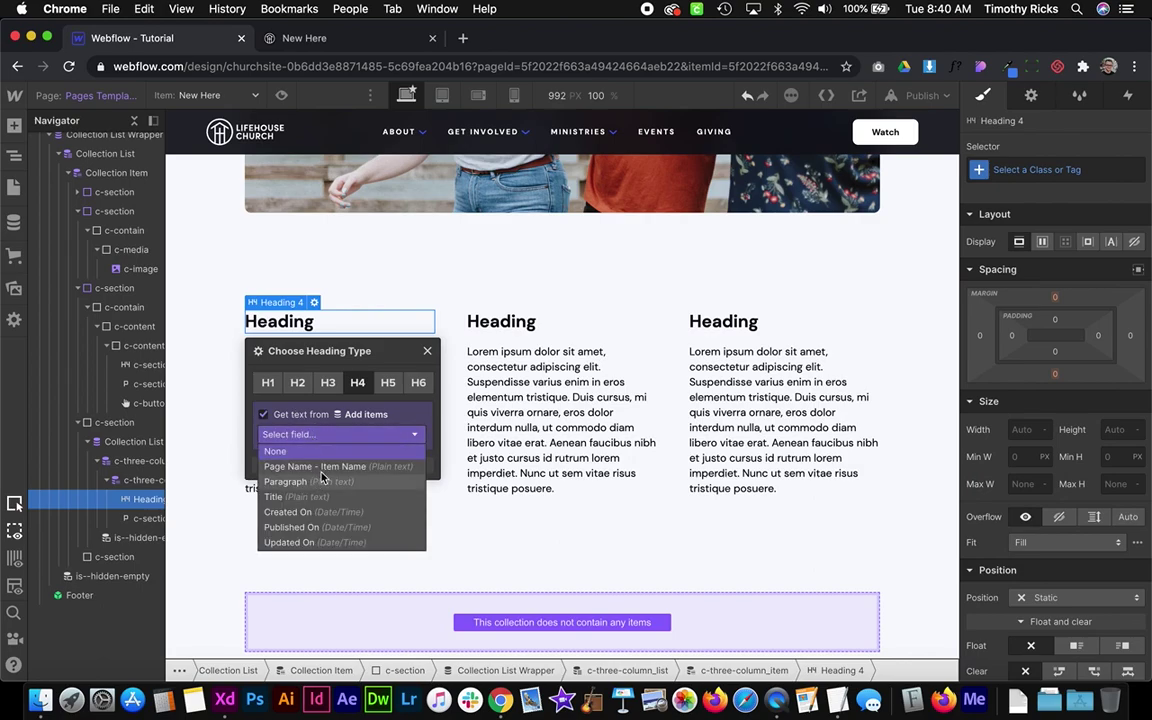
pyautogui.click(328, 466)
pyautogui.click(330, 435)
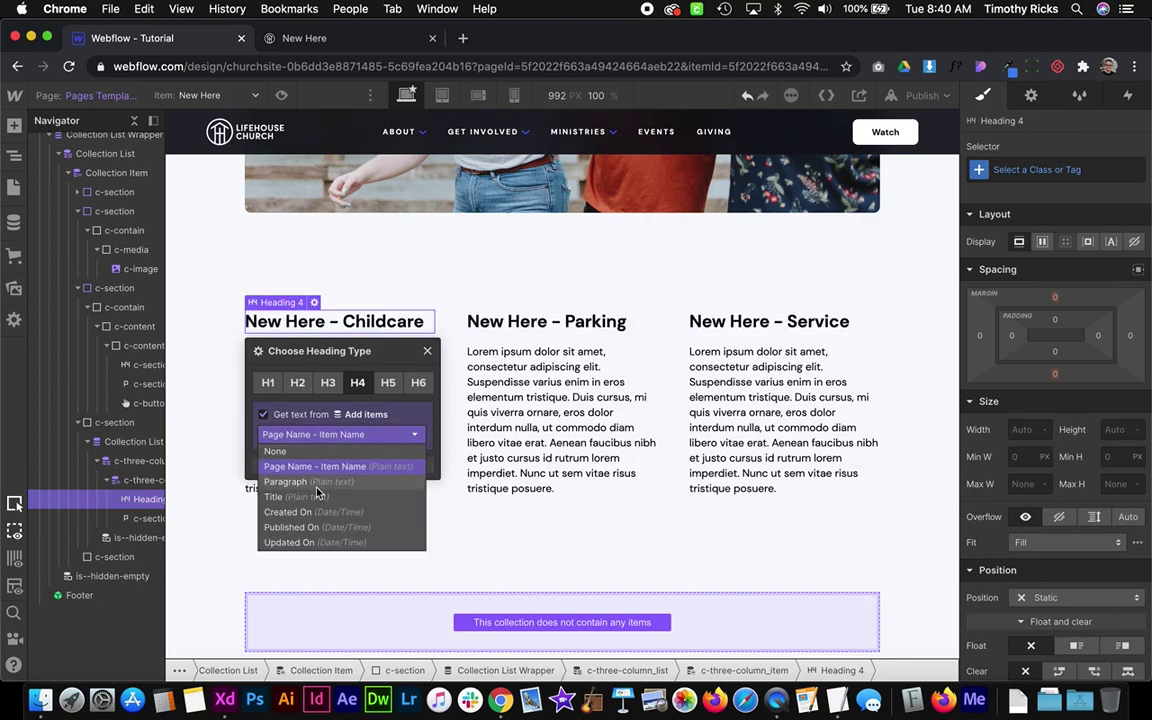
pyautogui.click(283, 452)
pyautogui.click(455, 388)
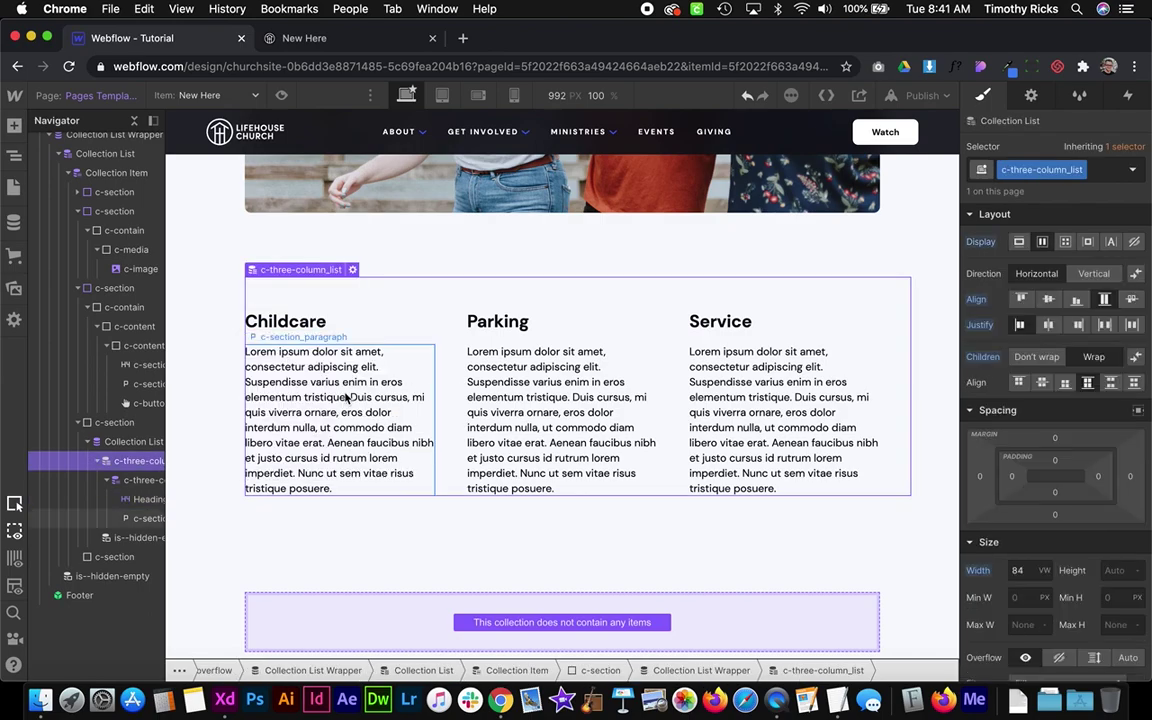
# - Bind the c-section_paragraph text in the nested collection item to the Paragraph field from Add items
pyautogui.click(347, 398)
pyautogui.click(356, 337)
pyautogui.click(311, 551)
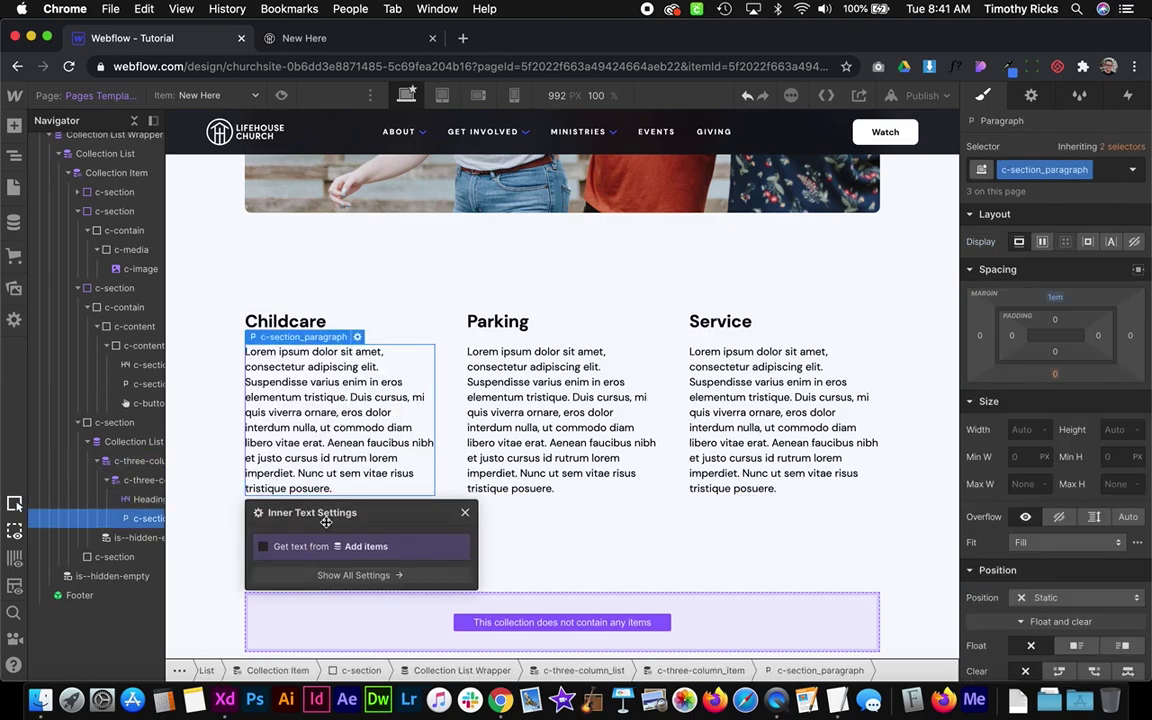
pyautogui.click(528, 302)
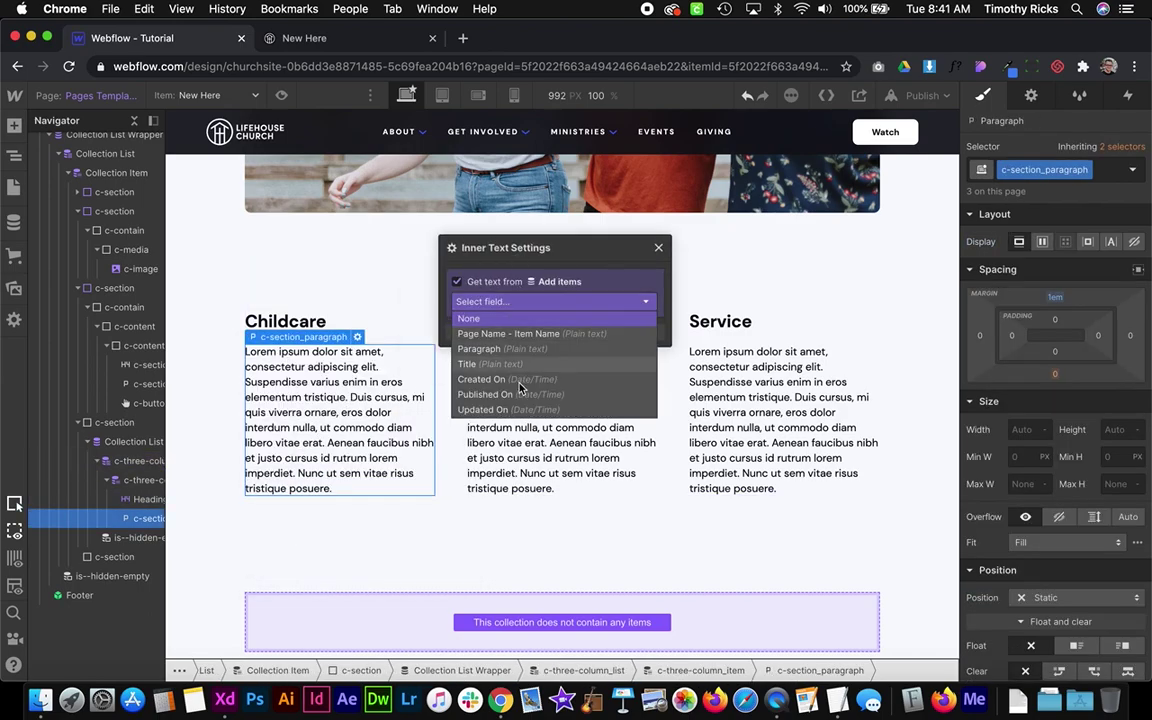
pyautogui.click(490, 345)
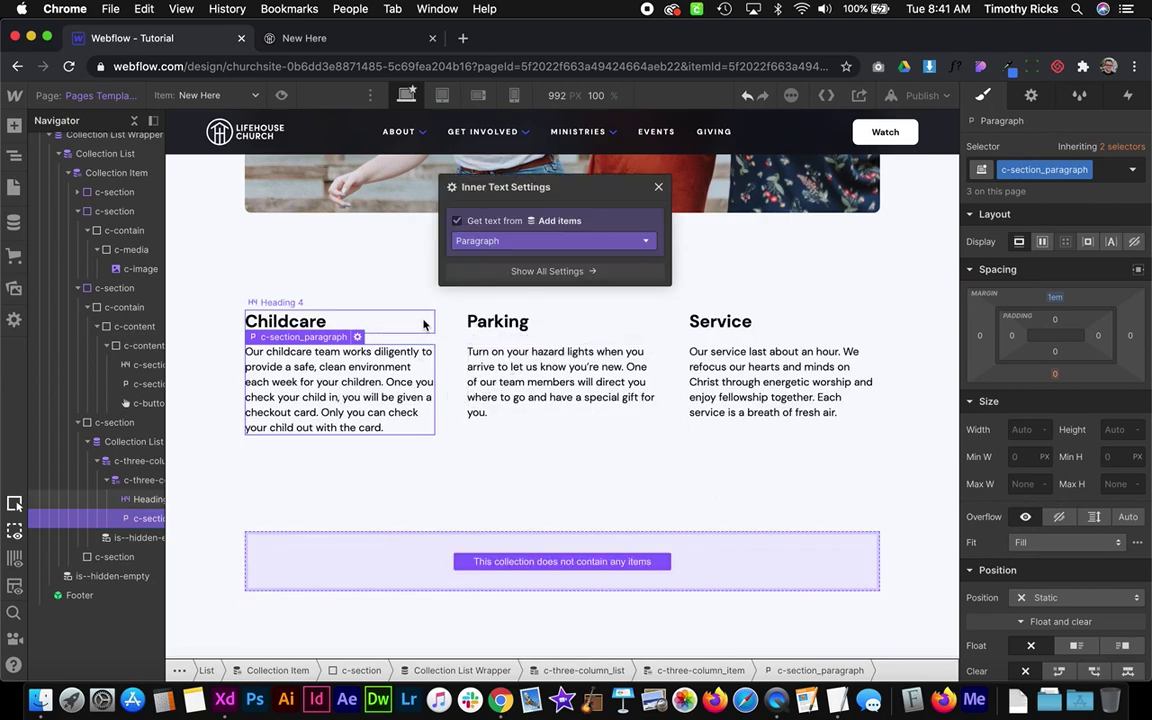
# - Add a visibility condition to the three-column c-section so it shows only when Select Module Type equals 3 Column
pyautogui.click(208, 316)
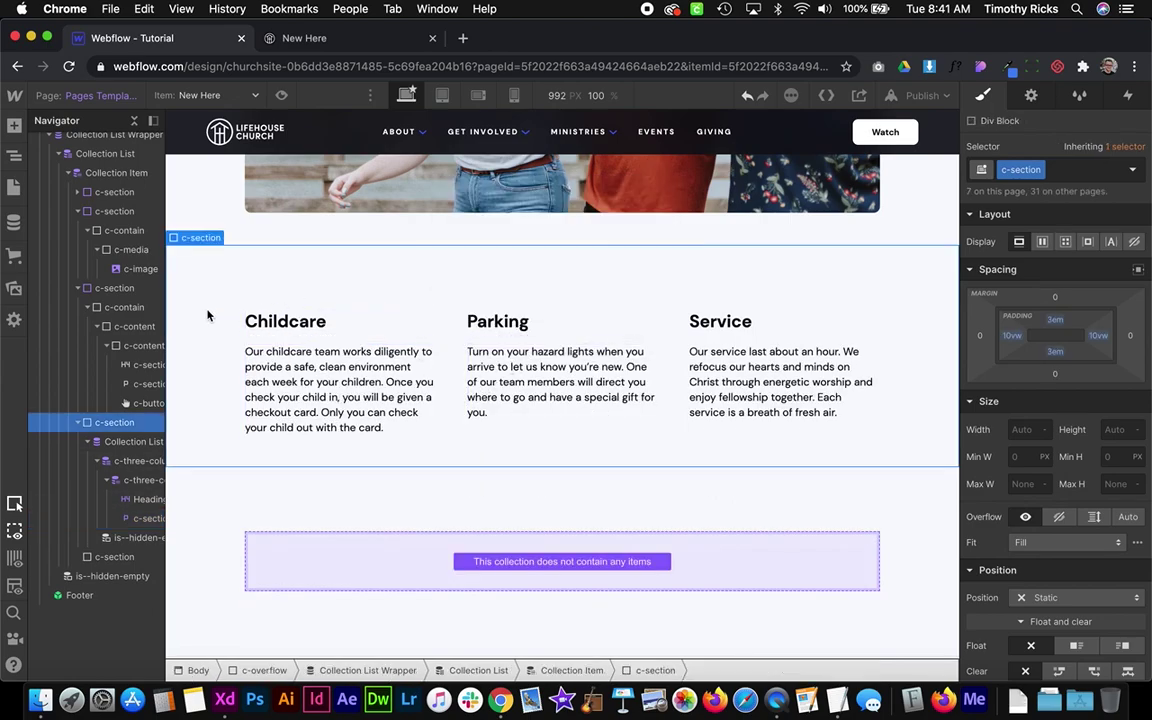
pyautogui.click(1030, 96)
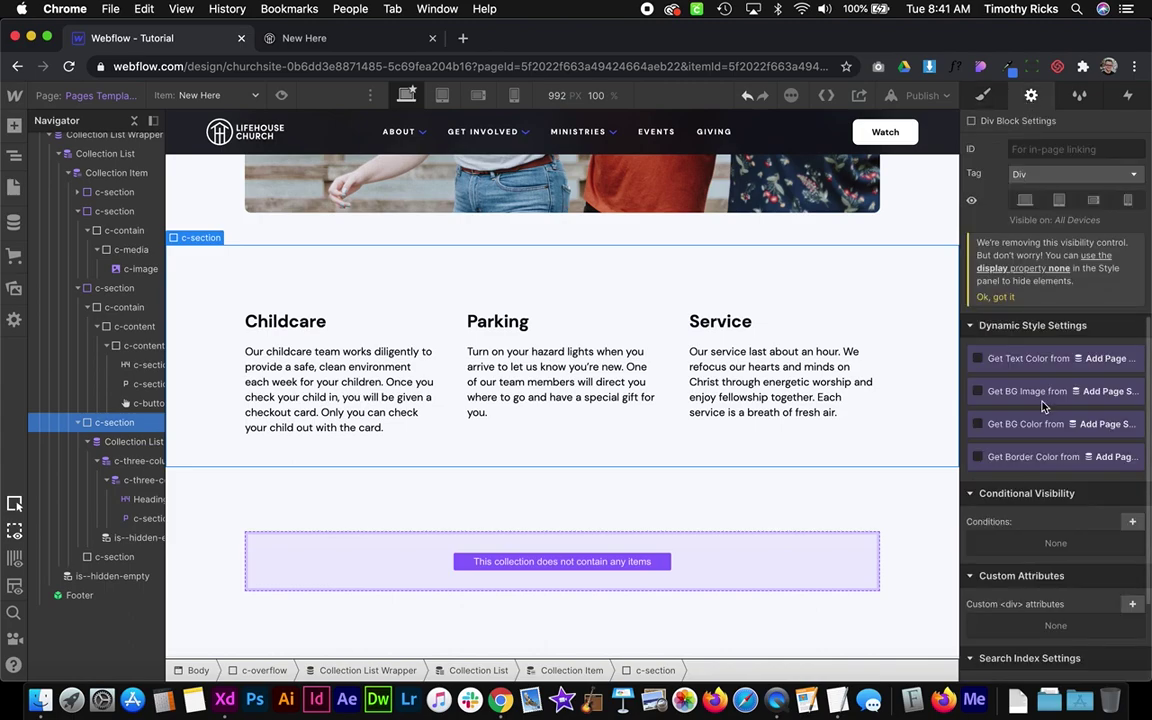
pyautogui.scroll(-2, 1042, 405)
pyautogui.click(1132, 427)
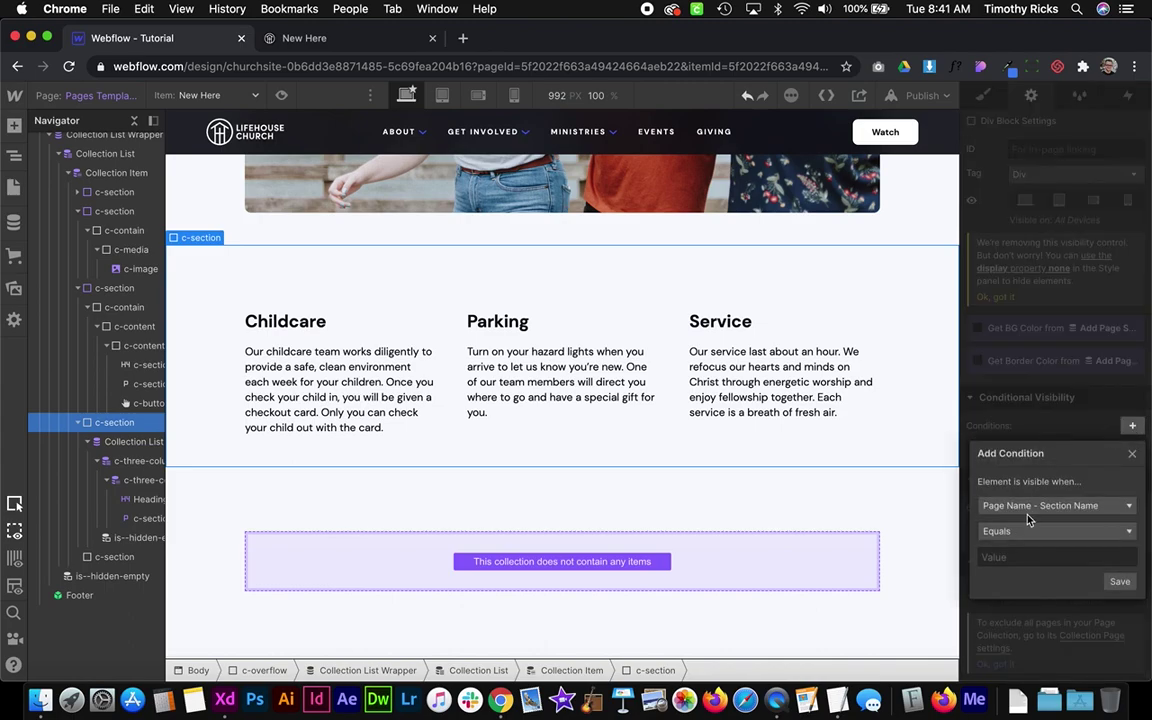
pyautogui.click(1040, 505)
pyautogui.scroll(-3, 1041, 591)
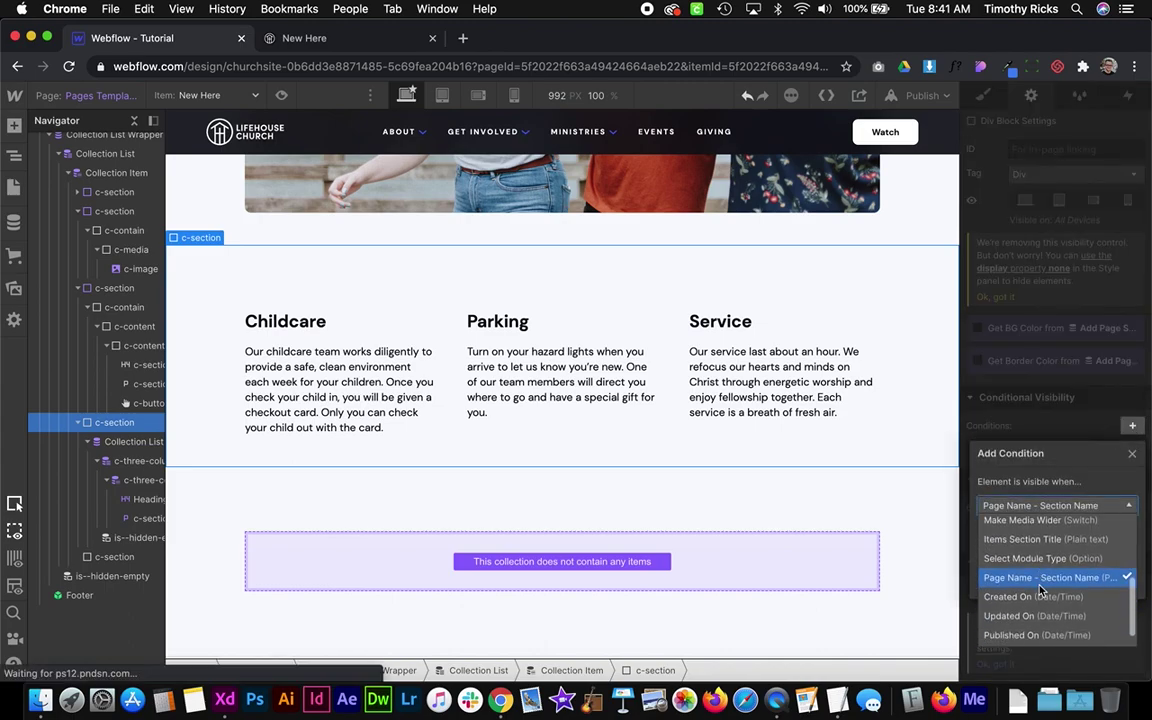
pyautogui.click(1030, 553)
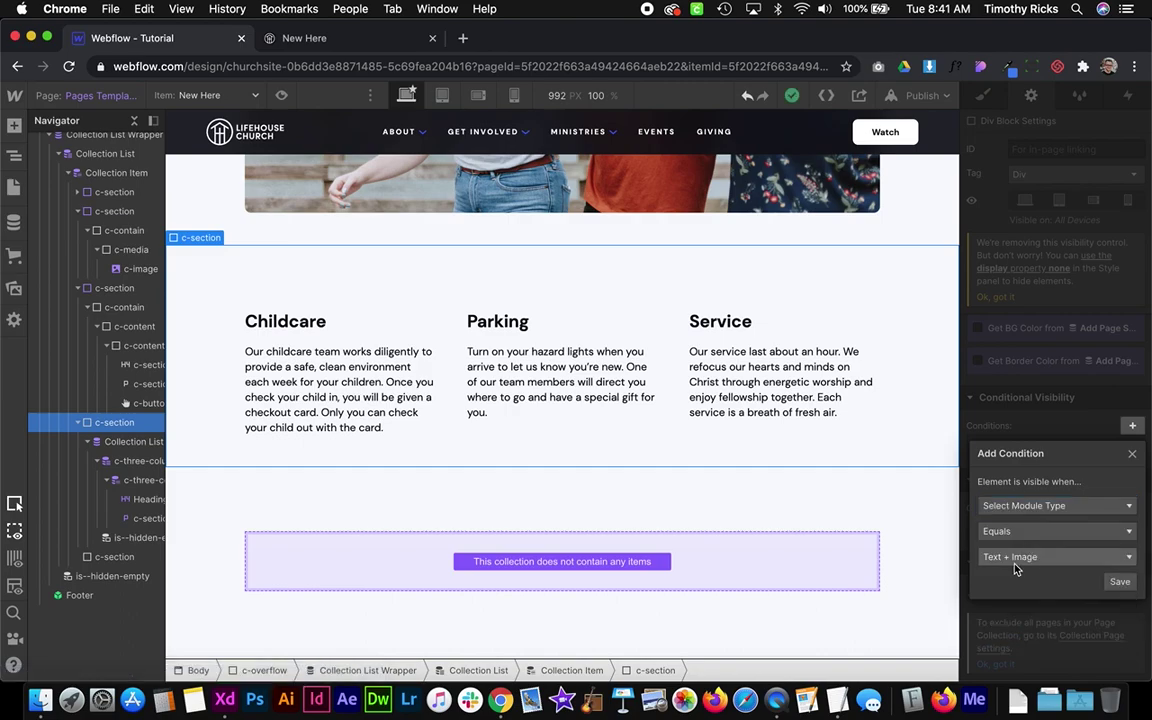
pyautogui.click(1020, 557)
pyautogui.click(1024, 634)
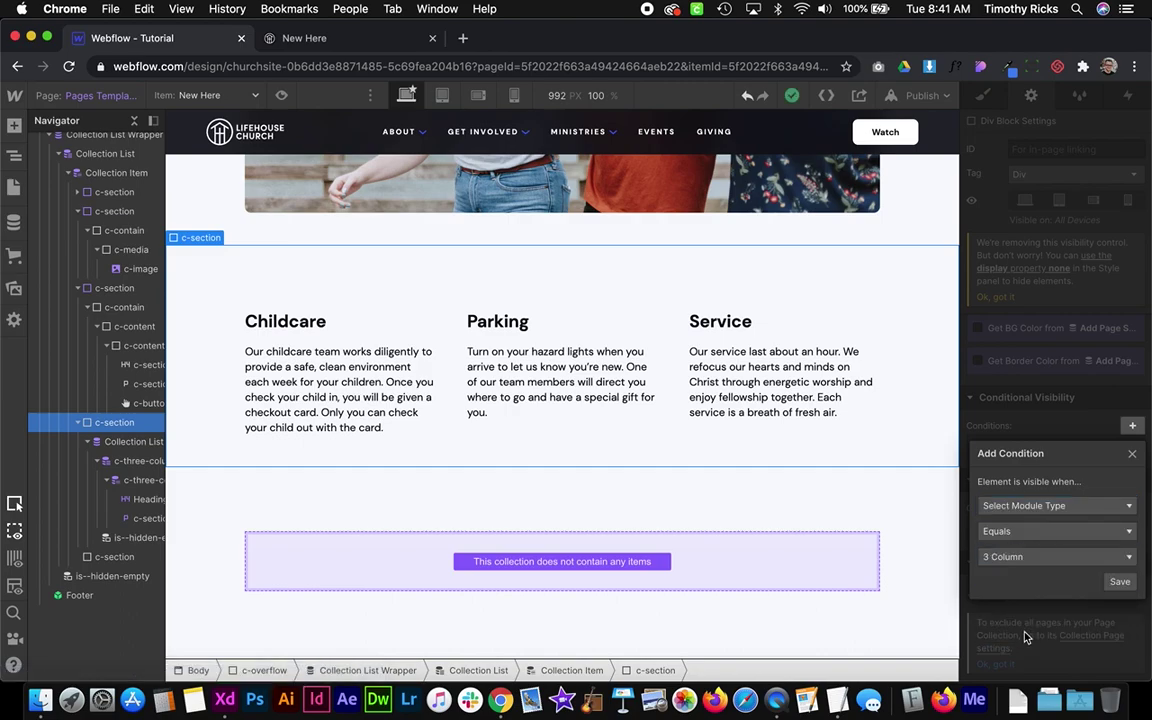
pyautogui.click(1120, 583)
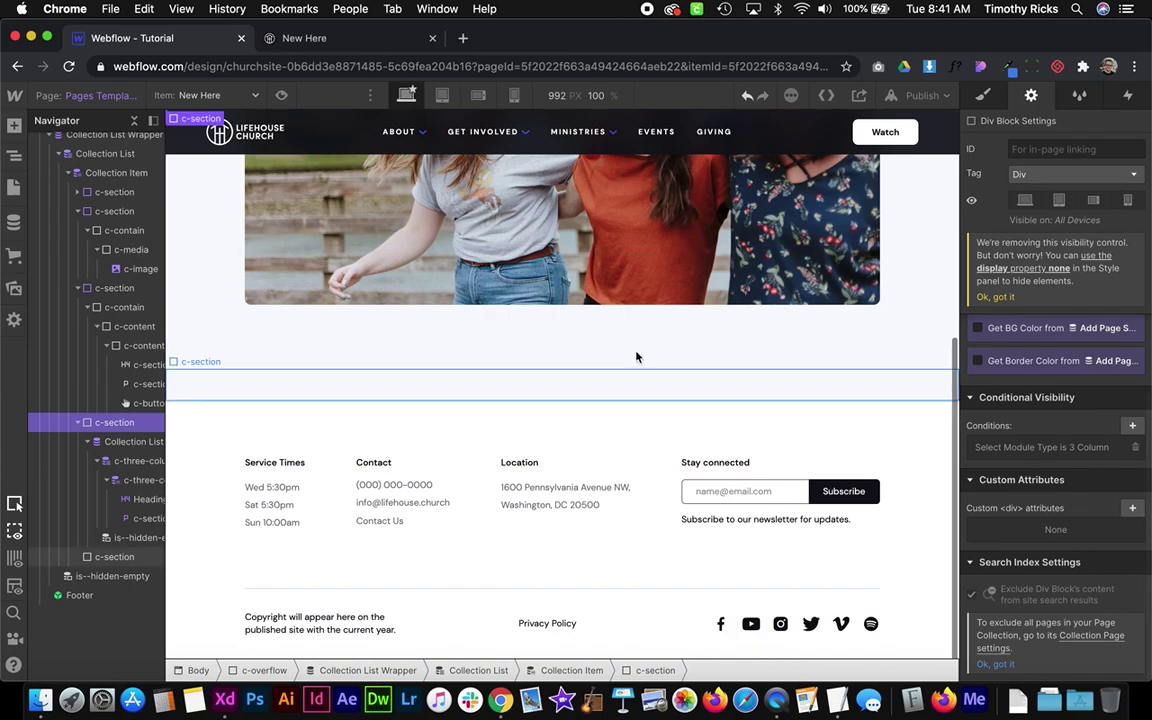
# - Move the empty c-section out of the collection list so it sits directly above the Footer
pyautogui.scroll(3, 636, 357)
pyautogui.scroll(-2, 428, 487)
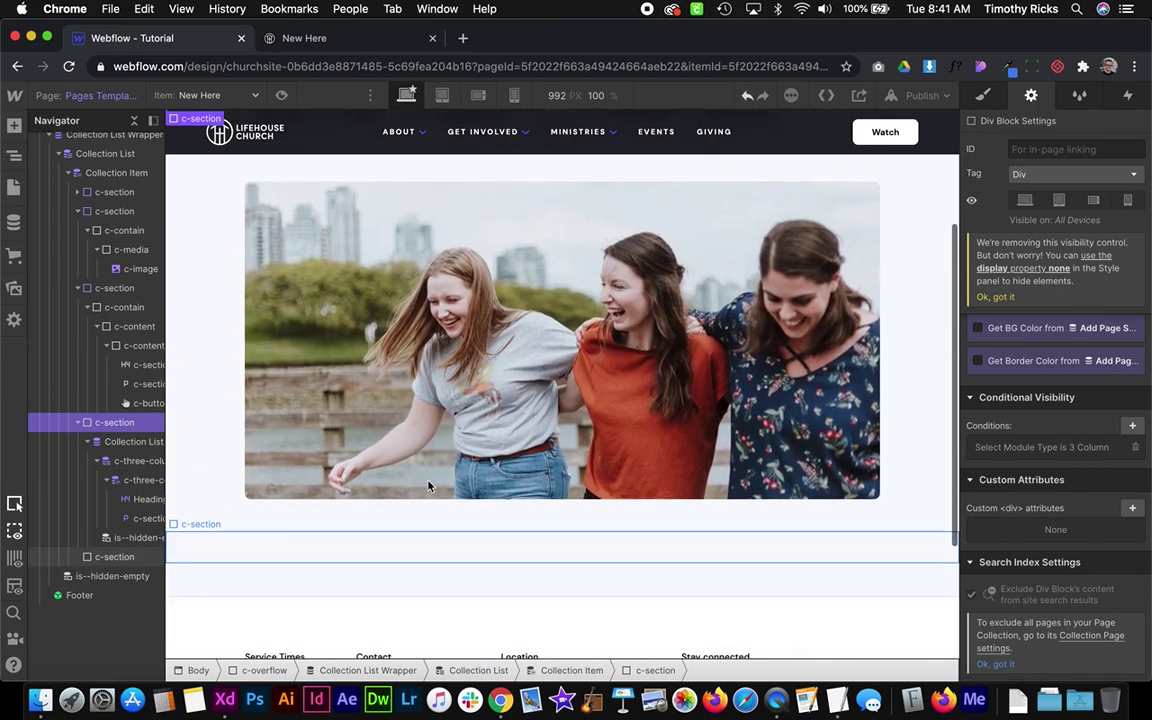
pyautogui.click(383, 552)
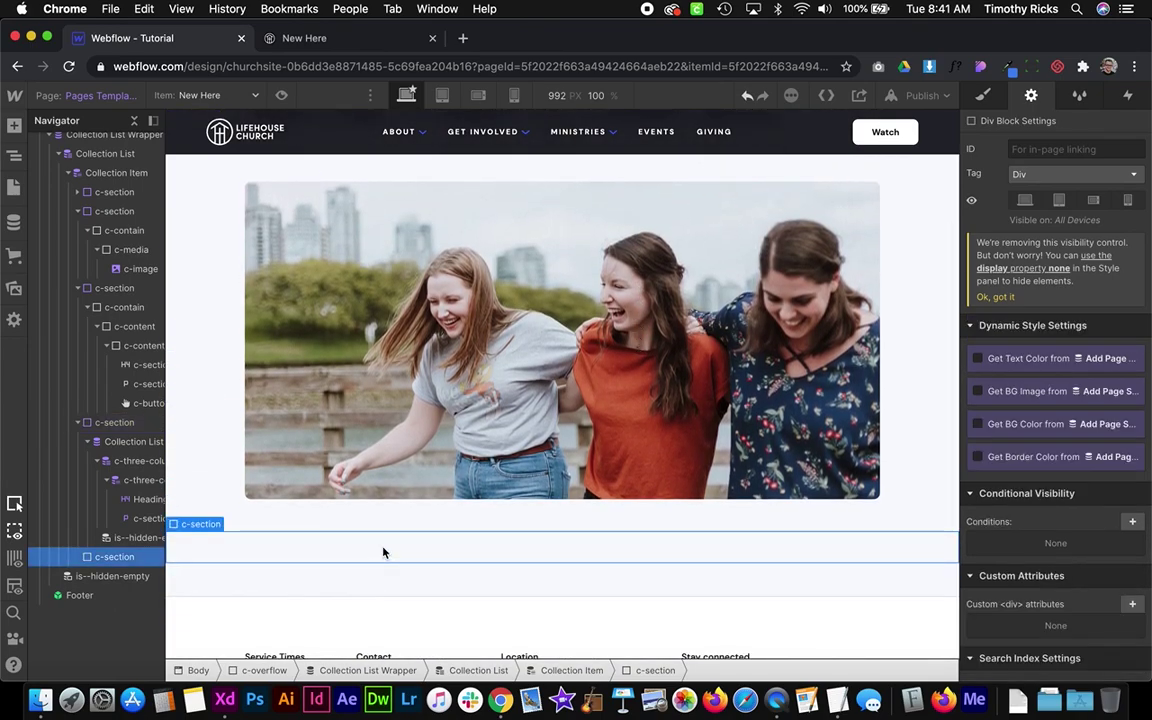
pyautogui.click(80, 426)
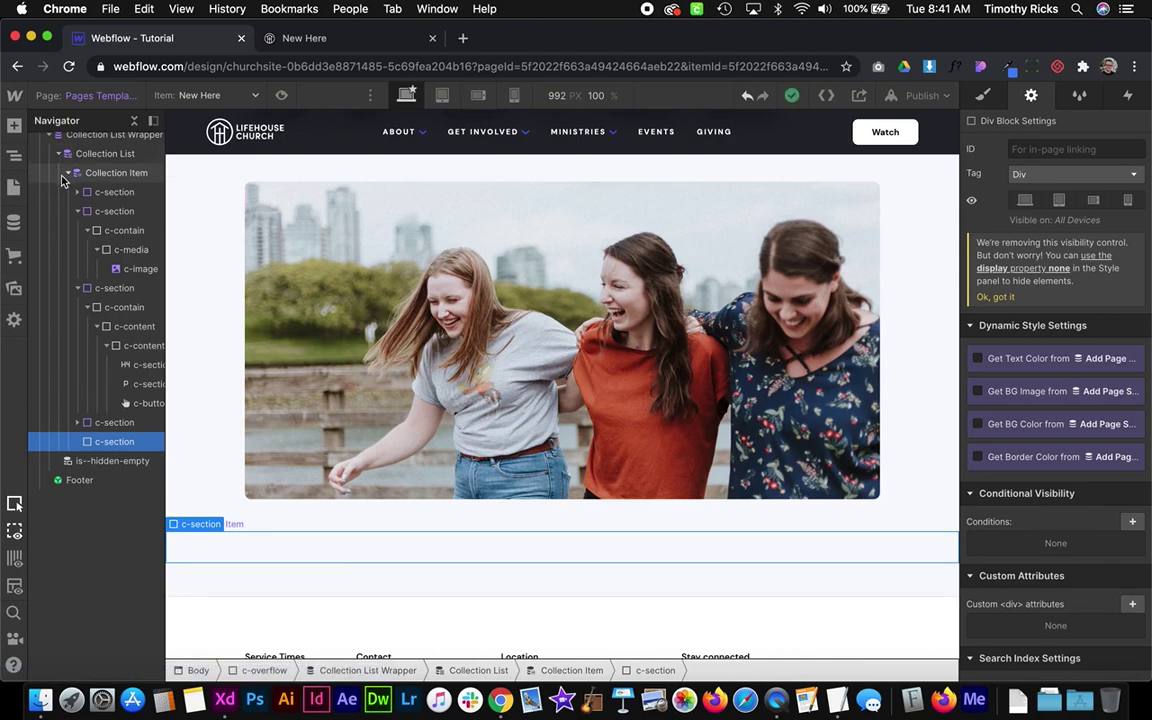
pyautogui.click(78, 211)
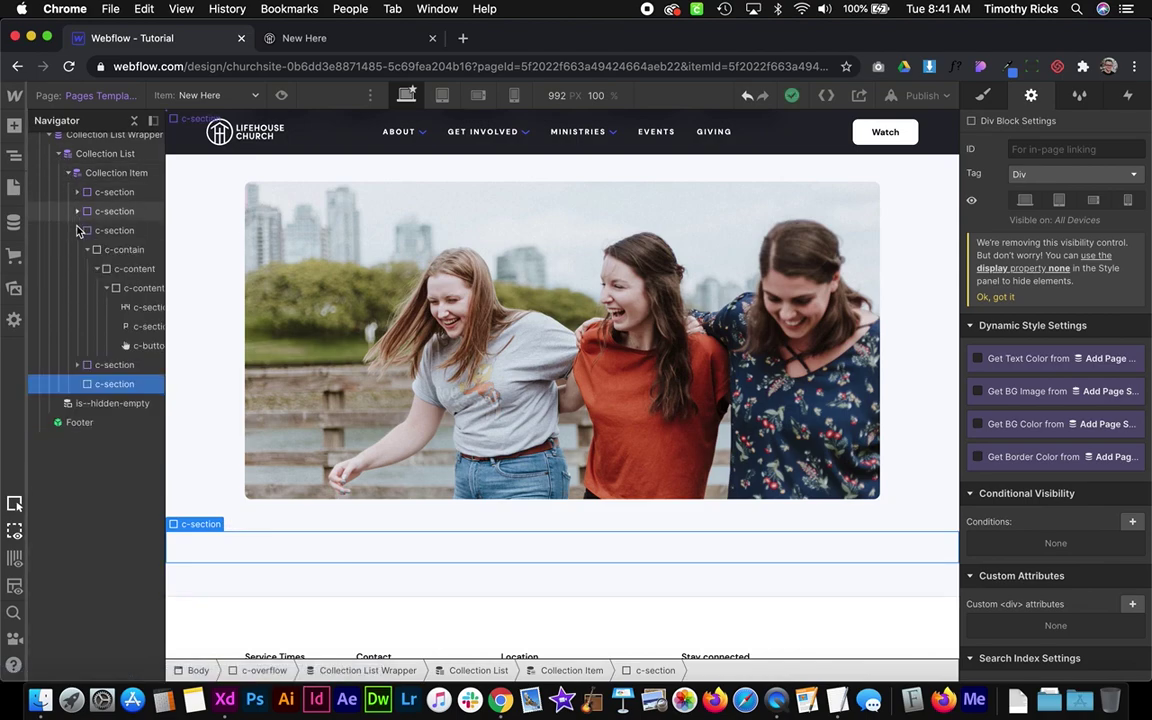
pyautogui.click(78, 231)
pyautogui.moveTo(103, 277)
pyautogui.mouseDown()
pyautogui.moveTo(58, 330)
pyautogui.moveTo(65, 289)
pyautogui.moveTo(83, 288)
pyautogui.mouseUp()
pyautogui.scroll(-2, 447, 465)
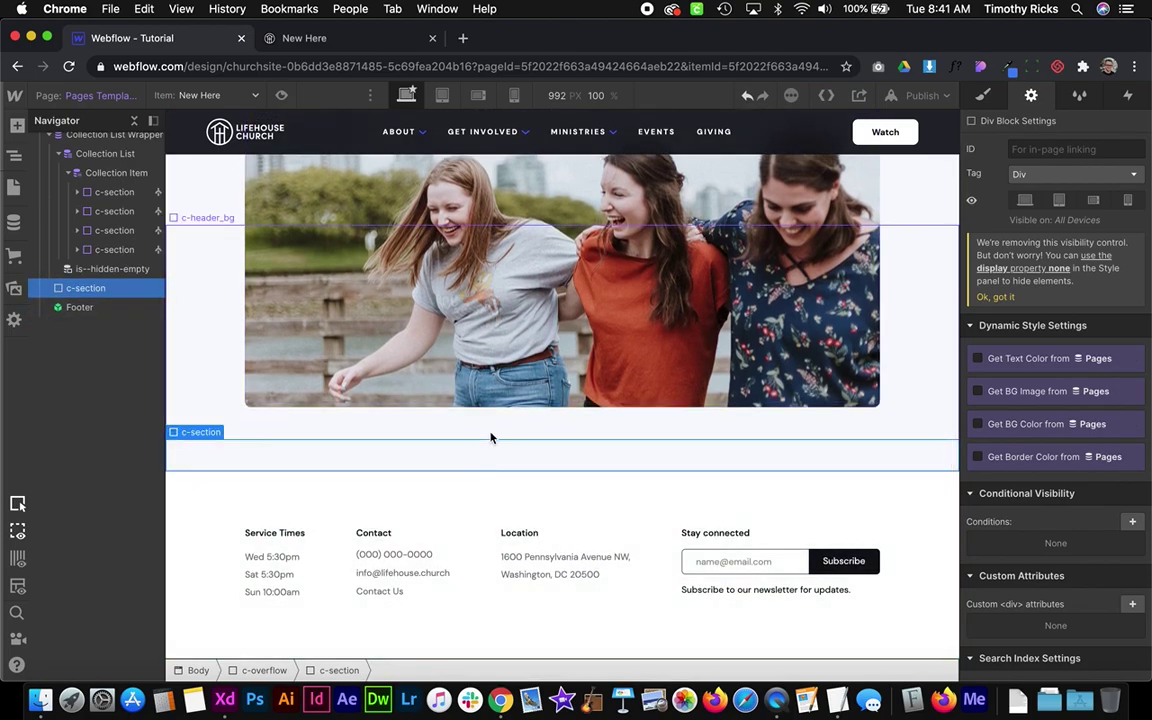
pyautogui.scroll(5, 497, 432)
pyautogui.scroll(-2, 517, 435)
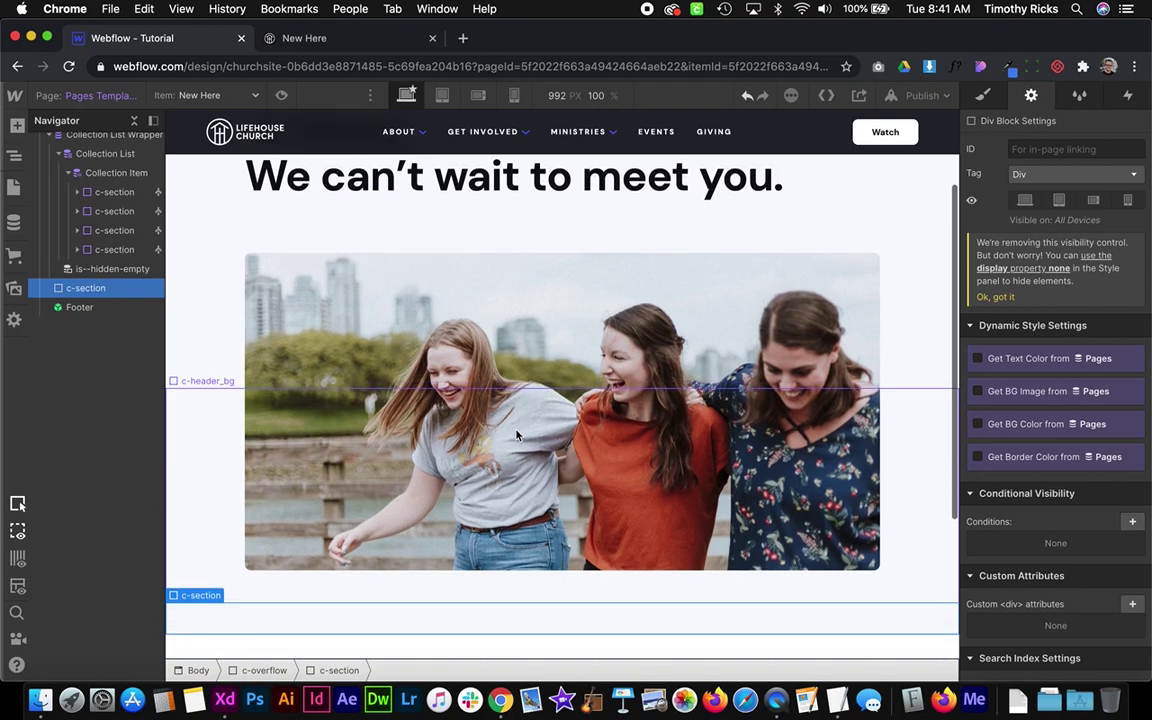
pyautogui.scroll(-2, 517, 435)
# - Leave the open page section item and start a new item in the Pages collection named "Test Page"
pyautogui.click(14, 222)
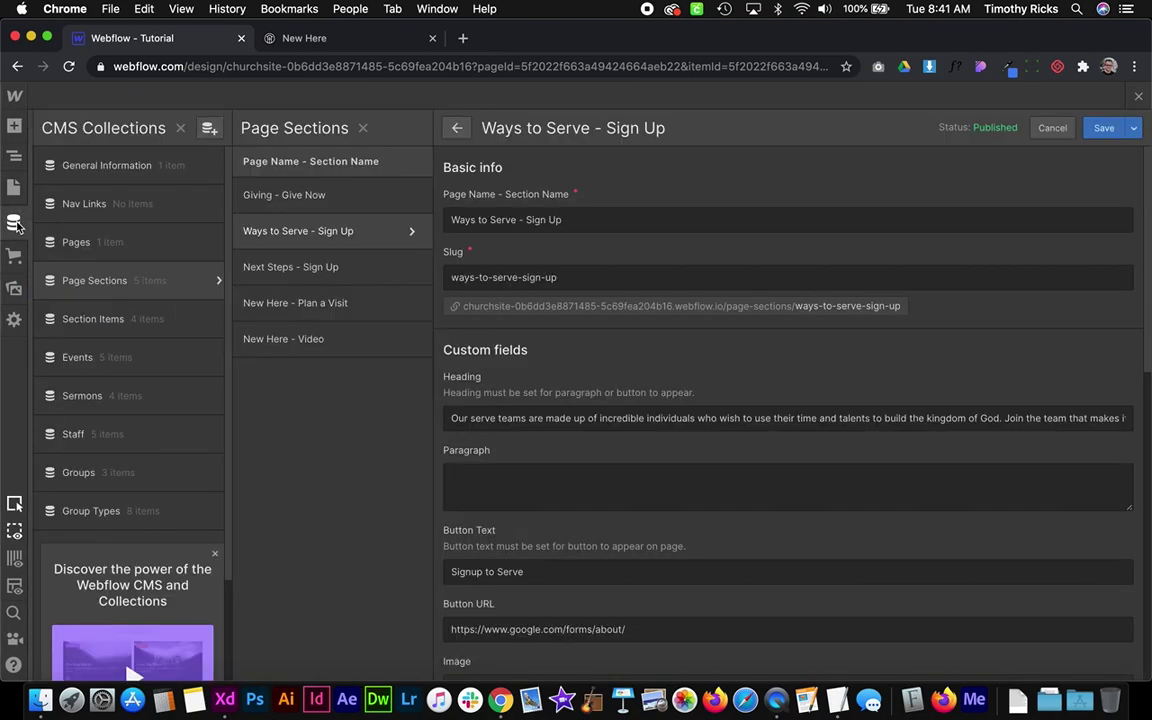
pyautogui.click(1052, 128)
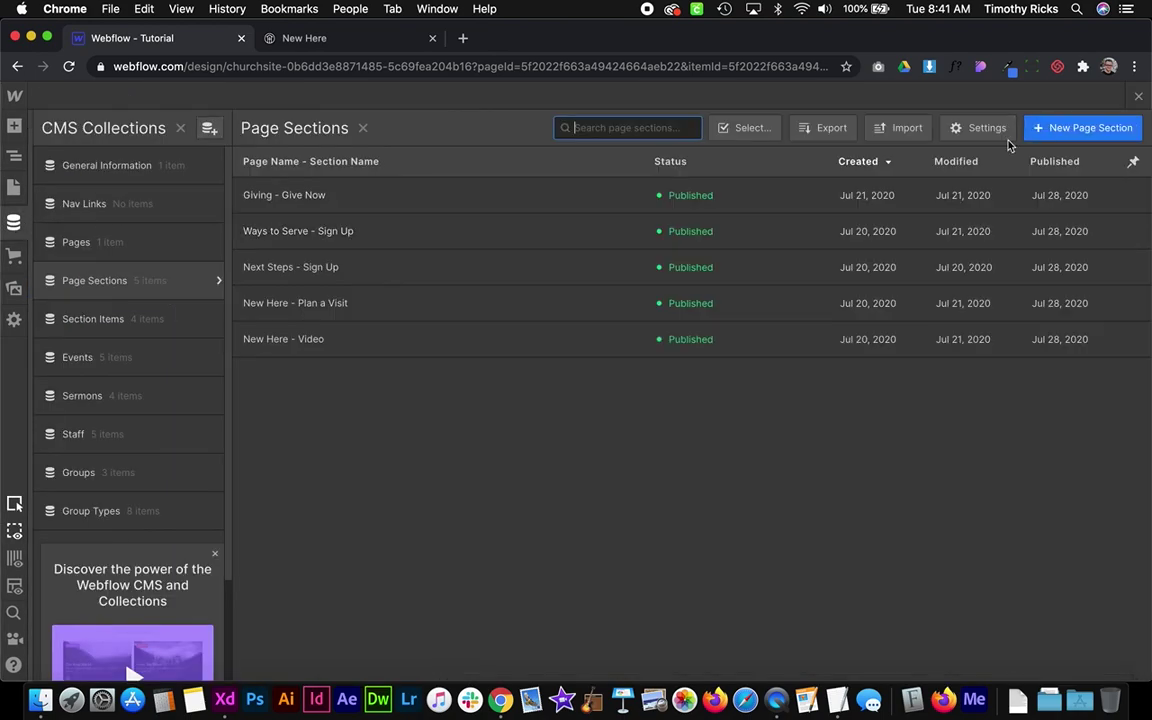
pyautogui.click(80, 240)
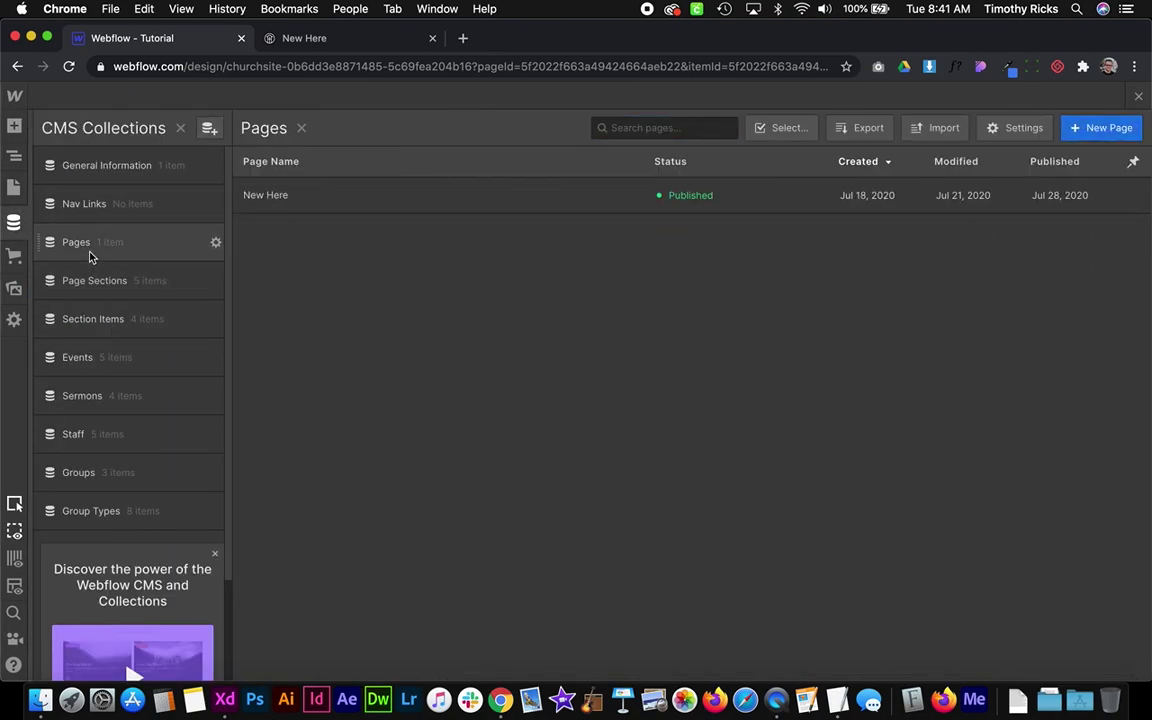
pyautogui.click(1100, 128)
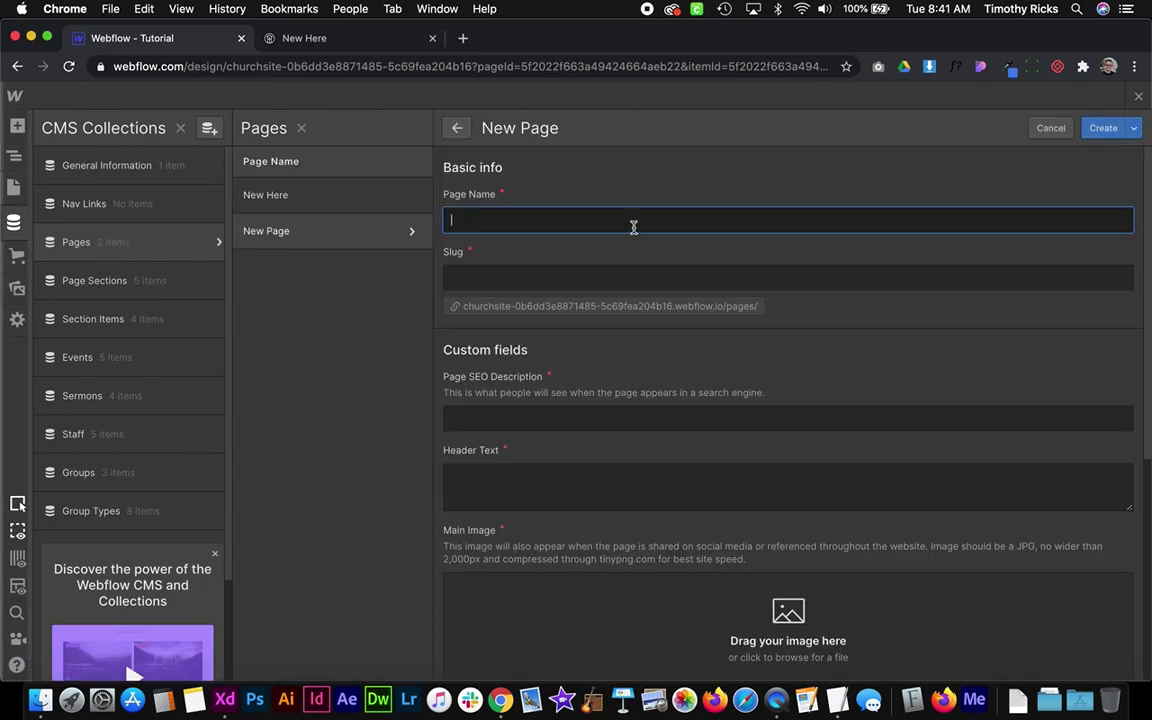
# - Fill the Page SEO Description with the Lorem ipsum paragraph from TextEdit and set the Header Text to "Test Page Heading"
pyautogui.click(545, 419)
pyautogui.click(832, 682)
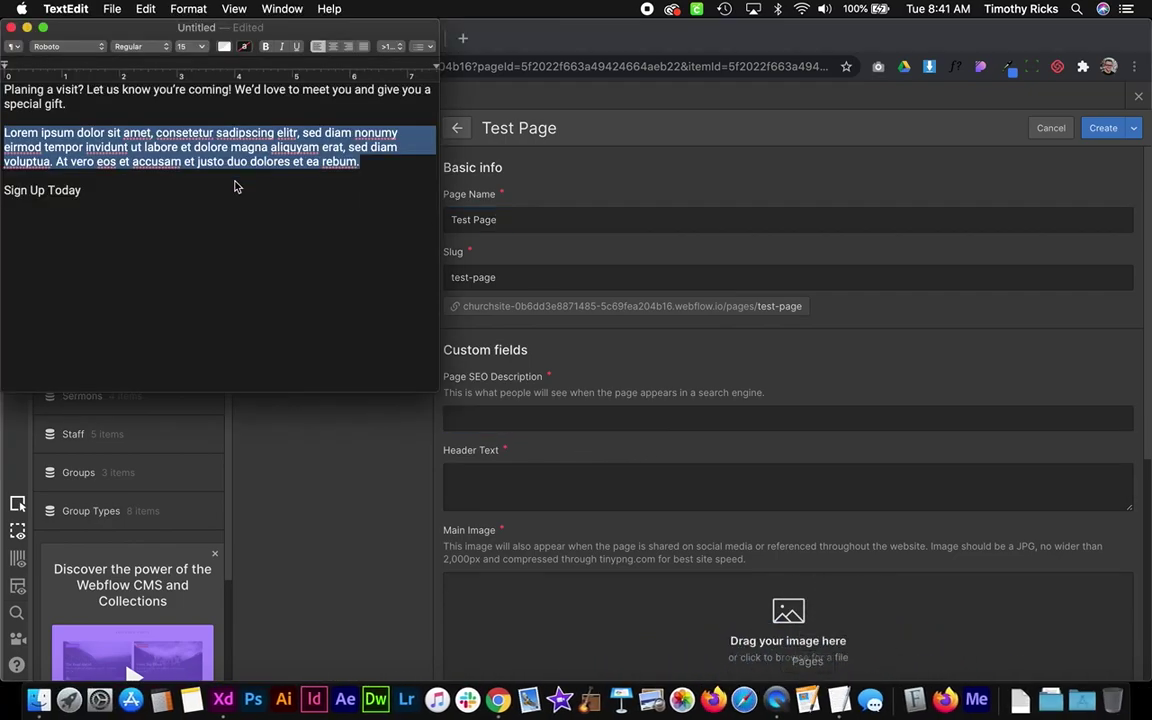
pyautogui.click(659, 420)
pyautogui.click(609, 427)
pyautogui.write('Lorem ipsum dolor sit amet, consetetur sadipscing elitr, sed diam nonumy eirmod tempor invidunt ut labore et dolore magna aliquyam erat, sed diam voluptua. At vero eos et accusam et justo duo dolores et ea rebum.')
pyautogui.click(578, 483)
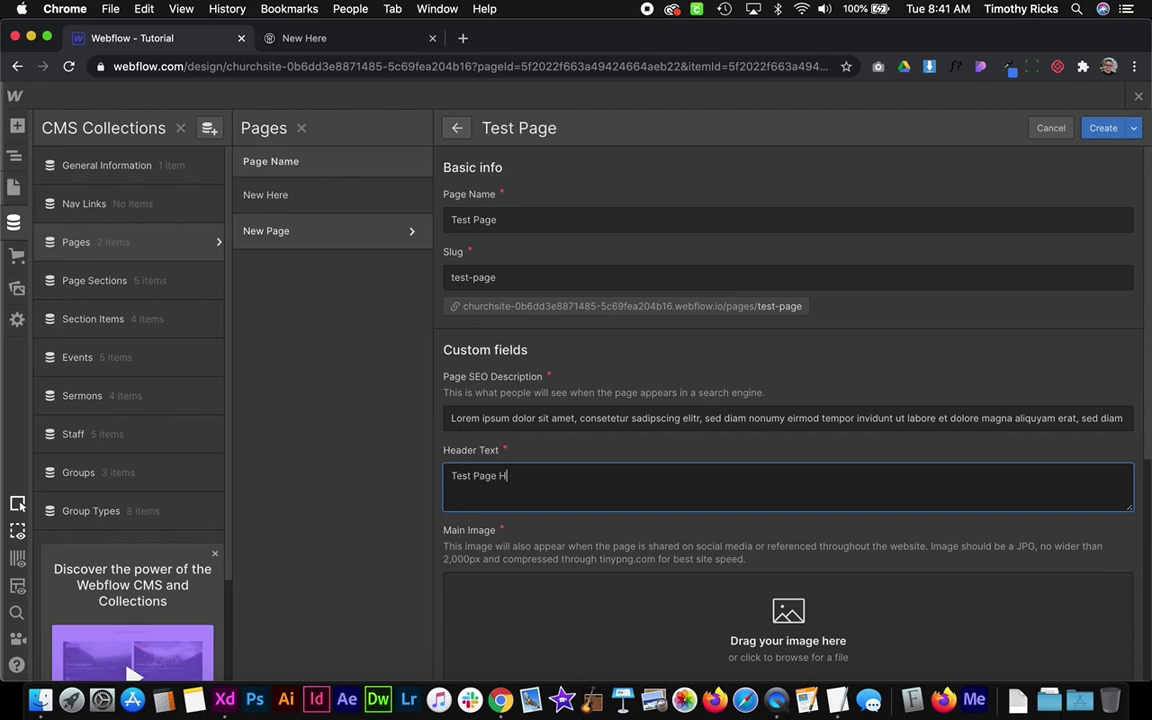
# - Upload grid-img2.jpg as the Main Image of the test page
pyautogui.scroll(-5, 866, 414)
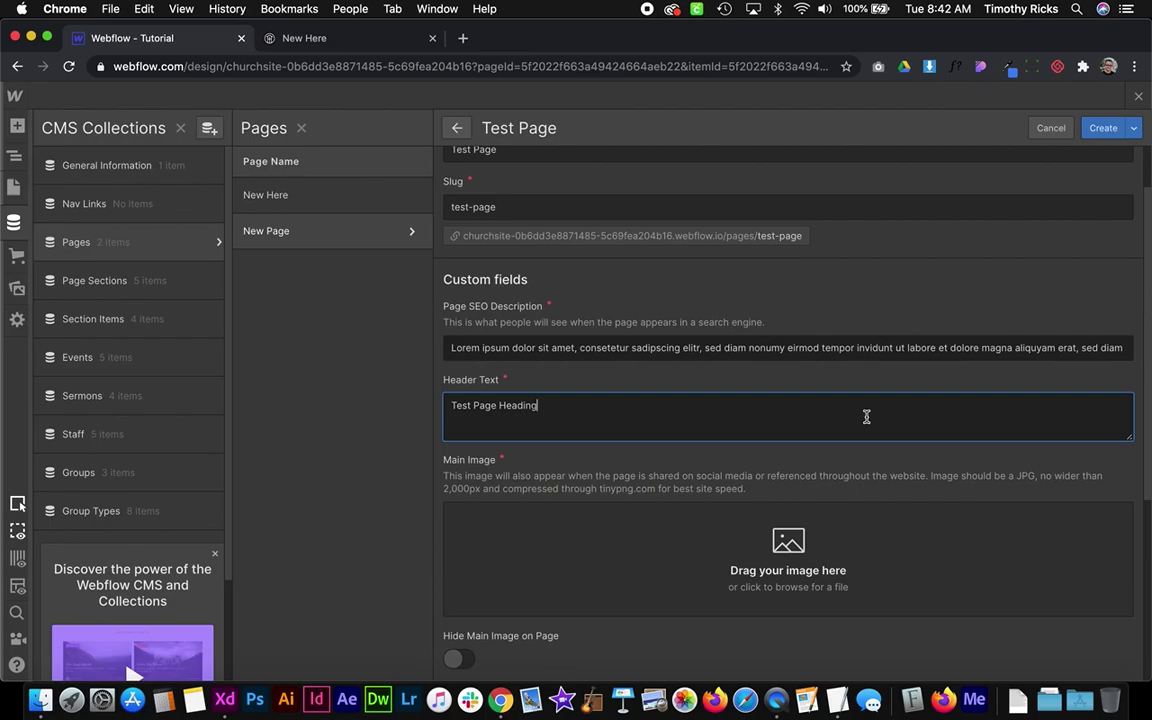
pyautogui.click(660, 348)
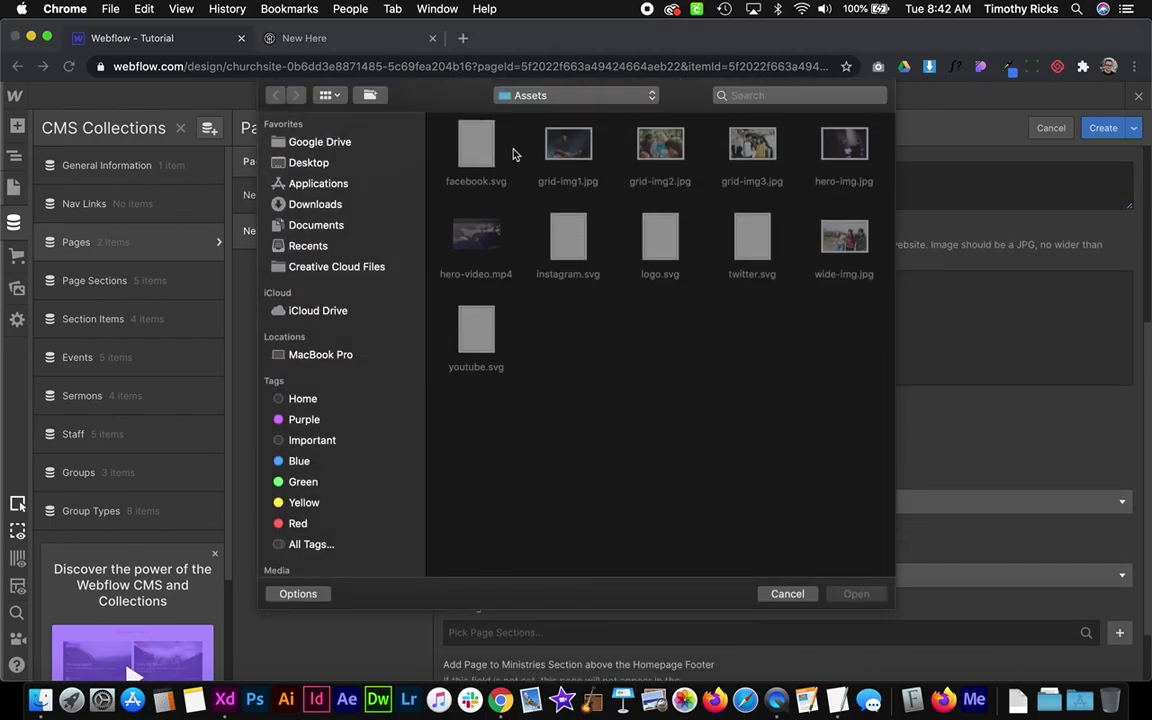
pyautogui.doubleClick(659, 150)
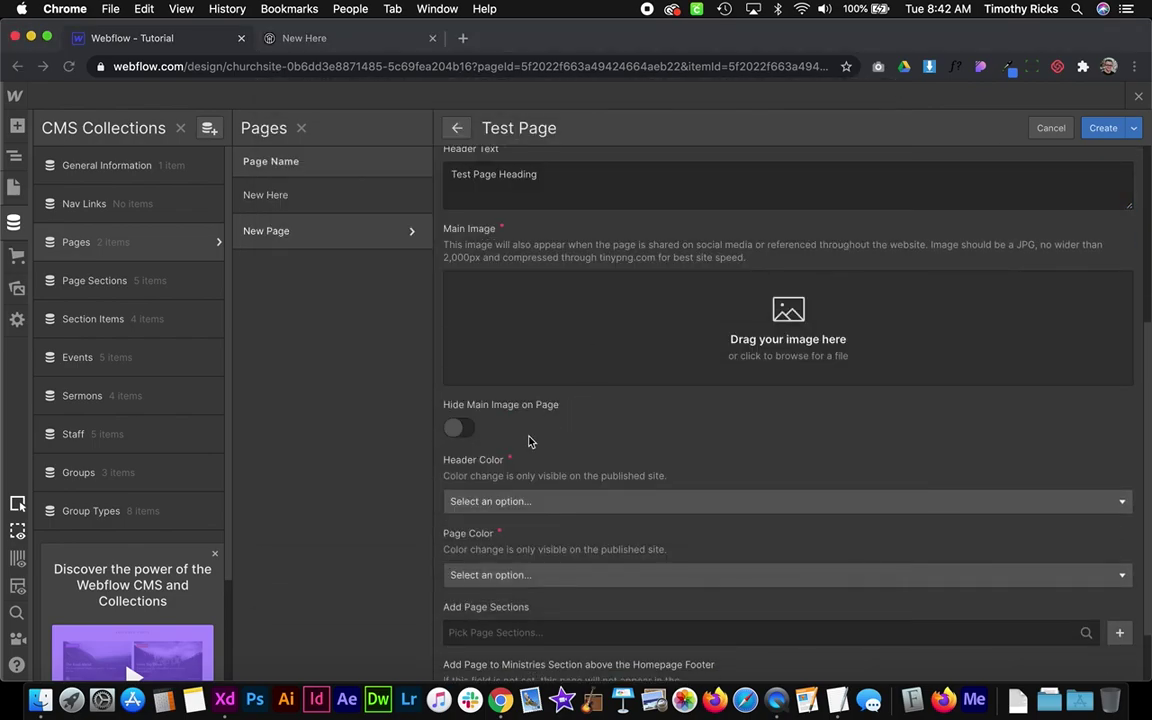
# - Set both the Header Color and the Page Color of the test page to light
pyautogui.click(503, 482)
pyautogui.click(478, 534)
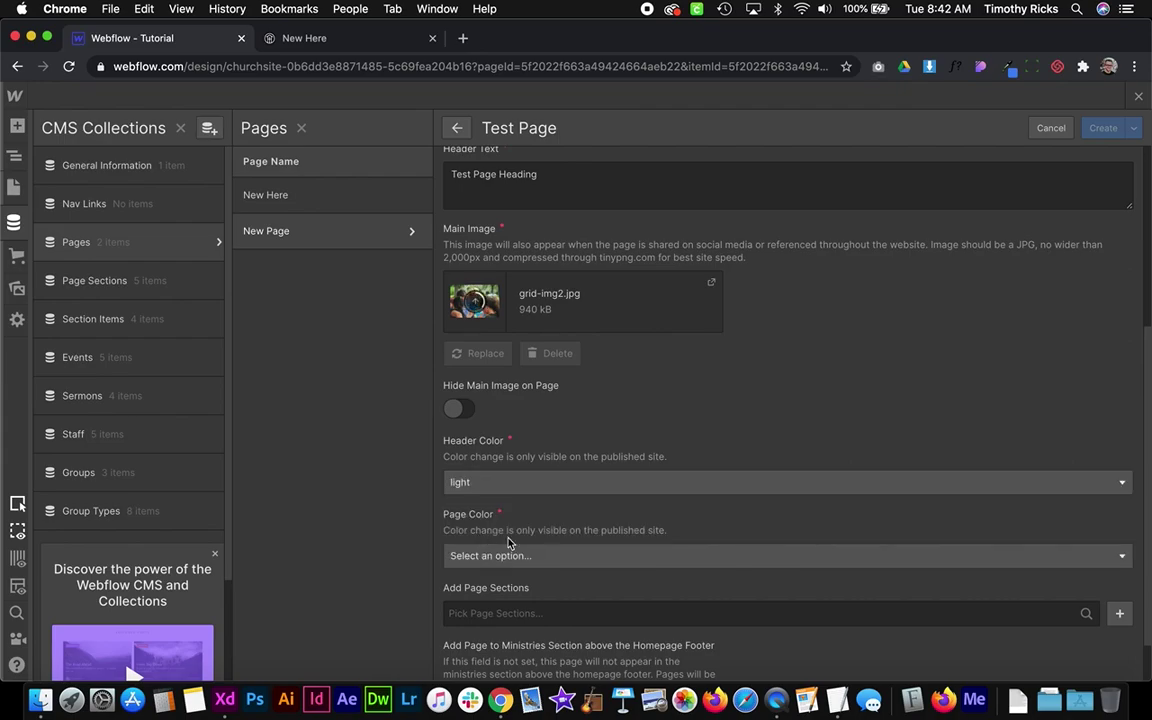
pyautogui.click(485, 555)
pyautogui.click(470, 608)
# - Start a new page section from the test page's Add Page Sections field and name it "Test Page - Section 1"
pyautogui.scroll(-1, 624, 433)
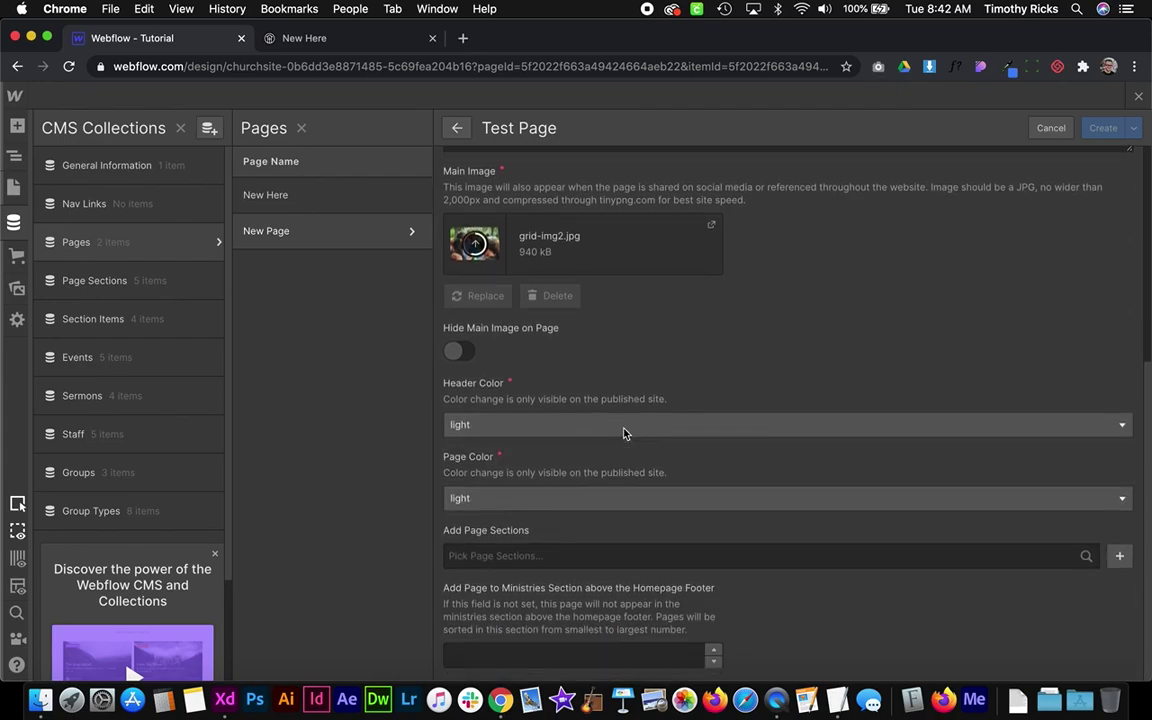
pyautogui.click(507, 555)
pyautogui.click(571, 527)
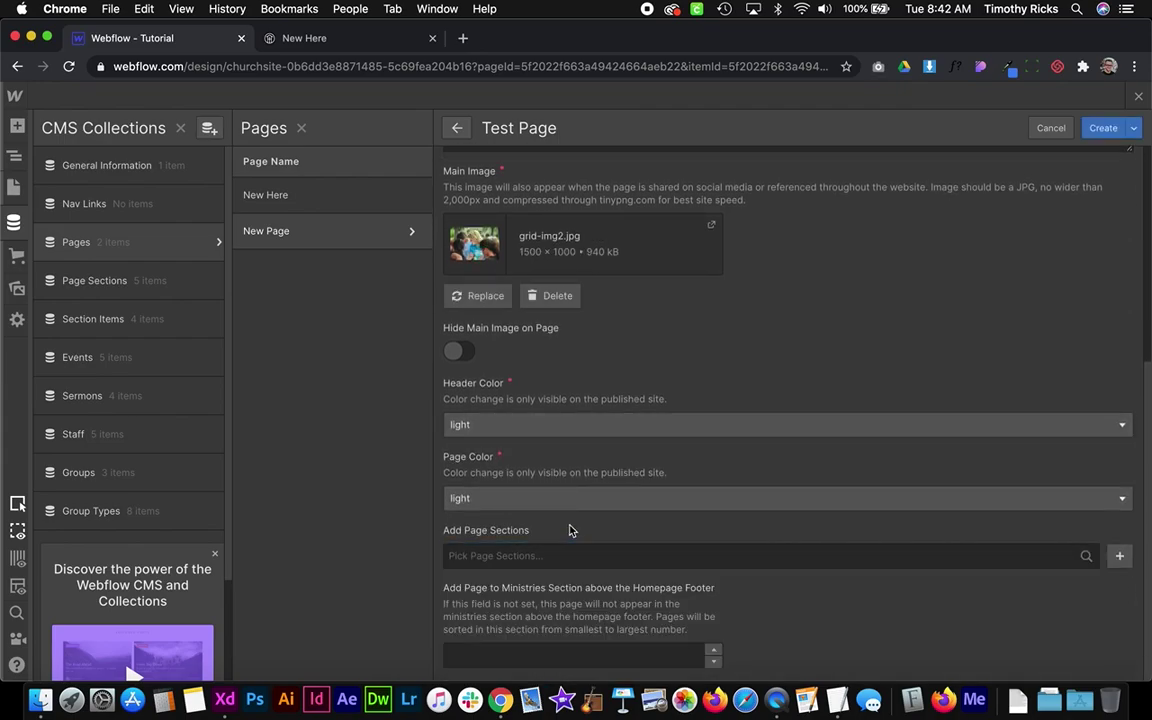
pyautogui.click(699, 555)
pyautogui.click(801, 521)
pyautogui.click(975, 551)
pyautogui.click(1119, 555)
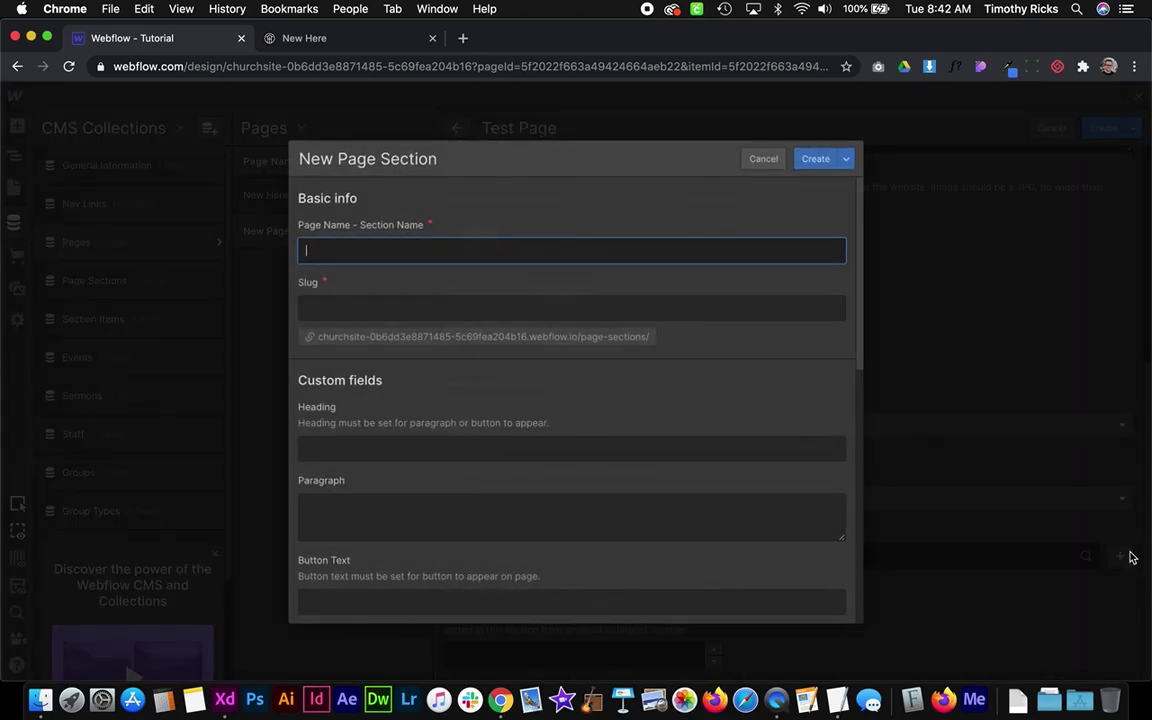
pyautogui.write('Test Page - Section 1')
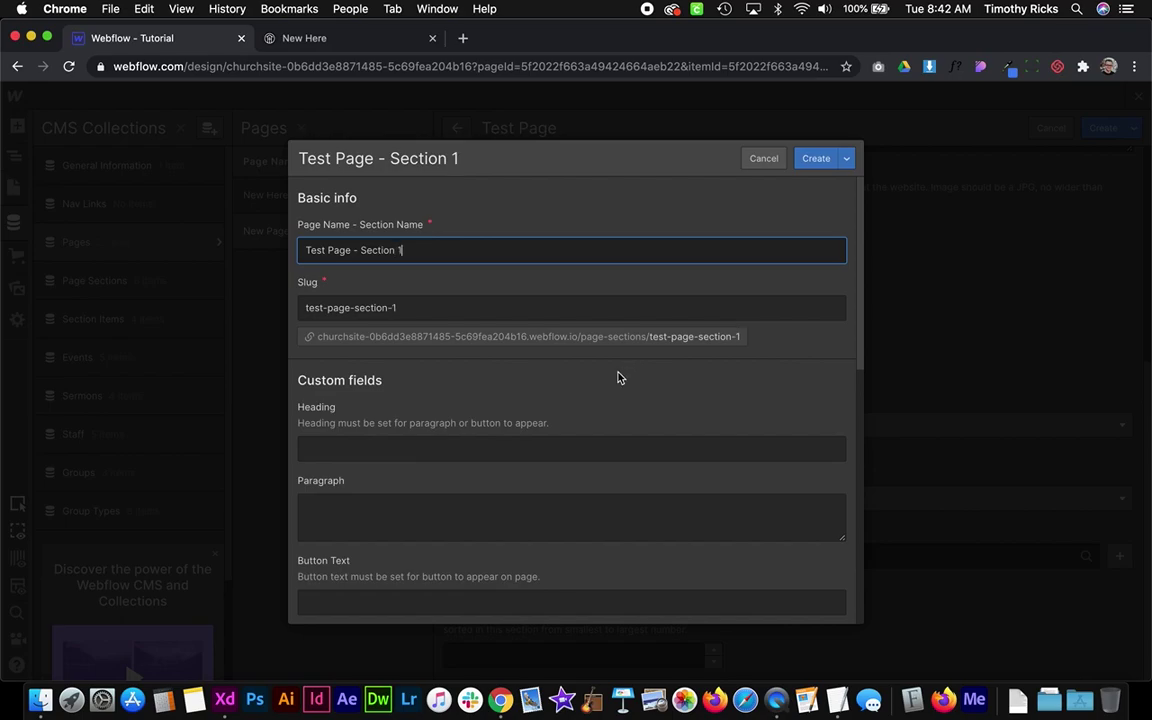
# - Copy the "Planing a visit?" text from TextEdit into the new section's Heading field
pyautogui.scroll(-3, 580, 390)
pyautogui.click(519, 334)
pyautogui.scroll(-1, 521, 337)
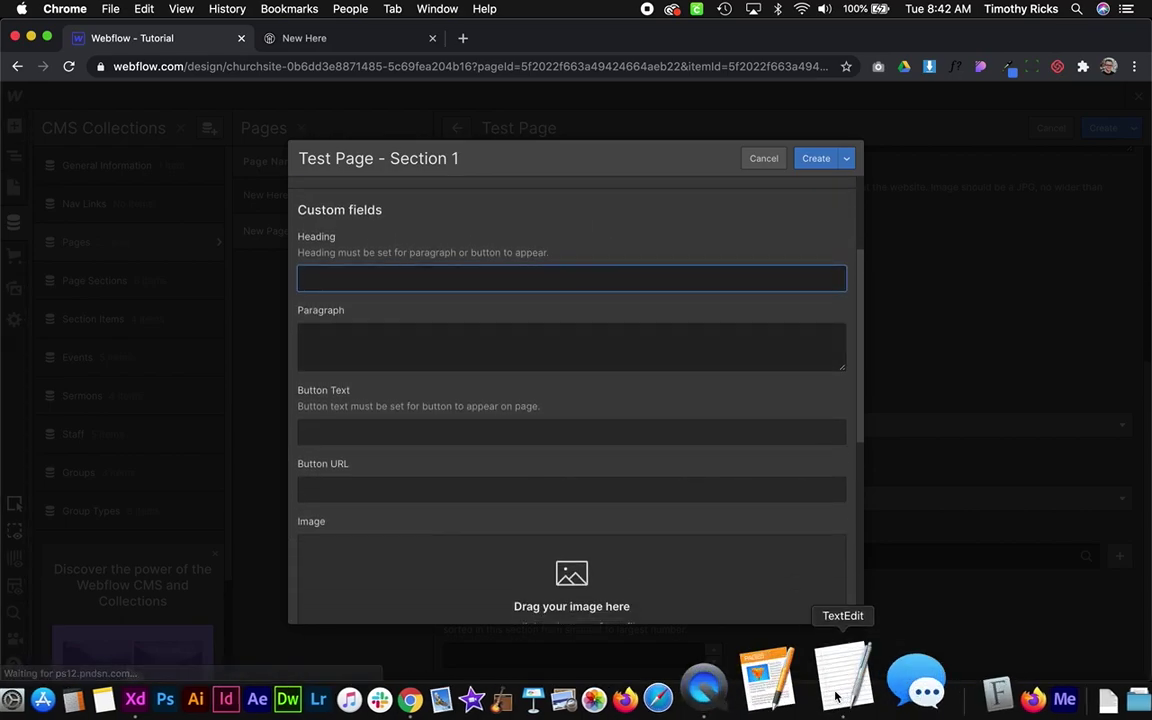
pyautogui.click(838, 700)
pyautogui.tripleClick(96, 97)
pyautogui.press('super+c')
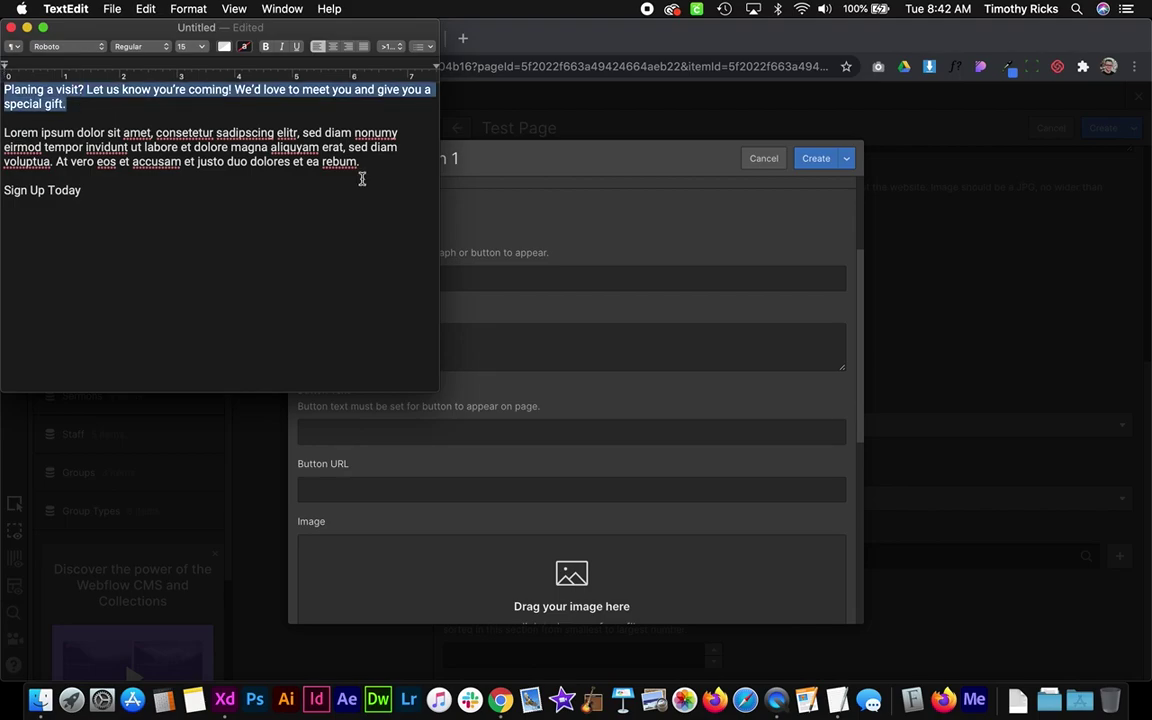
pyautogui.click(589, 277)
pyautogui.press('super+v')
# - Copy the Lorem ipsum paragraph from TextEdit into the new section's Paragraph field
pyautogui.click(808, 650)
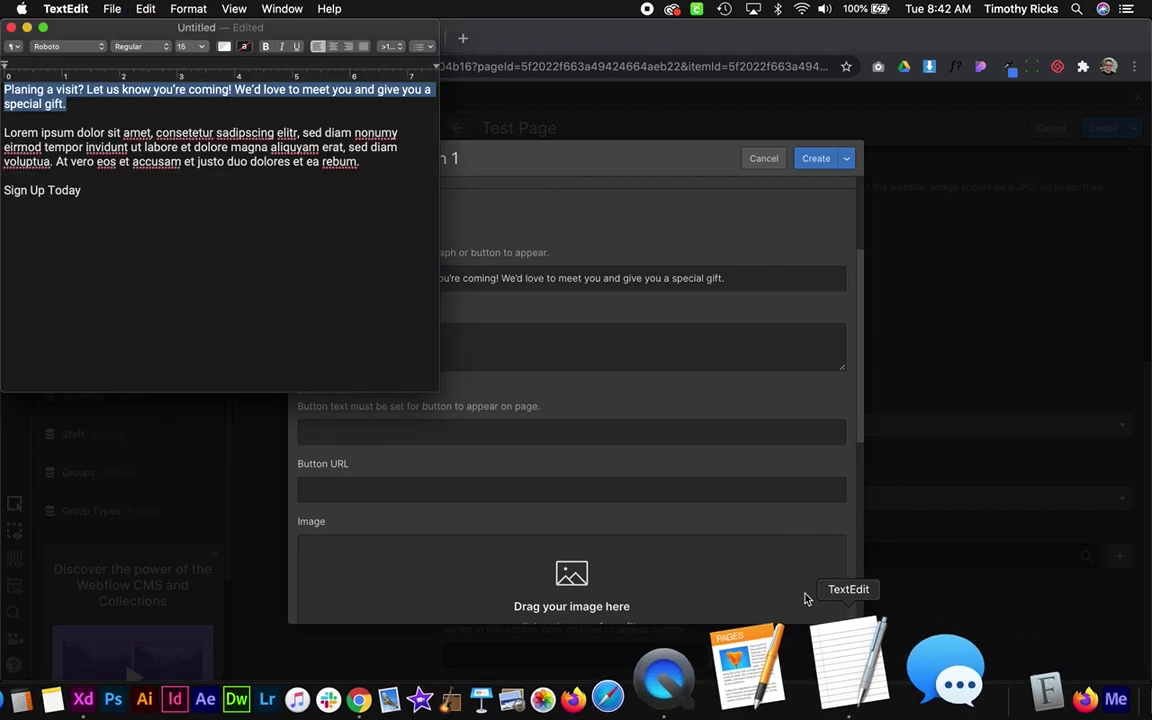
pyautogui.click(377, 165)
pyautogui.moveTo(377, 165); pyautogui.dragTo(2, 140)
pyautogui.press('super+c')
pyautogui.click(437, 352)
pyautogui.press('super+v')
# - Copy "Sign Up Today" from TextEdit into the new section's Button Text field
pyautogui.click(808, 650)
pyautogui.click(95, 197)
pyautogui.press('super+c')
pyautogui.click(602, 437)
pyautogui.click(473, 429)
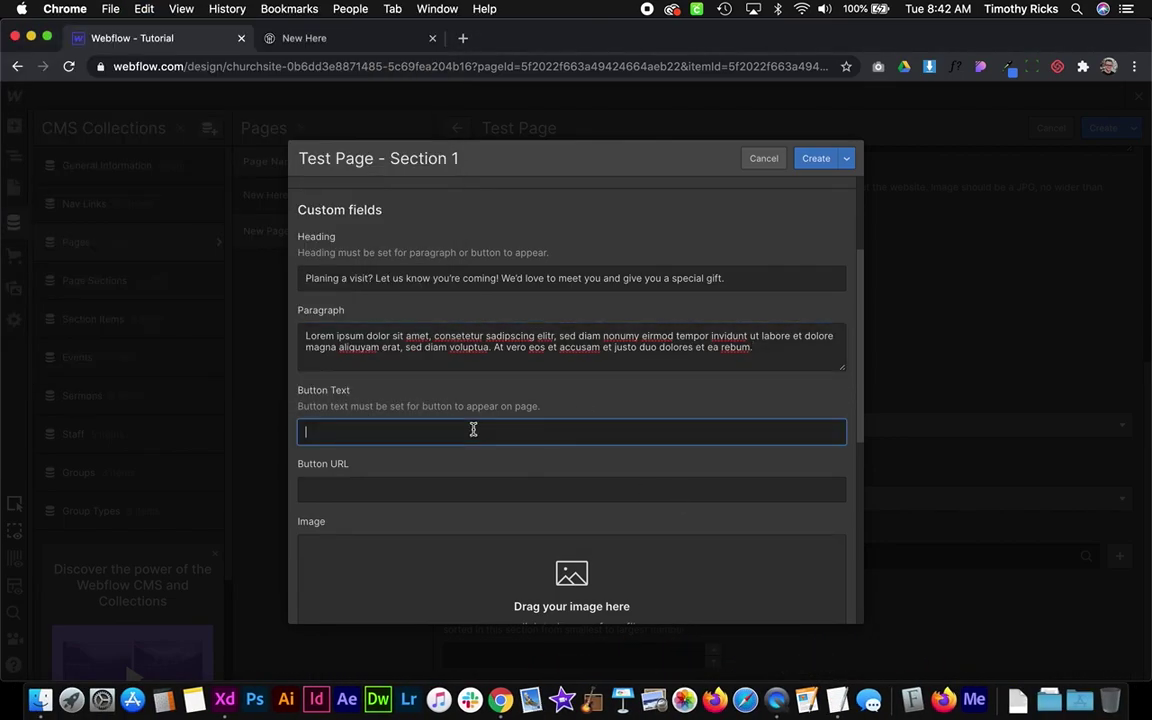
pyautogui.press('super+v')
# - Set the section's module type to Text, and create both the section and the Test Page item
pyautogui.scroll(-5, 547, 366)
pyautogui.scroll(-1, 425, 392)
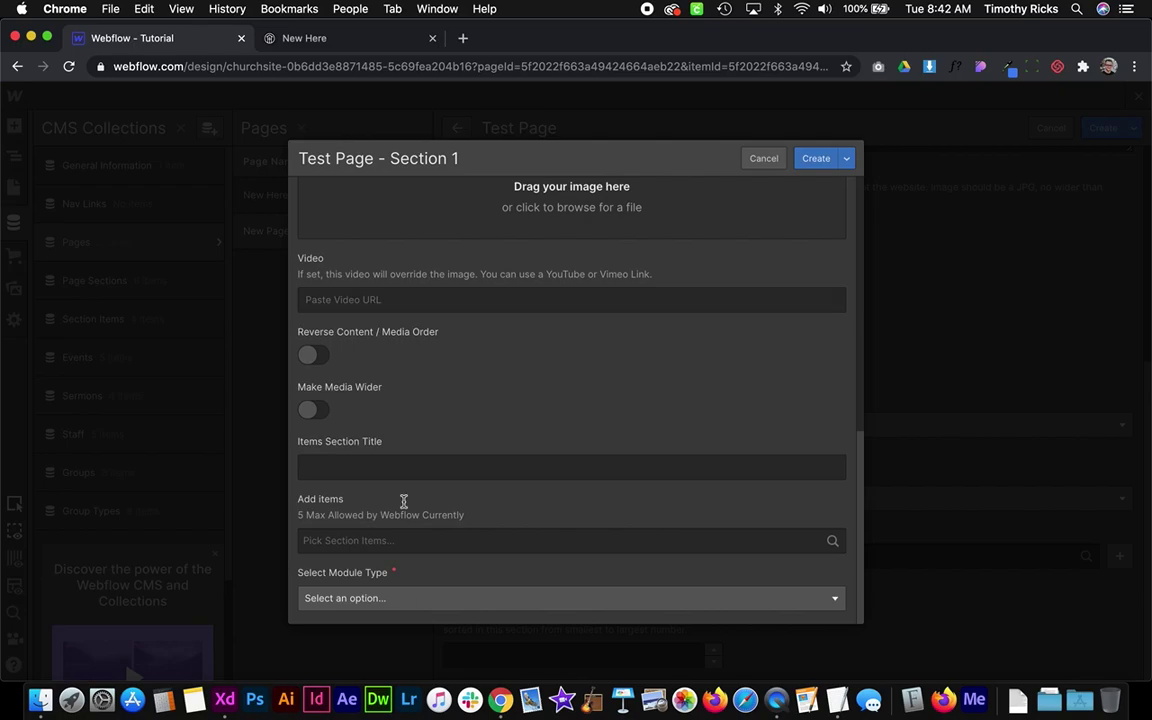
pyautogui.click(400, 597)
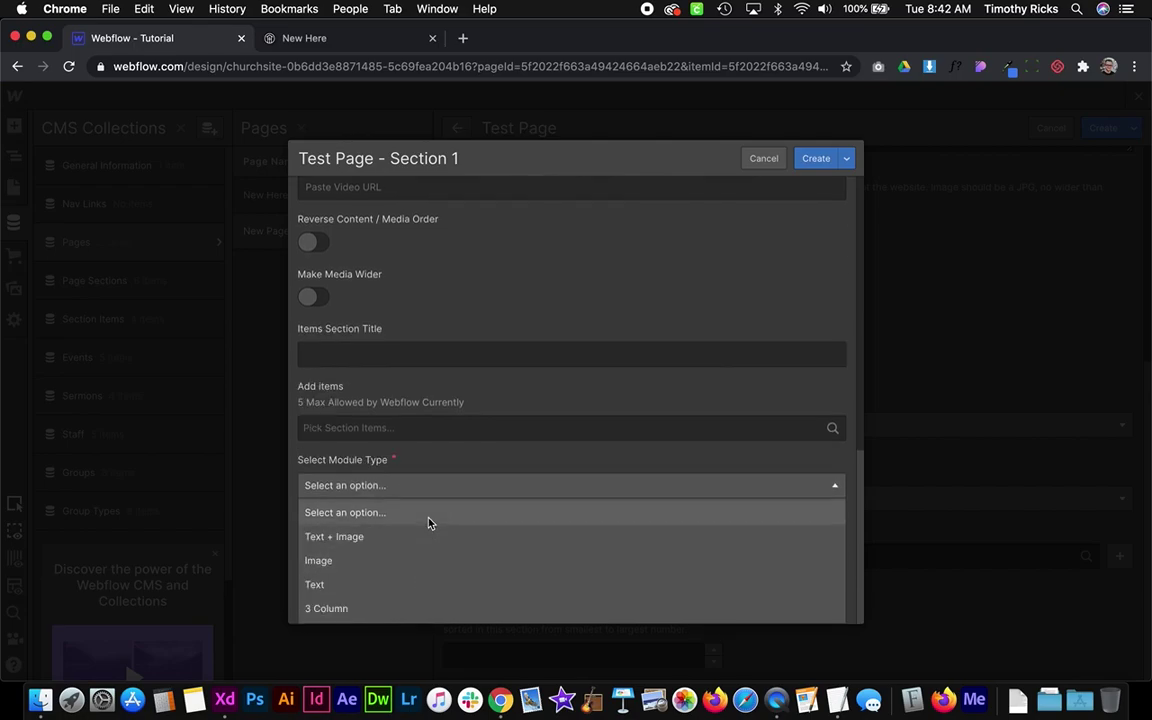
pyautogui.click(338, 585)
pyautogui.click(811, 162)
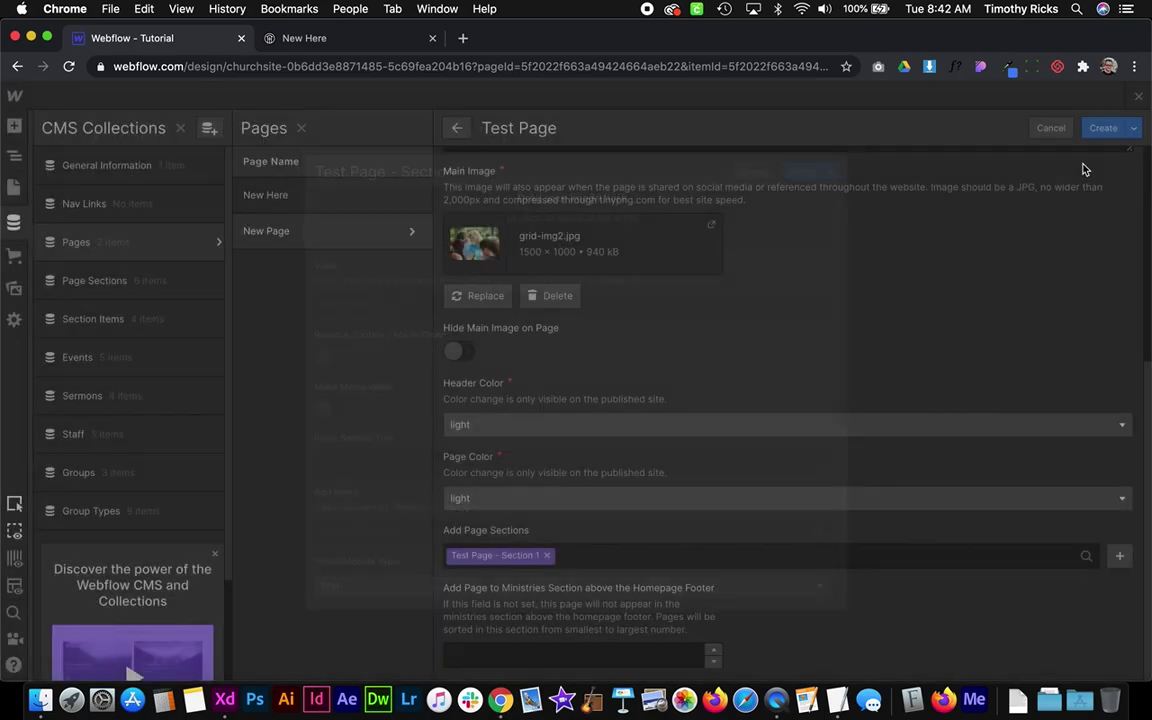
pyautogui.click(1100, 128)
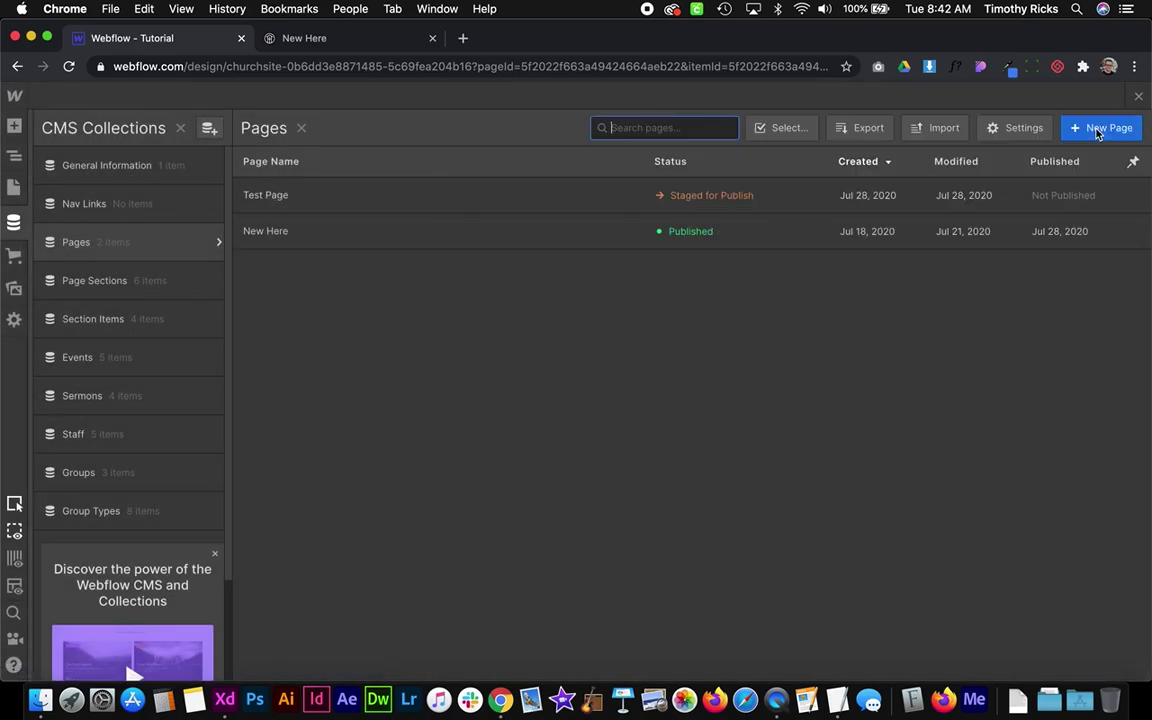
# - Return to the Pages template and preview it with the Test Page item down to its text section
pyautogui.click(1138, 96)
pyautogui.click(210, 95)
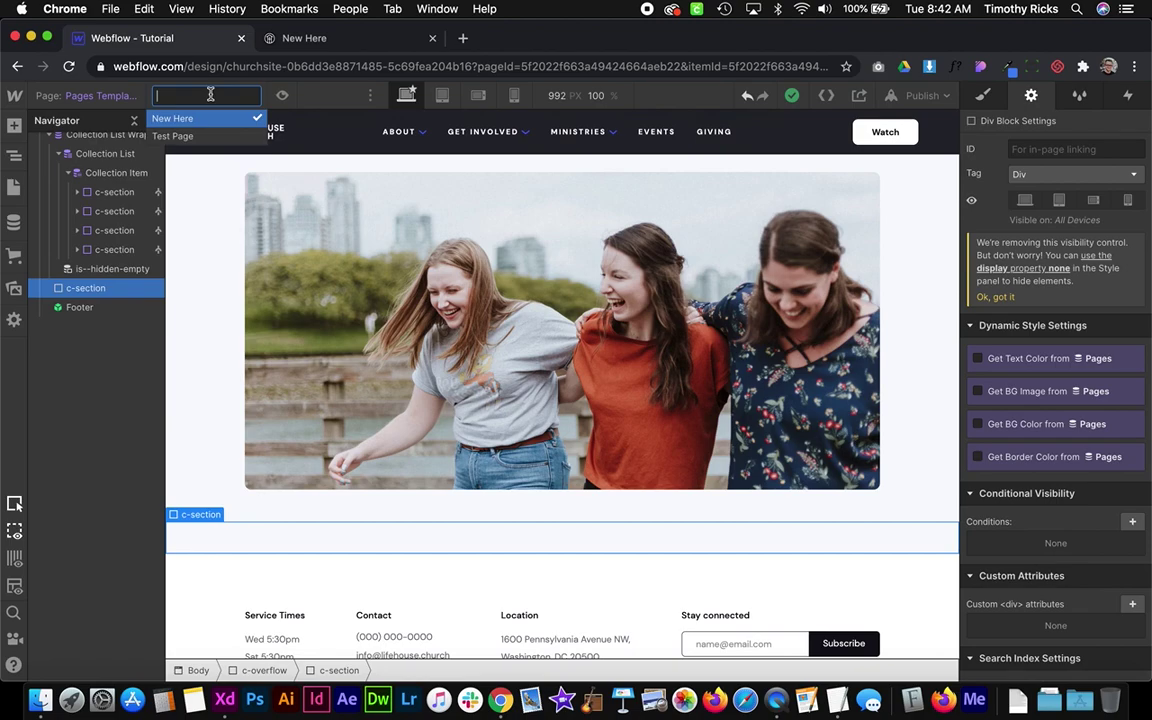
pyautogui.click(175, 136)
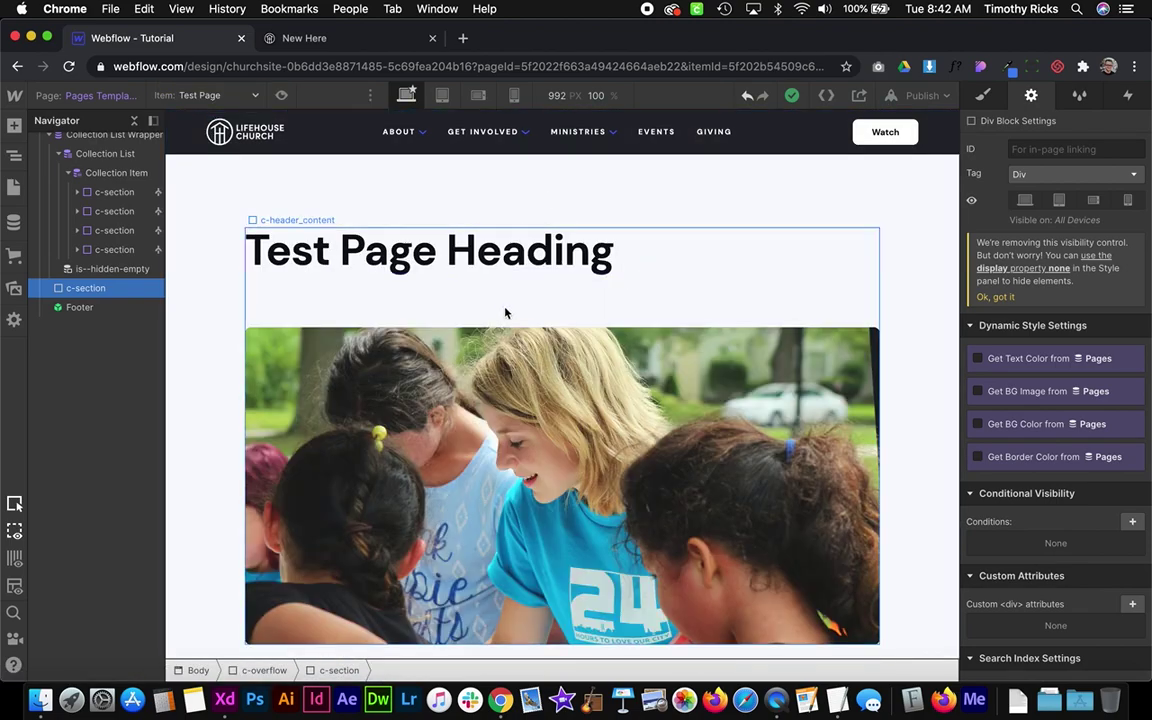
pyautogui.scroll(-10, 425, 360)
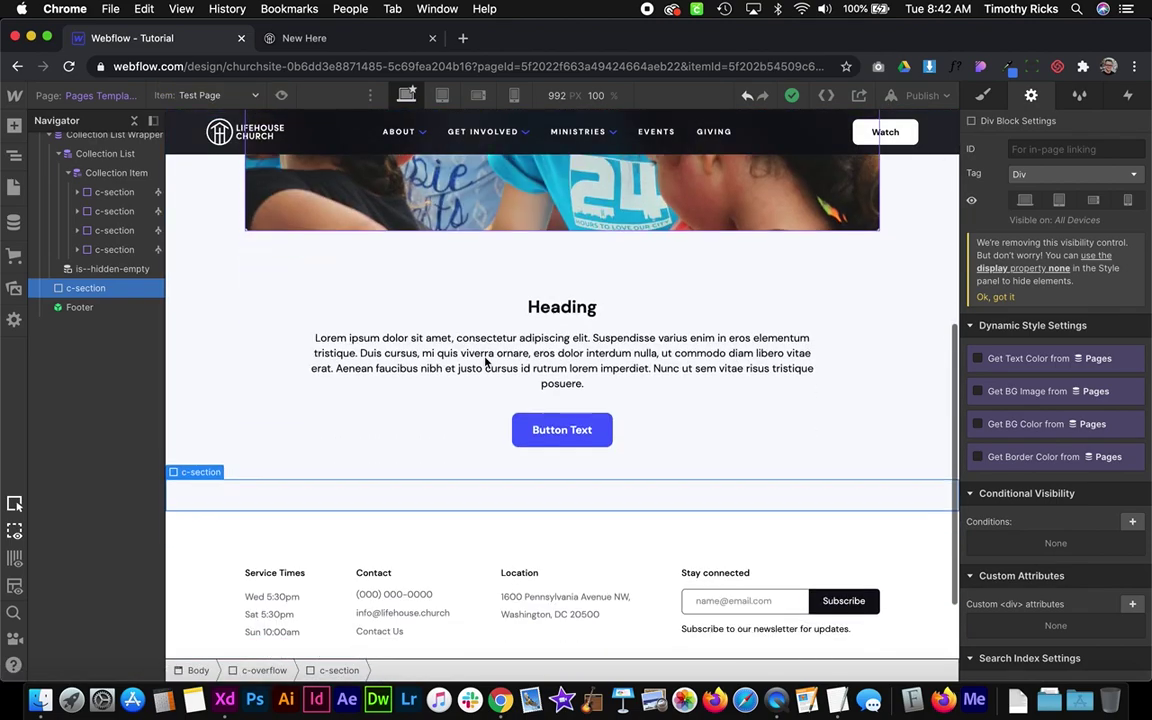
pyautogui.scroll(1, 545, 400)
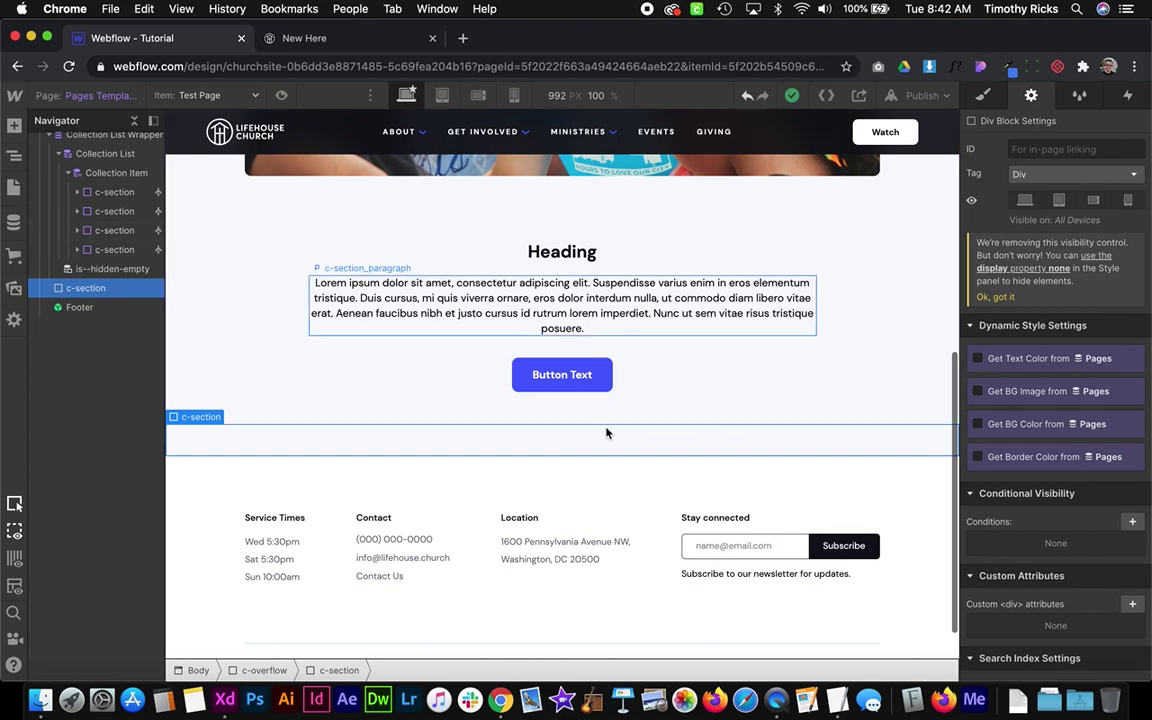
# - Bind the text section's heading to the Heading field of the Add Page Sections collection
pyautogui.click(562, 253)
pyautogui.click(406, 233)
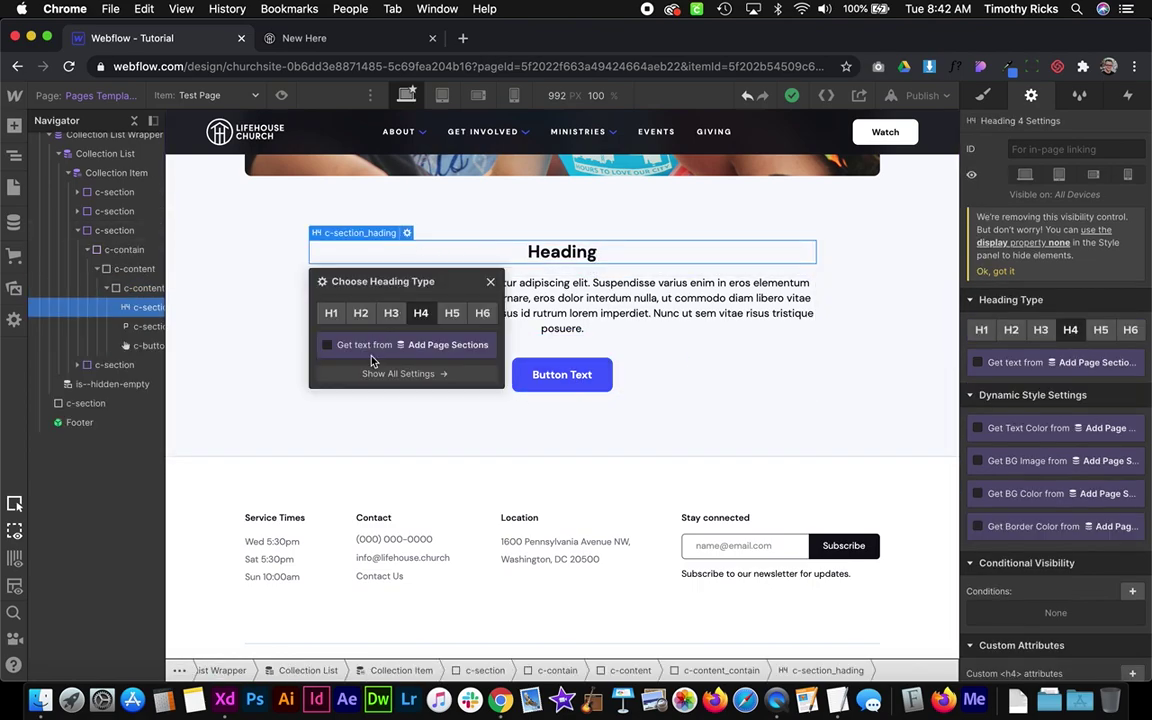
pyautogui.click(373, 347)
pyautogui.click(370, 365)
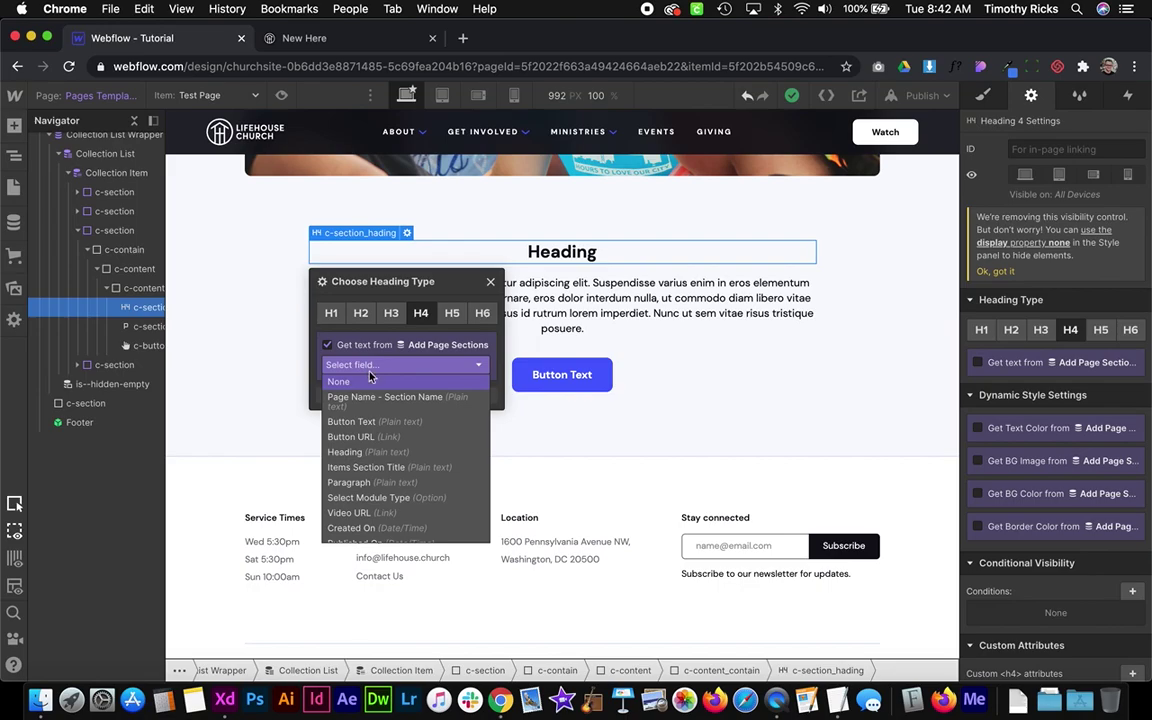
pyautogui.rightClick(398, 490)
pyautogui.press('Escape')
pyautogui.click(370, 452)
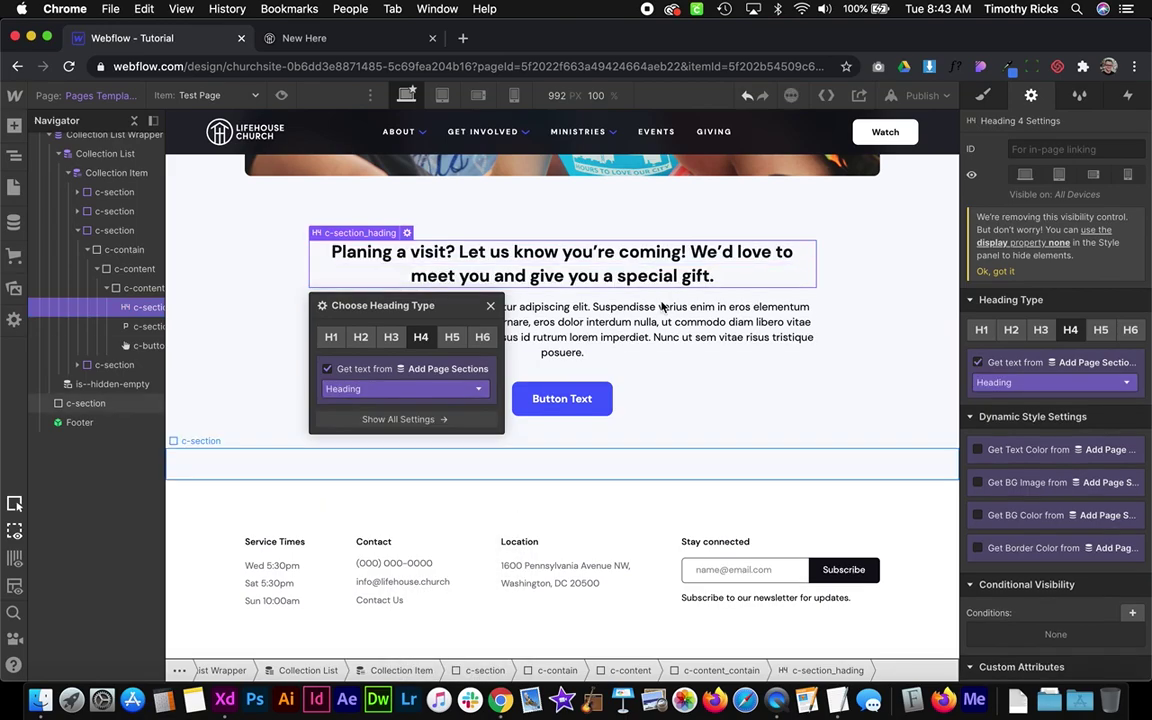
# - Bind the text section's paragraph to the Paragraph field of Add Page Sections
pyautogui.click(638, 310)
pyautogui.click(421, 292)
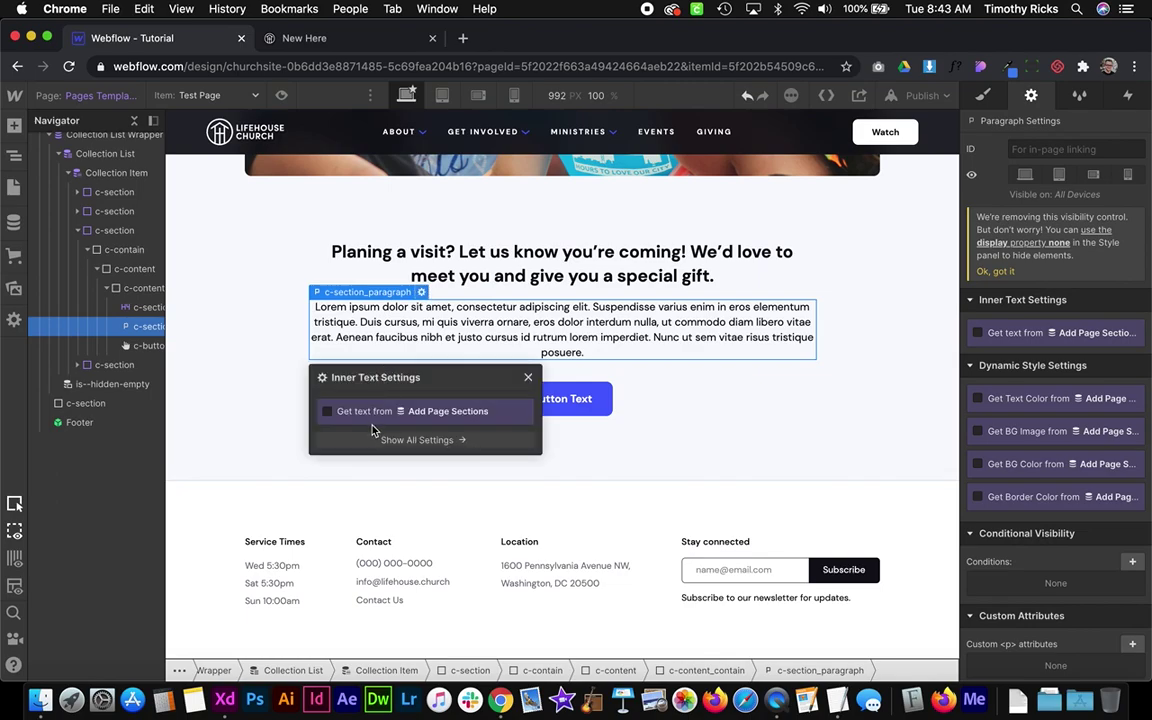
pyautogui.click(328, 411)
pyautogui.click(398, 431)
pyautogui.scroll(-1, 411, 538)
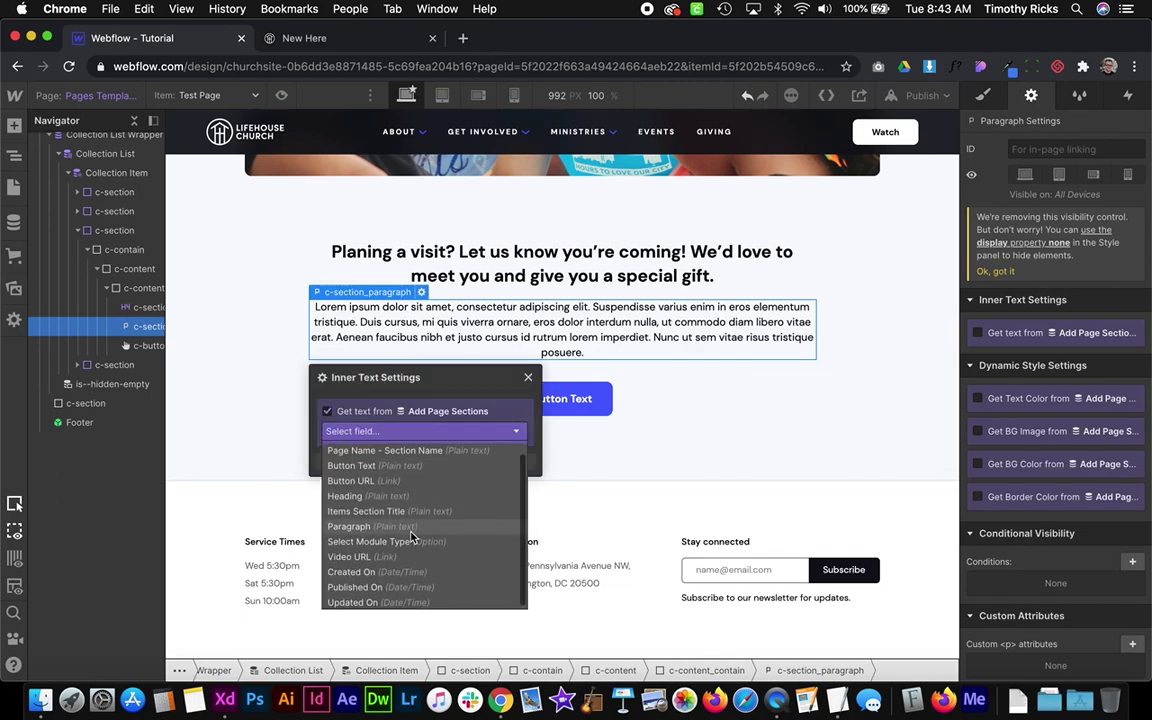
pyautogui.scroll(1, 408, 512)
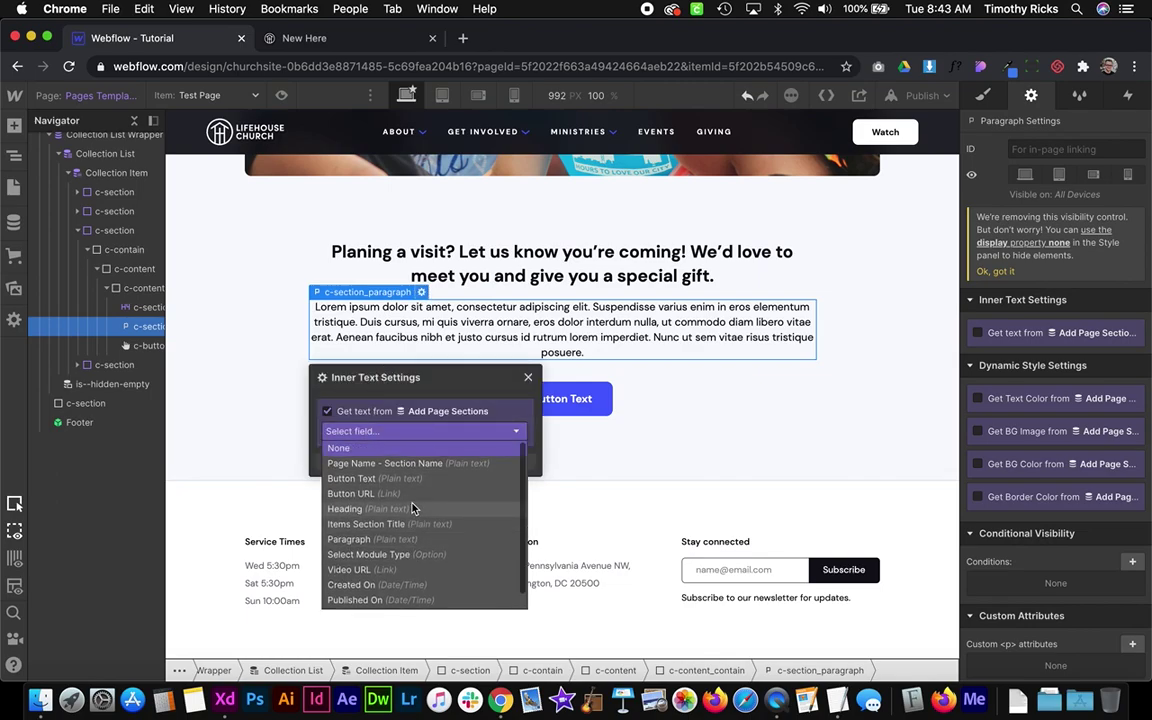
pyautogui.click(387, 540)
# - Link the text section's button to the Button URL field and make it open in a new tab
pyautogui.click(563, 390)
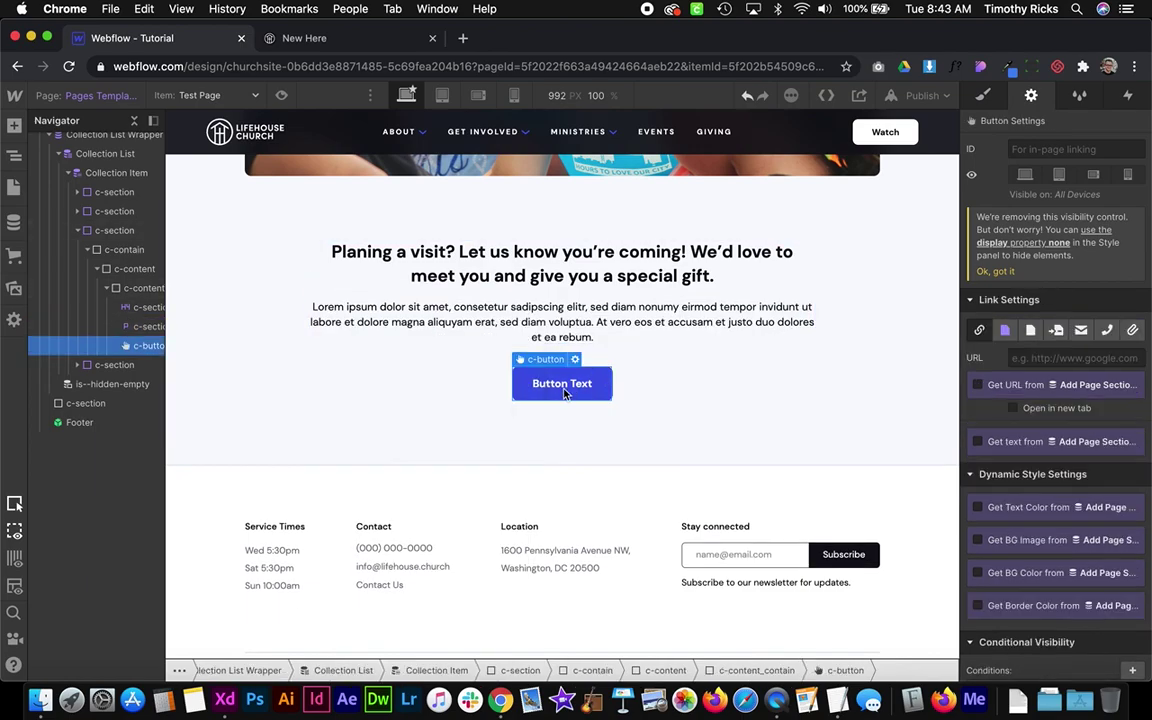
pyautogui.click(574, 361)
pyautogui.click(578, 505)
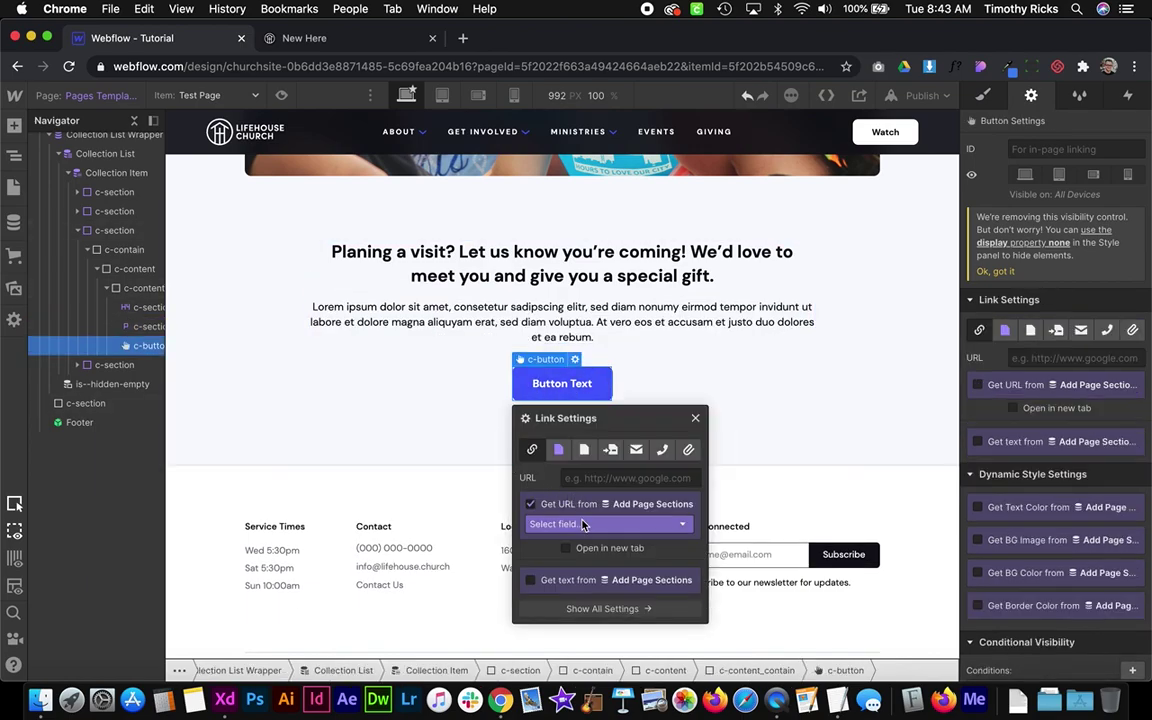
pyautogui.click(586, 521)
pyautogui.click(580, 554)
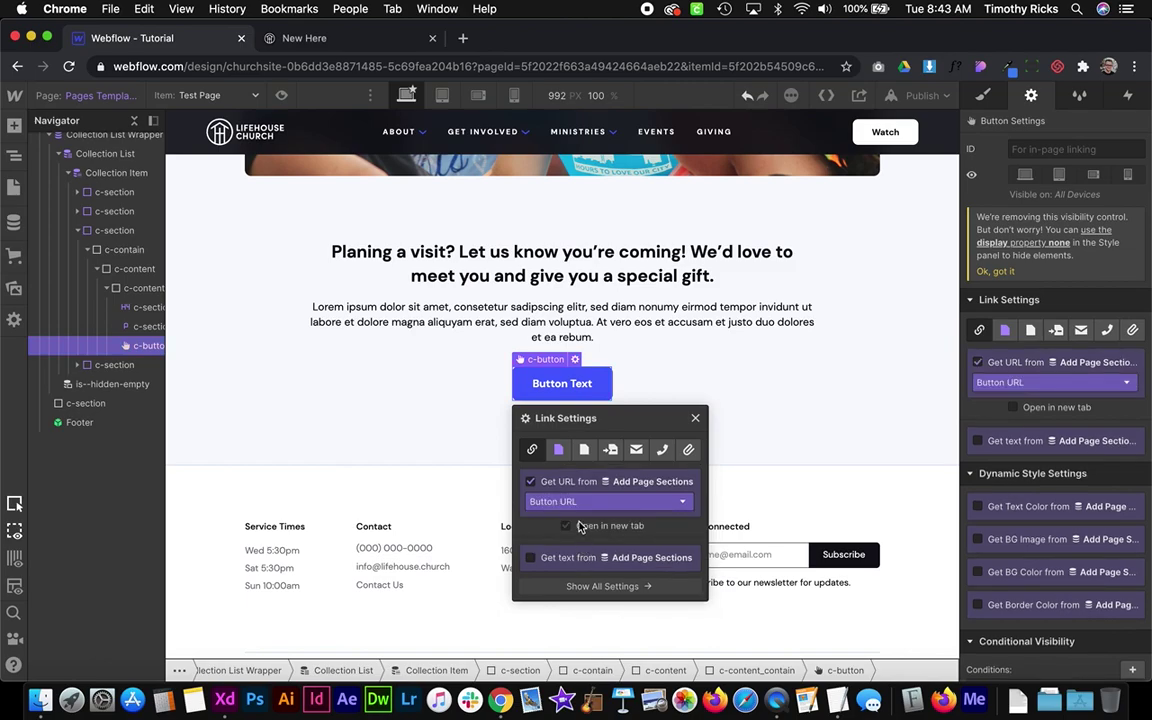
# - Bind the button's label to the Button Text field of Add Page Sections and close the link settings
pyautogui.click(579, 565)
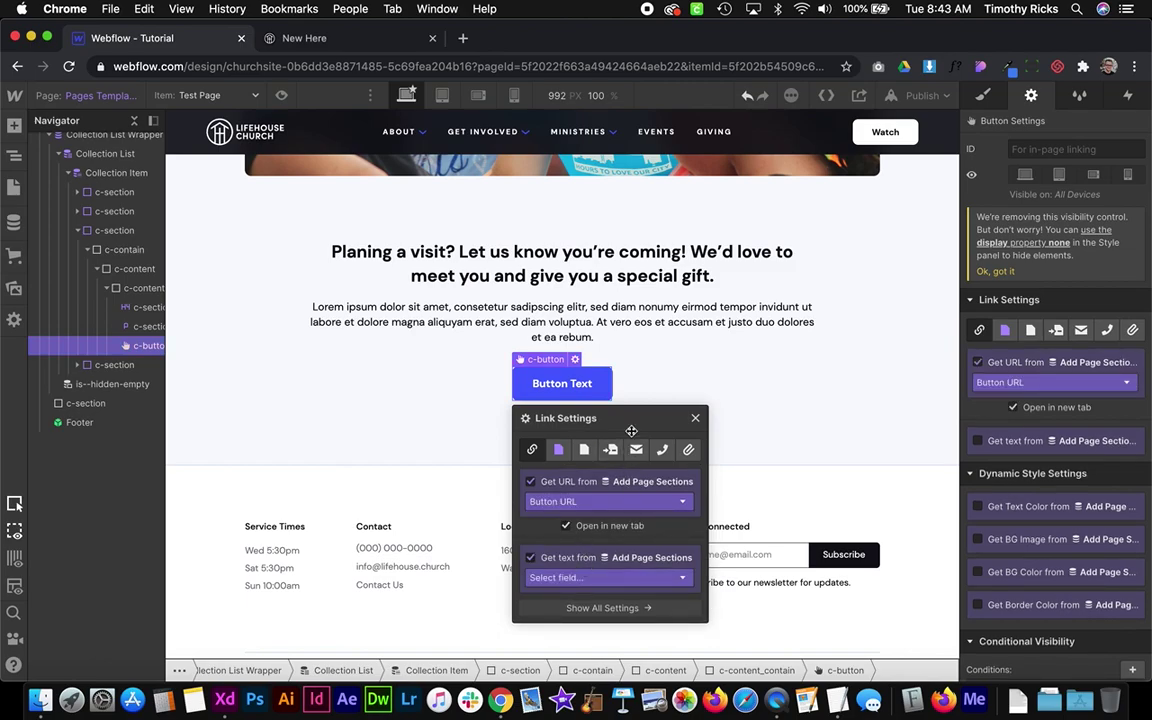
pyautogui.click(673, 385)
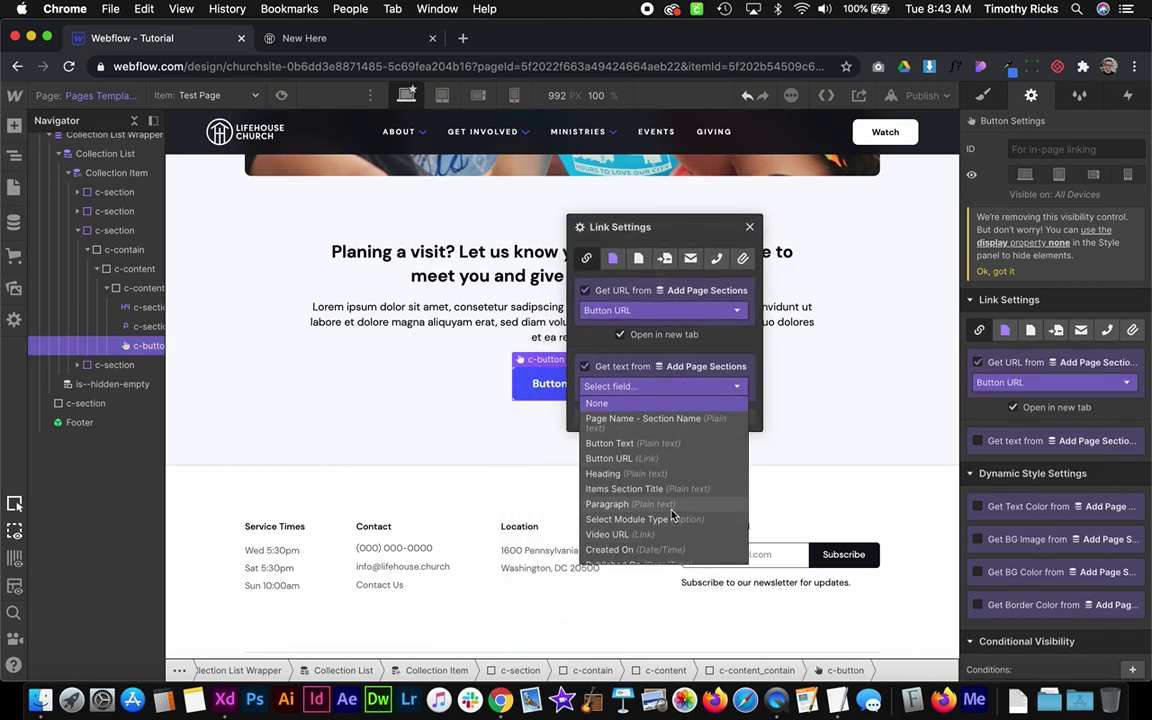
pyautogui.scroll(-2, 650, 440)
pyautogui.click(646, 425)
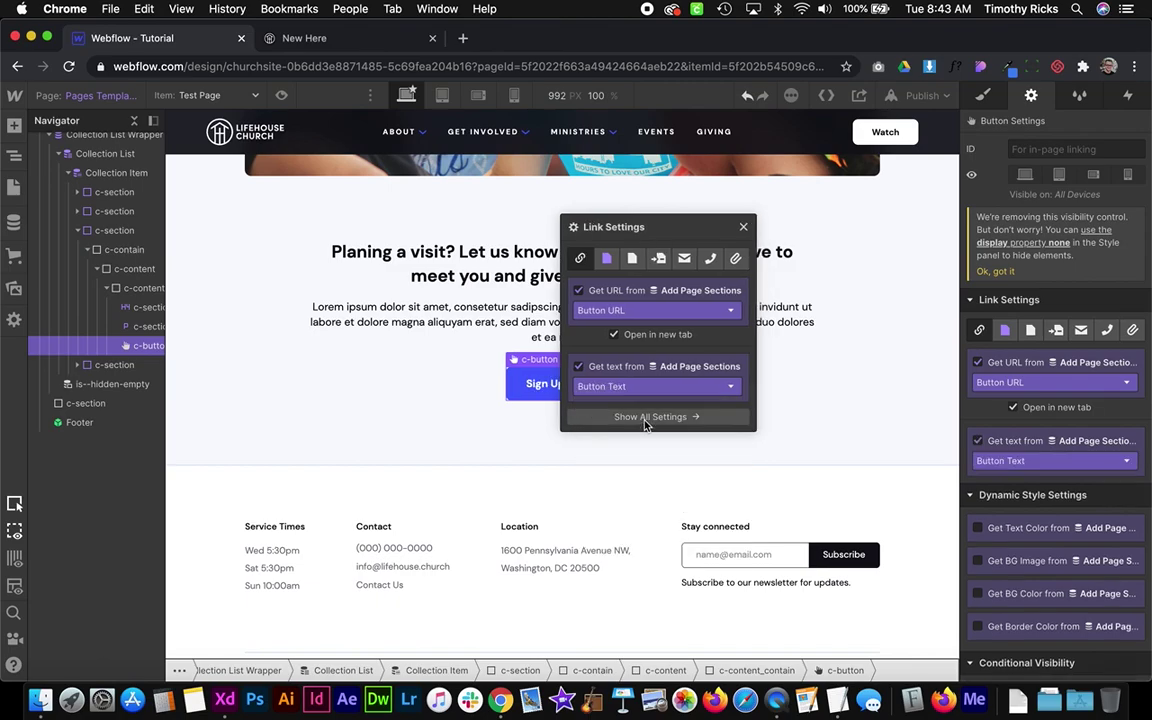
pyautogui.click(367, 388)
pyautogui.click(262, 371)
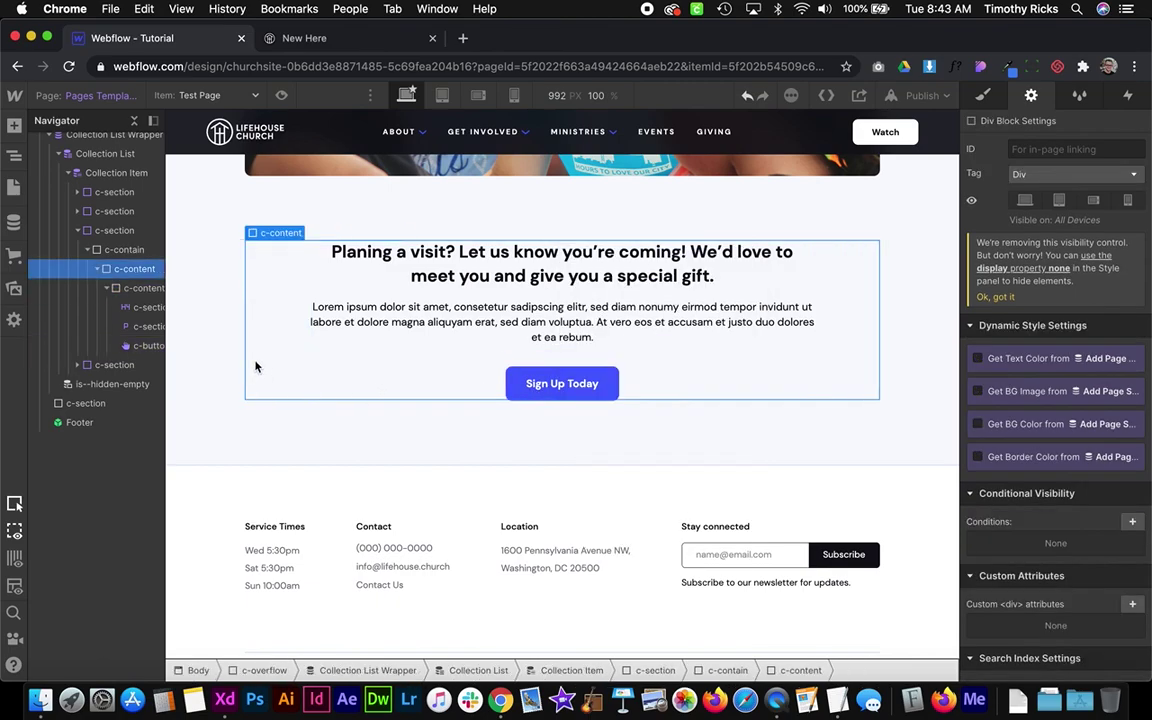
# - Add grid-img2.jpg as the image of the Test Page - Section 1 item in the Page Sections collection
pyautogui.click(14, 221)
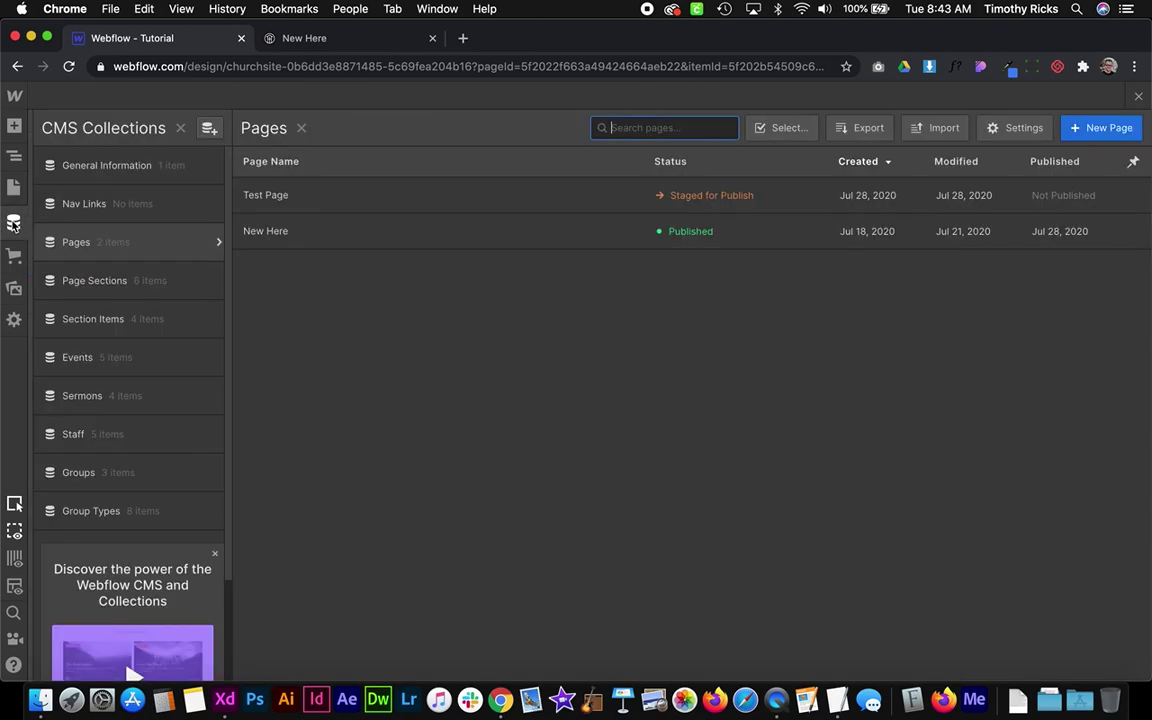
pyautogui.click(305, 202)
pyautogui.scroll(-5, 643, 419)
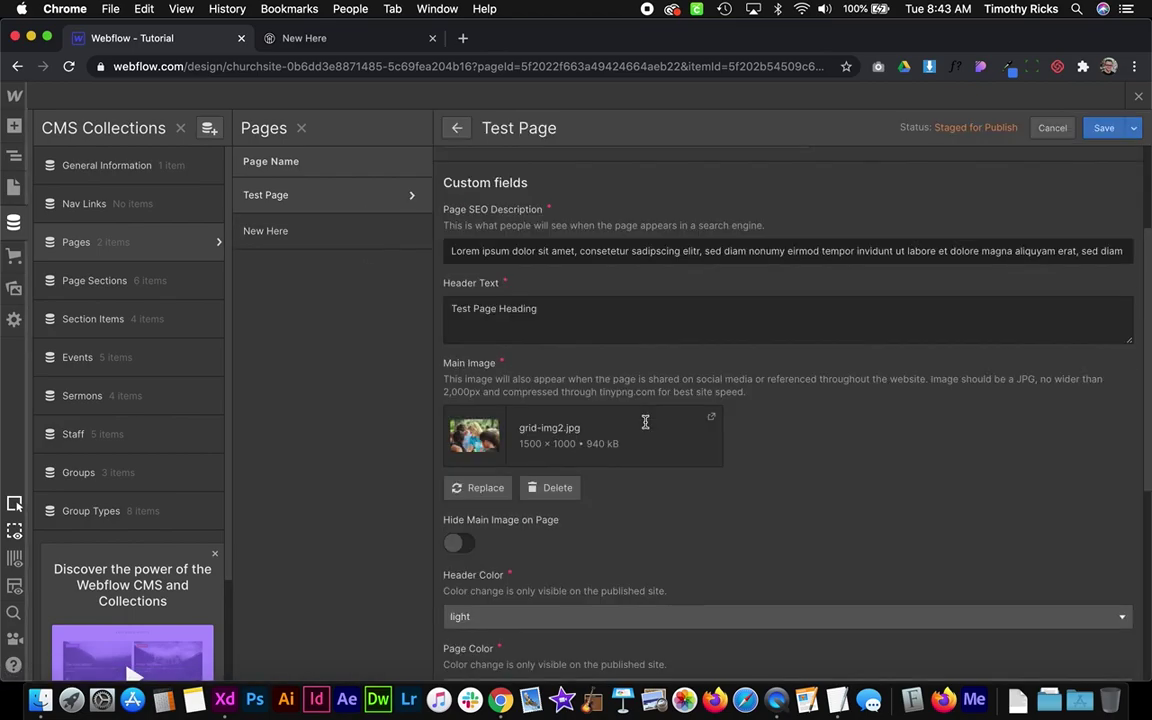
pyautogui.click(104, 288)
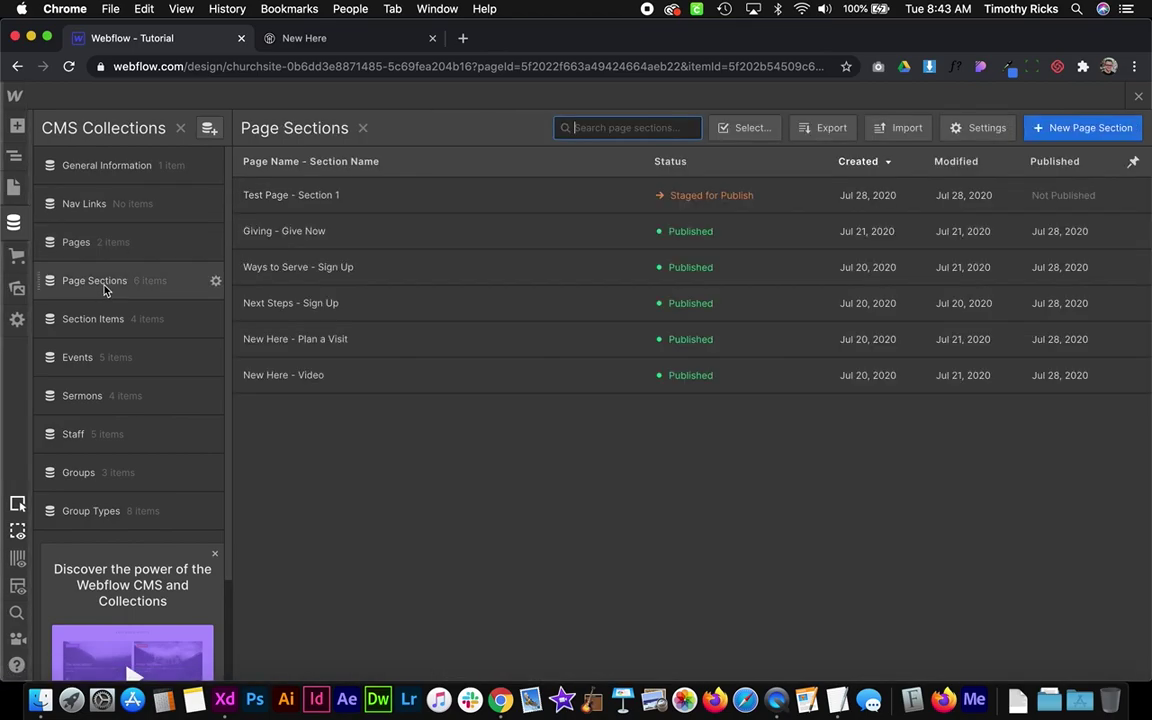
pyautogui.click(361, 204)
pyautogui.scroll(-8, 638, 406)
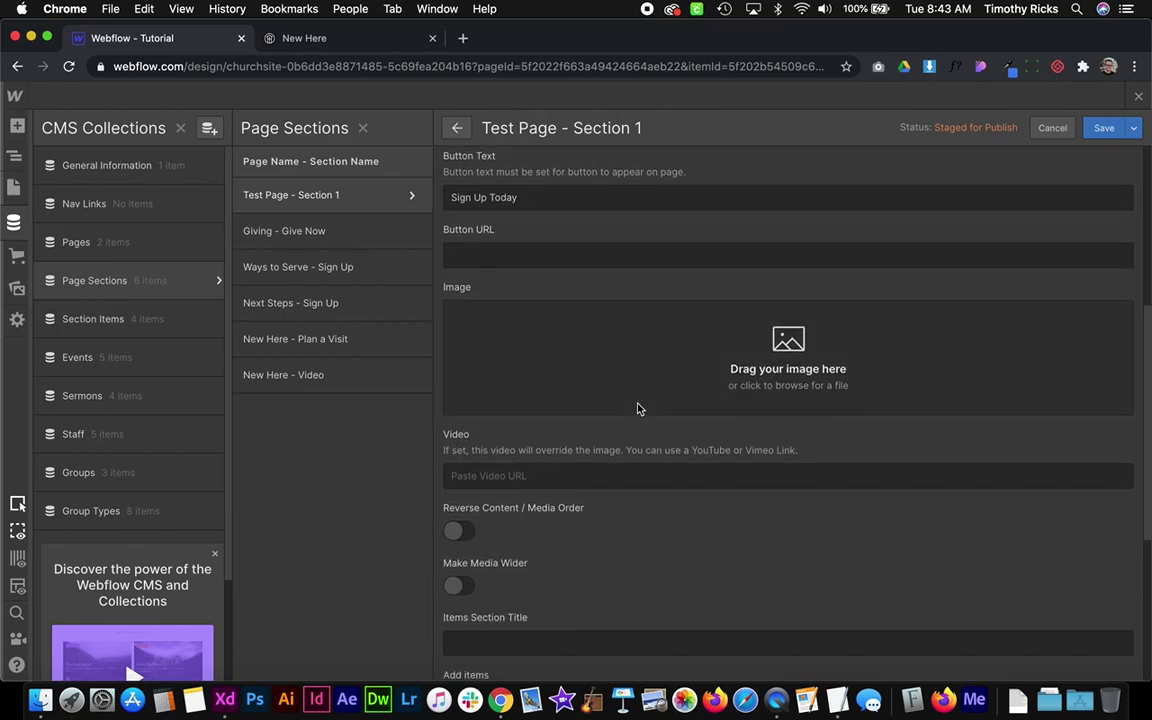
pyautogui.click(634, 368)
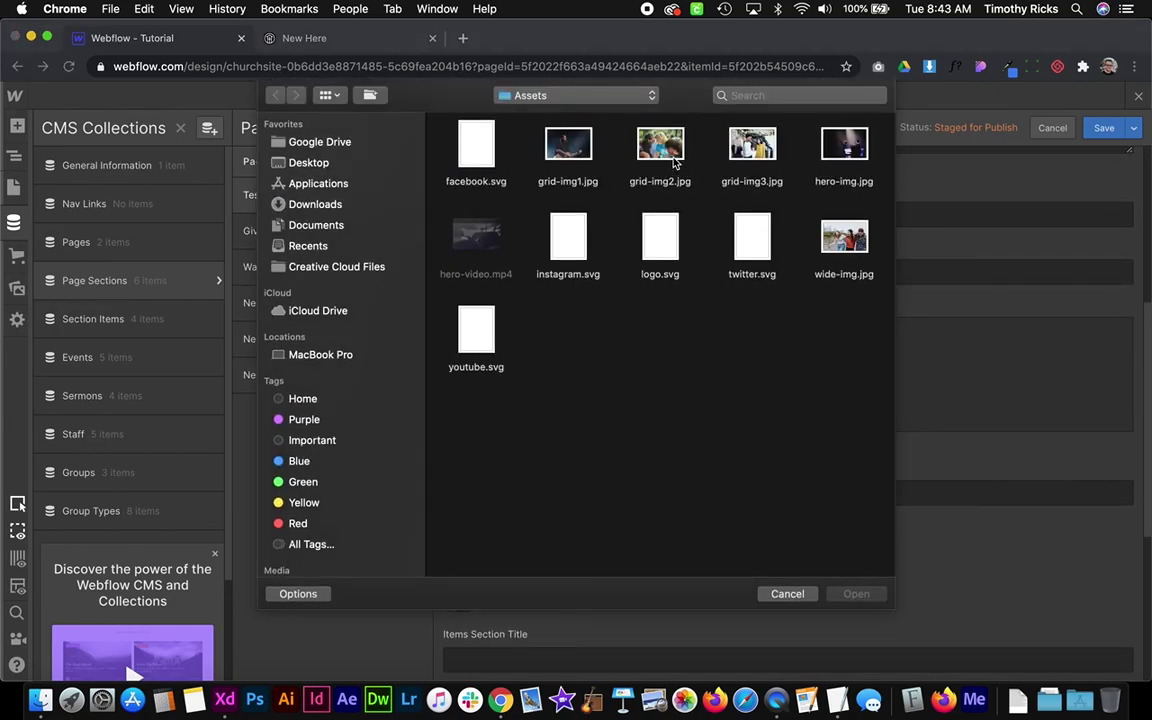
pyautogui.doubleClick(668, 150)
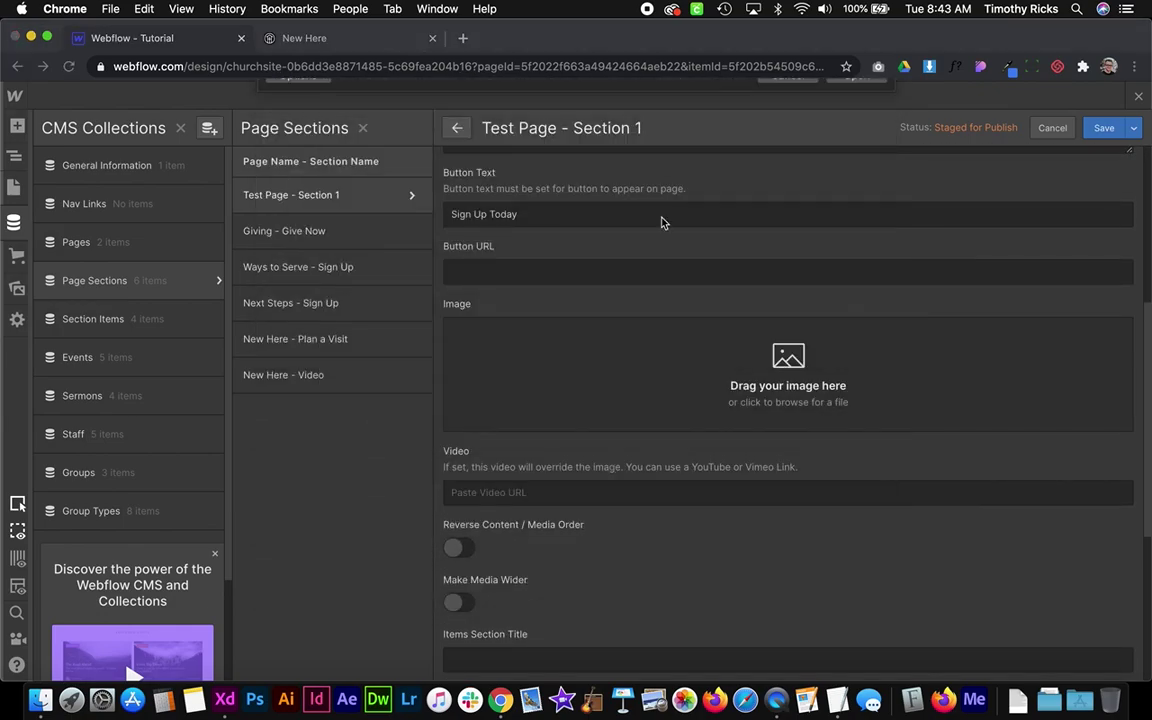
# - Set the section's module type to Text + Image, save the item and view the result on the page
pyautogui.scroll(-5, 660, 485)
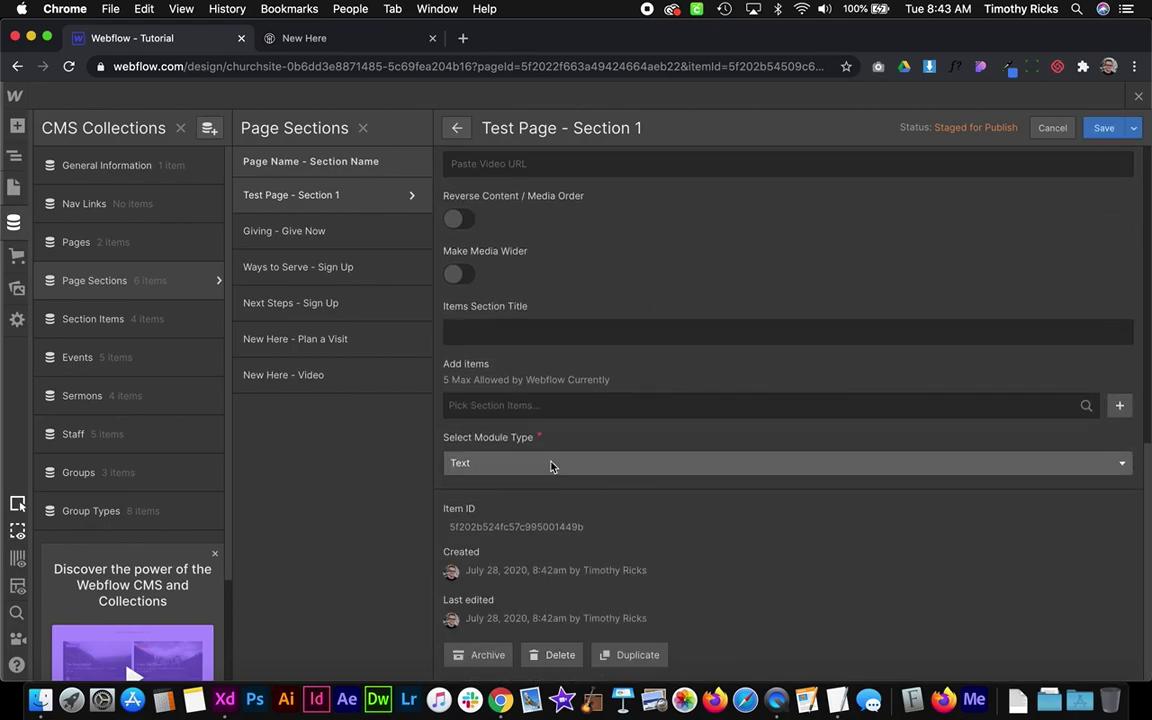
pyautogui.click(620, 463)
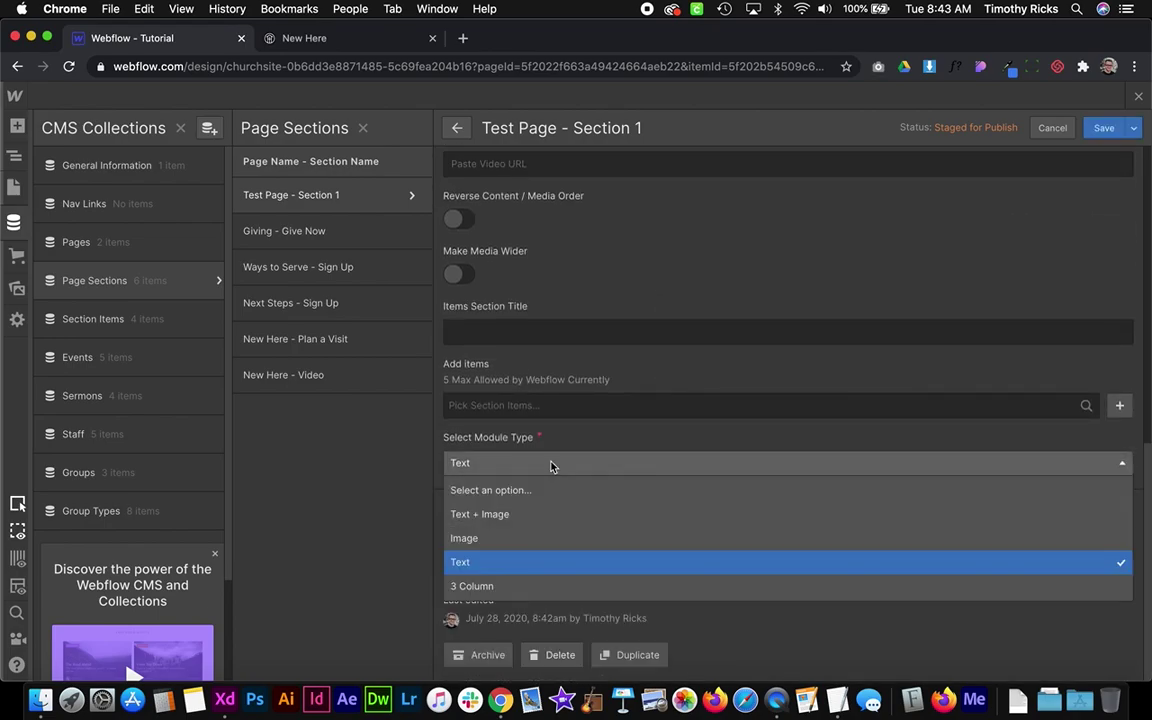
pyautogui.click(512, 515)
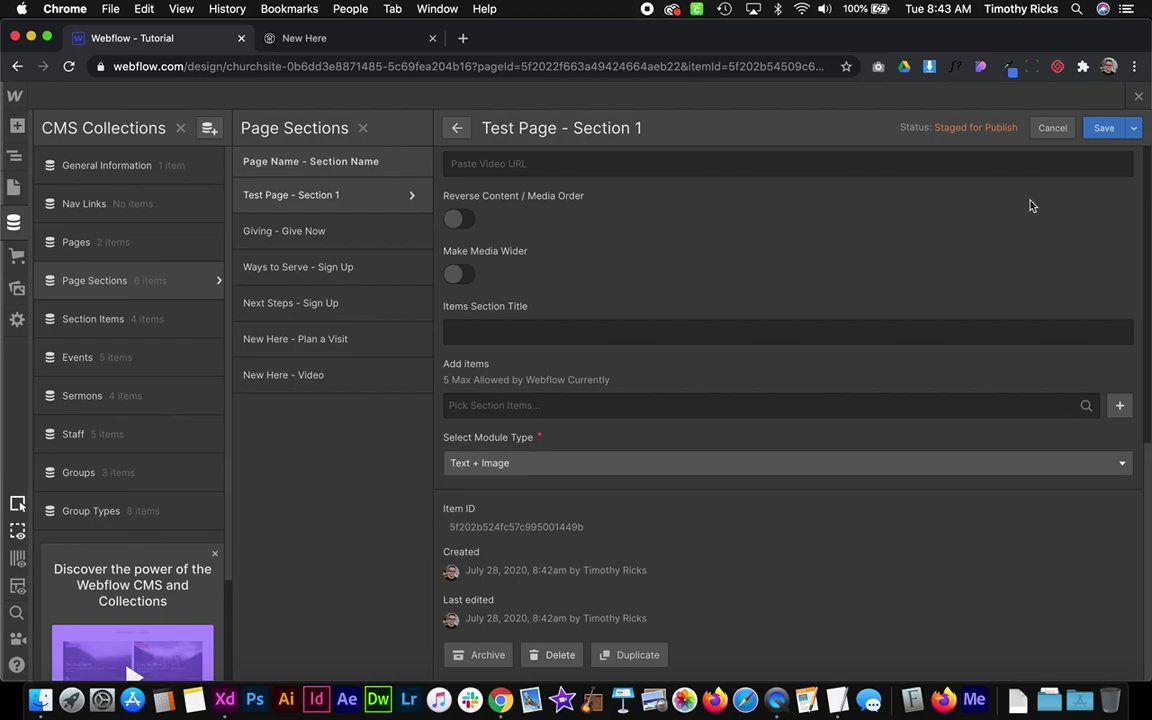
pyautogui.click(1103, 128)
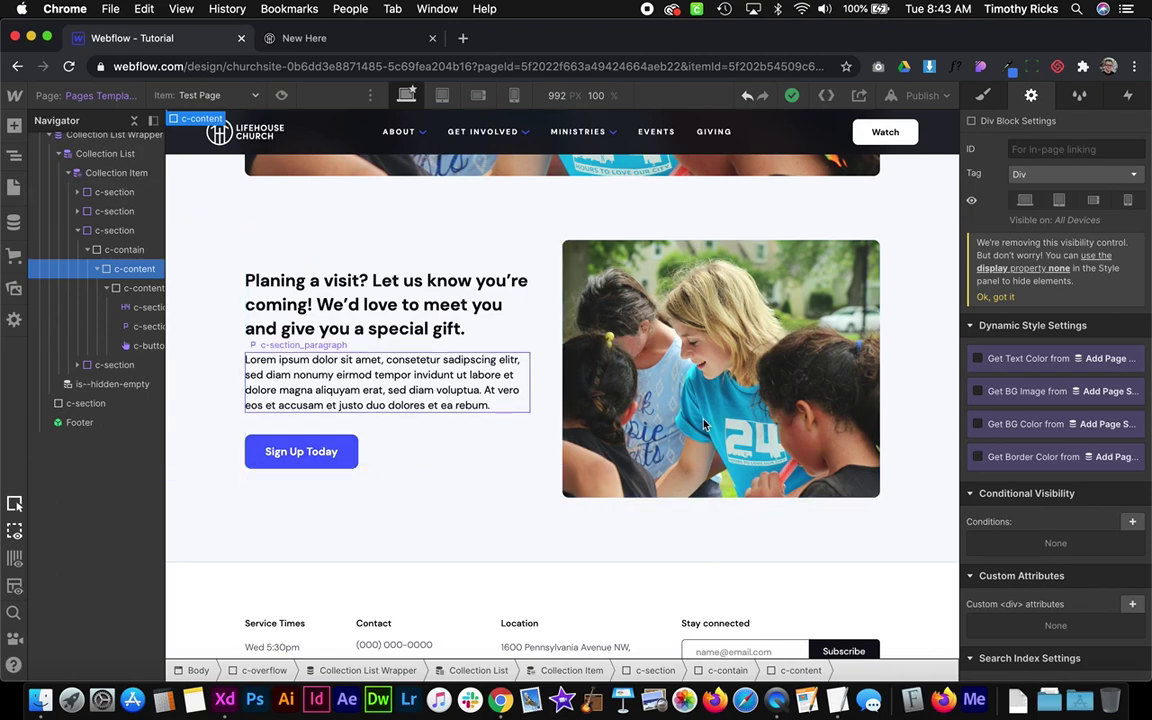
pyautogui.scroll(1, 540, 506)
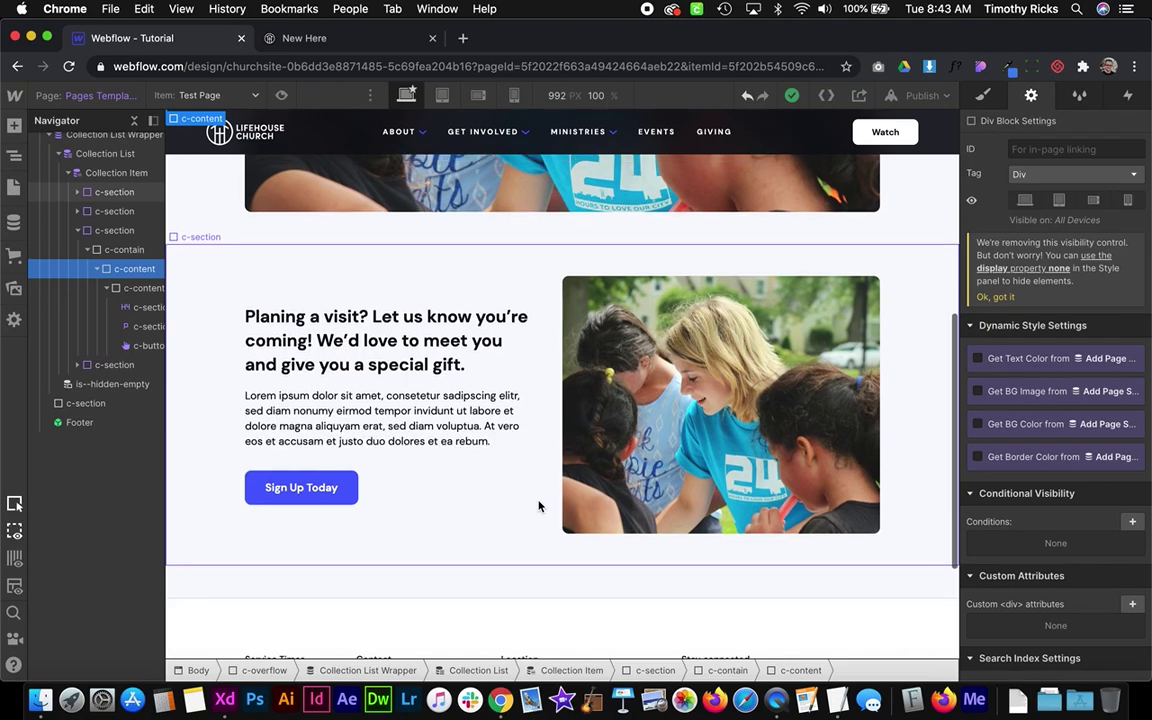
# - Reopen Test Page - Section 1 and add the Childcare, Parking, Service and Hospitality section items to it
pyautogui.click(13, 228)
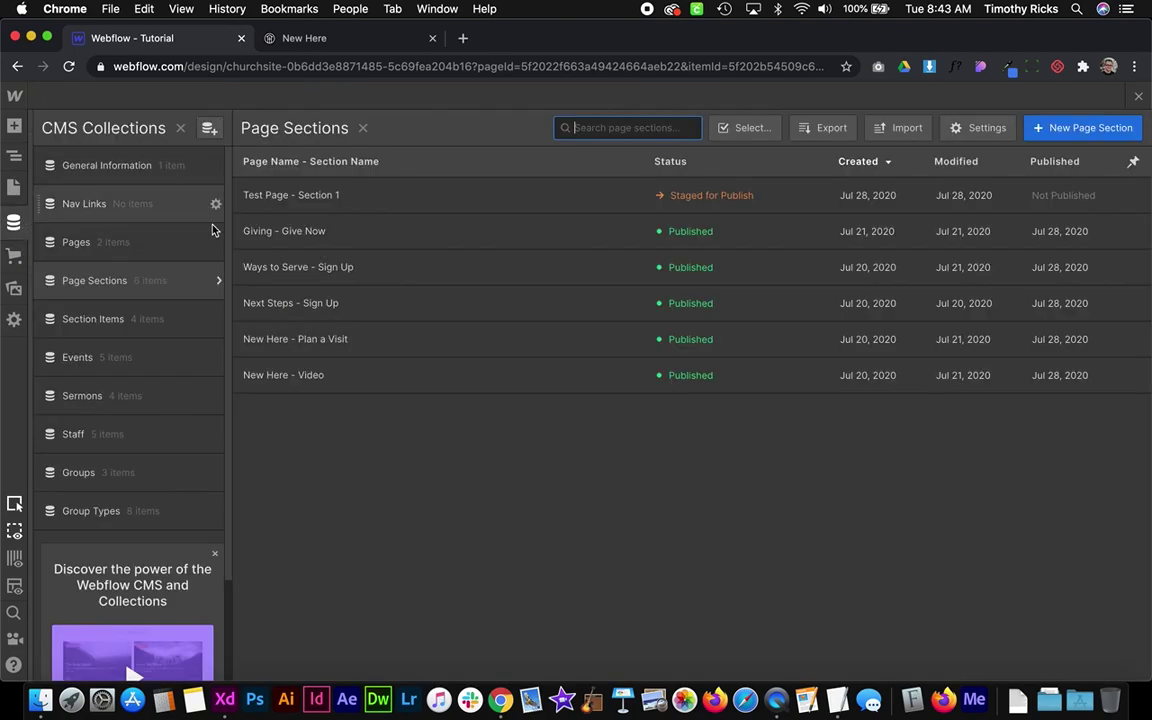
pyautogui.click(337, 200)
pyautogui.scroll(-5, 589, 407)
pyautogui.scroll(-4, 589, 407)
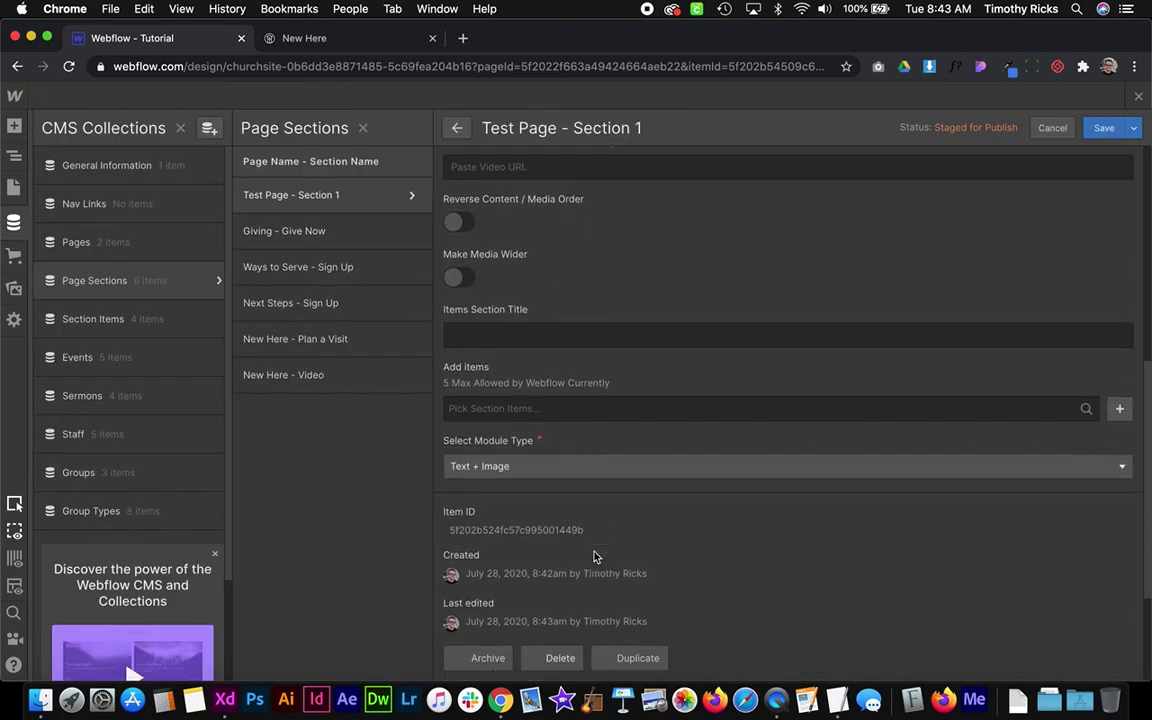
pyautogui.click(500, 463)
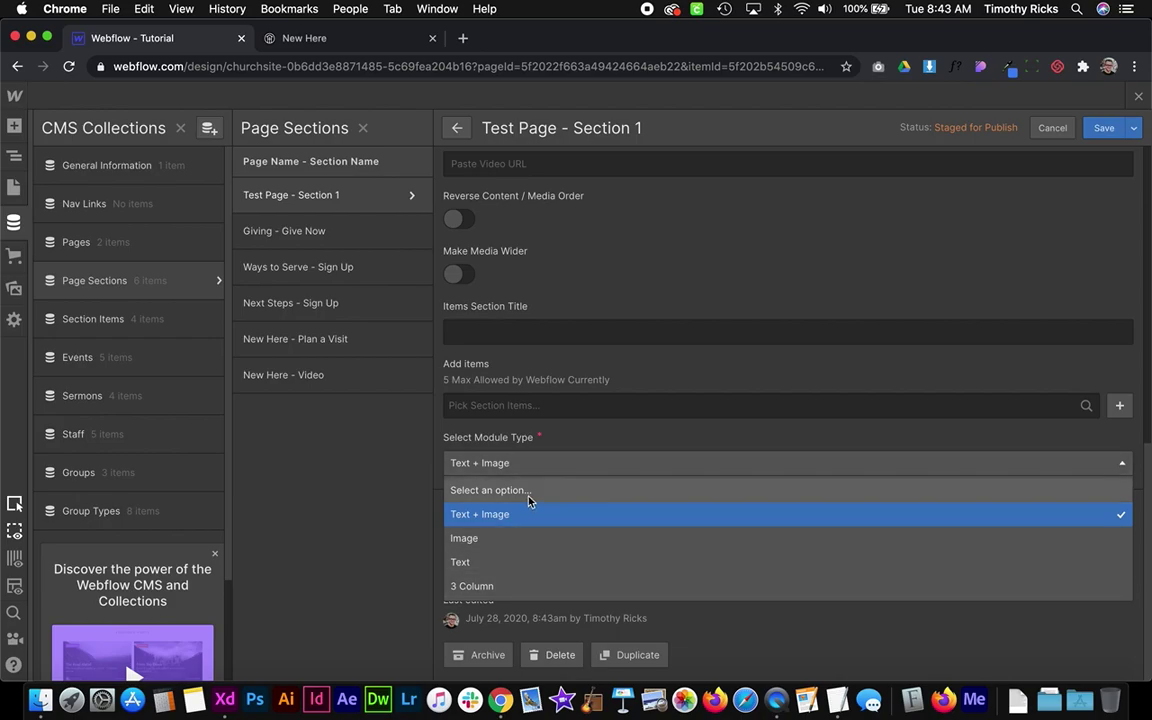
pyautogui.click(615, 335)
pyautogui.click(527, 405)
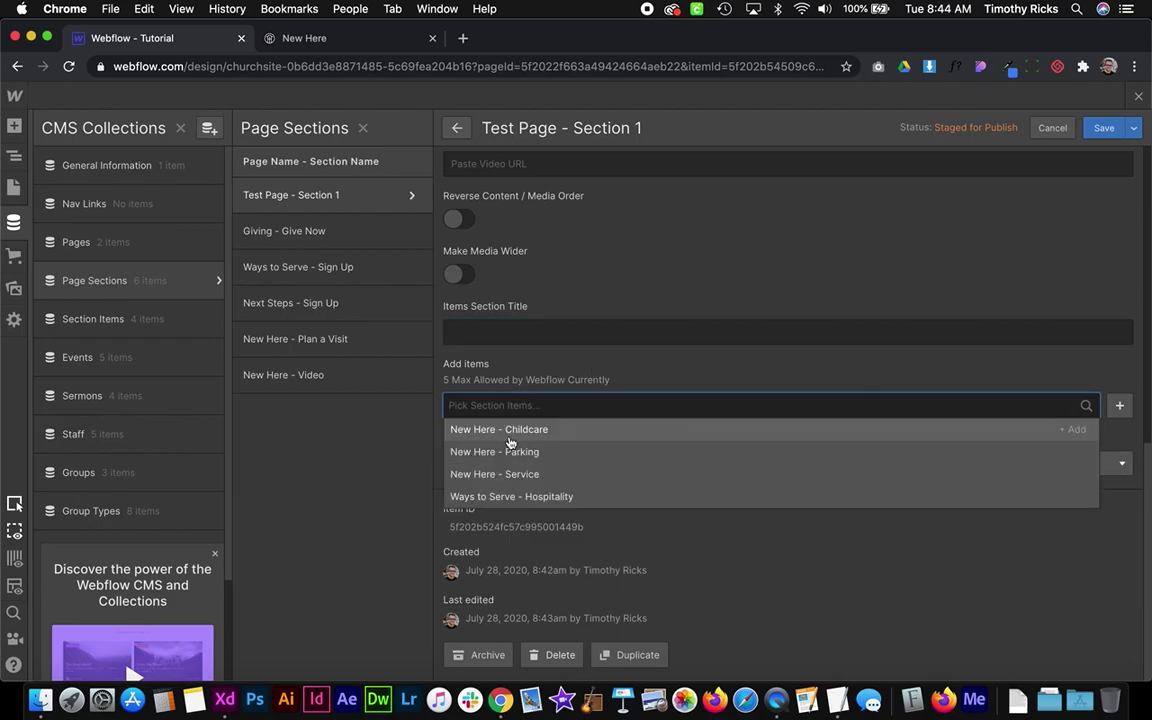
pyautogui.click(509, 435)
pyautogui.click(522, 437)
pyautogui.click(527, 436)
pyautogui.click(528, 436)
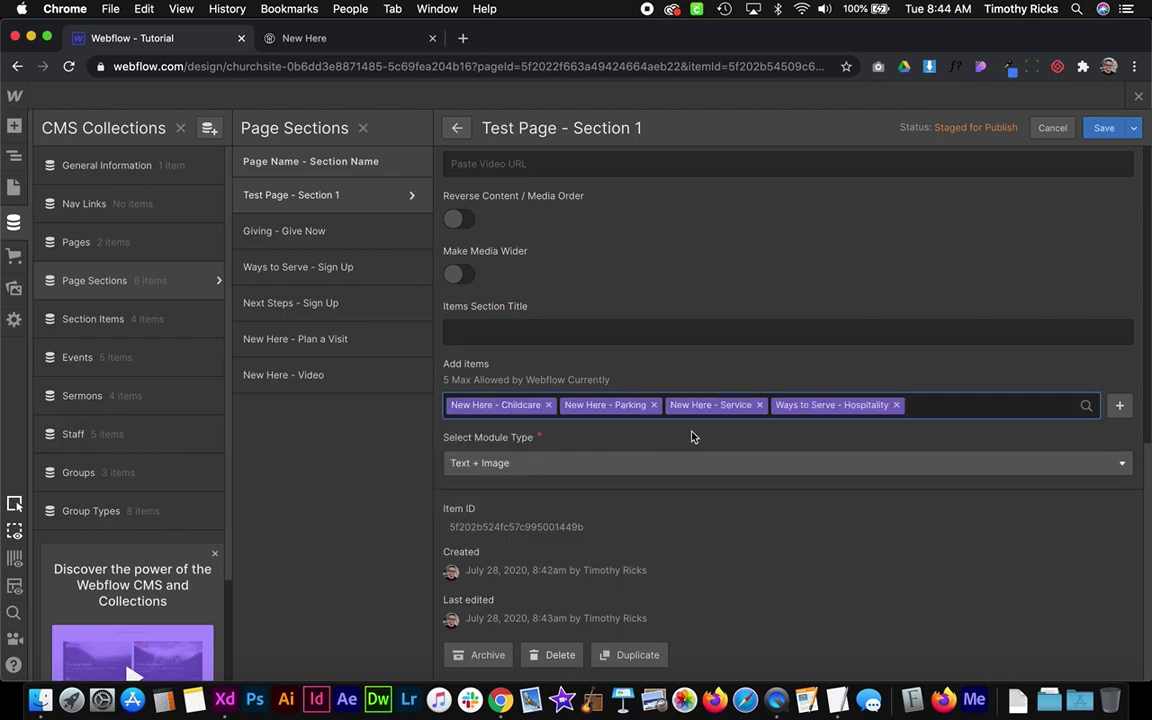
# - Set the section's module type to 3 Column, save the item and review the column layout on the page
pyautogui.click(566, 463)
pyautogui.click(500, 589)
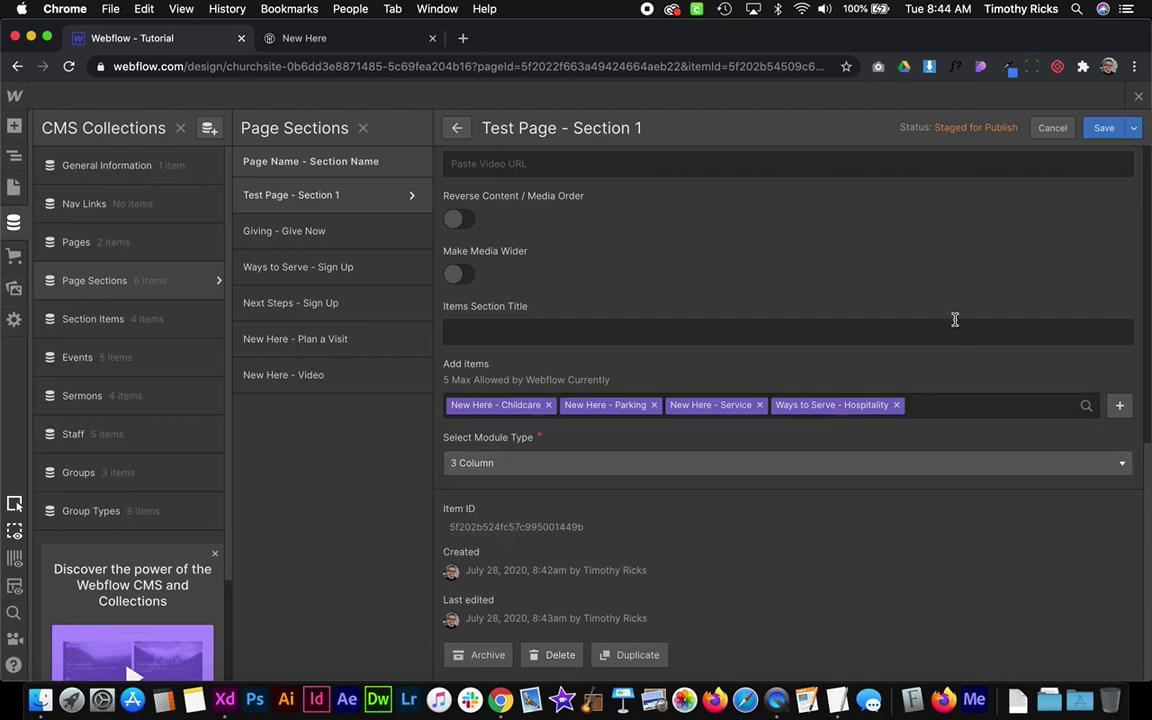
pyautogui.click(1140, 100)
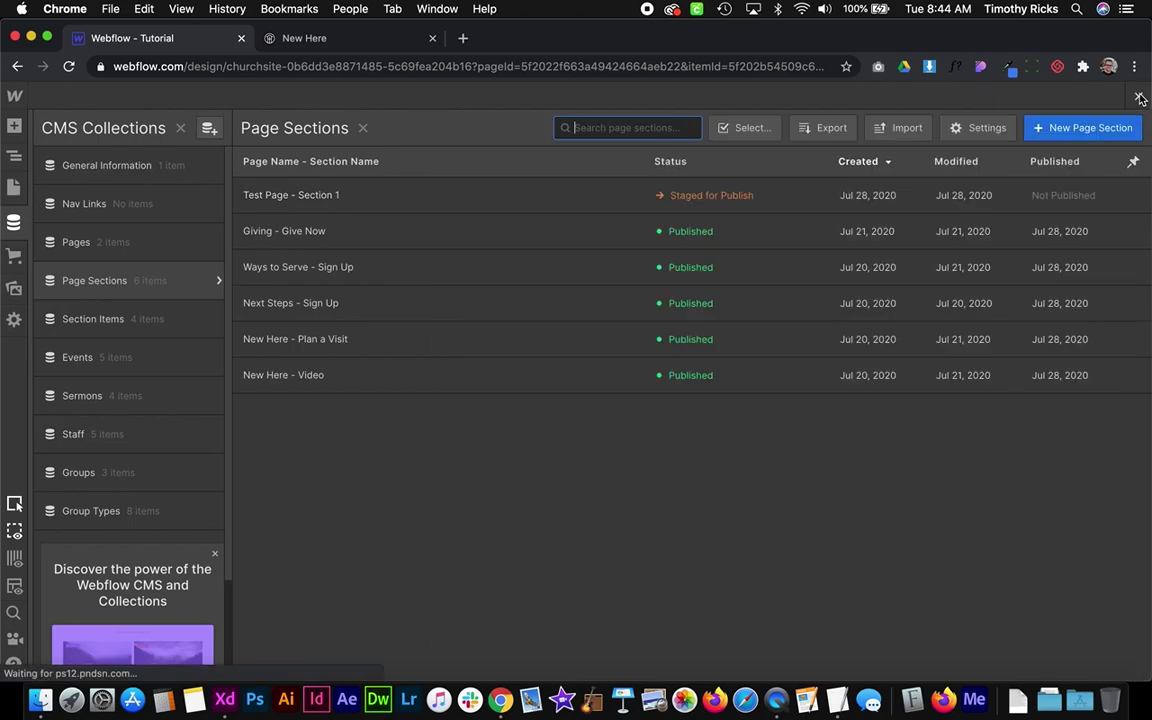
pyautogui.click(1140, 100)
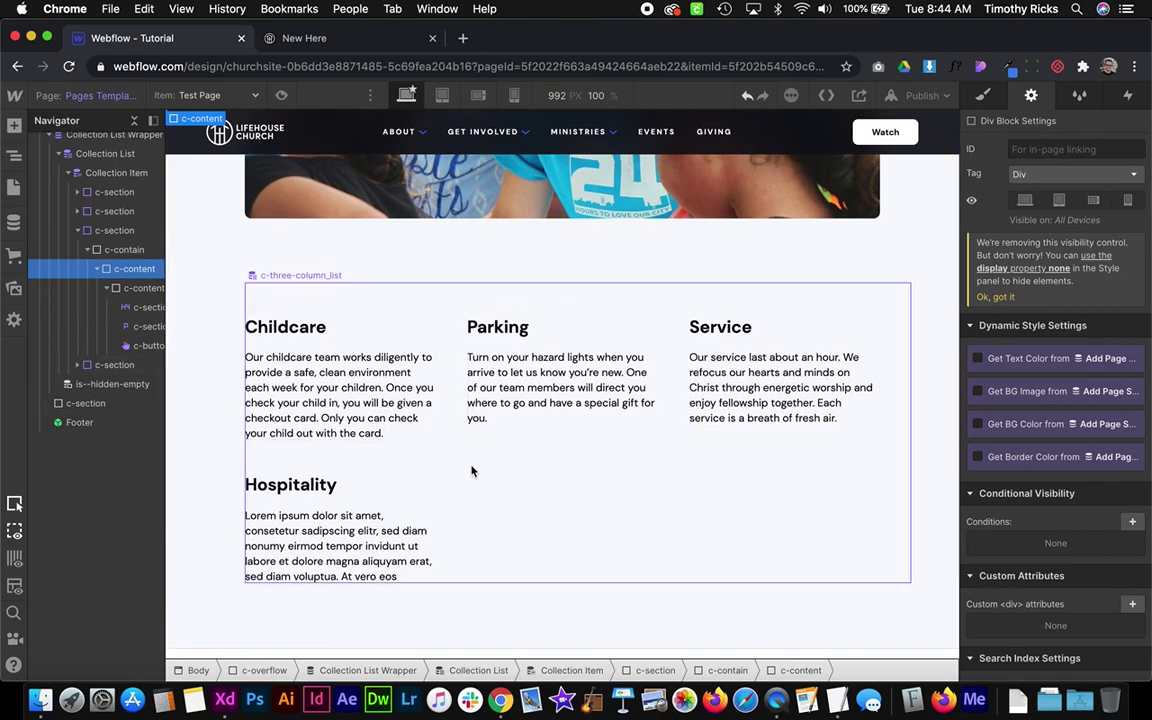
pyautogui.scroll(-2, 470, 470)
pyautogui.scroll(-3, 470, 470)
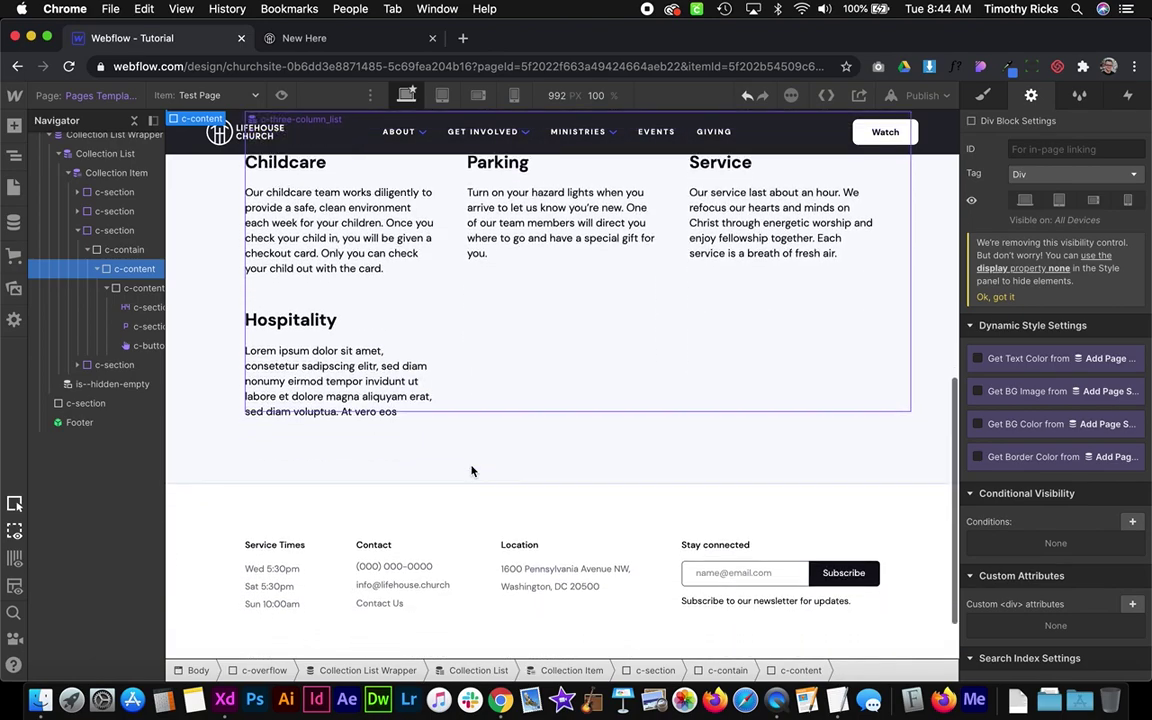
pyautogui.scroll(4, 196, 339)
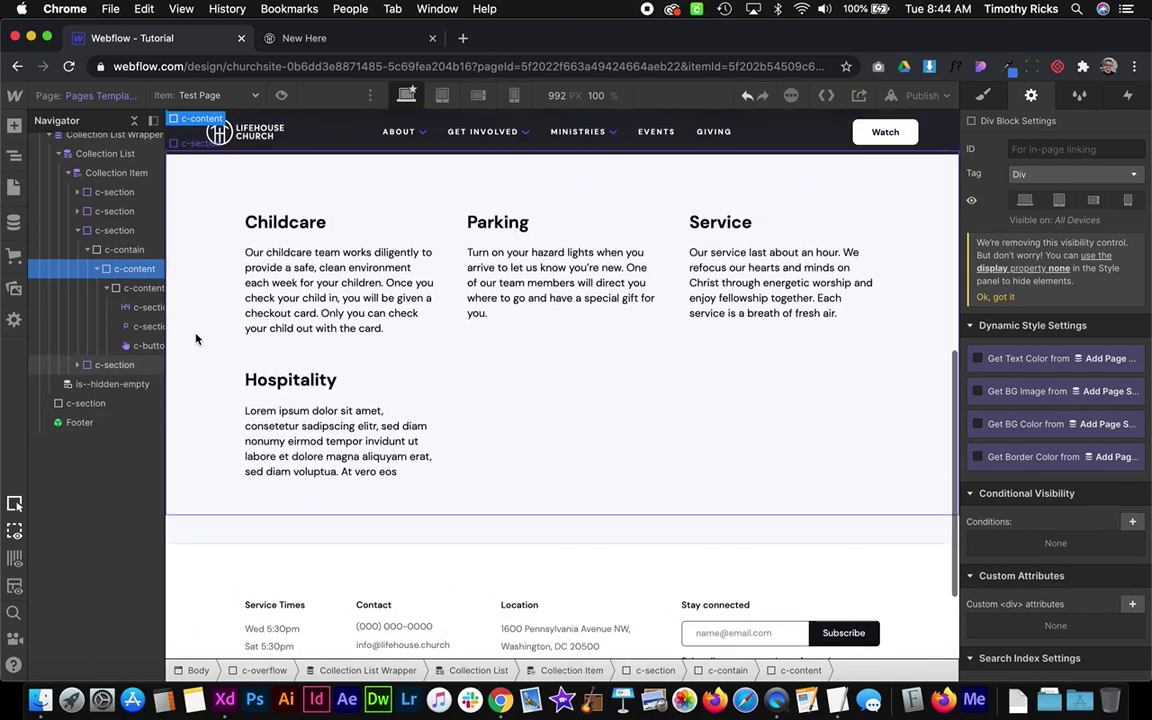